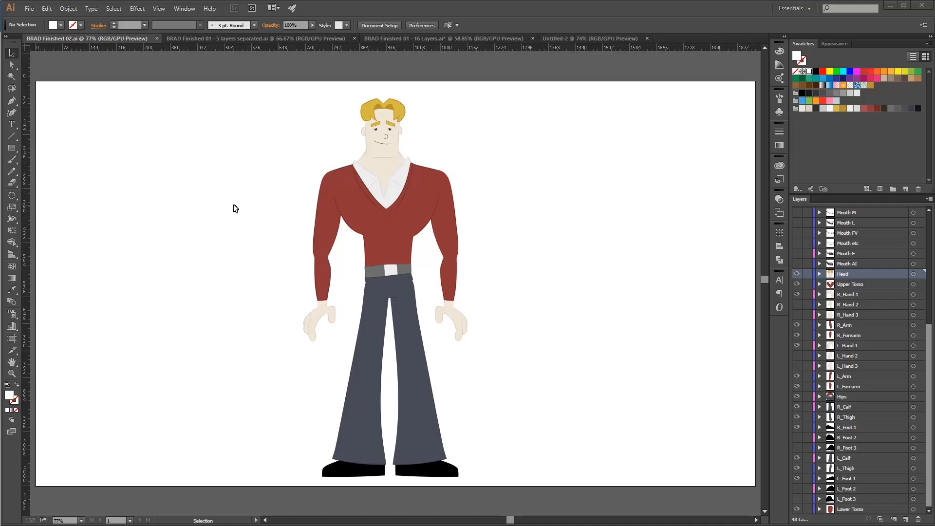
Preview alternate hand and foot poses by swapping the visible layers, such as R_Hand 1 for R_Hand 2 and R_Foot 1 for R_Foot 2.
key("z")
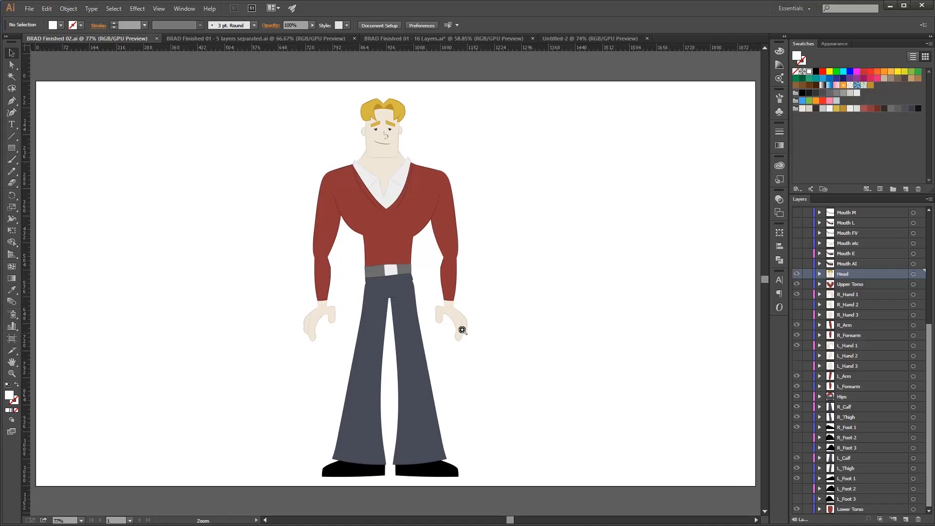
left_click_drag(472, 319, 584, 312)
left_click(797, 294)
left_click(797, 305)
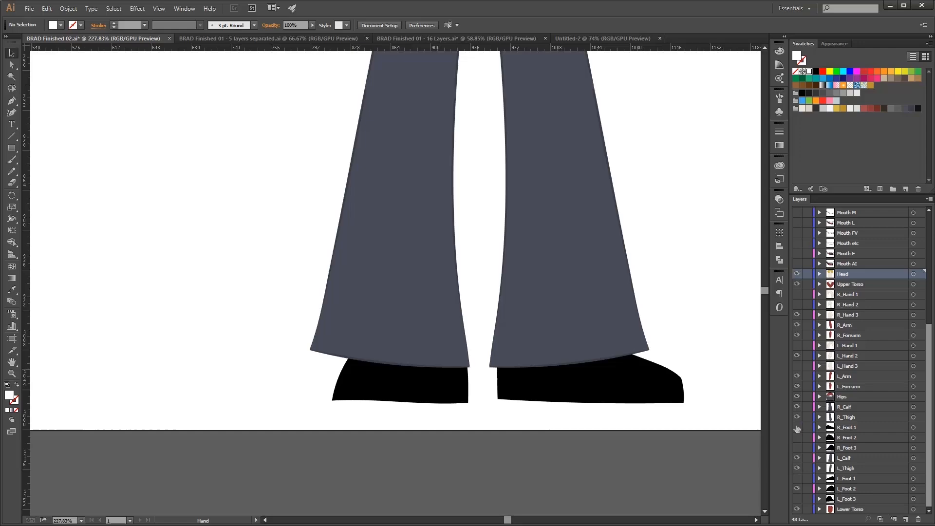
left_click(797, 427)
left_click(797, 437)
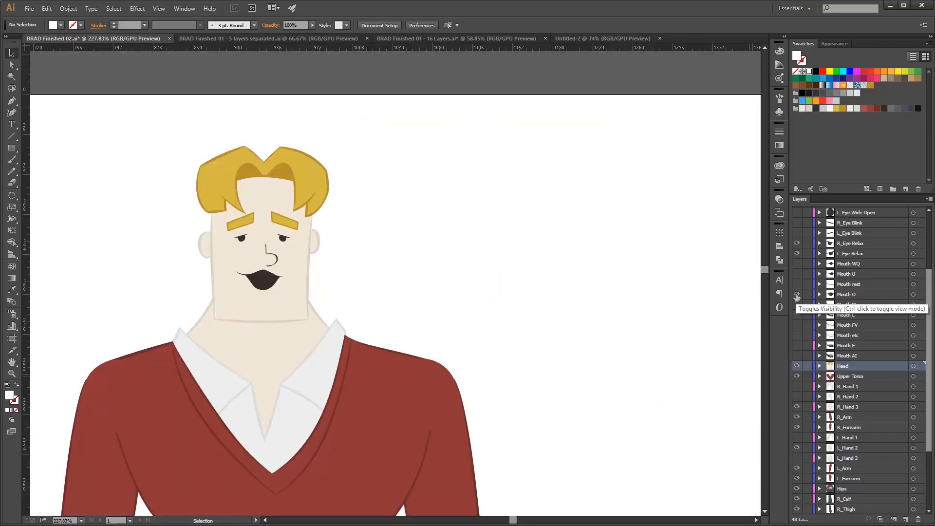
Preview the character's mouth shapes by switching the visibility of mouth layers such as Mouth etc and Mouth E.
left_click(797, 294)
left_click(797, 346)
left_click(797, 346)
left_click(797, 335)
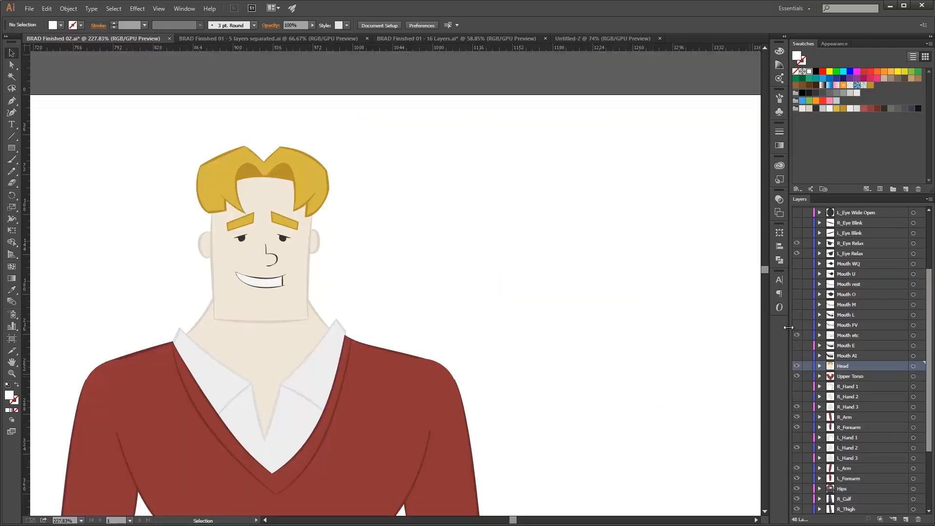
left_click(798, 336)
left_click(798, 345)
left_click(798, 346)
left_click(798, 335)
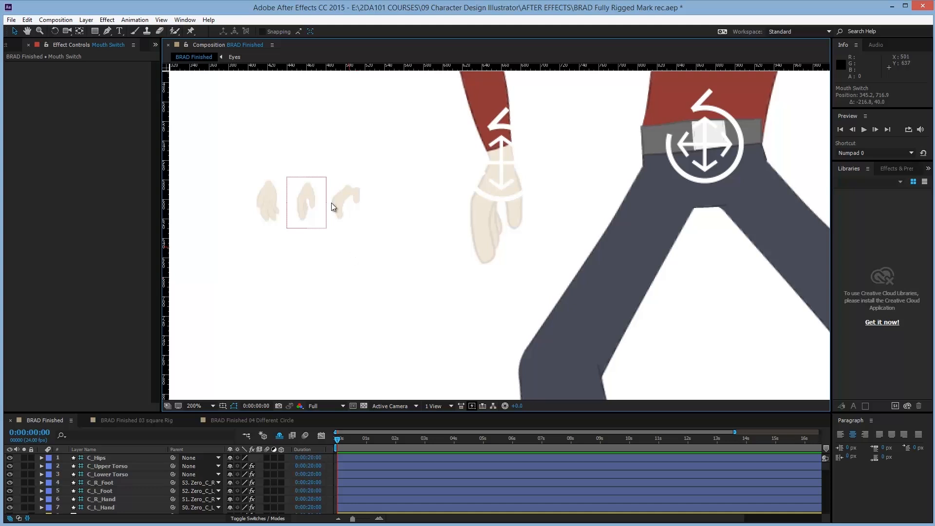
Switch to After Effects and move the L_Hand Switch selector onto the last of the three hand pose thumbnails.
left_click_drag(303, 203, 337, 217)
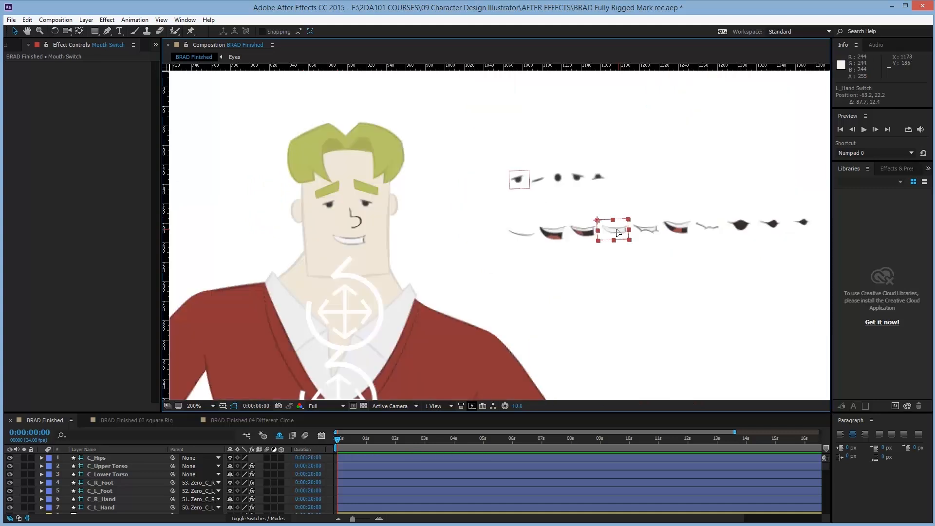
left_click_drag(601, 234, 563, 242)
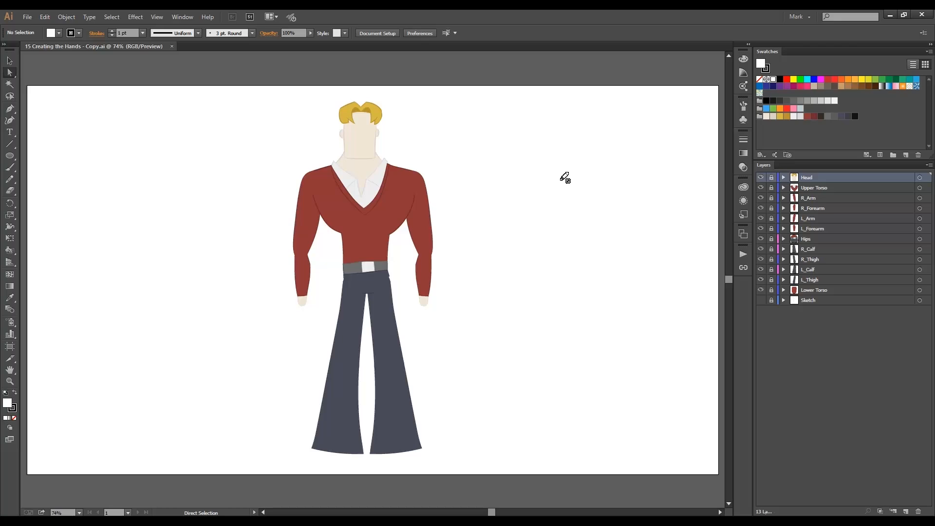
In Illustrator, create a layer directly above the Sketch layer, name it Hand Sketch and give it the medium blue layer color.
left_click(812, 301)
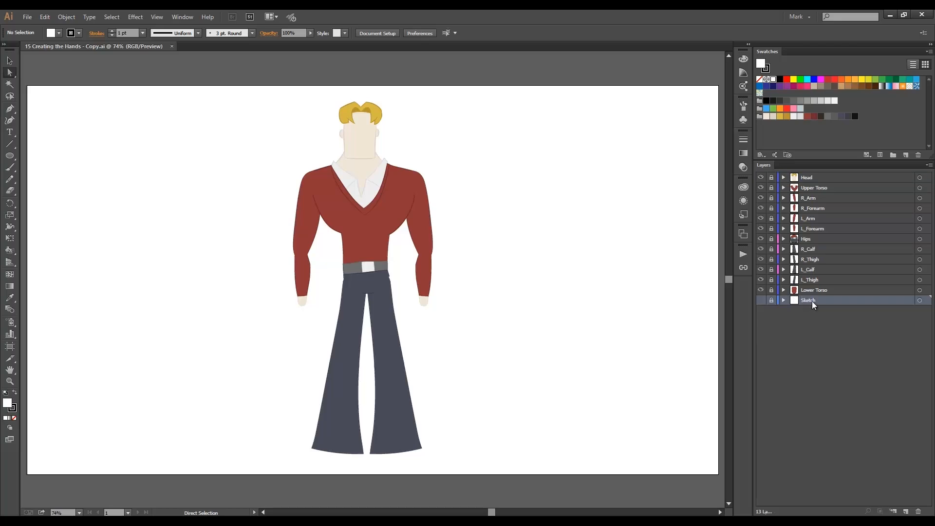
left_click(903, 511)
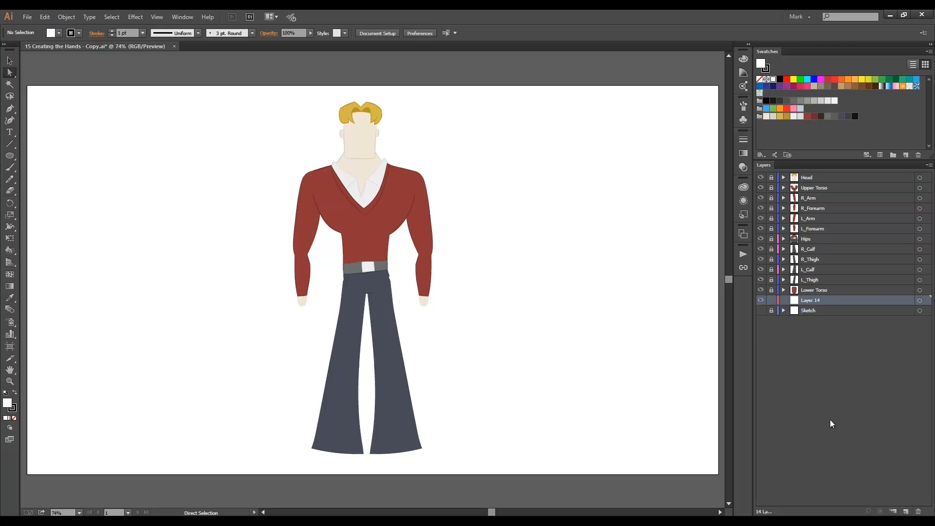
double_click(799, 303)
type("Hand Sketch")
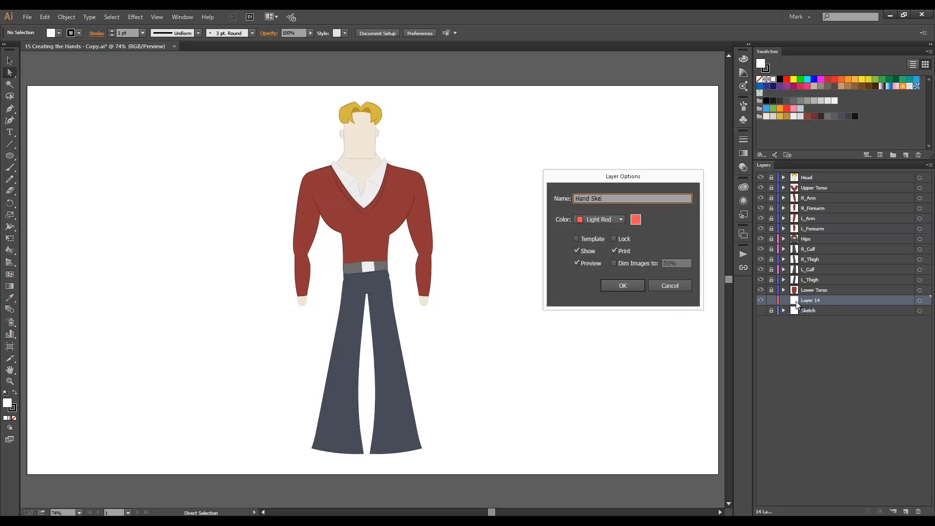
left_click(621, 220)
left_click(606, 261)
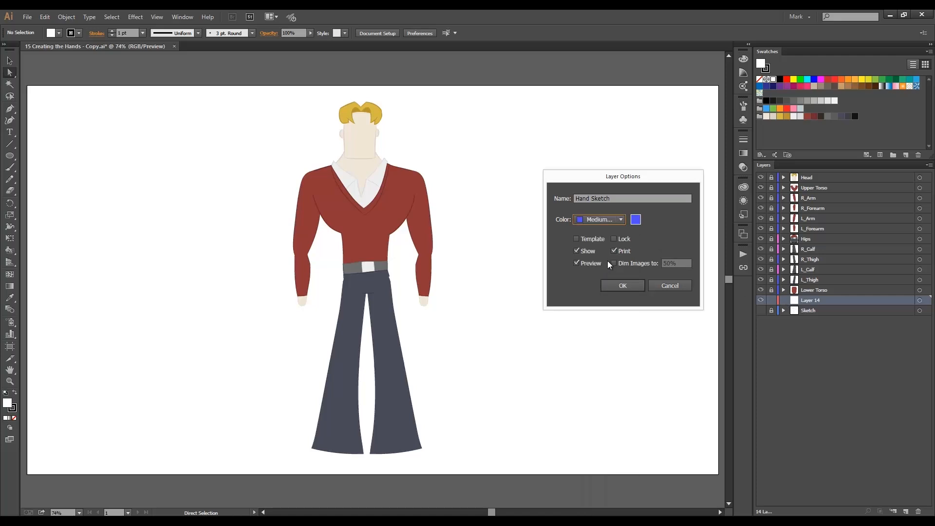
left_click(622, 284)
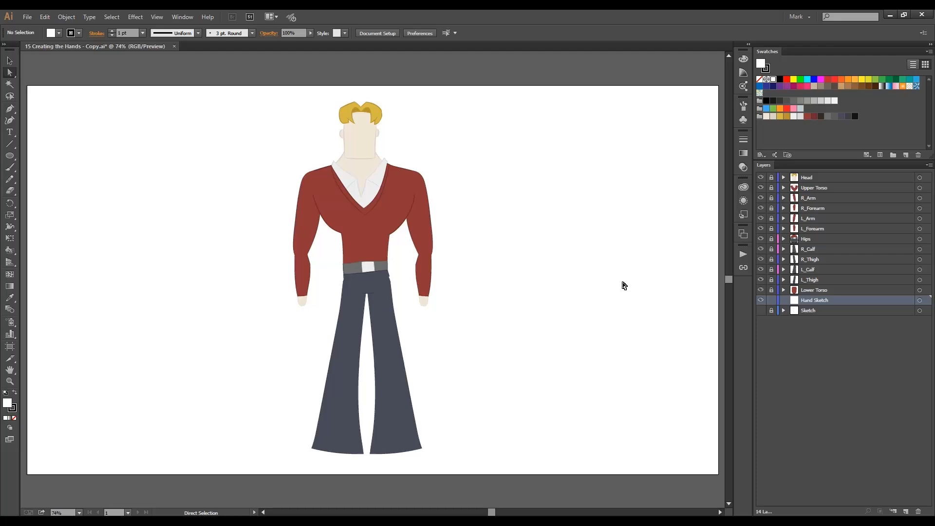
Place Brad-Hands.jpg from the Character Design Sketches folder on the empty artboard area beside the character's legs.
key("alt+Tab")
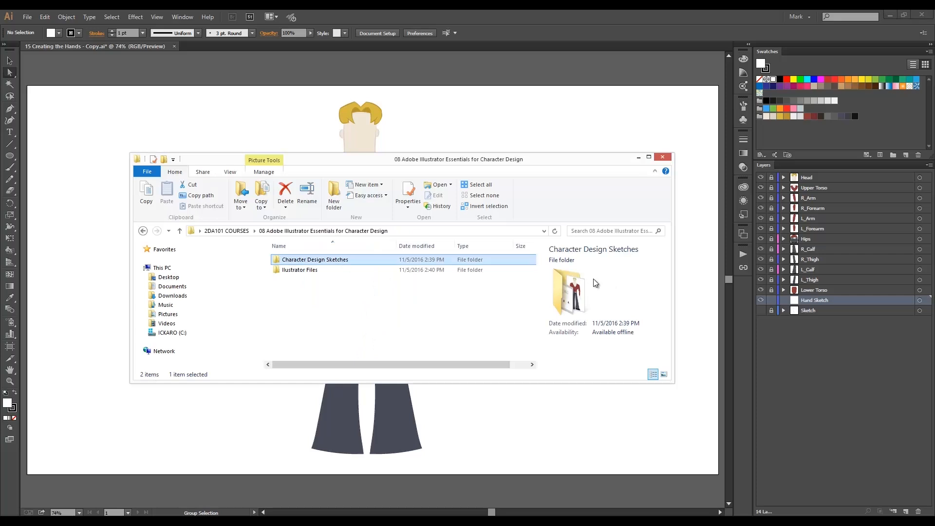
double_click(293, 260)
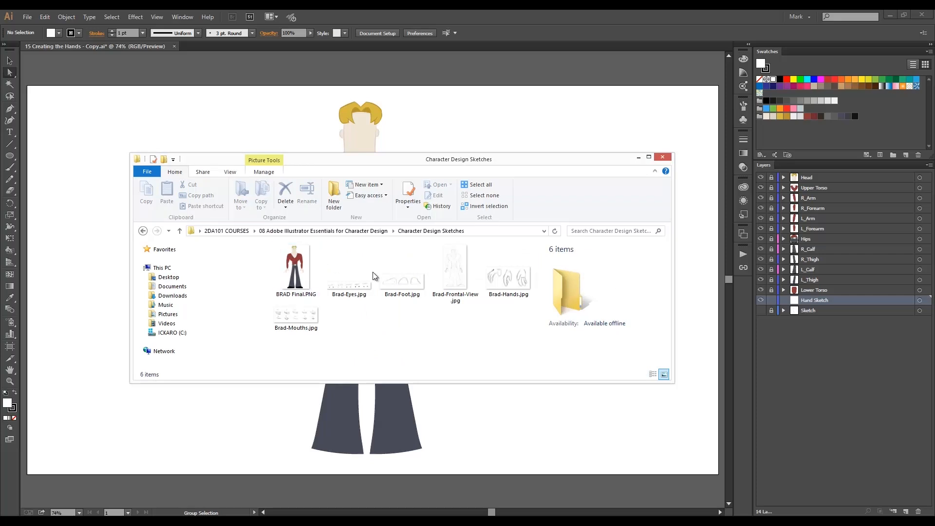
left_click(507, 278)
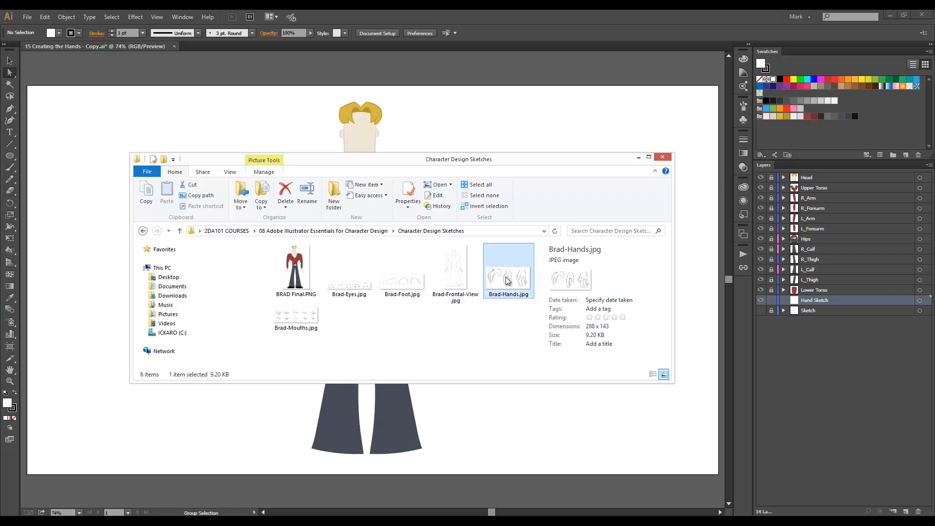
left_click_drag(507, 280, 204, 355)
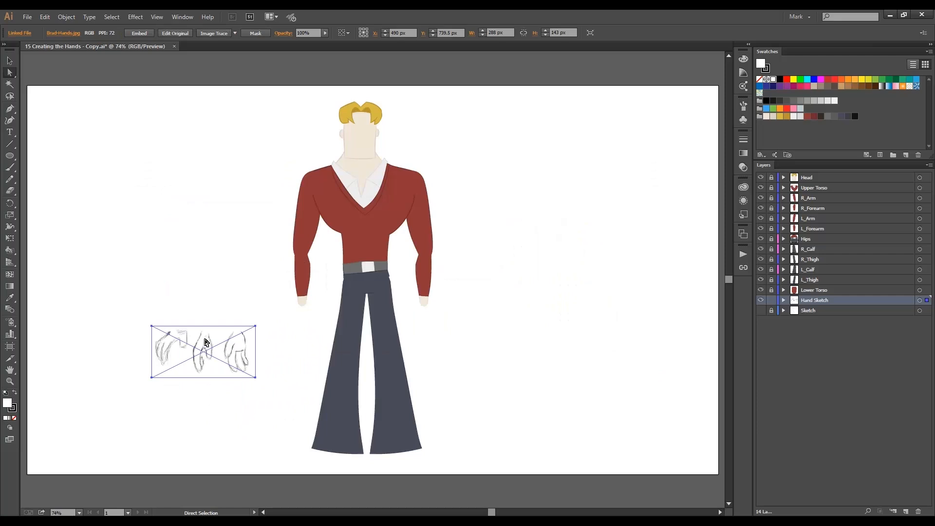
left_click_drag(206, 340, 199, 328)
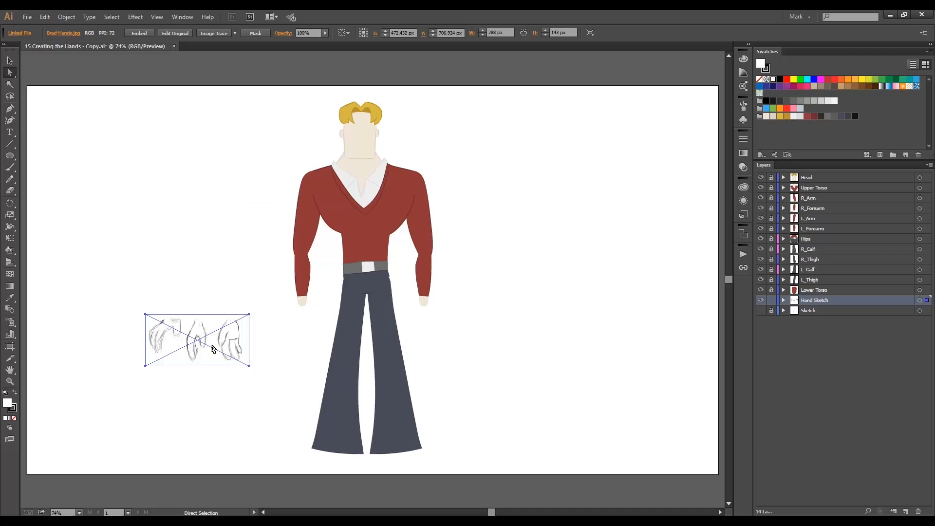
left_click(230, 382)
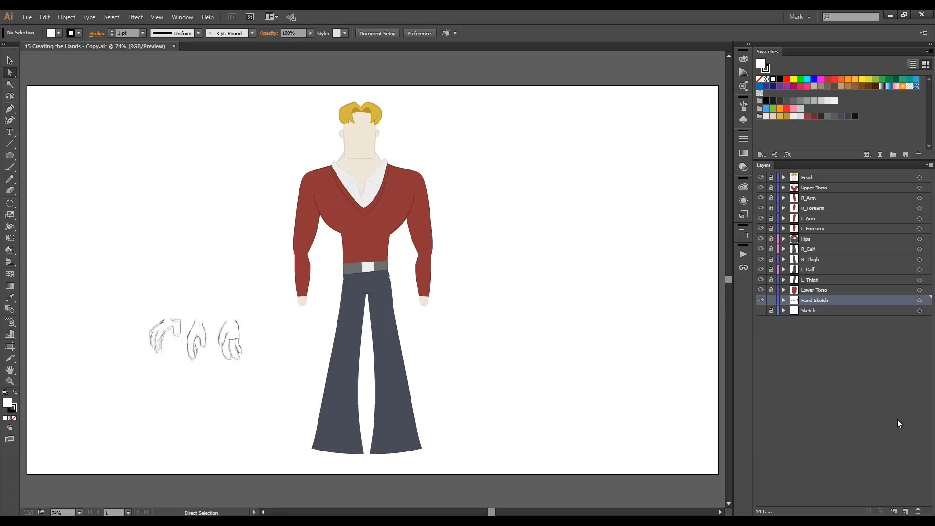
Create a layer named L_Hand 1 above the Hand Sketch layer and lock the Hand Sketch layer.
left_click(906, 512)
double_click(795, 302)
type("L")
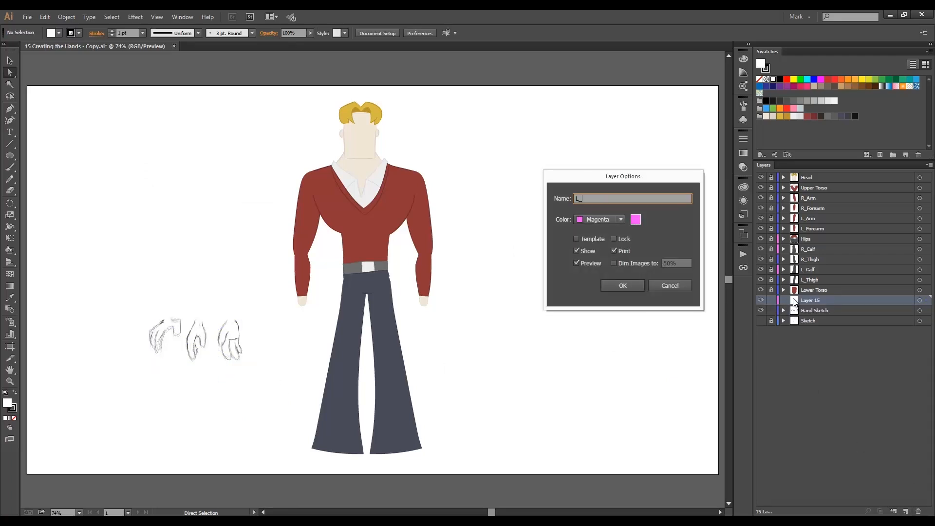
type("_Hand 1")
left_click(624, 285)
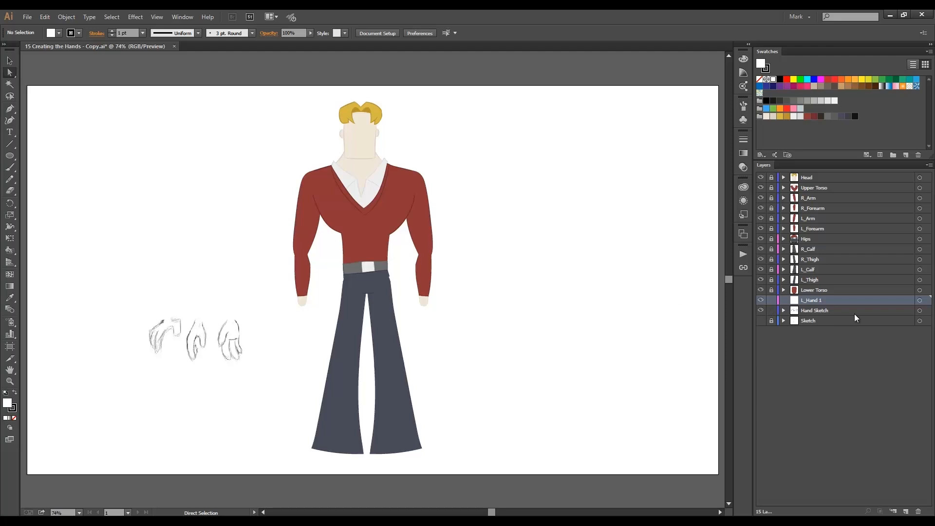
left_click(771, 311)
Set up the Pencil tool with no fill and a 2 pt stroke.
key("n")
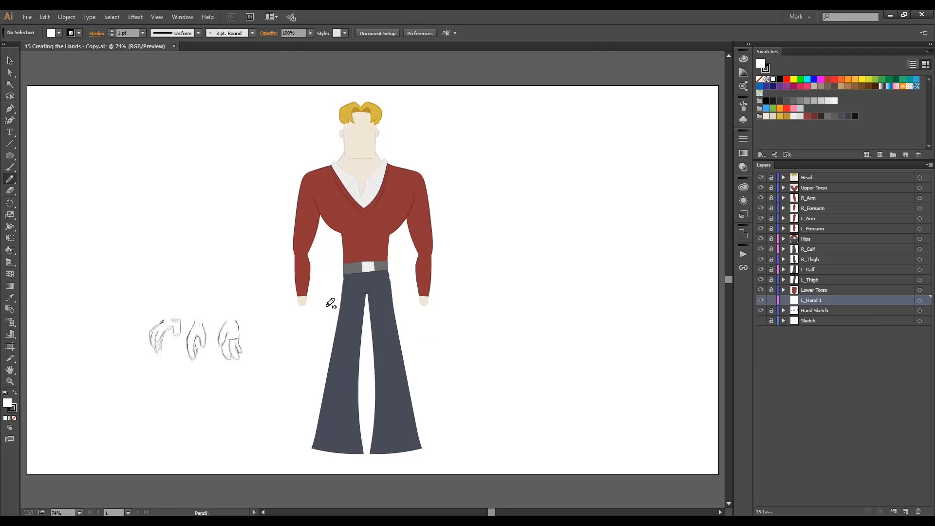
left_click(59, 33)
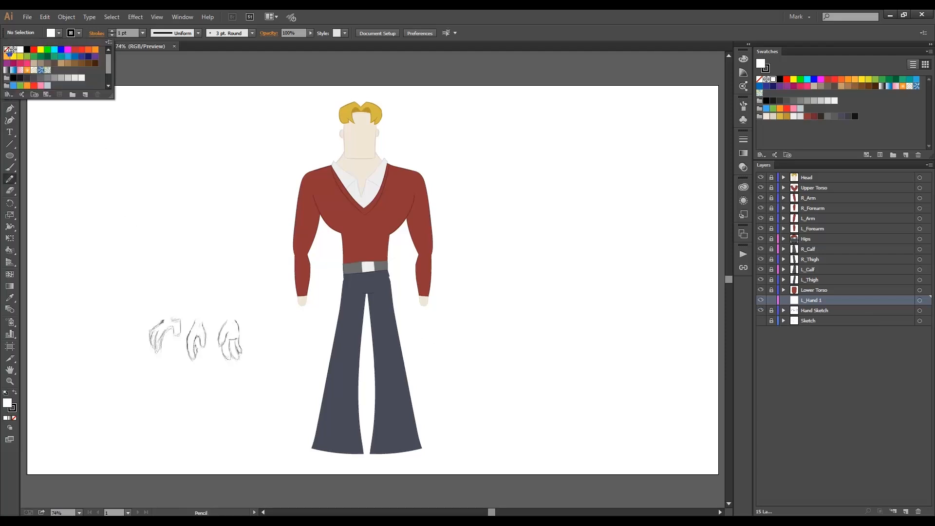
left_click(7, 50)
left_click(112, 31)
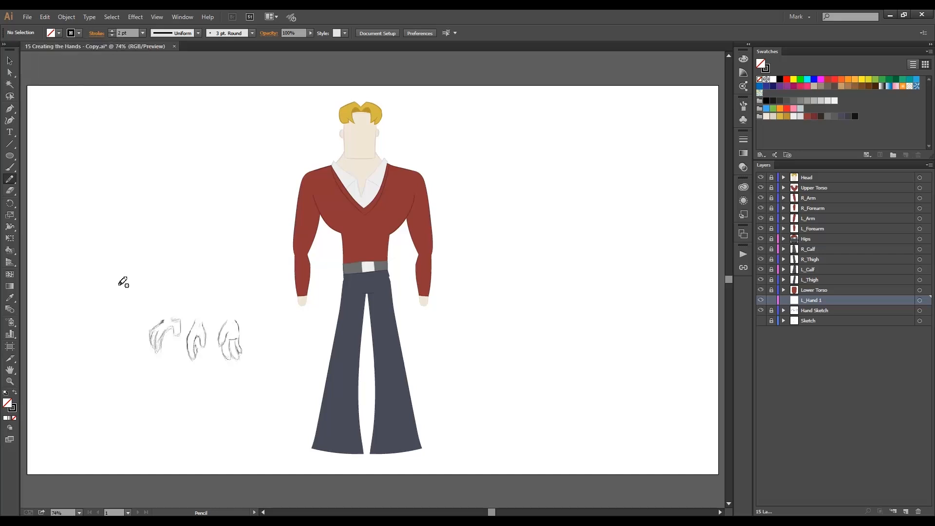
Trace the wrist, back of the hand and finger outlines of the first hand sketch with overlapping pencil strokes.
key("ctrl+space")
left_click_drag(131, 307, 199, 368)
left_click_drag(283, 119, 285, 172)
left_click_drag(302, 140, 197, 301)
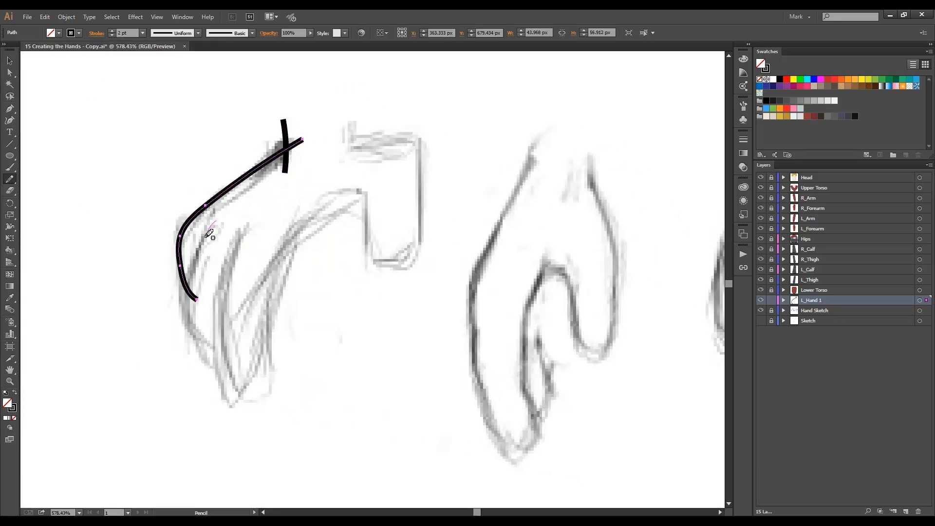
left_click_drag(216, 221, 229, 357)
mouse_move(271, 407)
left_mouse_down()
mouse_move(257, 220)
mouse_move(268, 365)
mouse_move(235, 405)
left_mouse_up()
key("ctrl+z")
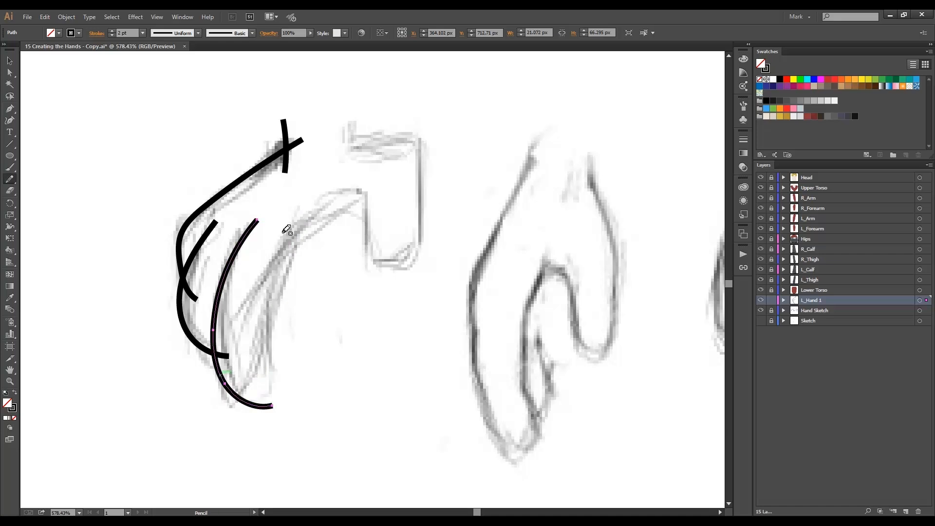
mouse_move(277, 233)
left_mouse_down()
mouse_move(258, 369)
mouse_move(213, 394)
left_mouse_up()
Trace the palm's inner edge and the thumb of the first hand sketch with crossing pencil strokes.
mouse_move(253, 347)
left_mouse_down()
mouse_move(368, 197)
mouse_move(381, 194)
left_mouse_up()
left_click_drag(307, 213, 382, 214)
left_click_drag(347, 184, 428, 268)
mouse_move(355, 112)
left_mouse_down()
mouse_move(355, 165)
mouse_move(440, 181)
left_mouse_up()
mouse_move(406, 115)
left_mouse_down()
mouse_move(423, 203)
mouse_move(350, 268)
left_mouse_up()
Create a layer named L_Hand 2 with the medium blue layer color above L_Hand 1, and lock L_Hand 1.
key("space")
left_click_drag(477, 307, 336, 294)
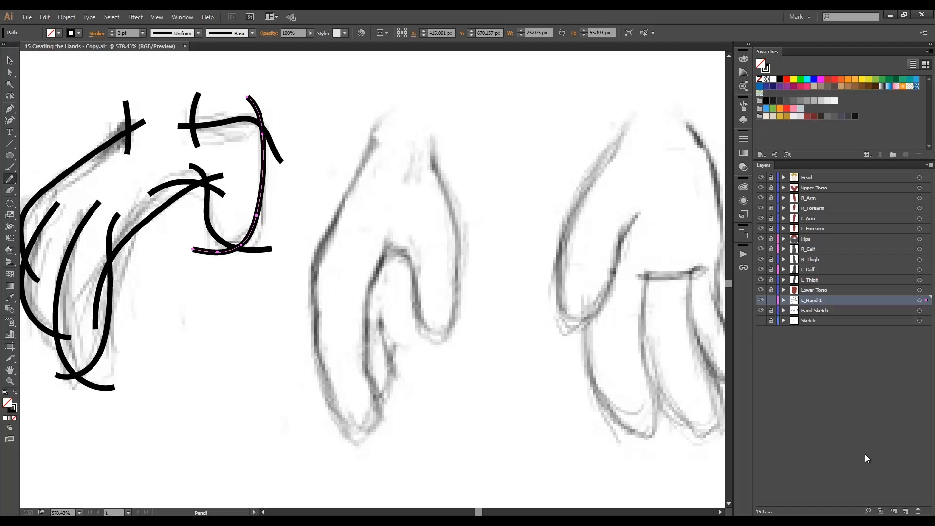
left_click(906, 512)
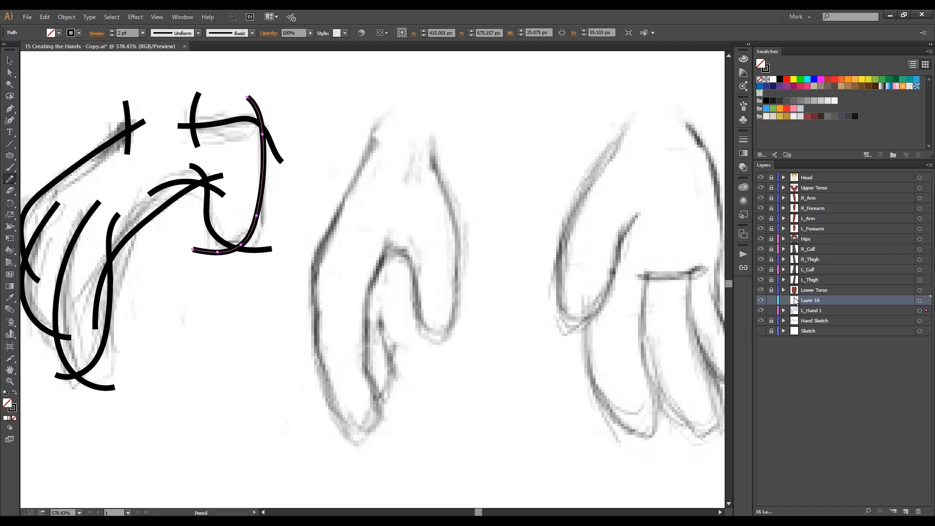
double_click(795, 301)
type("L_Hand 2")
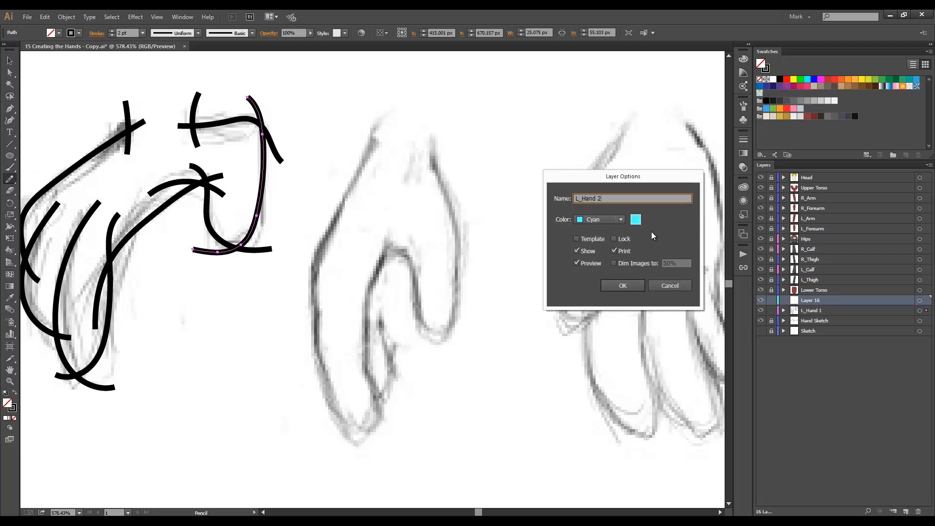
left_click(621, 220)
left_click(612, 263)
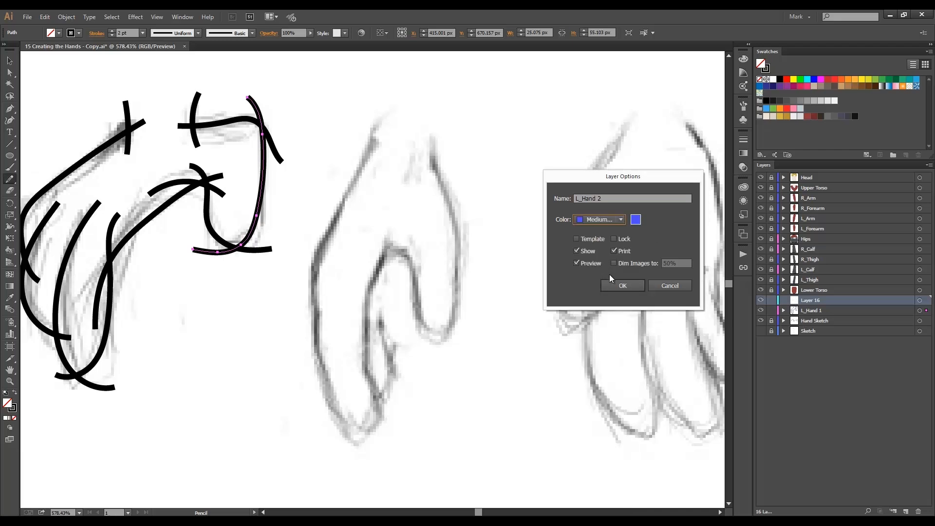
left_click(623, 286)
left_click(772, 310)
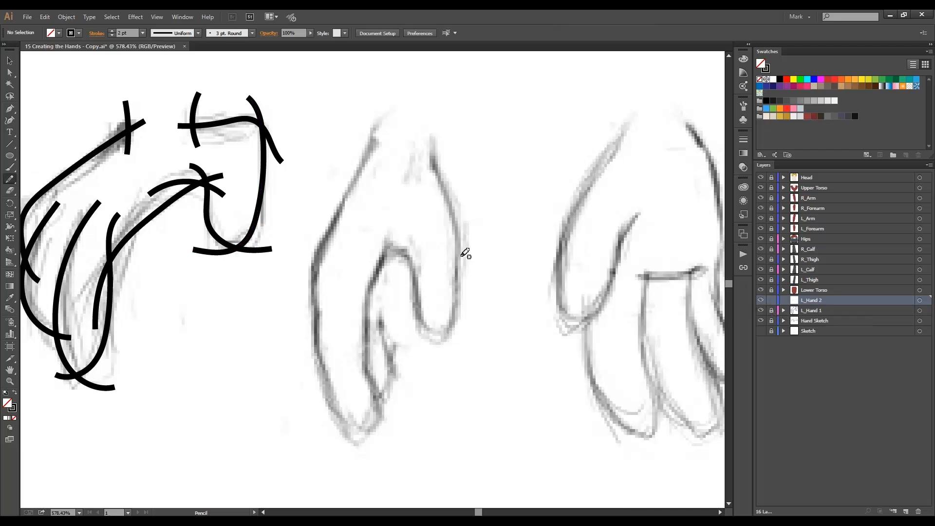
Trace the outer edge and the long front finger of the middle hand sketch, redrawing the finger strokes once.
mouse_move(404, 102)
left_mouse_down()
mouse_move(373, 142)
mouse_move(282, 341)
left_mouse_up()
left_click_drag(317, 209, 424, 424)
left_click_drag(364, 292, 311, 425)
key("ctrl+z")
key("ctrl+z")
mouse_move(318, 202)
left_mouse_down()
mouse_move(353, 441)
mouse_move(407, 427)
left_mouse_up()
left_click_drag(358, 269, 296, 431)
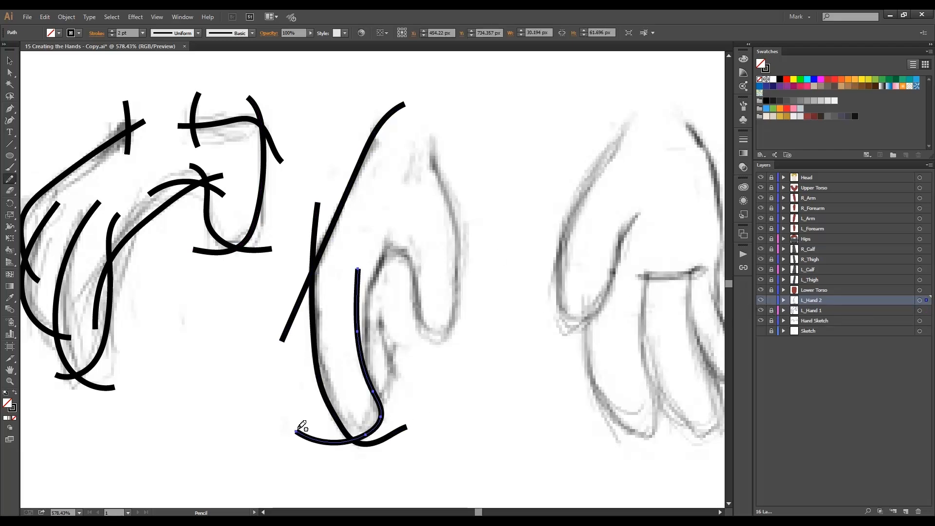
Trace the rear fingers, thumb and inner wrist edge of the middle hand sketch, letting the strokes overlap at corners.
mouse_move(402, 233)
left_mouse_down()
mouse_move(362, 413)
mouse_move(370, 418)
left_mouse_up()
mouse_move(368, 265)
left_mouse_down()
mouse_move(382, 371)
mouse_move(472, 329)
left_mouse_up()
left_click_drag(430, 142, 410, 322)
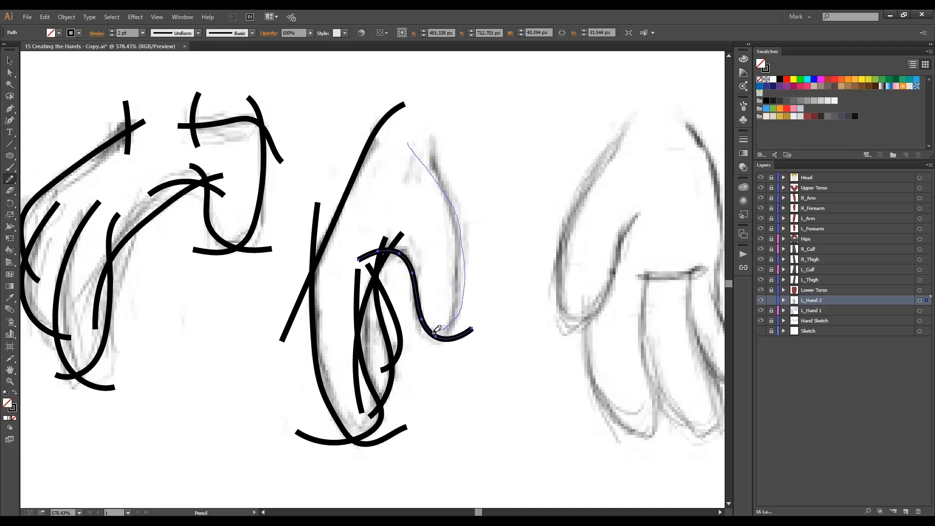
key("ctrl+z")
left_click_drag(437, 112, 430, 188)
left_click_drag(413, 141, 475, 292)
left_click_drag(455, 170, 410, 337)
Straighten the wrist end of the middle hand's outer stroke by moving its end anchor and curve.
key("a")
left_click_drag(405, 104, 390, 98)
left_click_drag(377, 110, 390, 116)
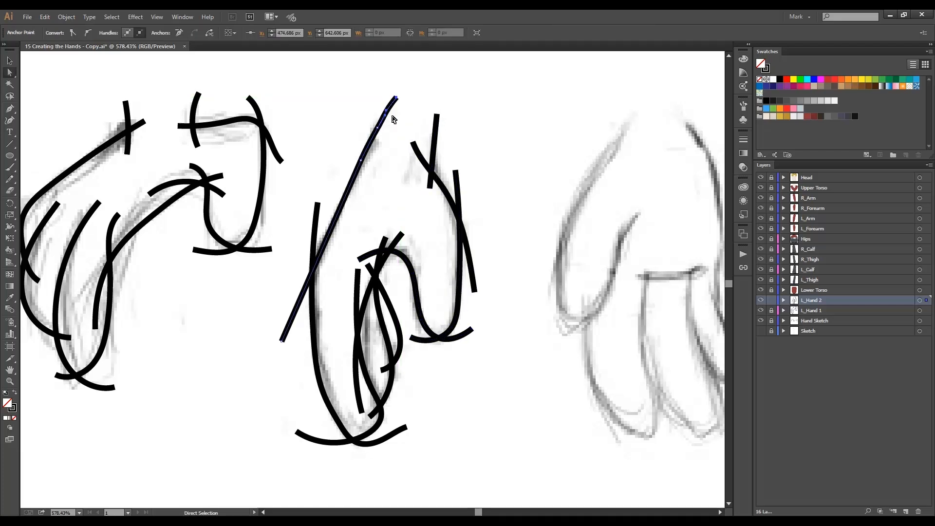
left_click(410, 141)
key("ctrl+minus")
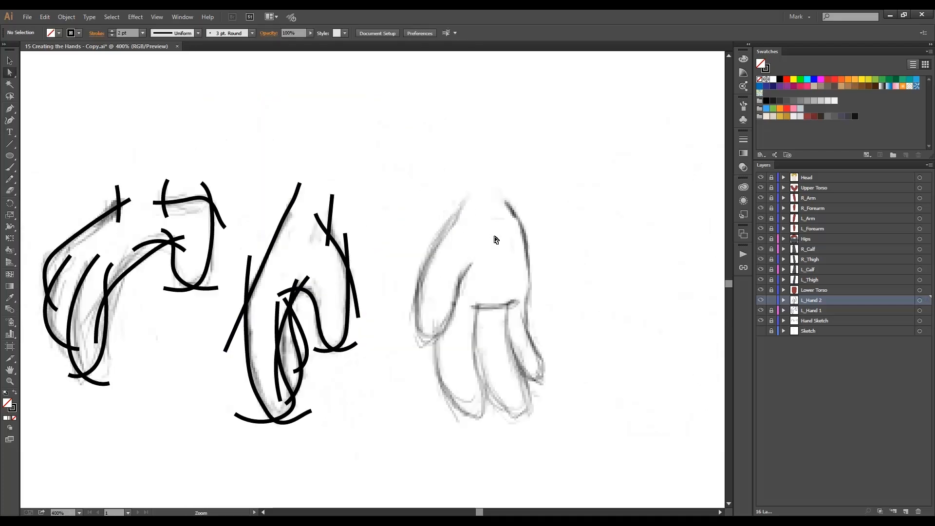
left_click_drag(495, 236, 456, 245)
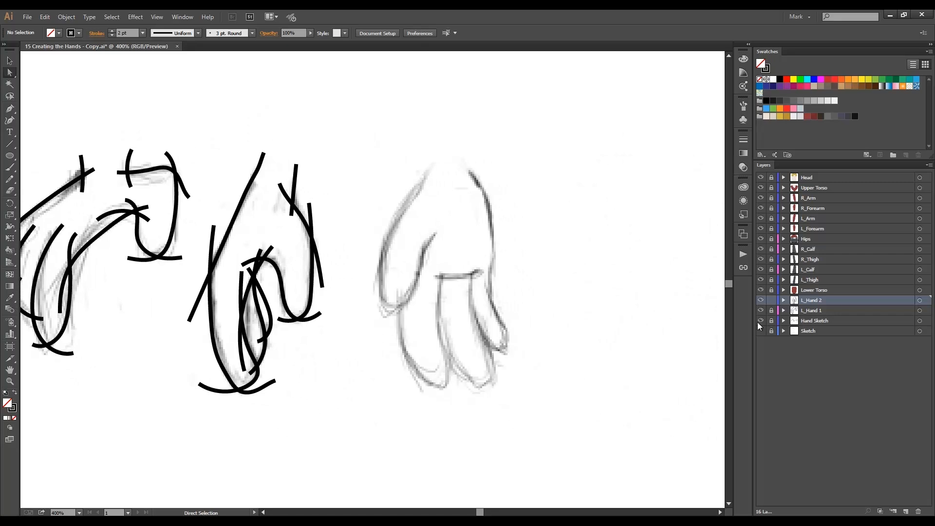
Create a layer named L_Hand 3 above L_Hand 2, and lock L_Hand 2.
left_click(906, 511)
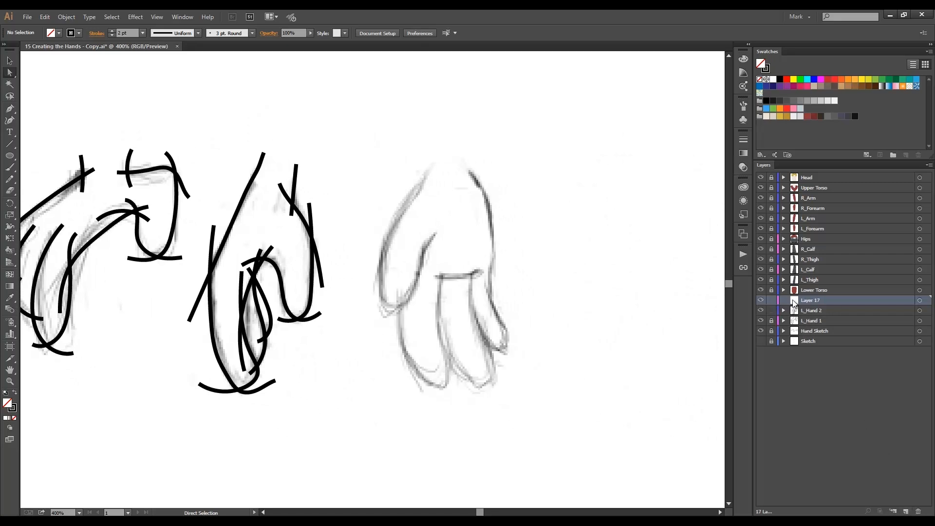
double_click(776, 303)
type("L_Hand 3")
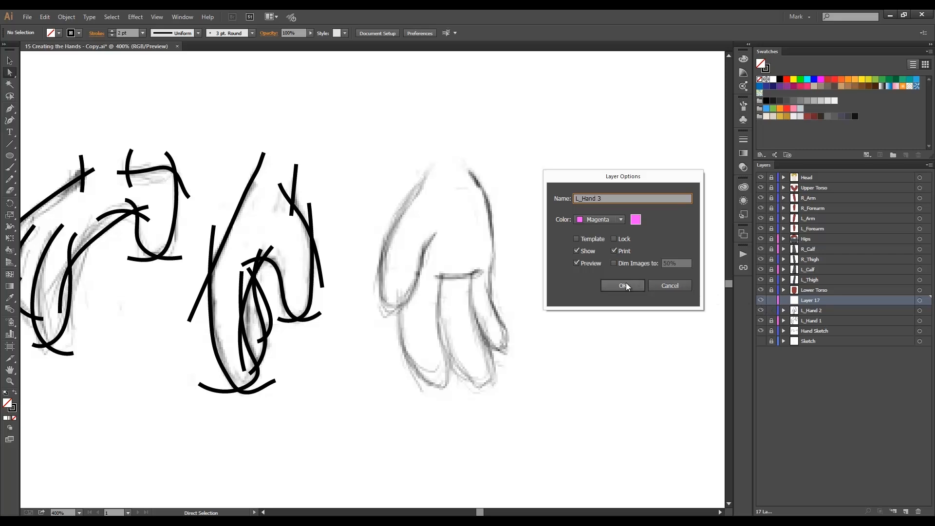
left_click(625, 286)
left_click(771, 310)
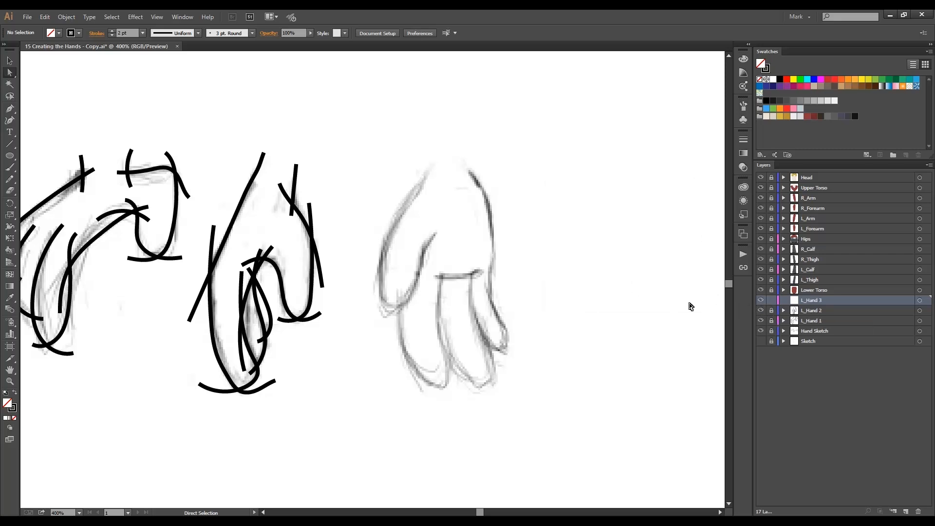
Trace the thumb-side outer edge, the thumb and the first finger of the third hand sketch with overlapping Pencil strokes.
key("ctrl+=")
key("n")
left_click_drag(350, 129, 299, 366)
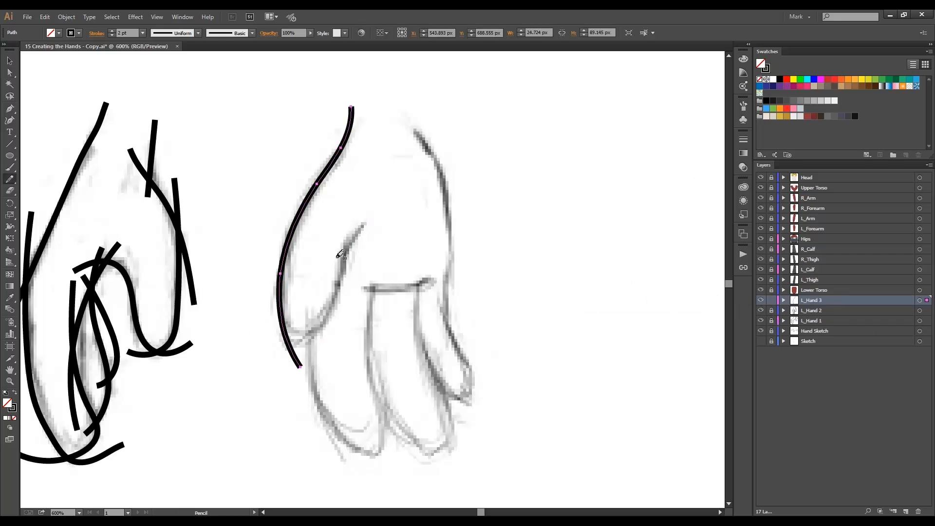
left_click_drag(373, 217, 261, 318)
left_click_drag(318, 312, 400, 445)
left_click_drag(358, 360, 317, 447)
Trace the third hand's middle finger, little finger, outer palm edge and knuckle line, letting the strokes overlap at corners.
mouse_move(372, 274)
left_mouse_down()
mouse_move(375, 383)
mouse_move(462, 443)
left_mouse_up()
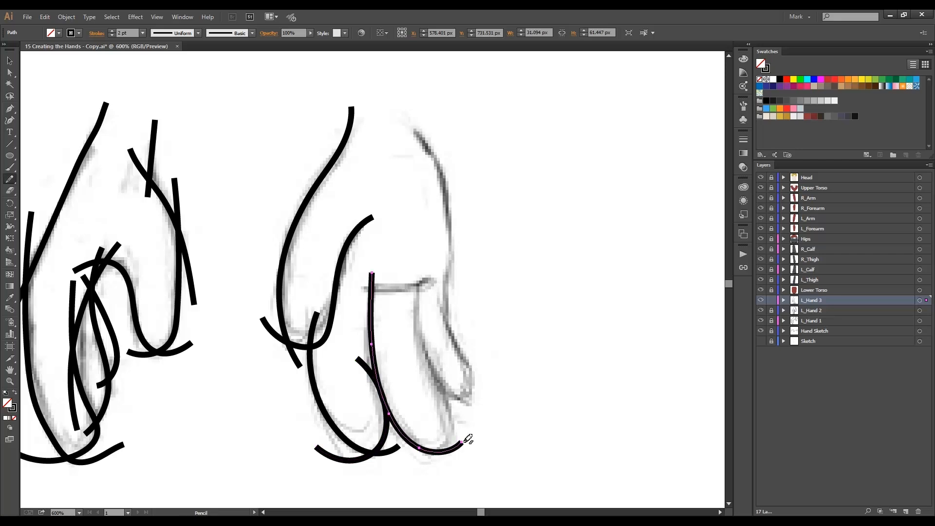
left_click_drag(407, 312, 410, 461)
left_click_drag(420, 273, 488, 384)
mouse_move(440, 268)
left_mouse_down()
mouse_move(462, 414)
mouse_move(454, 364)
left_mouse_up()
left_click_drag(408, 131, 454, 320)
left_click_drag(357, 287, 432, 280)
Straighten the wrist end of the third hand's thumb-side outer stroke by moving its end anchor.
key("a")
left_click_drag(351, 107, 355, 123)
left_click(475, 148)
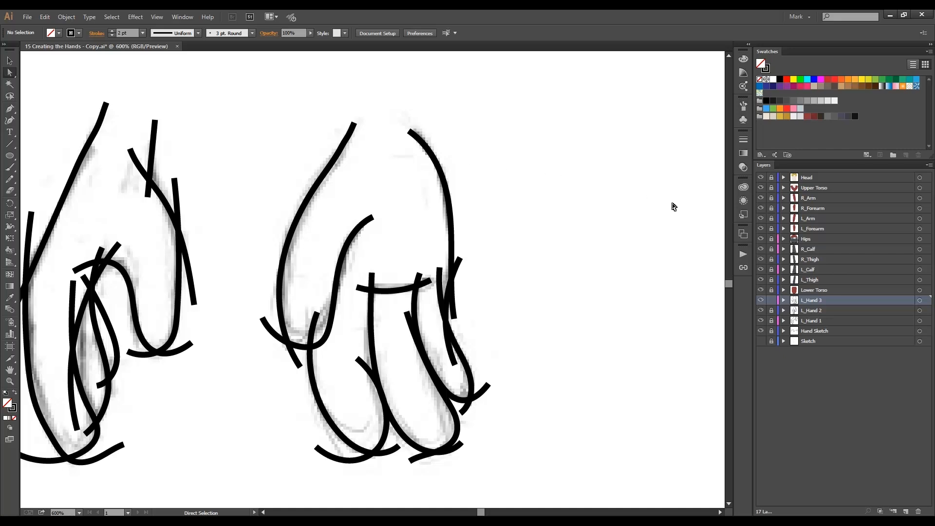
Unlock the L_Forearm layer and duplicate its skin-colored wrist circle path.
left_click(773, 229)
left_click(783, 229)
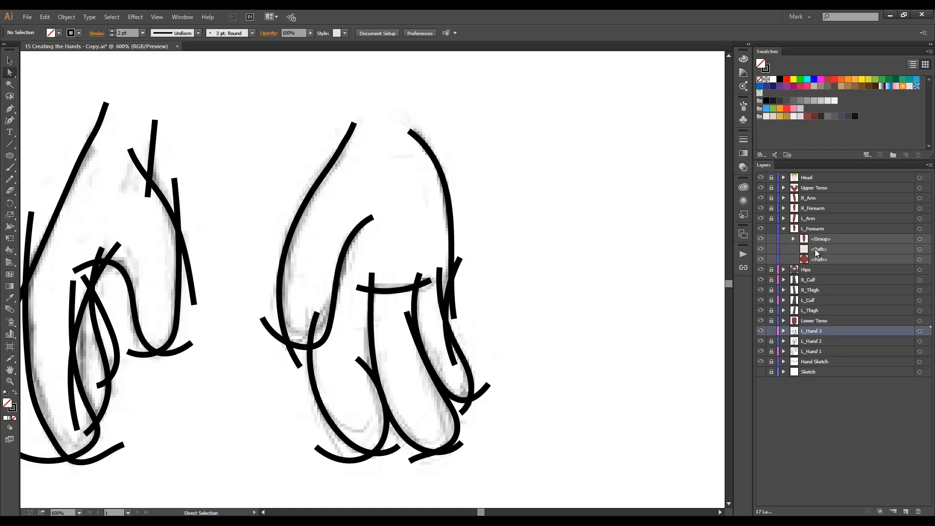
left_click(818, 250)
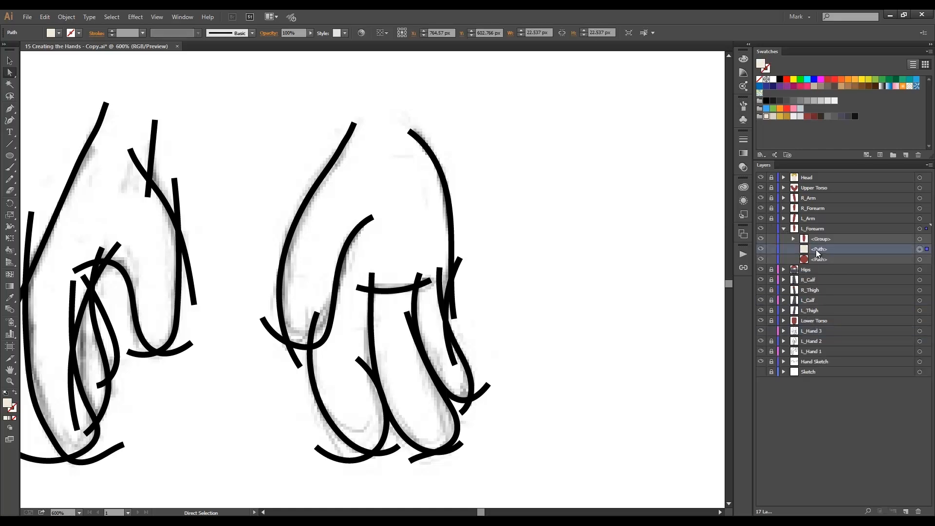
left_click_drag(818, 250, 904, 505)
left_click(828, 249)
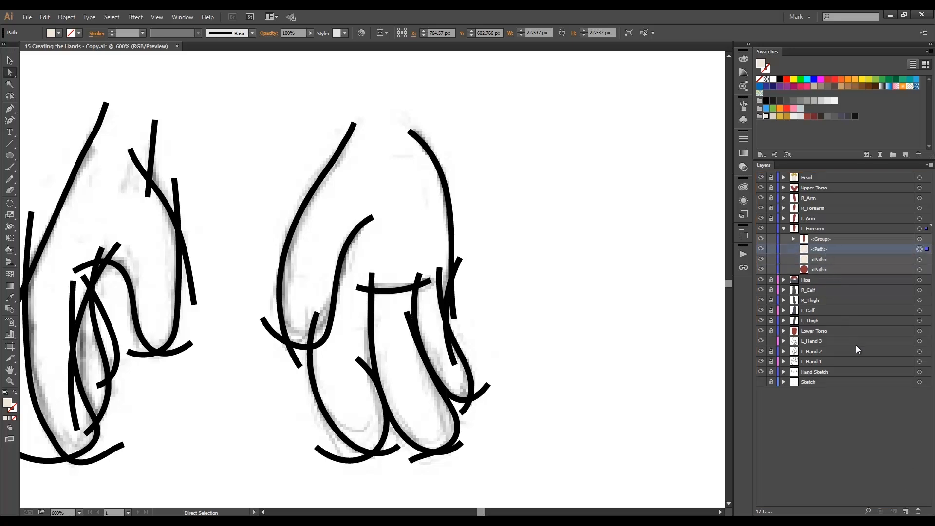
Move the duplicated wrist circle from L_Forearm to the top of the L_Hand 3 layer.
left_click(783, 342)
left_click(808, 342)
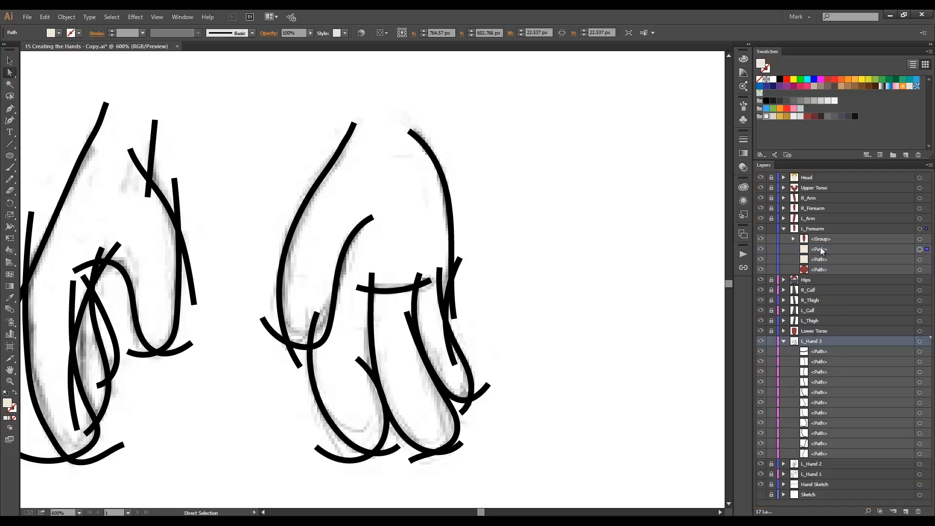
left_click_drag(821, 248, 831, 344)
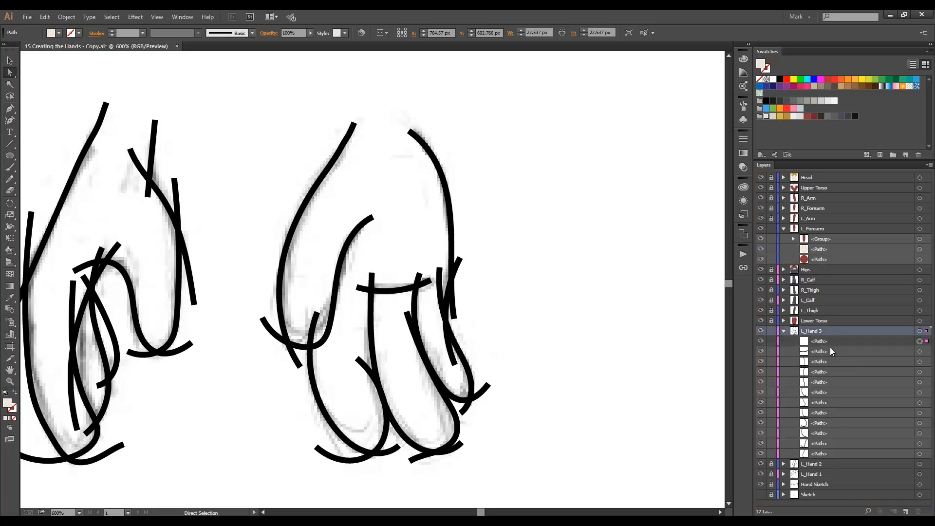
key("ctrl+minus")
left_click(818, 343)
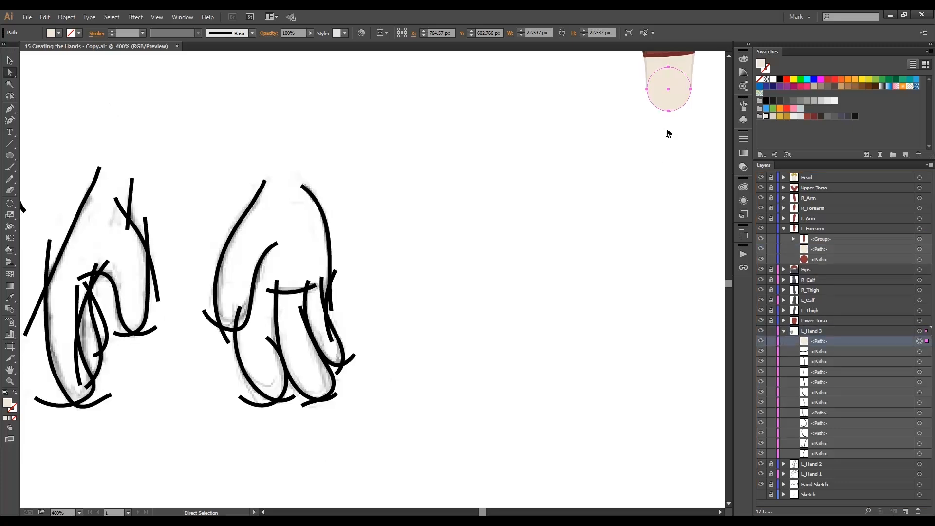
left_click_drag(662, 97, 306, 197)
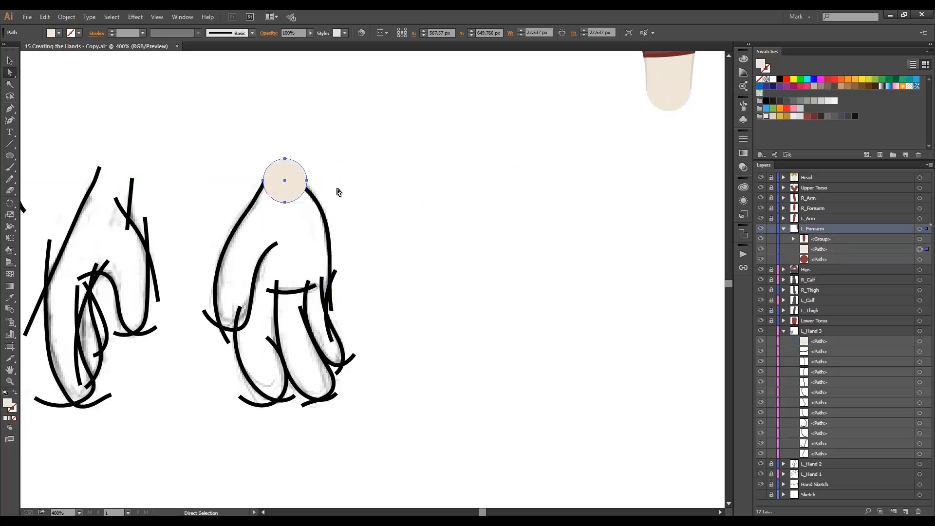
key("v")
key("ctrl+z")
key("a")
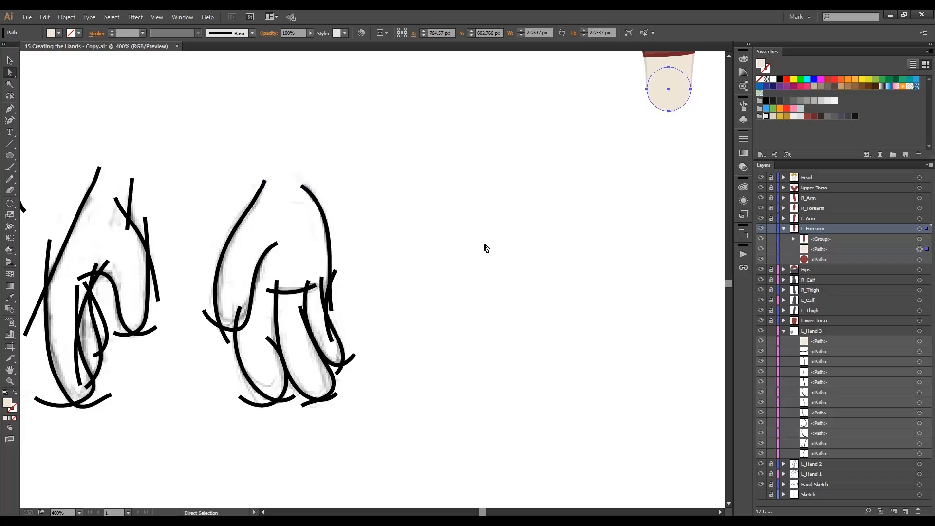
Lock L_Forearm and place the L_Hand 3 circle between the wrist ends of the third hand's outline.
left_click(772, 229)
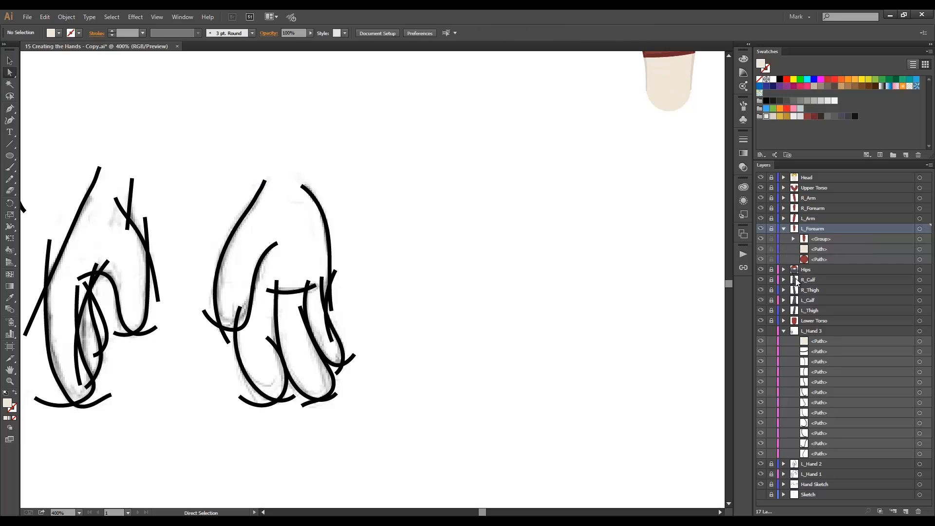
left_click(819, 341)
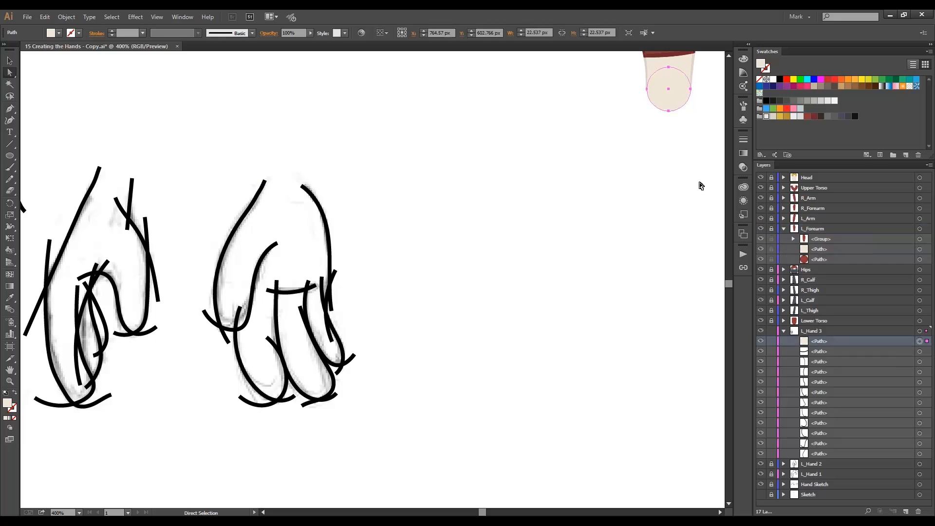
left_click_drag(675, 105, 377, 261)
left_click(344, 203)
scroll(283, 221, "up", 1)
left_click(382, 209)
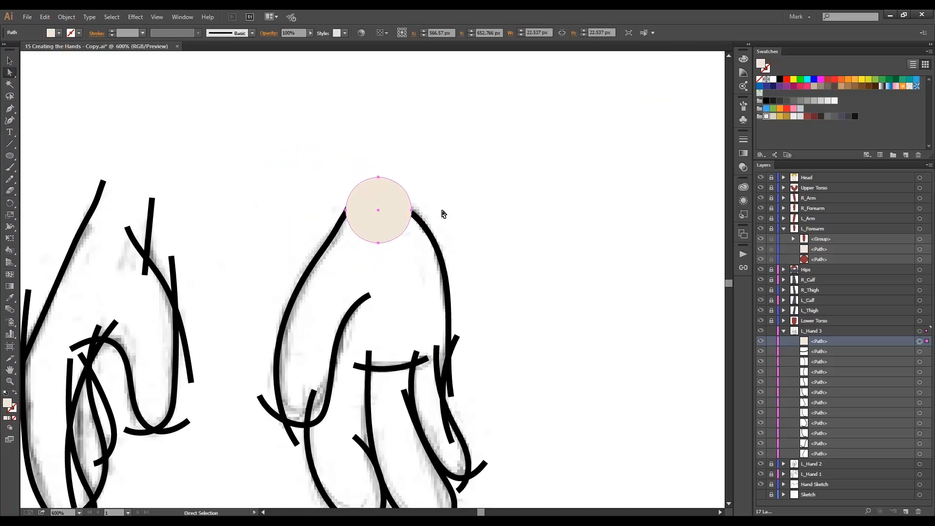
mouse_move(405, 210)
left_mouse_down()
mouse_move(418, 213)
mouse_move(393, 205)
mouse_move(409, 210)
left_mouse_up()
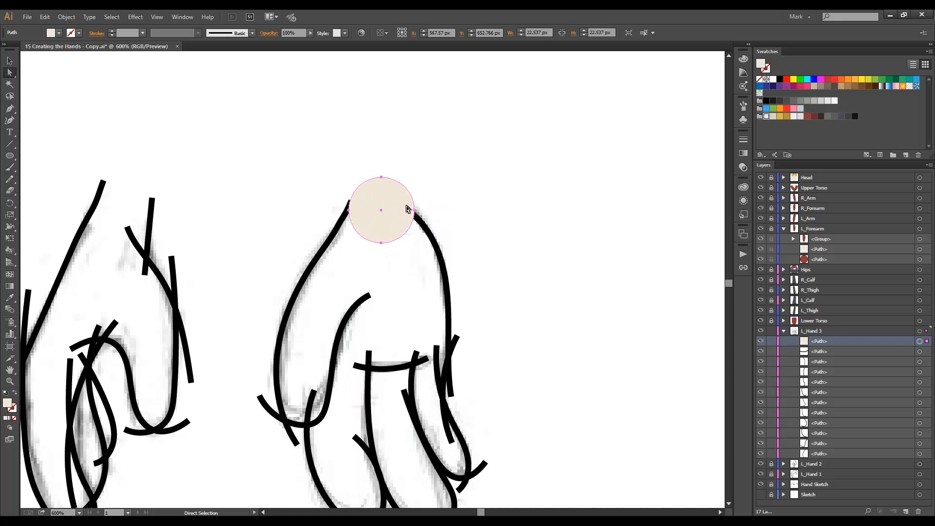
left_click(469, 220)
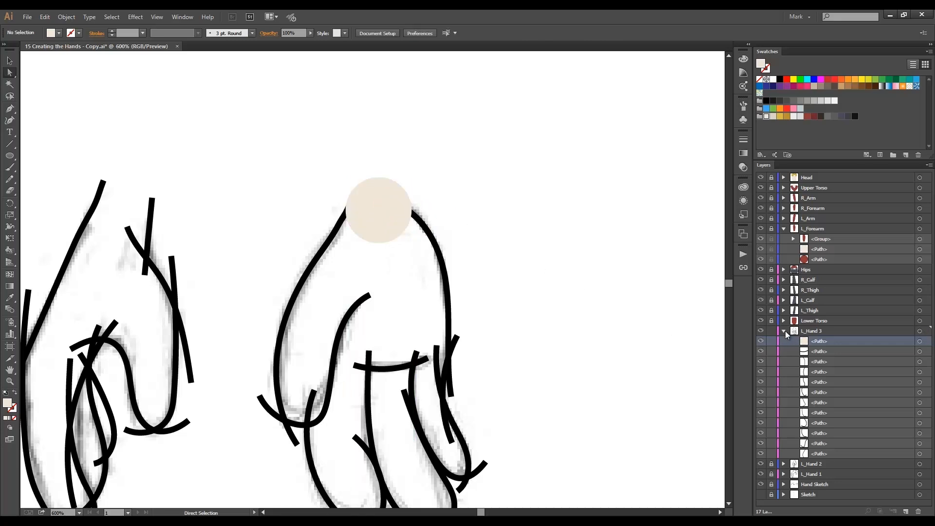
Unlock the L_Hand 2, L_Hand 1 and L_Forearm layers, and make two more copies of the forearm's wrist circle.
left_click(783, 332)
left_click(792, 341)
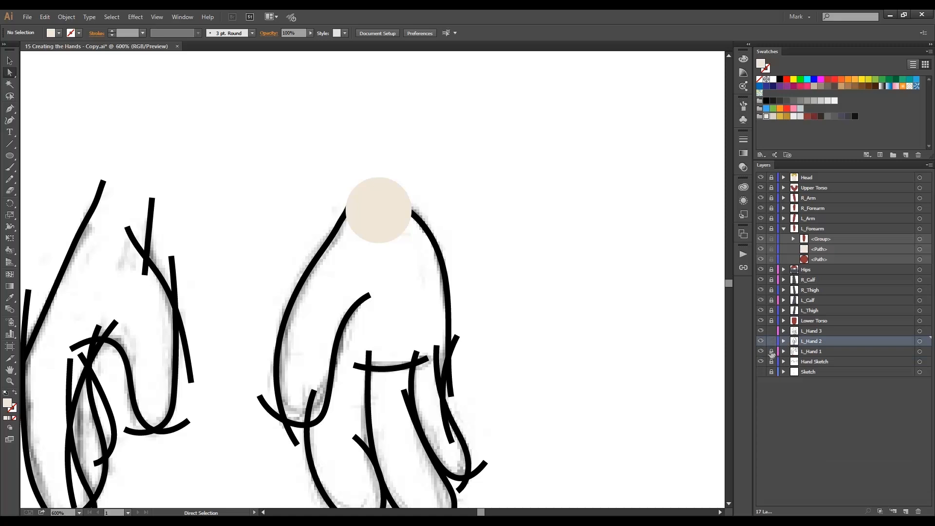
left_click(772, 351)
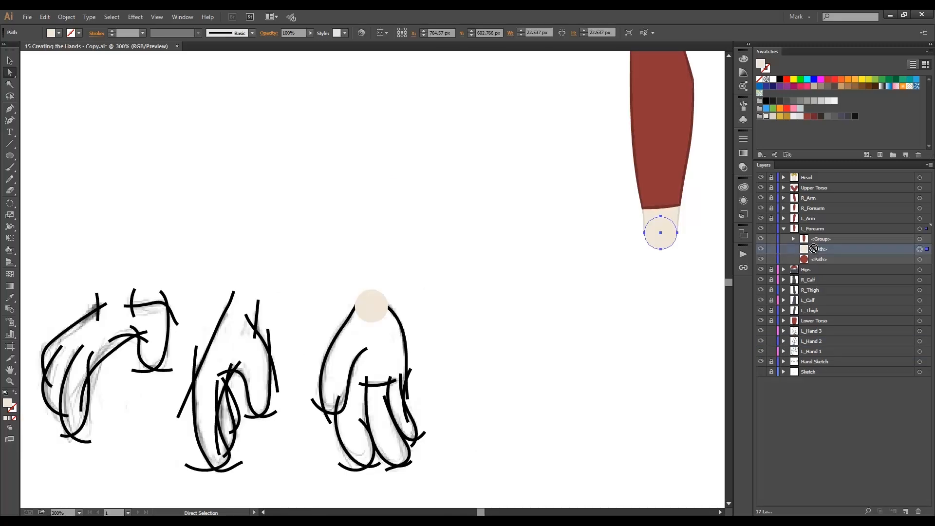
left_click_drag(819, 249, 905, 513)
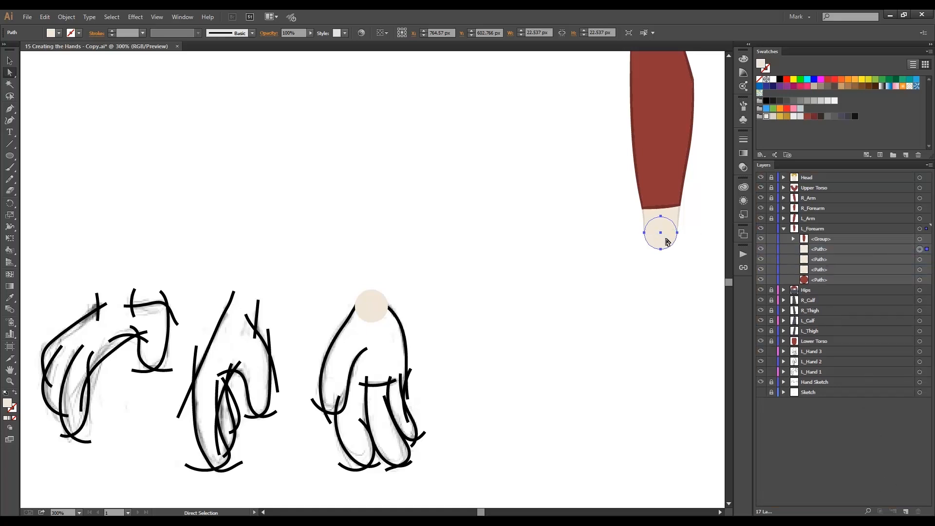
Place one wrist circle copy above the middle hand's wrist and the other above the first hand's wrist.
key("v")
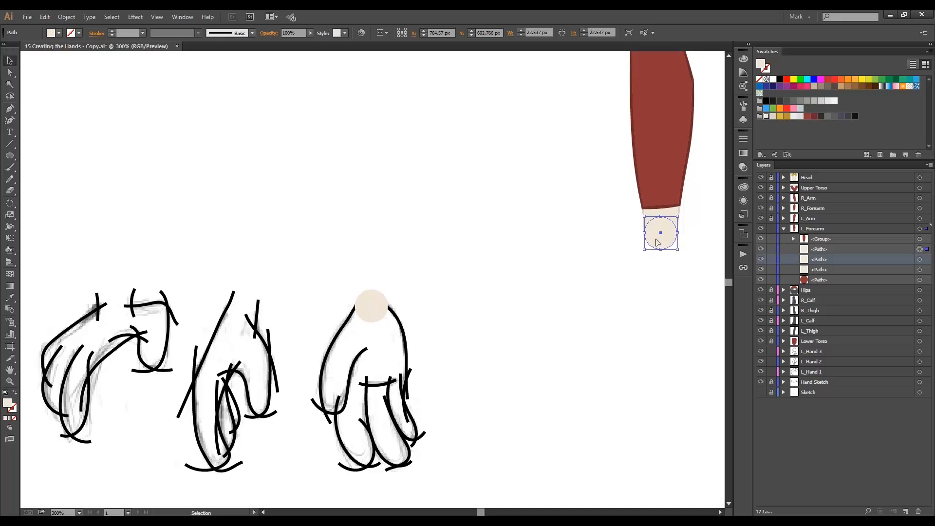
mouse_move(667, 241)
left_mouse_down()
mouse_move(376, 248)
mouse_move(242, 281)
mouse_move(247, 292)
left_mouse_up()
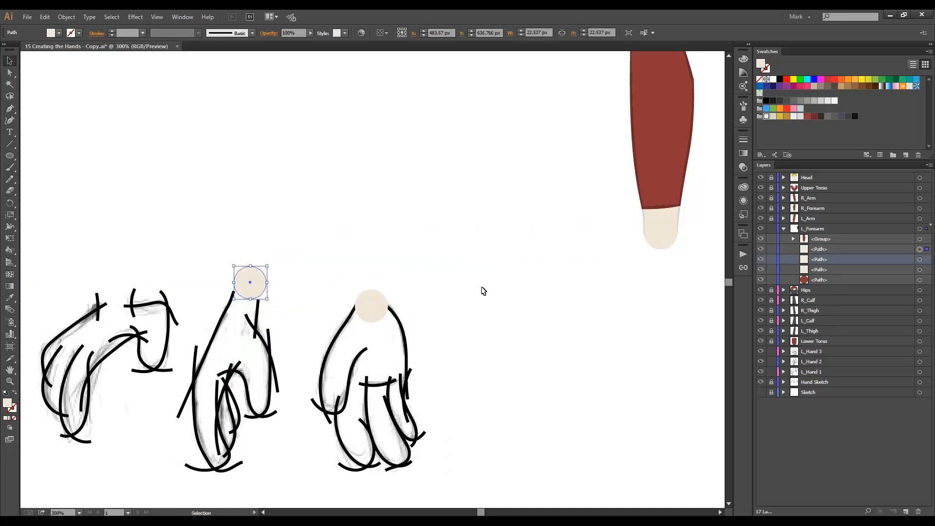
left_click(652, 243)
mouse_move(657, 236)
left_mouse_down()
mouse_move(174, 263)
mouse_move(108, 293)
left_mouse_up()
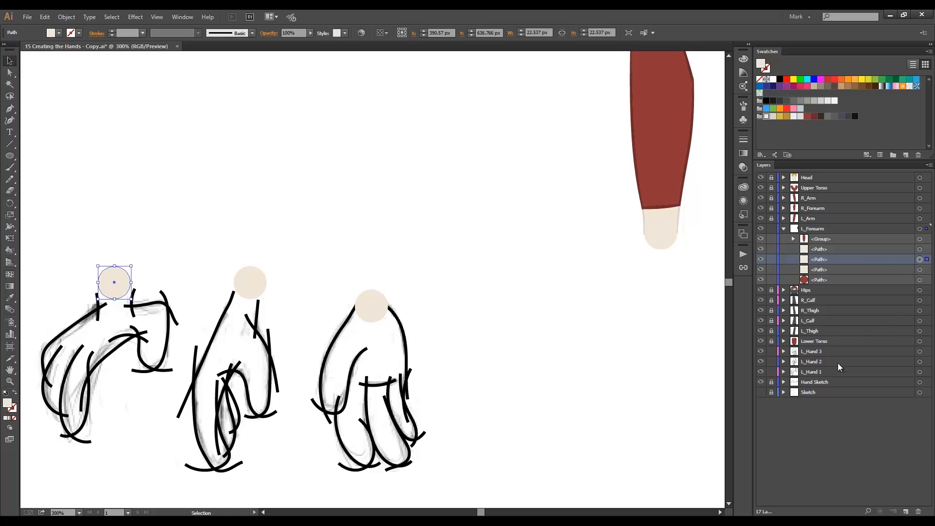
Move the first hand's wrist circle from L_Forearm to the top of the L_Hand 1 layer.
left_click(785, 372)
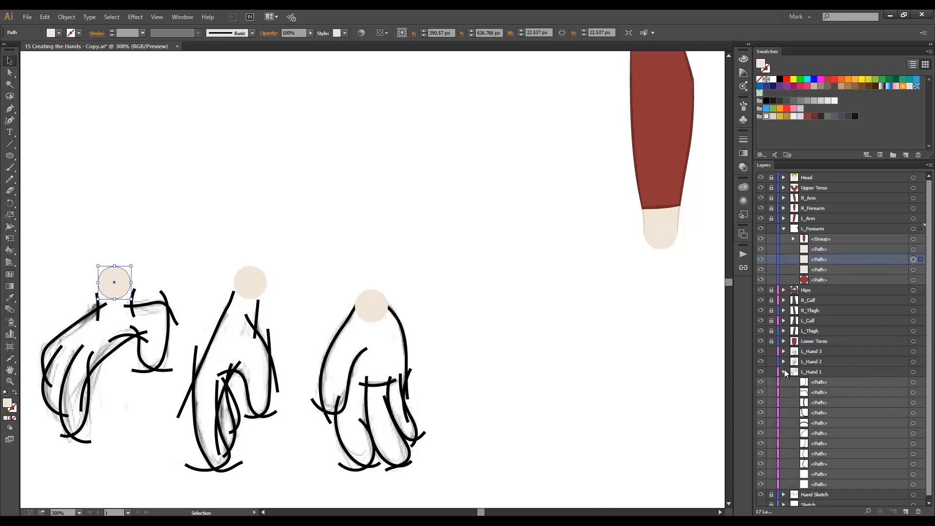
left_click_drag(822, 264, 829, 378)
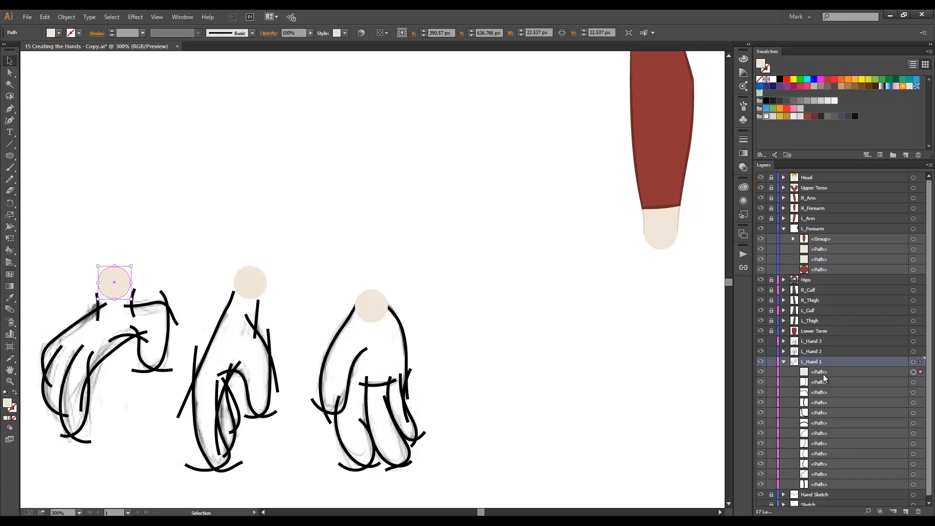
left_click(783, 362)
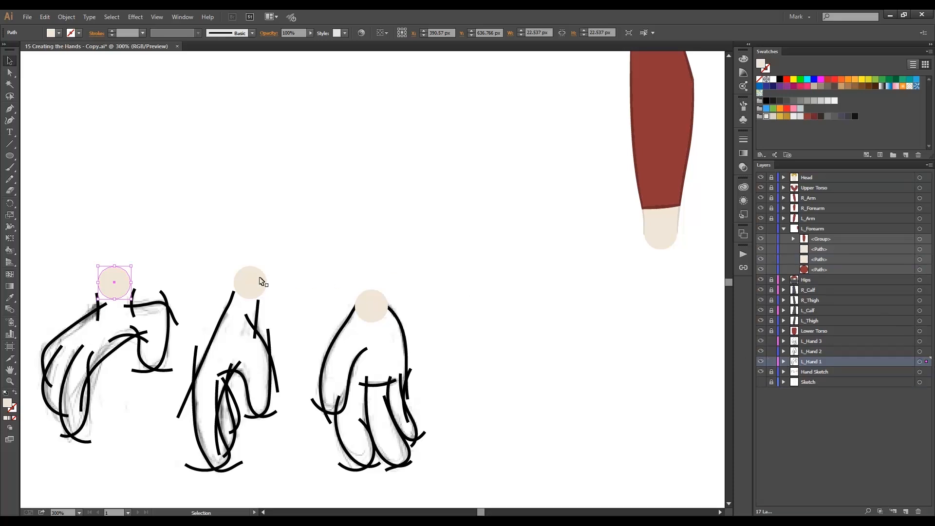
Move the middle hand's wrist circle from L_Forearm to the top of the L_Hand 2 layer.
left_click(247, 285)
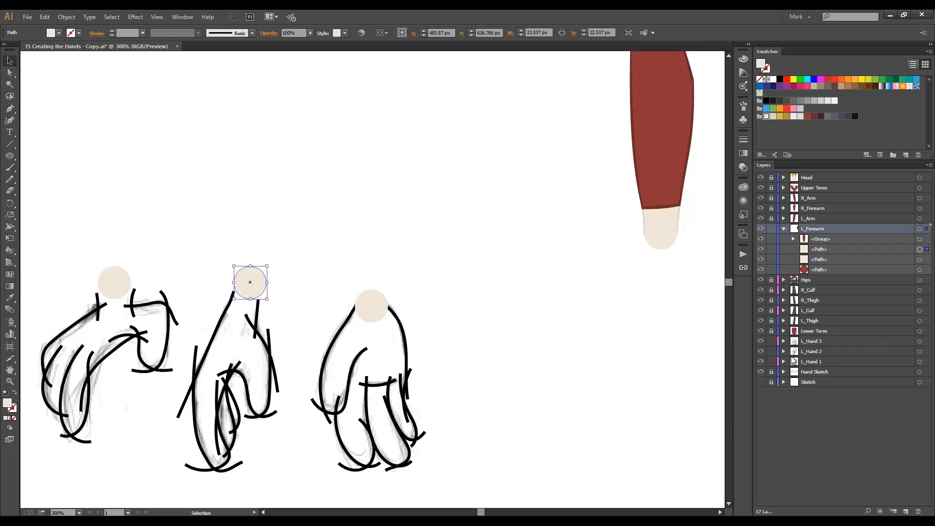
left_click(783, 350)
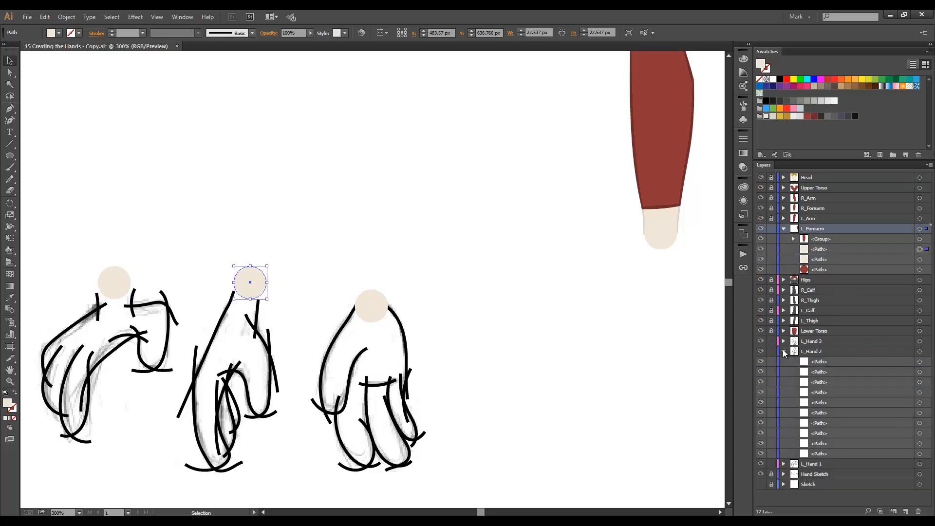
left_click(823, 250)
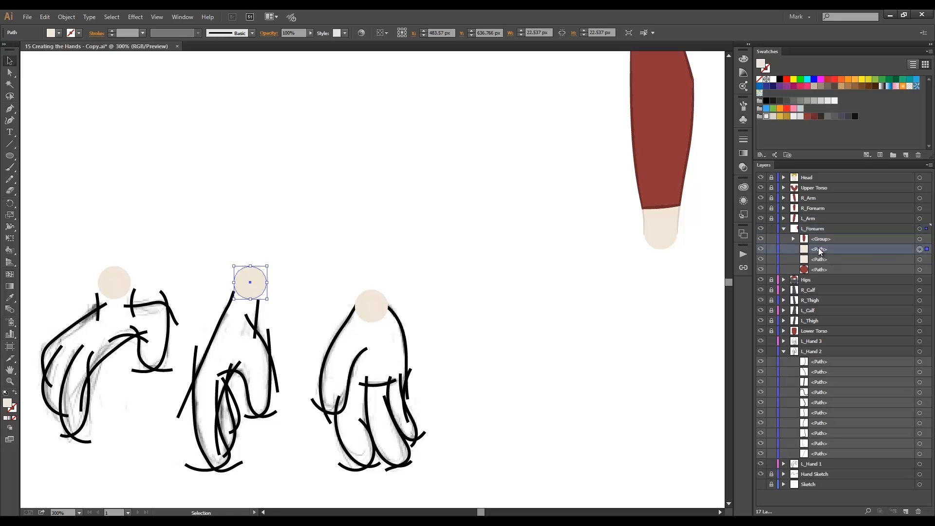
left_click_drag(819, 249, 824, 358)
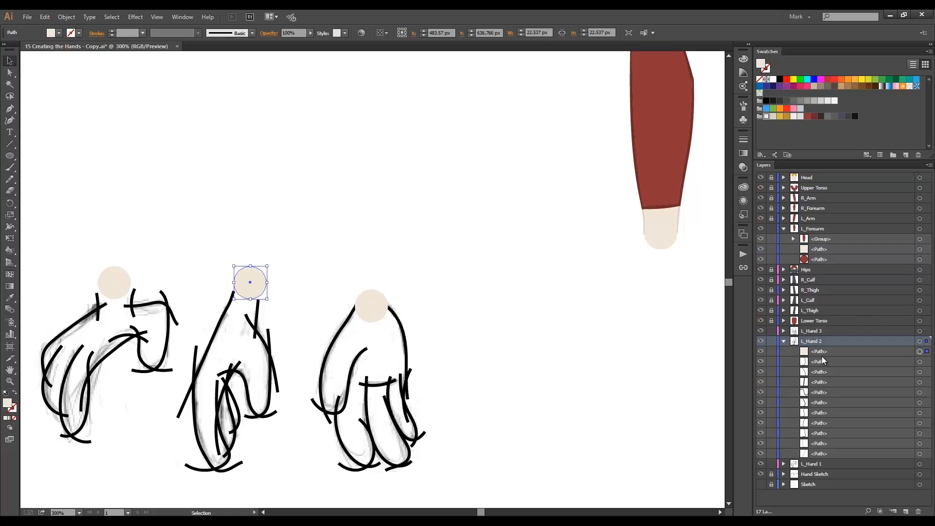
left_click(783, 341)
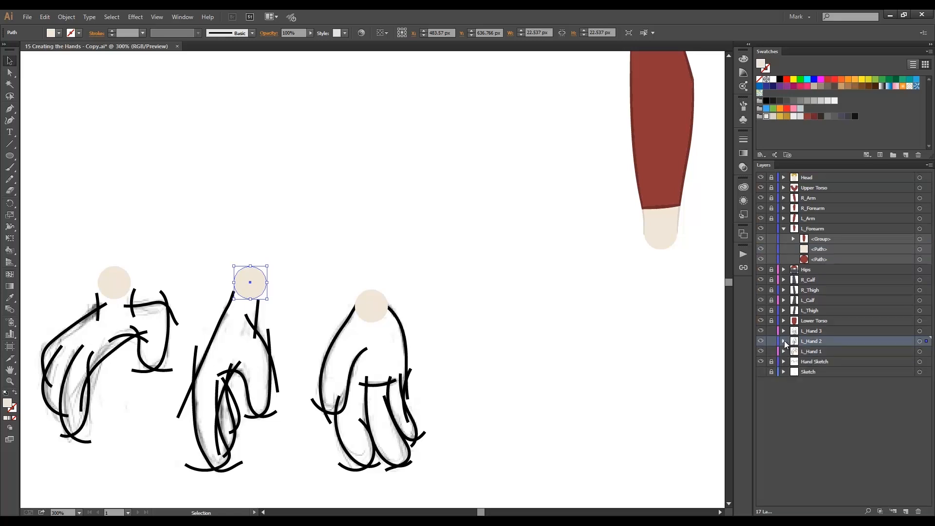
Lower the first hand's wrist circle and fit it between the two short wrist strokes.
left_click_drag(114, 290, 113, 314)
key("Right")
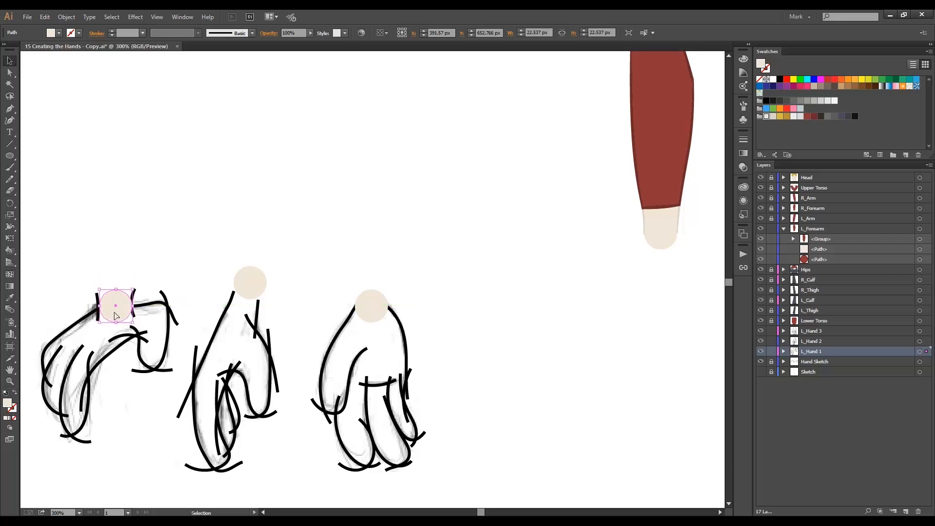
key("ctrl+plus")
key("ctrl+plus")
left_click_drag(369, 281, 371, 272)
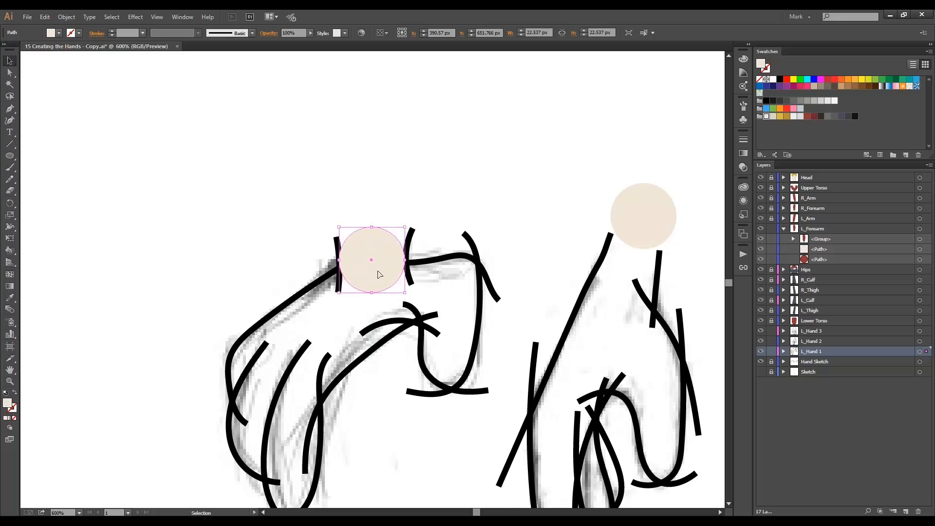
left_click(438, 209)
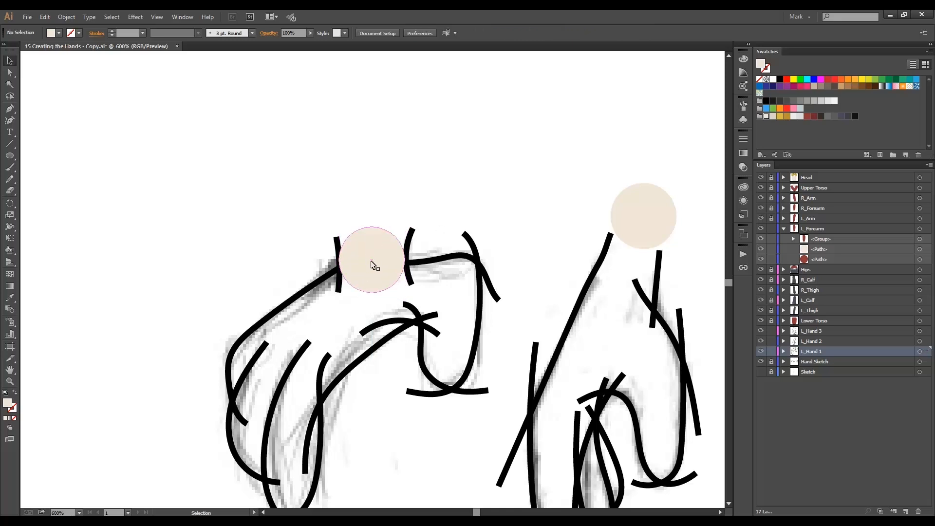
Settle the first hand's wrist circle slightly lower between the two short wrist strokes.
left_click_drag(384, 267, 385, 226)
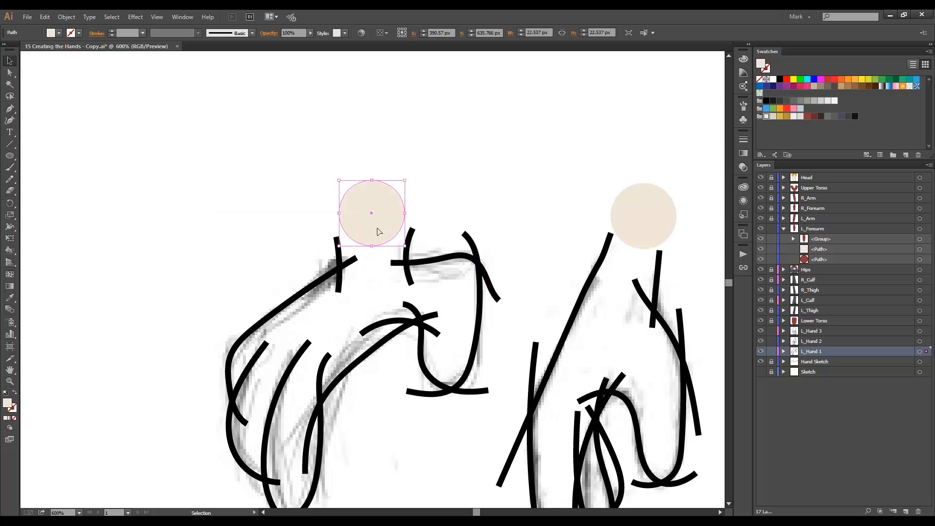
left_click_drag(378, 237, 385, 278)
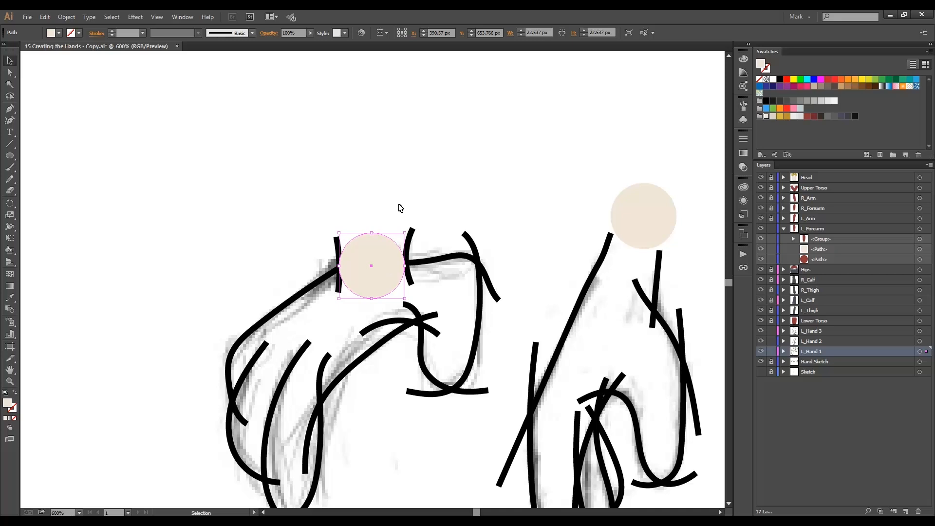
Draw a black, unfilled 2 pt Pencil stroke about 36 px wide across the first hand's wrist circle and send it behind the circle.
key("i")
key("n")
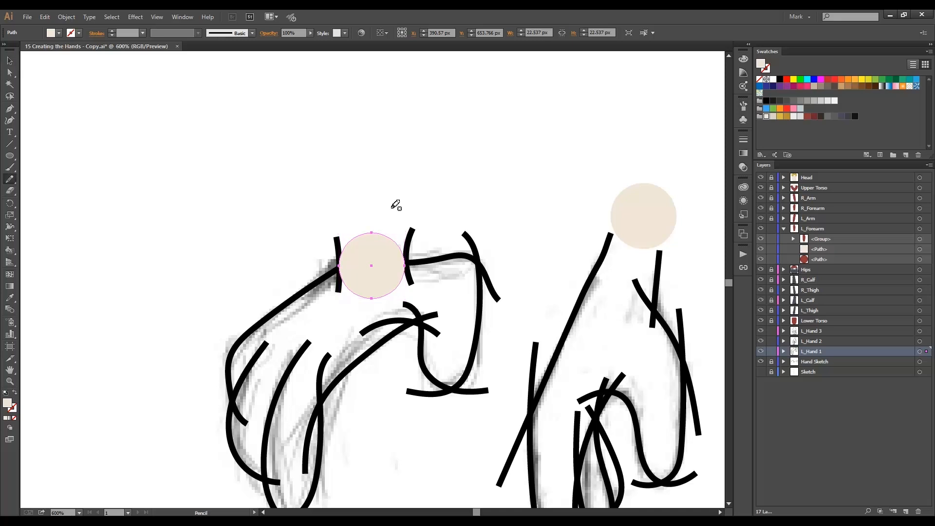
key("ctrl+shift+a")
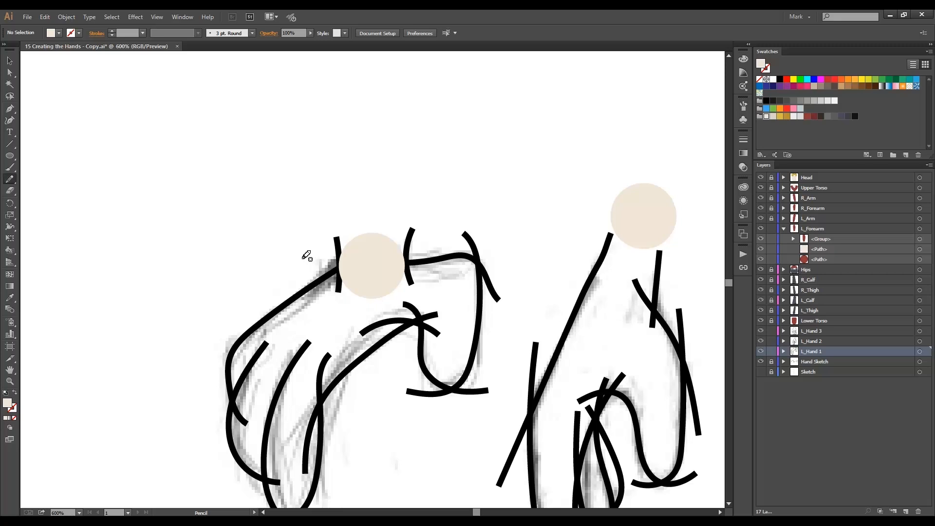
left_click(58, 33)
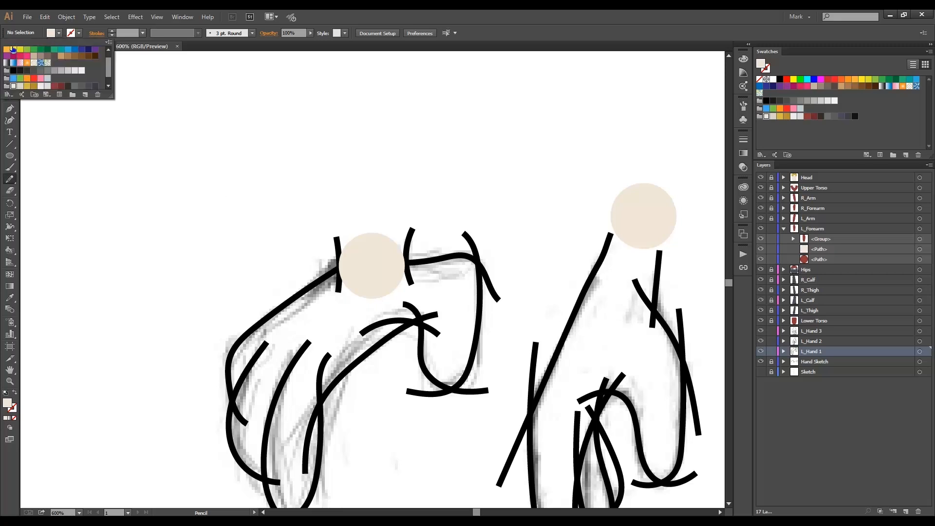
scroll(108, 61, "up", 1)
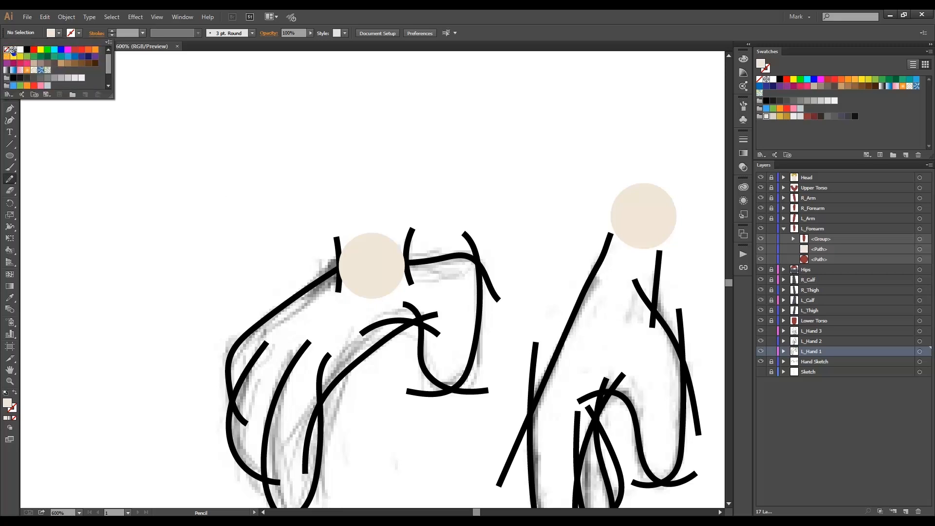
left_click(6, 49)
left_click(58, 34)
left_click(26, 49)
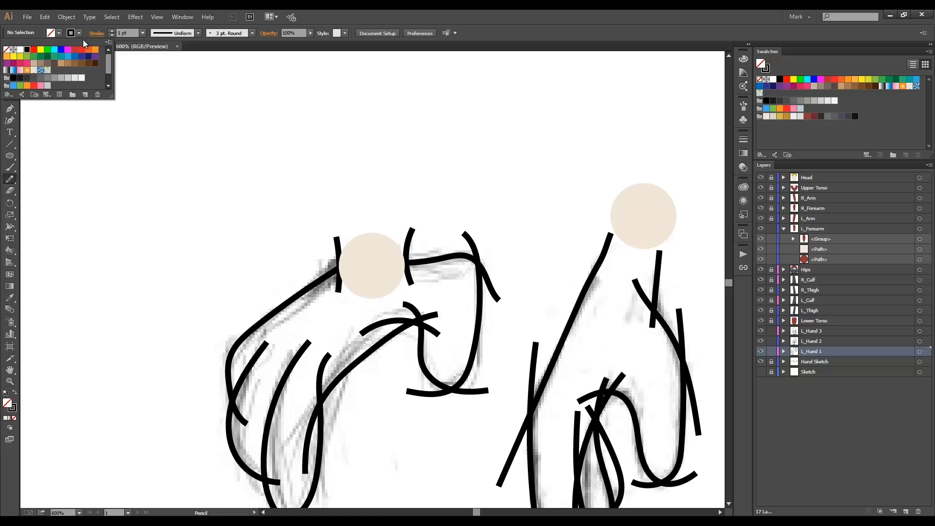
left_click(112, 30)
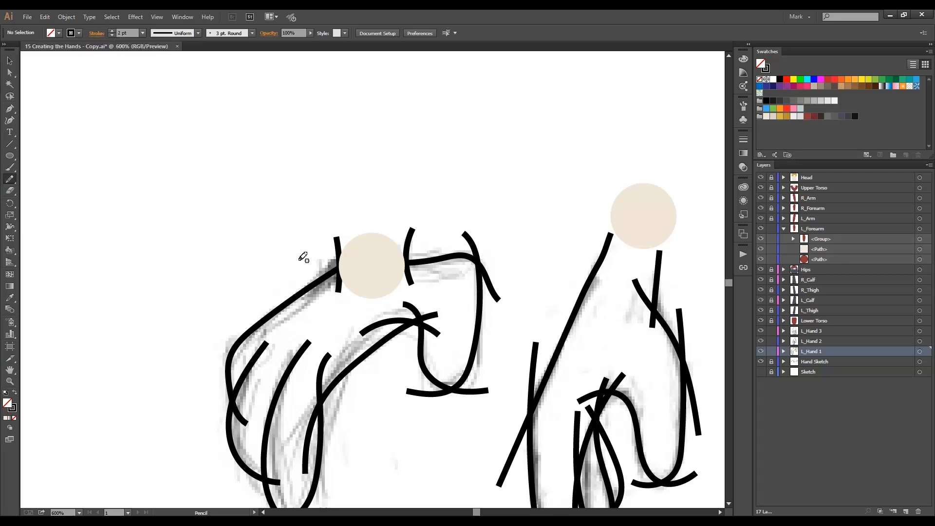
left_click_drag(321, 265, 427, 254)
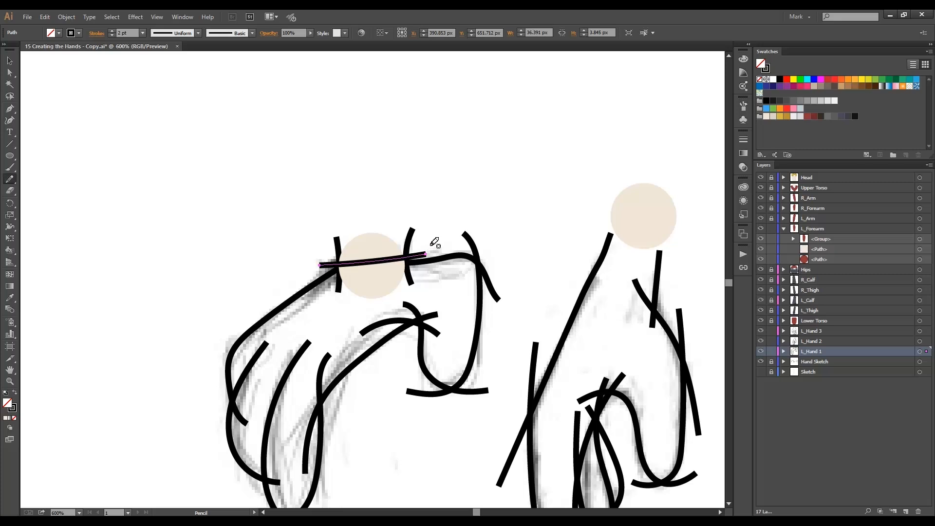
key("v")
key("ctrl+[")
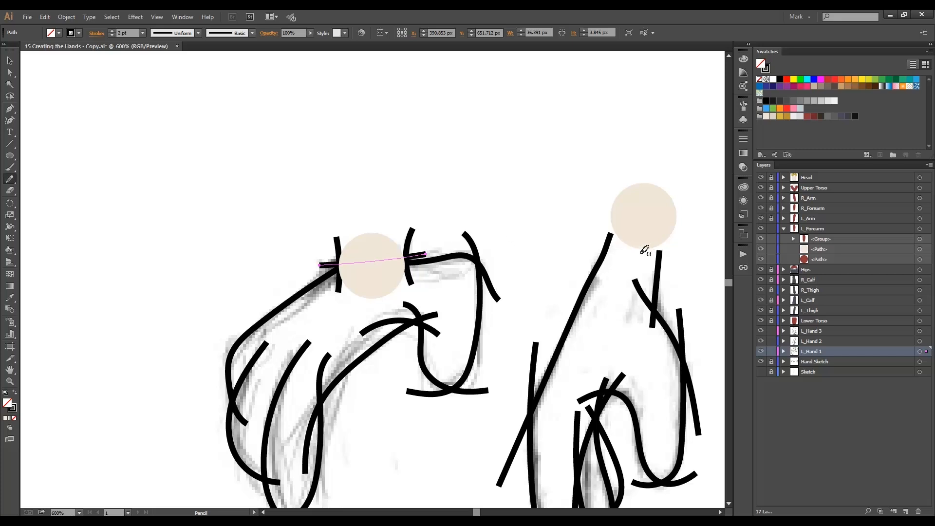
Collapse the L_Forearm layer and lock it along with the L_Hand 3 and L_Hand 2 layers.
left_click(783, 228)
left_click(772, 229)
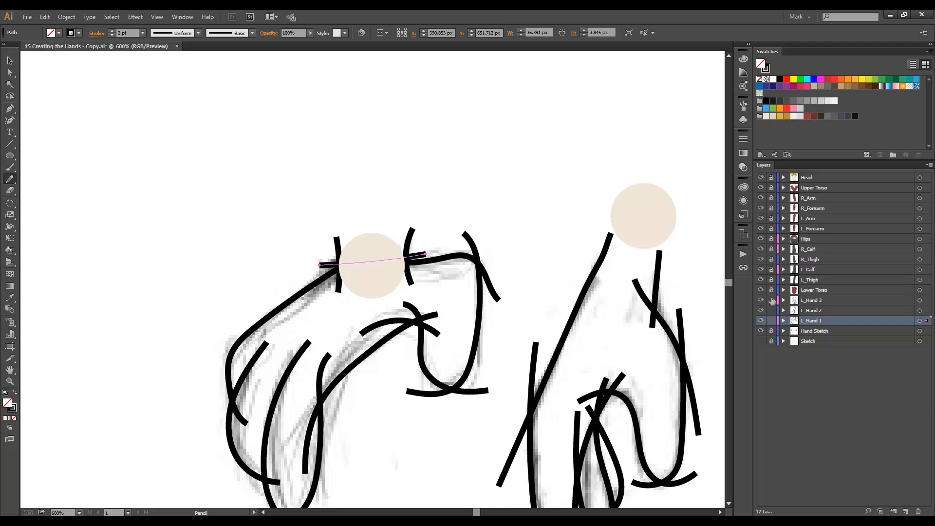
left_click(772, 300)
left_click(772, 311)
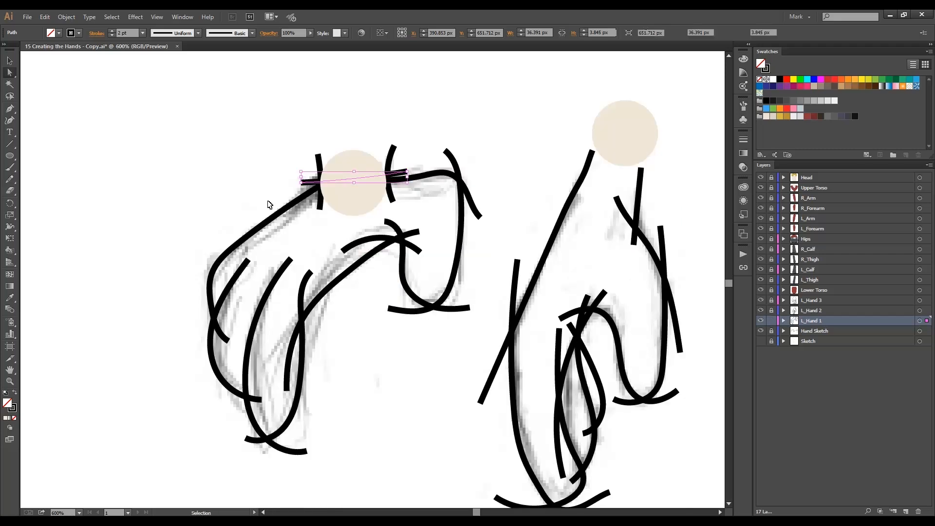
Apply the lens-shaped width profile tapering at both ends to all of the first hand's strokes, excluding the wrist circle.
key("ctrl+a")
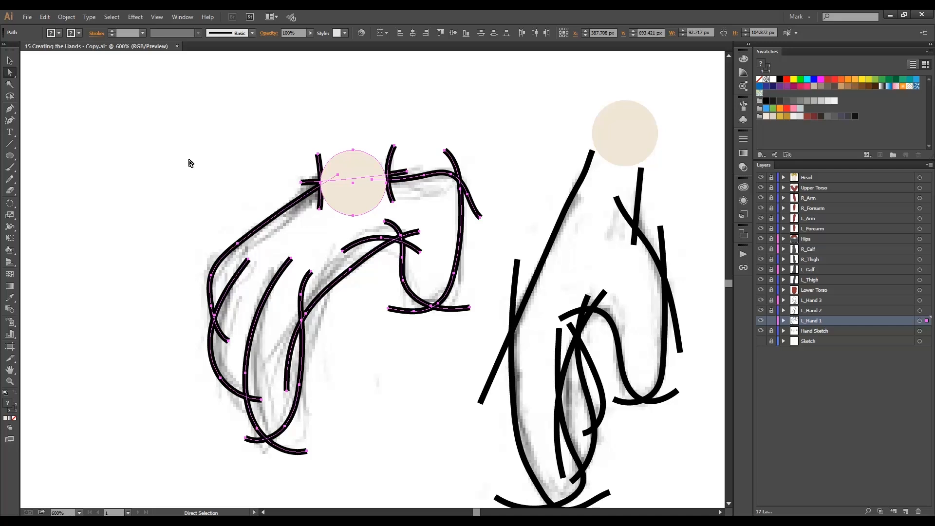
key("ctrl")
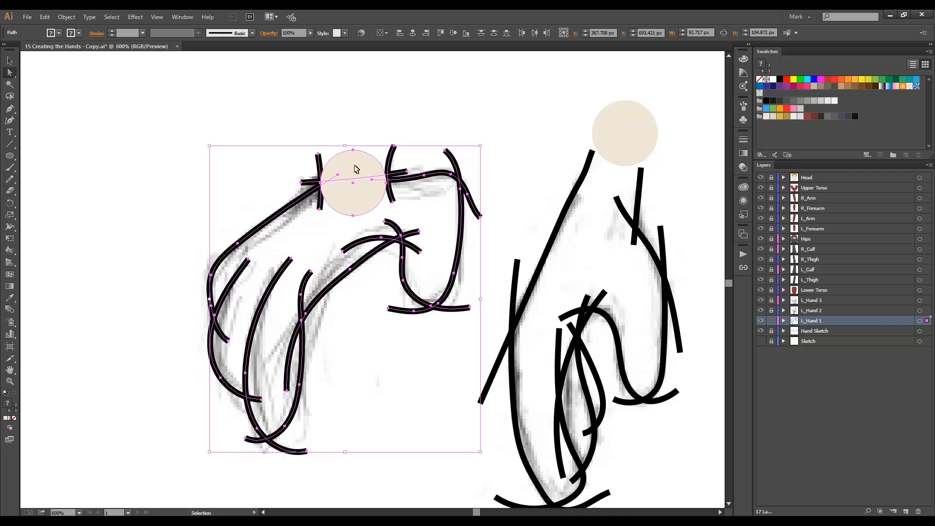
left_click(355, 167, "ctrl+shift")
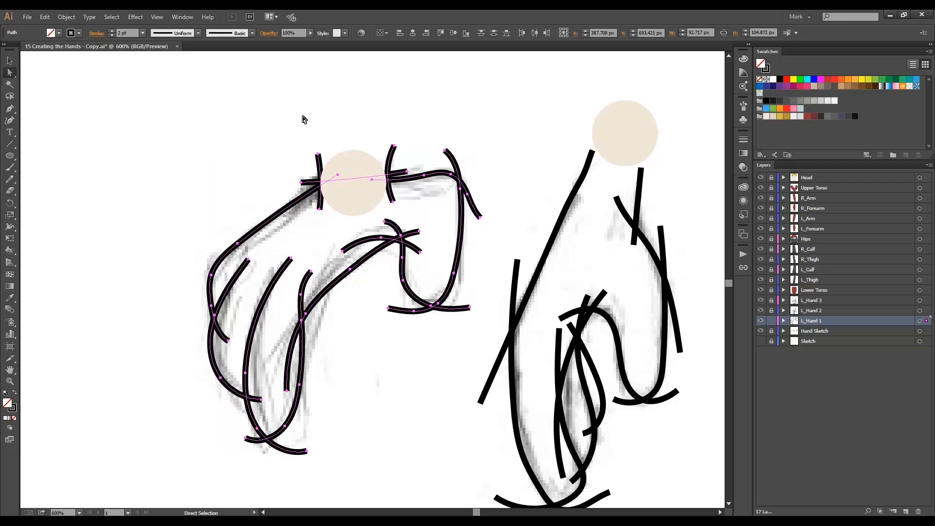
left_click(197, 33)
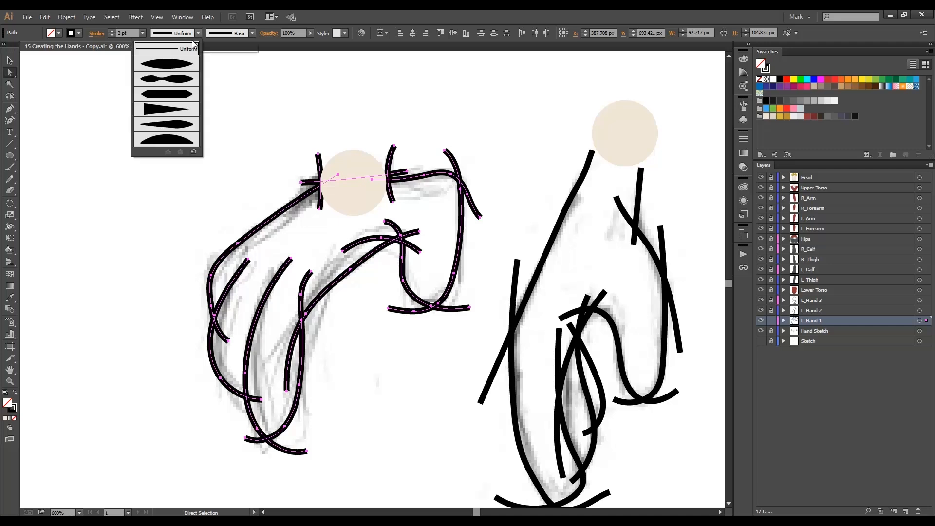
left_click(181, 63)
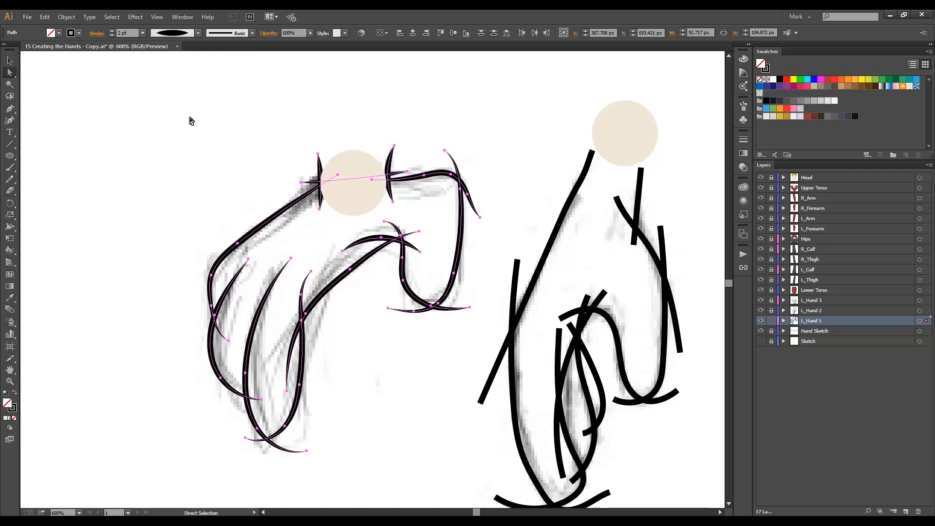
Expand the appearance of the first hand's tapered strokes and simplify the resulting paths with 97% curve precision.
left_click(67, 17)
left_click(104, 131)
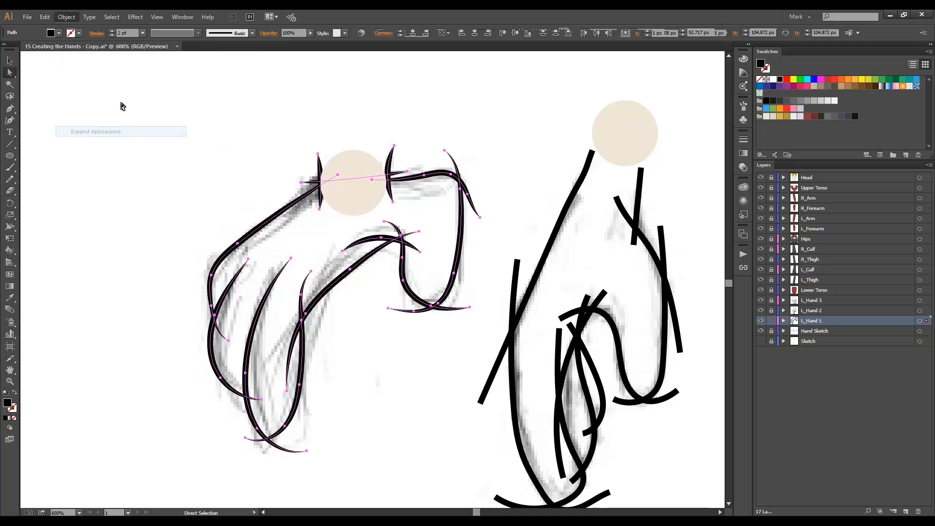
left_click(66, 17)
mouse_move(145, 212)
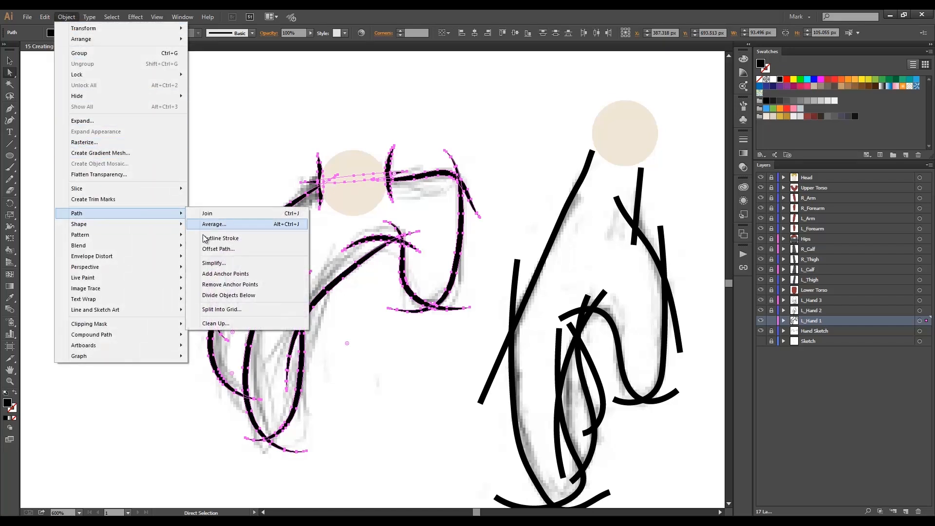
left_click(209, 261)
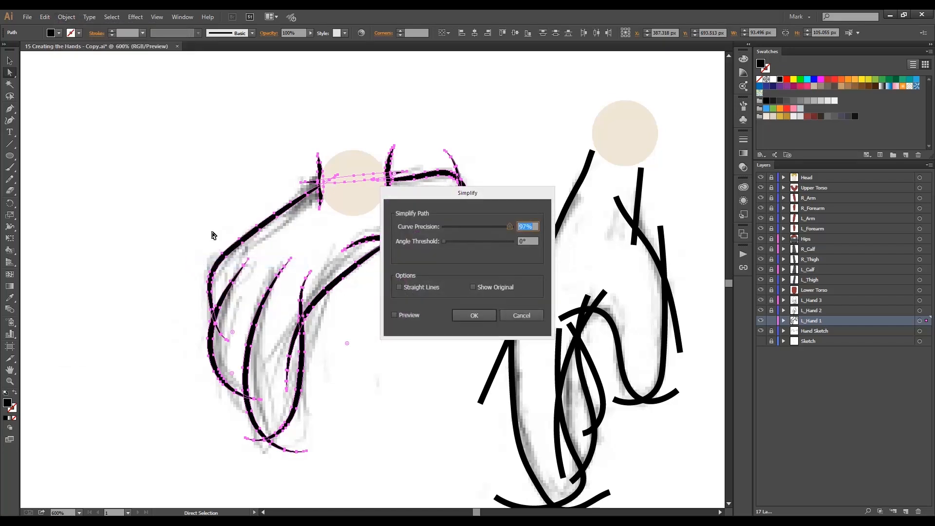
key("Return")
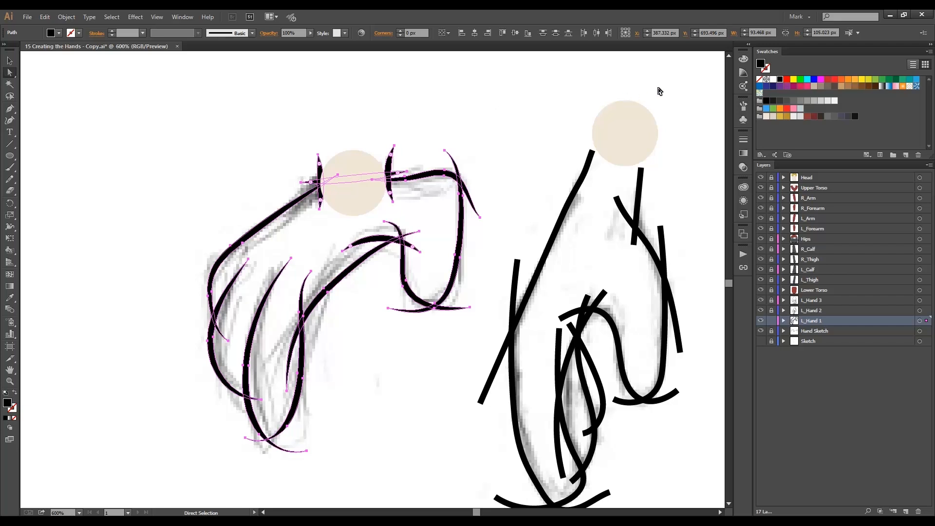
Recolour the first hand's outlines with the darker beige swatch, and combine them with the wrist circle into an expanded Live Paint group.
left_click(773, 115)
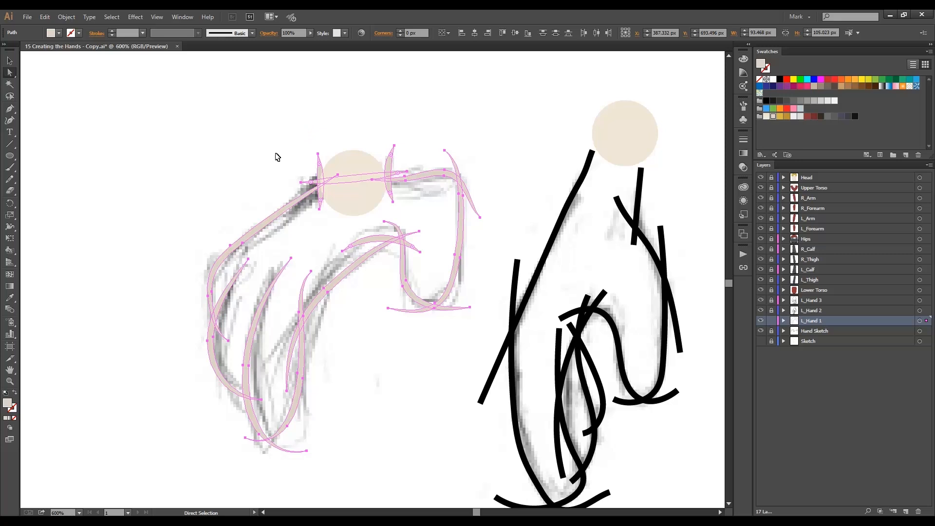
key("ctrl+a")
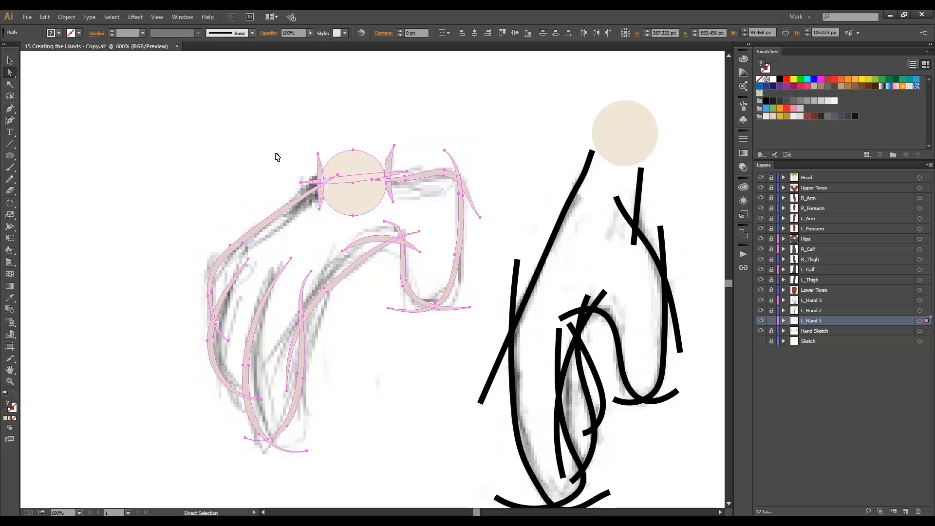
key("alt+ctrl+x")
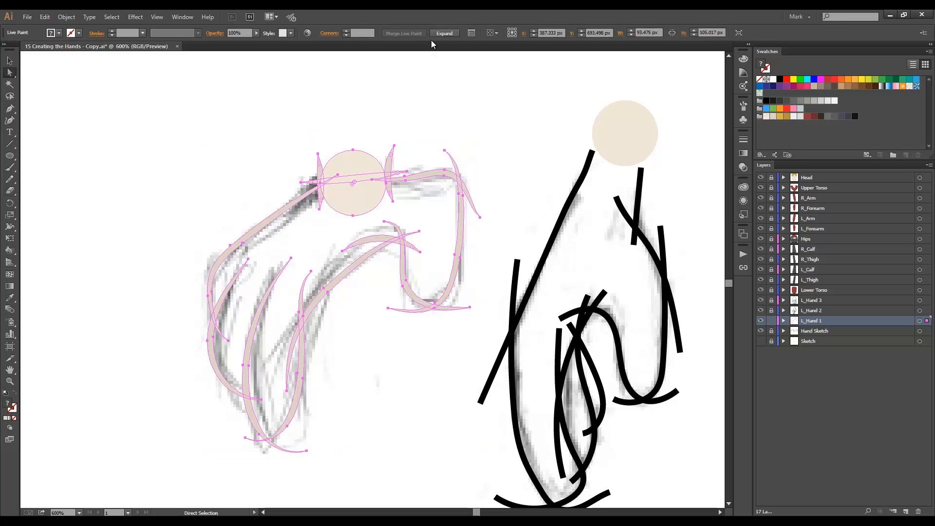
left_click(441, 33)
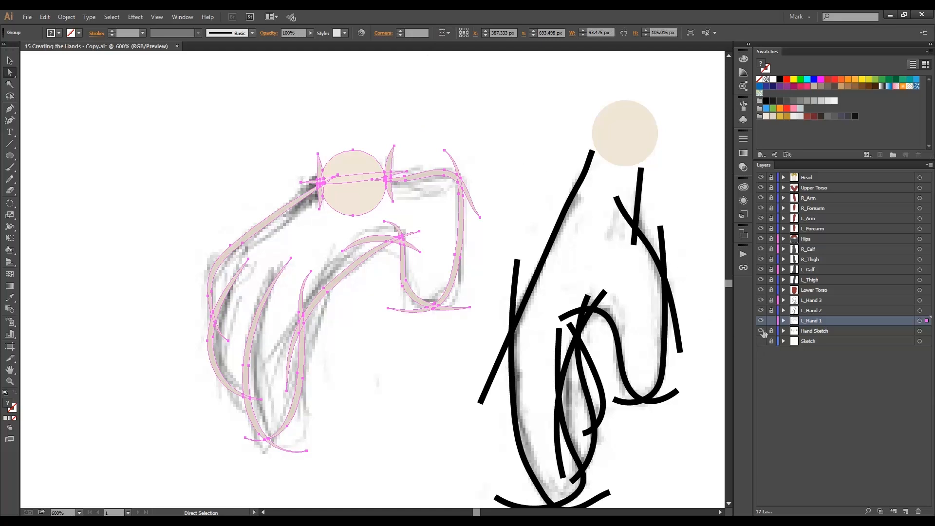
Hide the Hand Sketch layer and delete the overshooting line ends around the first hand's fingers, palm and thumb.
left_click(761, 331)
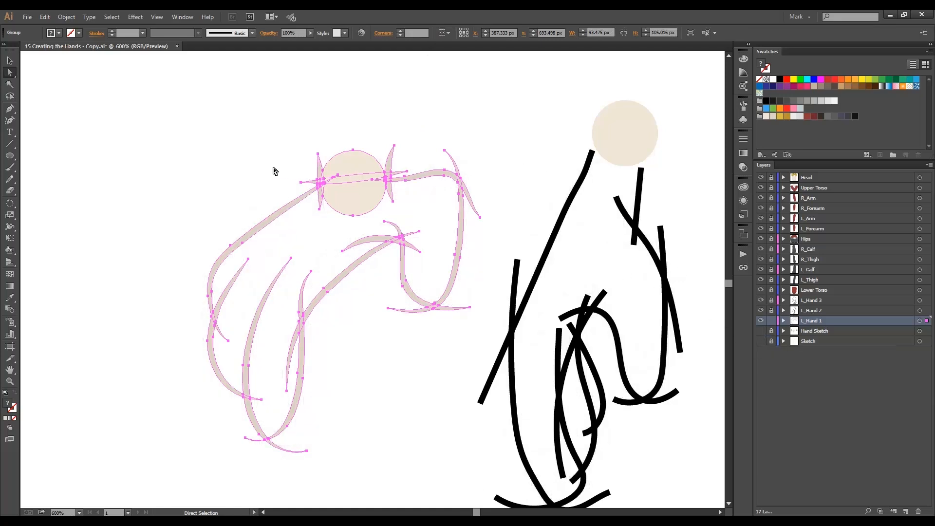
left_click(264, 184)
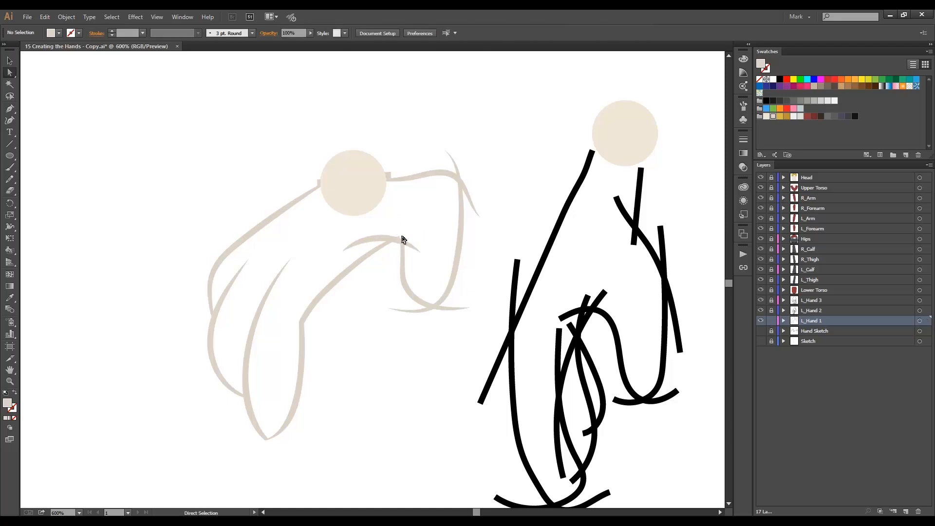
left_click(384, 238)
key("Delete")
key("Delete")
left_click(418, 247)
key("Delete")
key("Delete")
left_click(414, 311)
key("Delete")
key("Delete")
left_click(457, 309)
key("Delete")
key("Delete")
left_click(470, 199)
Delete the leftover line stubs on both sides of the first hand's wrist circle.
key("Delete")
key("Delete")
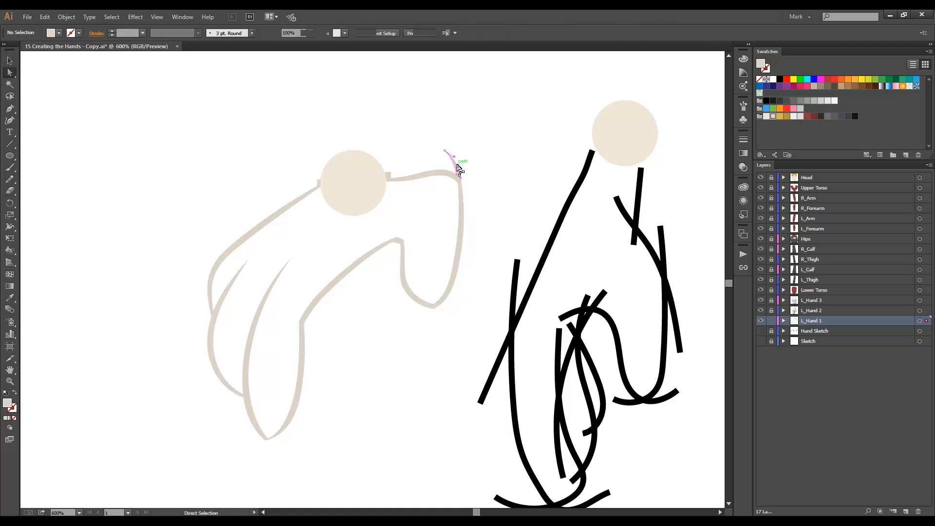
left_click(456, 165)
key("Delete")
key("Delete")
left_click(378, 211, "ctrl")
left_click(302, 271)
key("Delete")
key("Delete")
left_click(572, 235)
key("Delete")
key("Delete")
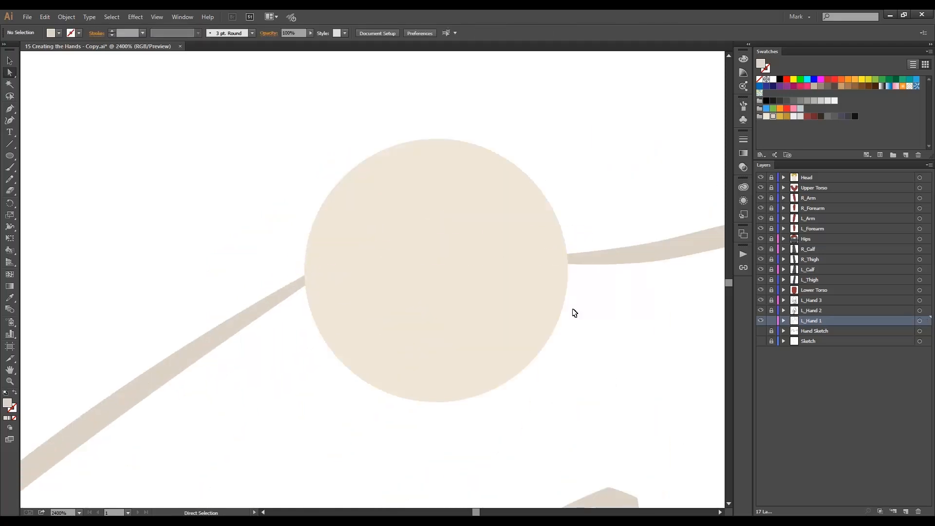
left_click(541, 343, "ctrl+alt")
left_click(372, 328, "ctrl+alt")
left_click(365, 293, "ctrl+alt")
left_click_drag(373, 357, 397, 273)
Turn the first hand's artwork into a Live Paint group and fill the hand's interior with the light beige skin swatch.
key("ctrl+a")
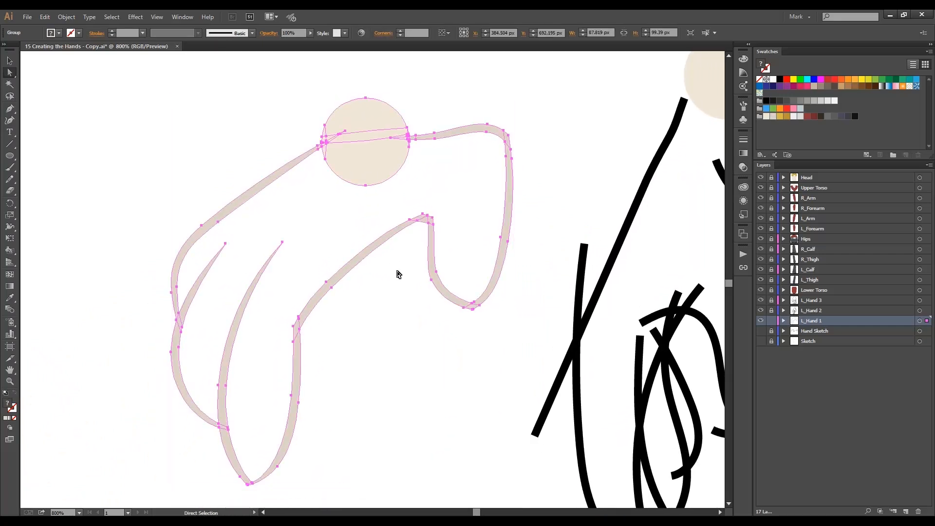
key("ctrl+alt+x")
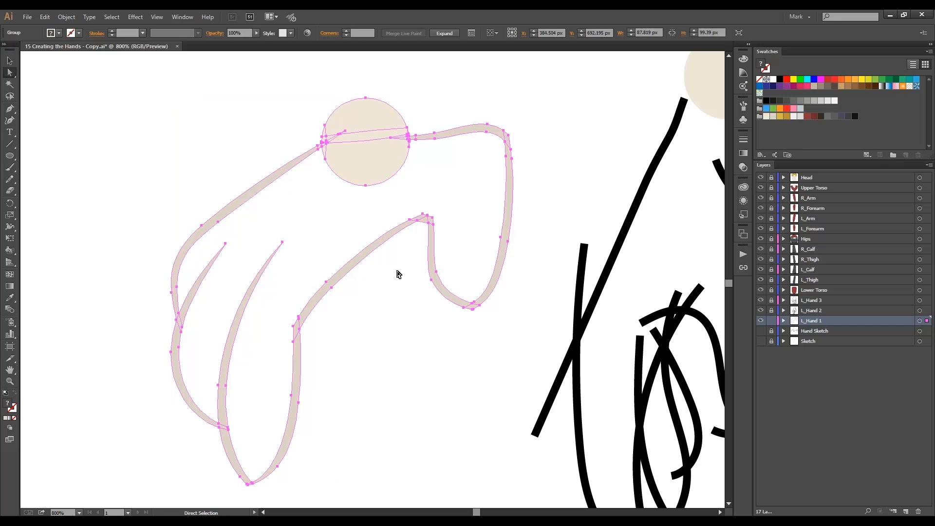
key("k")
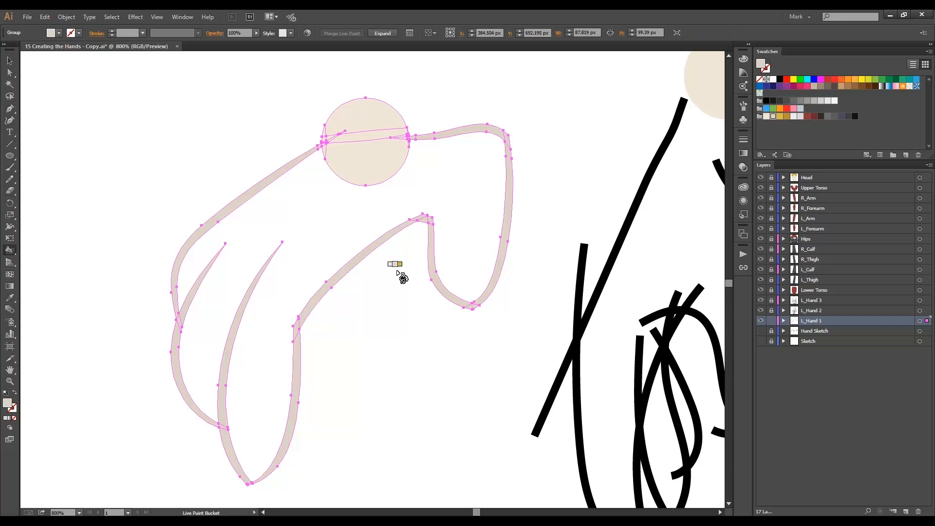
key("Left")
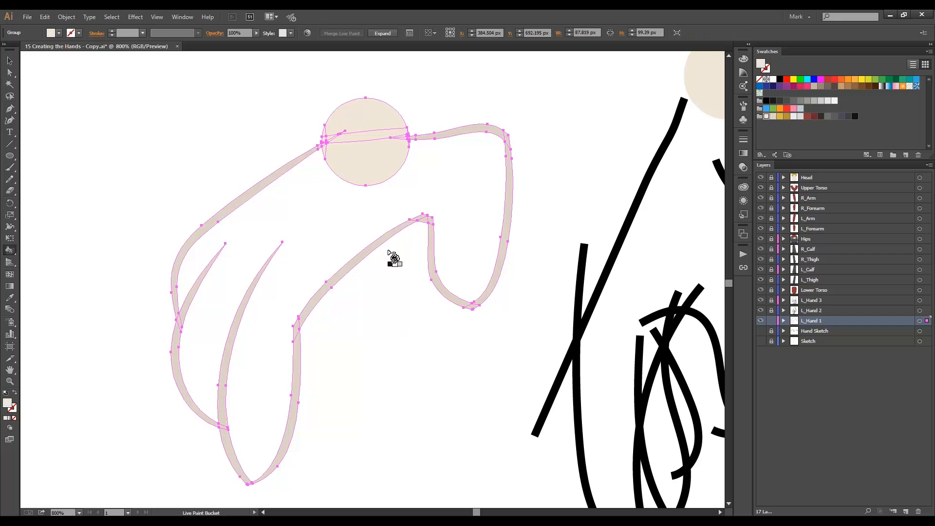
left_click(361, 219)
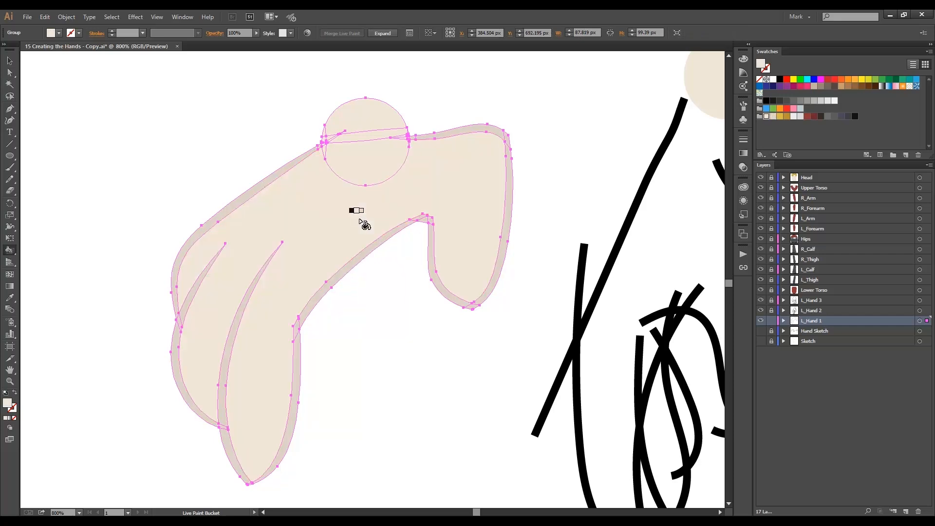
key("ctrl+shift+a")
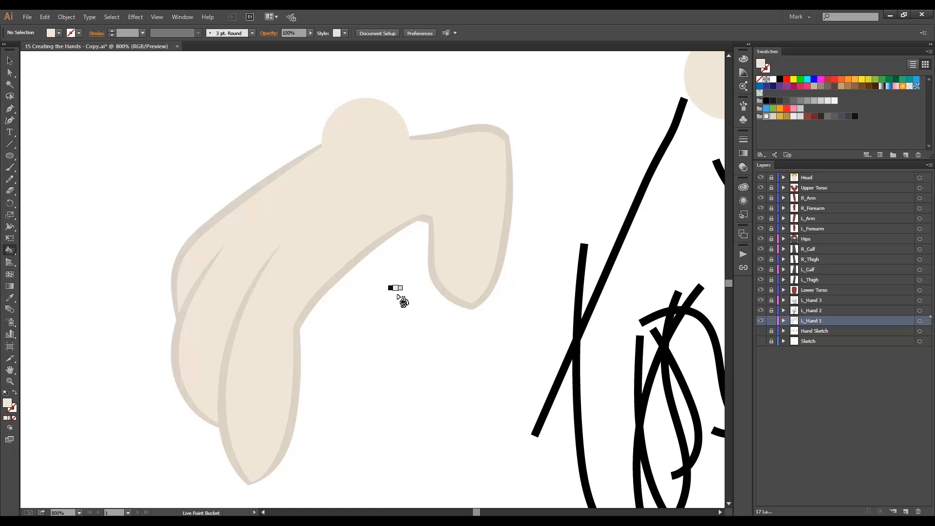
left_click(440, 333, "ctrl+alt")
left_click(457, 337, "ctrl+alt")
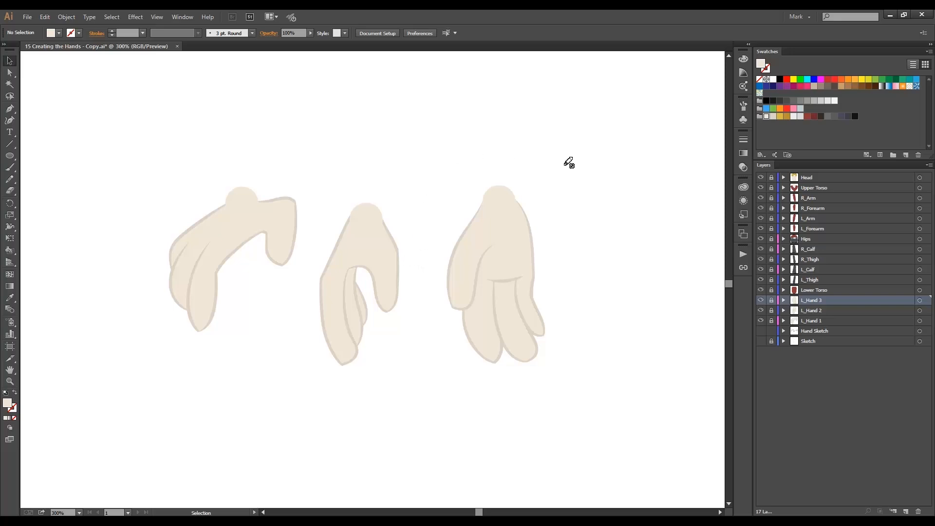
Unlock the three L_Hand layers and move the third hand onto the wrist at the end of the left forearm.
left_click(771, 300)
left_click_drag(773, 311, 771, 320)
key("a")
key("v")
key("ctrl+minus")
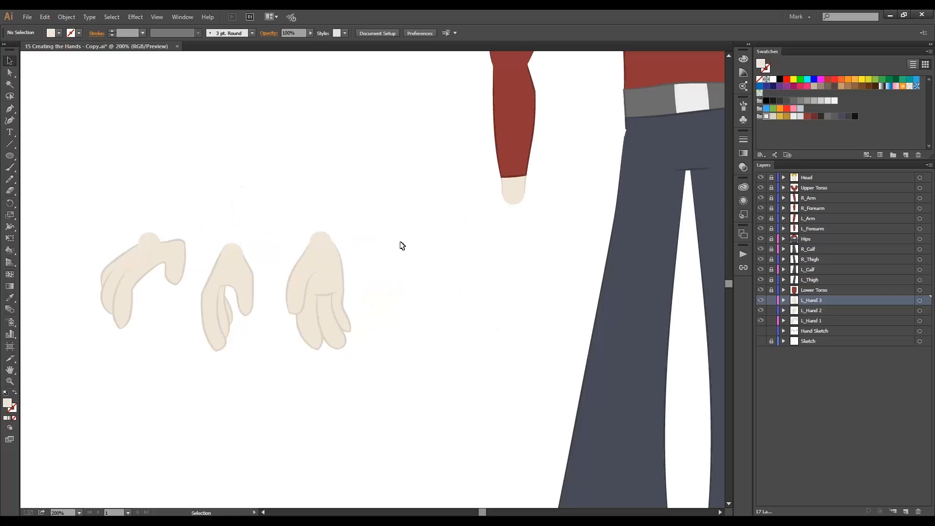
left_click_drag(325, 268, 517, 221)
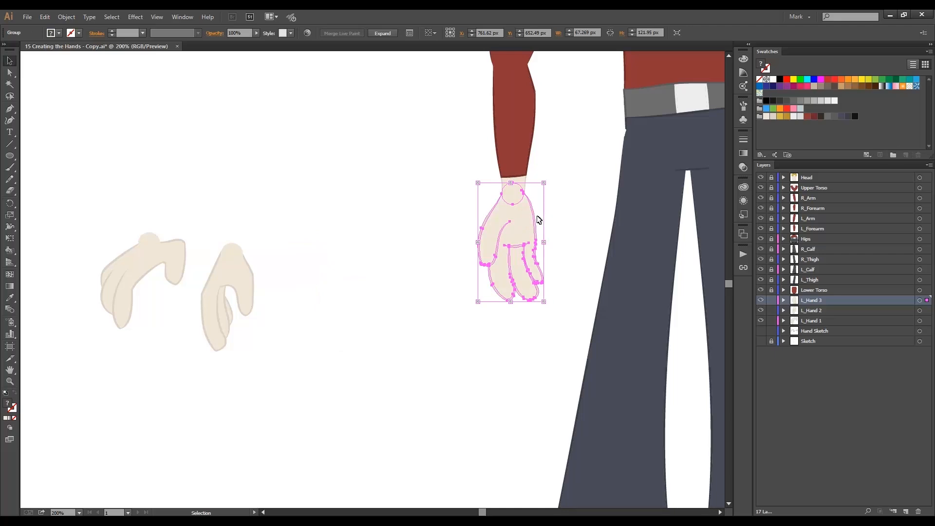
key("r")
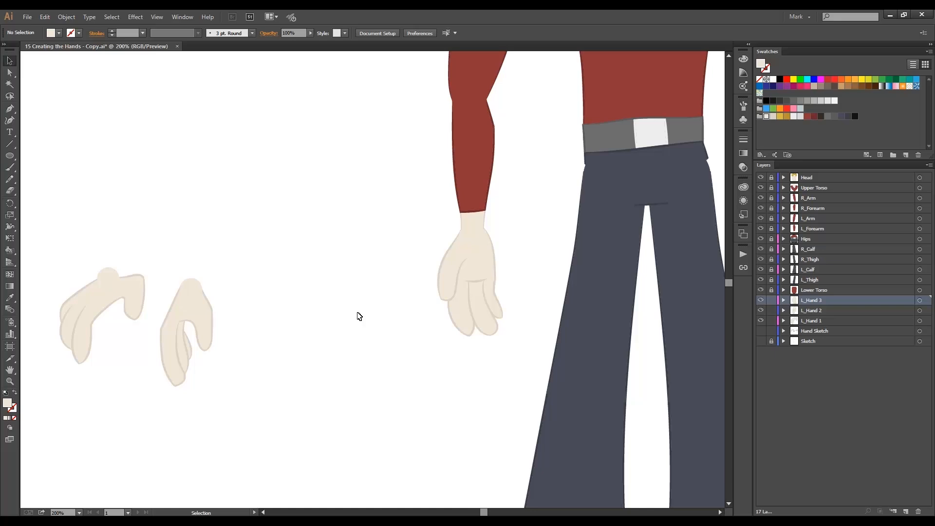
Hide the L_Hand 3 layer, then move the second hand onto the left wrist and rotate it to line up with the forearm.
left_click(761, 300)
left_click(760, 300)
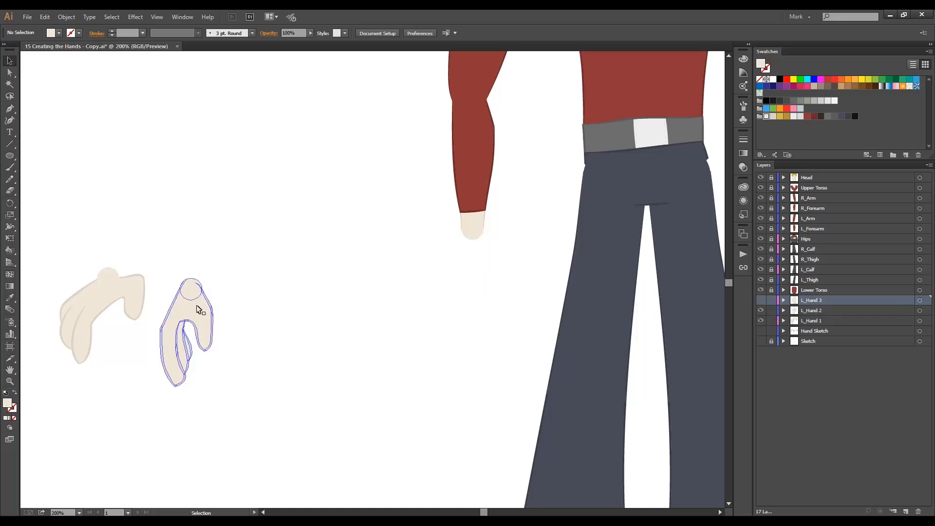
left_click_drag(204, 311, 479, 247)
left_click(493, 251, "ctrl")
left_click(383, 288, "ctrl")
left_click_drag(372, 322, 369, 325)
left_click(383, 321, "ctrl+alt")
left_click_drag(366, 269, 303, 274)
left_click_drag(303, 275, 367, 269)
Hide the L_Hand 2 layer, then move the first hand onto the left wrist and rotate it to fit the forearm.
left_click(761, 312)
left_click(355, 332, "ctrl+alt")
left_click(355, 332, "ctrl+alt")
left_click_drag(99, 254, 440, 238)
left_click(451, 216, "ctrl")
left_click(381, 285, "ctrl")
left_click(365, 281, "ctrl")
left_click_drag(361, 343, 429, 252)
left_click(532, 284)
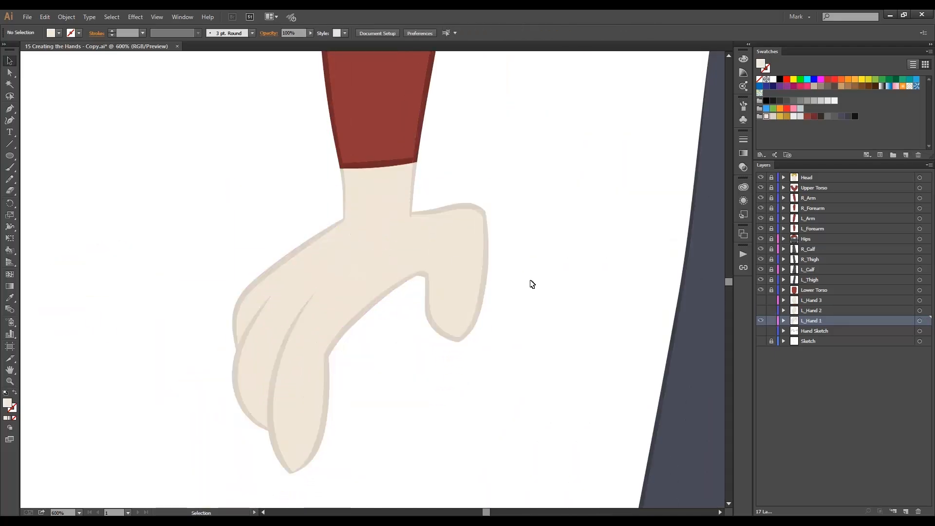
Show the L_Hand 2 and L_Hand 3 layers and reorder the hand layers so L_Hand 1 is above L_Hand 2 and L_Hand 3.
left_click(761, 310)
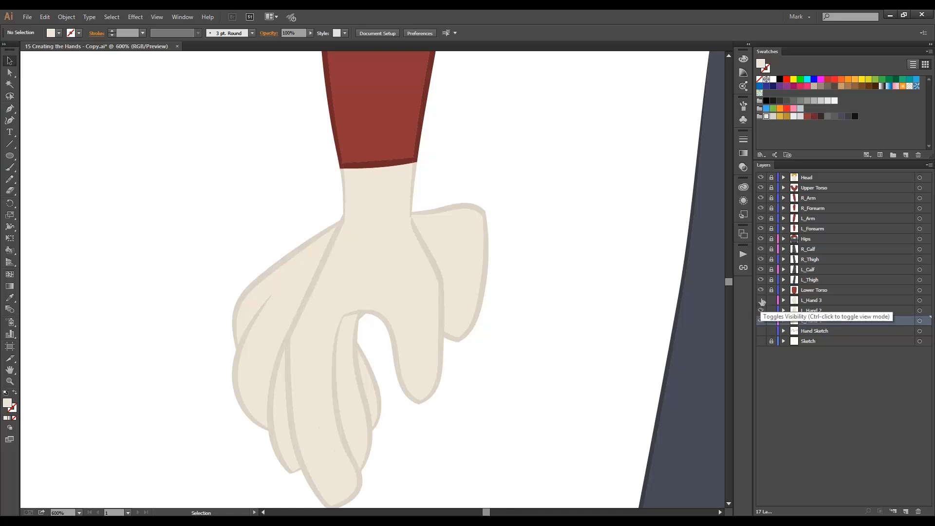
left_click(759, 300)
mouse_move(538, 273)
left_mouse_down()
mouse_move(539, 231)
mouse_move(503, 188)
left_mouse_up()
left_click(496, 205, "ctrl+alt")
left_click_drag(374, 269, 408, 227)
mouse_move(805, 321)
left_mouse_down()
mouse_move(814, 298)
mouse_move(811, 325)
left_mouse_up()
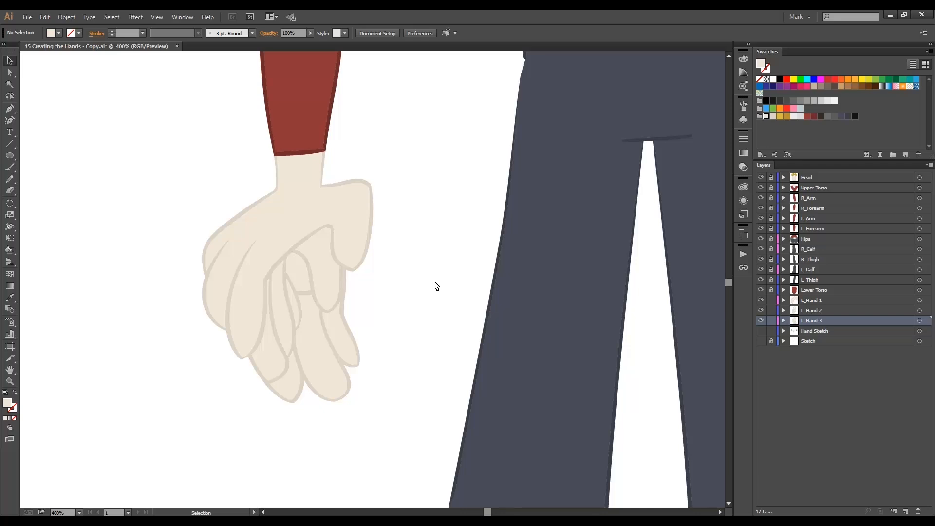
Move the three L_Hand layers together to directly above the L_Arm layer.
left_click(825, 311, "shift")
left_click(823, 300, "shift")
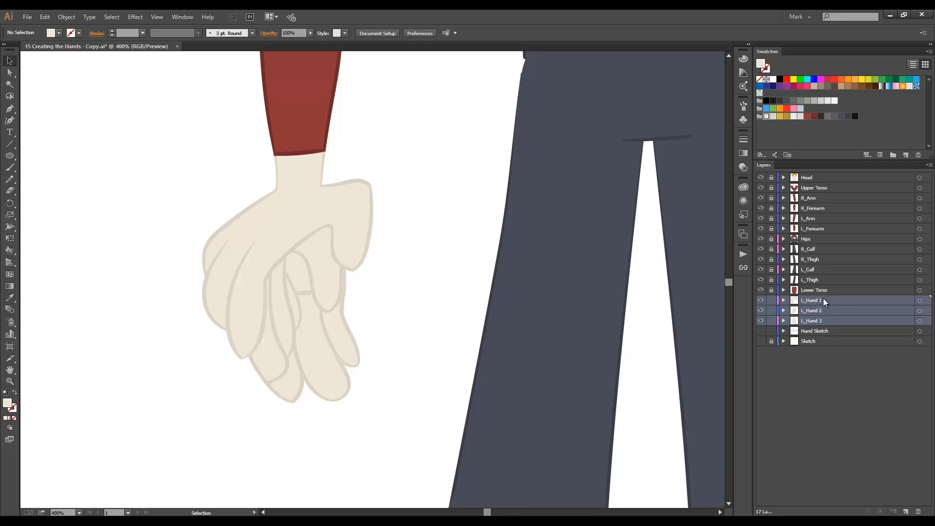
left_click_drag(821, 300, 853, 218)
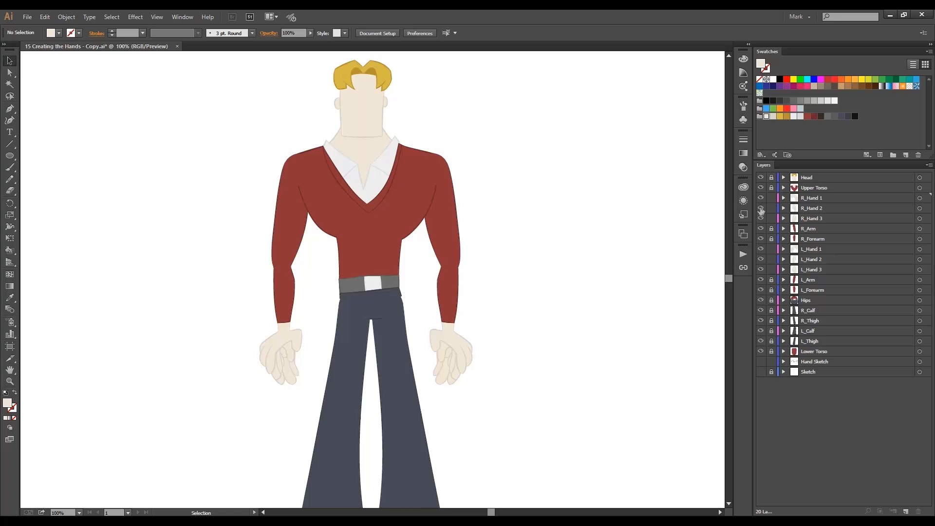
Hide the R_Hand 2, R_Hand 3, L_Hand 2 and L_Hand 3 layers so only the first pose shows on each arm.
left_click_drag(762, 210, 761, 218)
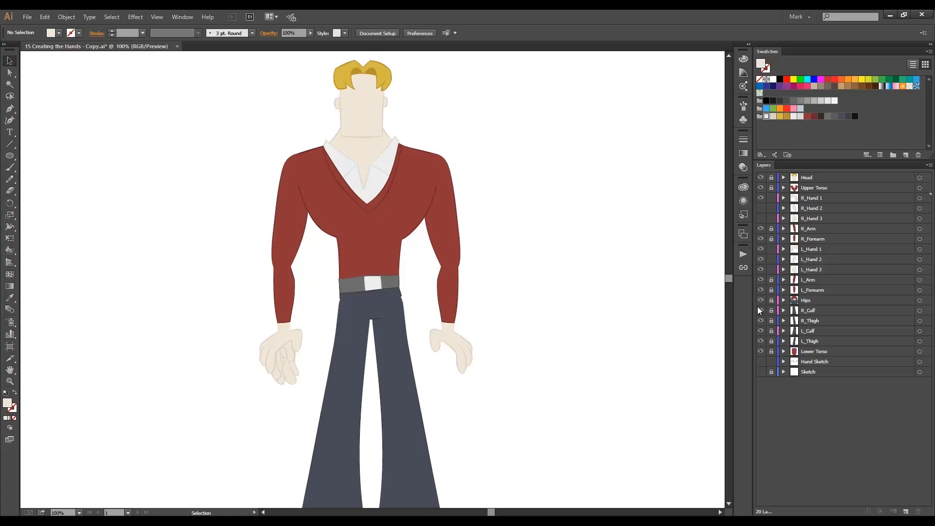
left_click_drag(761, 259, 761, 269)
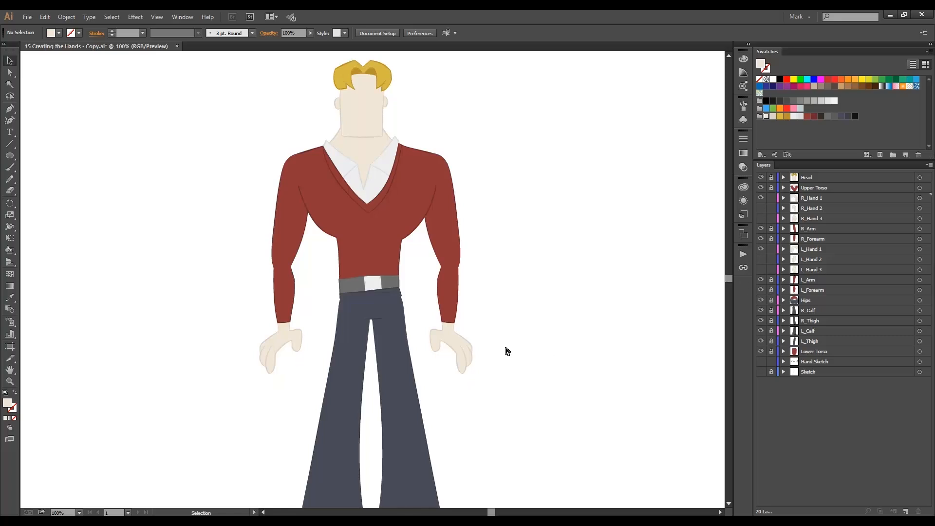
key("ctrl+space")
left_click_drag(179, 256, 552, 436)
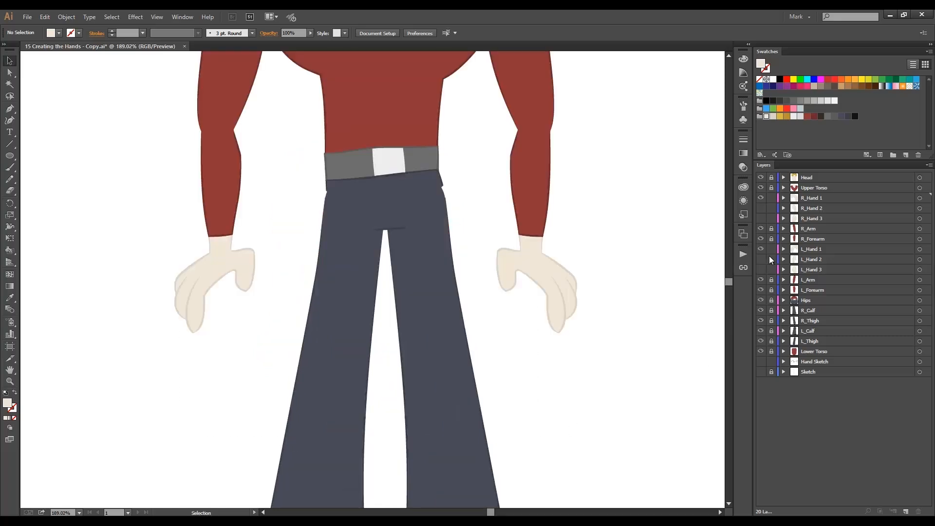
Preview other poses by swapping layer visibility from L_Hand 1 to L_Hand 2 and from R_Hand 1 to R_Hand 3.
left_click(761, 249)
left_click(761, 260)
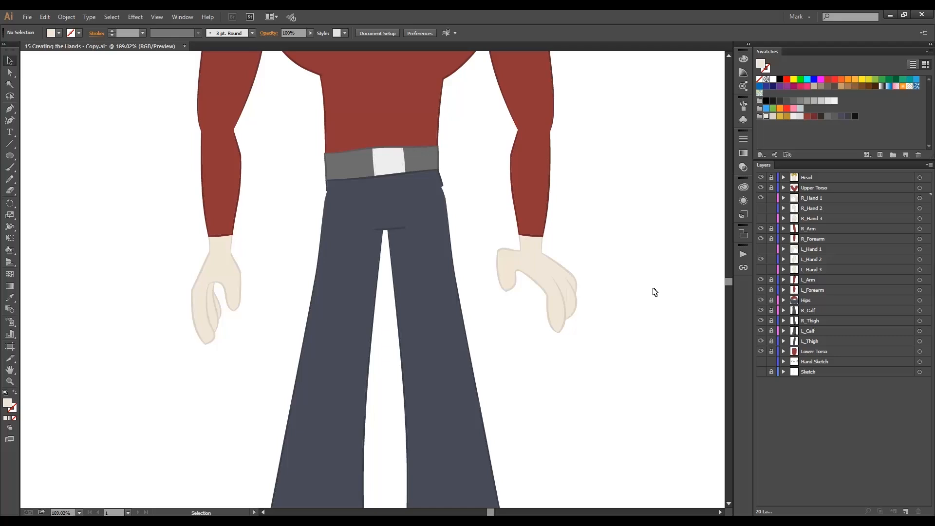
left_click(761, 198)
left_click(761, 218)
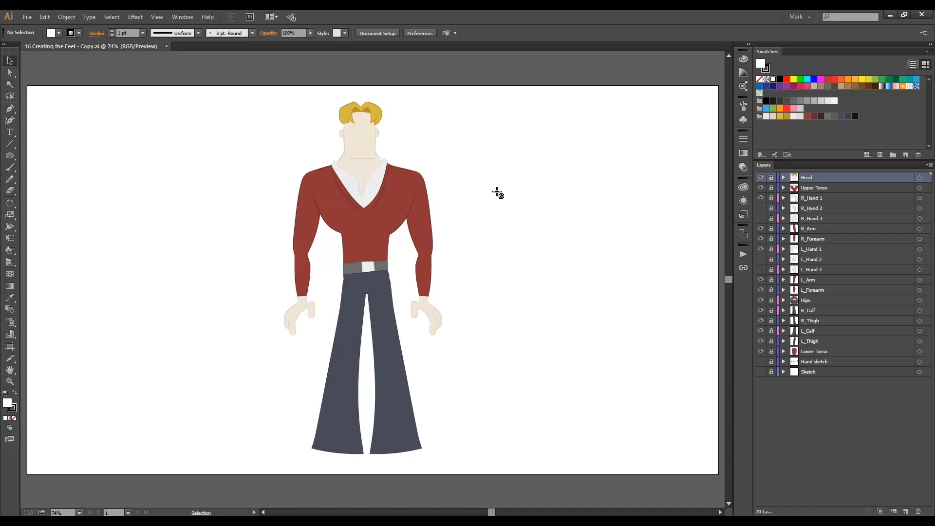
Create a new layer above Lower Torso and name it Foot Sketch.
left_click(819, 351)
left_click(905, 512)
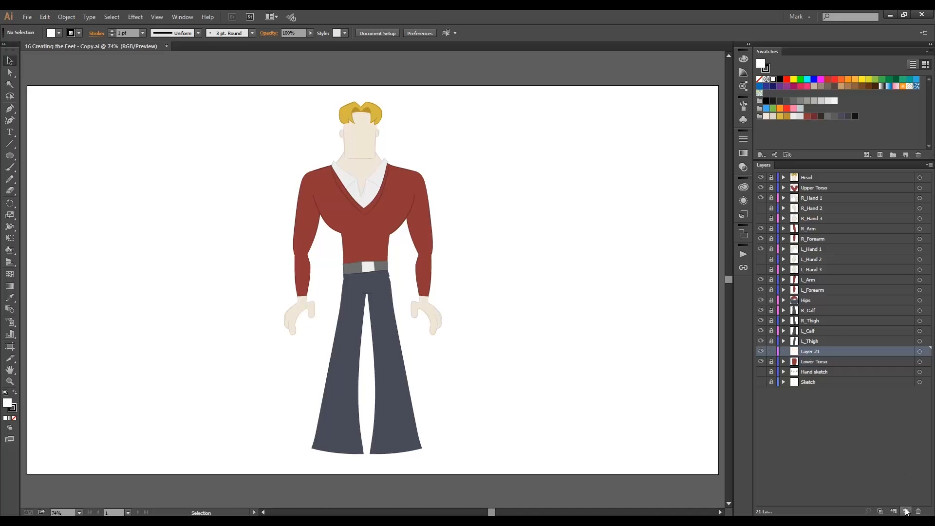
double_click(797, 354)
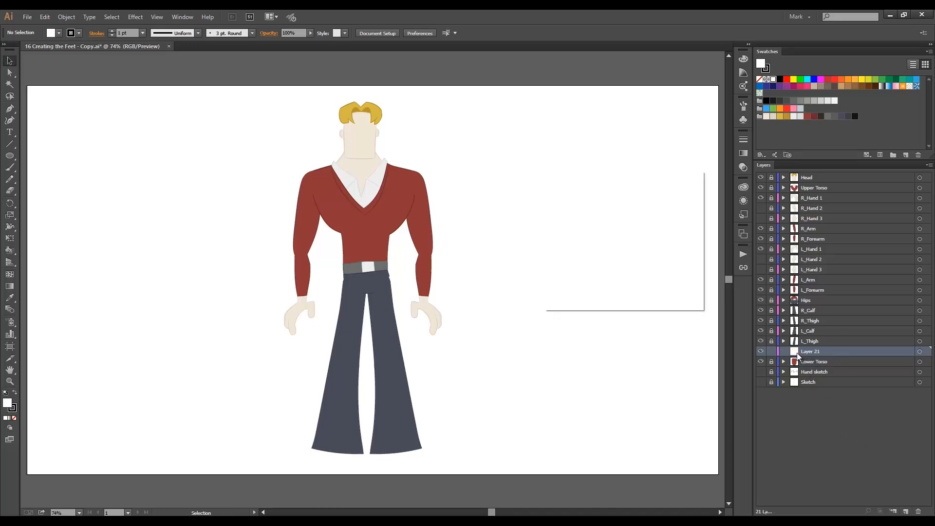
type("Foot Sketch")
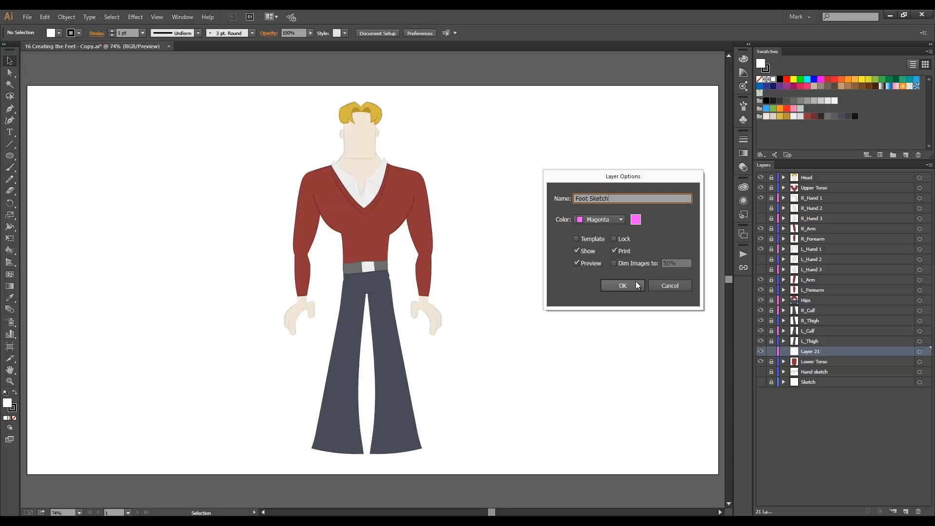
left_click(637, 284)
Switch to File Explorer, place Brad-Foot.jpg from Character Design Sketches on the canvas beside the character's lower legs, and lock the Foot Sketch layer.
key("alt+Tab")
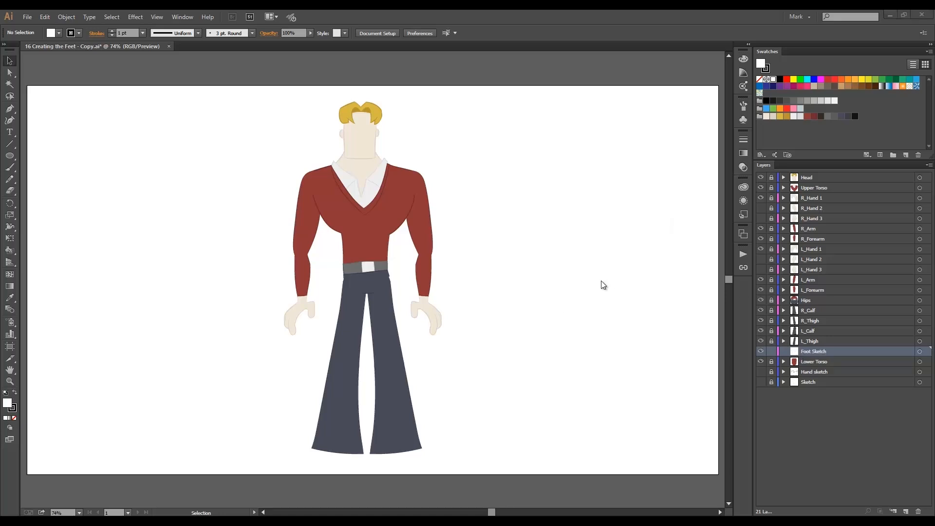
double_click(329, 260)
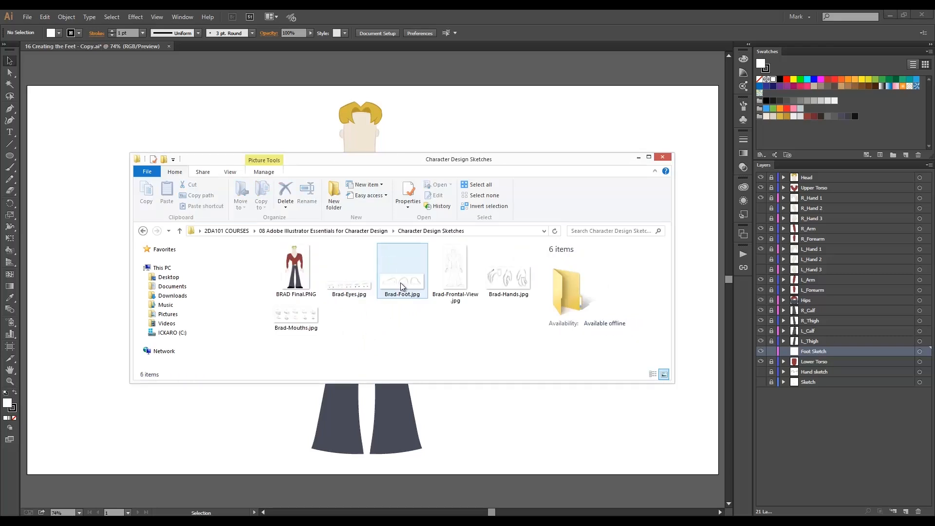
mouse_move(402, 286)
left_mouse_down()
mouse_move(319, 371)
mouse_move(210, 409)
mouse_move(192, 386)
left_mouse_up()
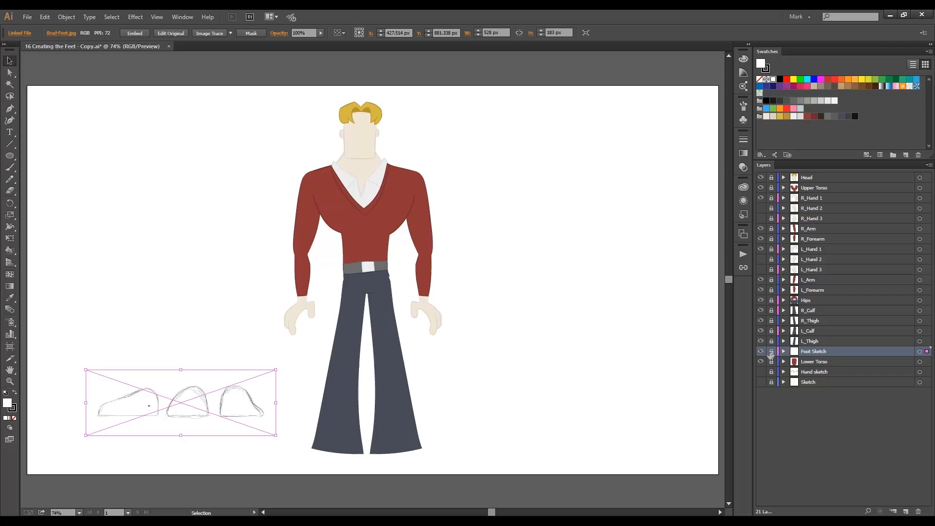
left_click(771, 351)
Create a new layer above Foot Sketch, name it L_Foot 1 and set its colour to medium blue.
left_click(906, 511)
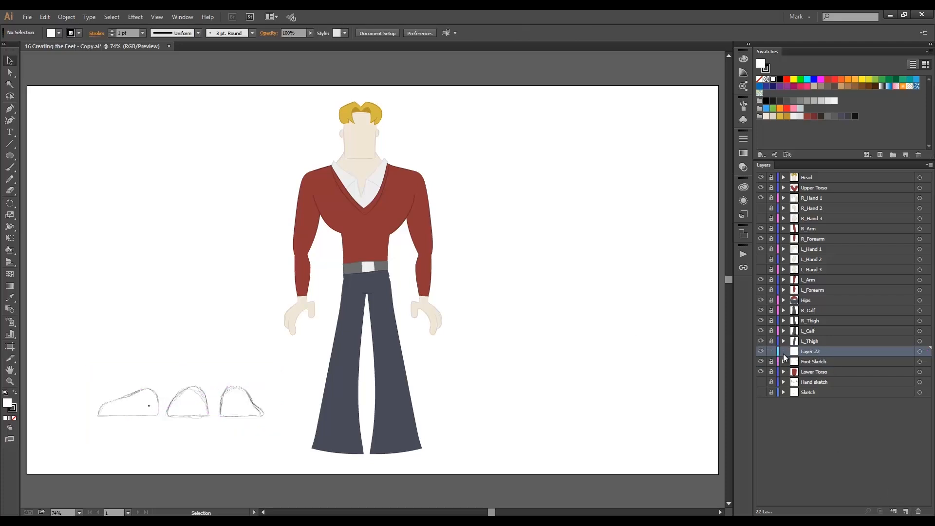
double_click(794, 352)
type("L_")
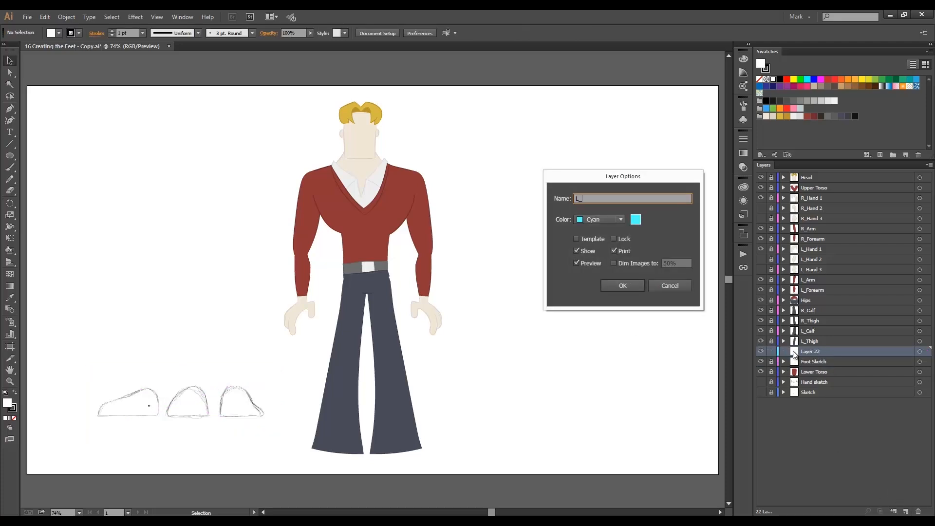
type("Foot 1")
left_click(609, 220)
left_click(609, 264)
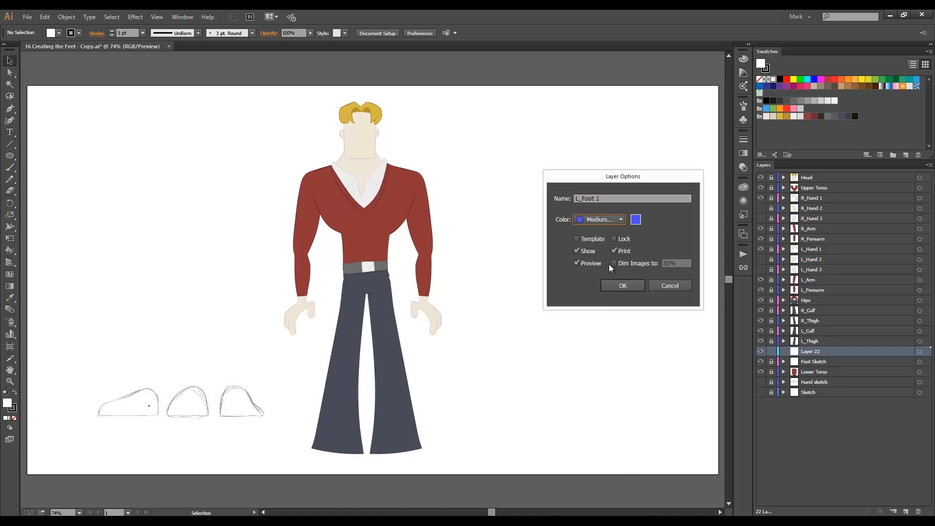
left_click(616, 286)
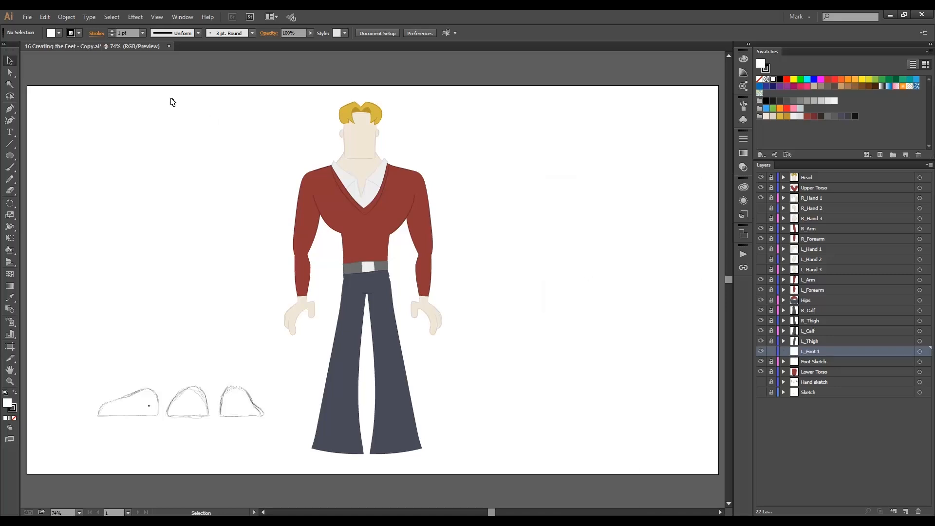
Set up the Pencil tool with no fill and a 2 pt black stroke.
key("n")
left_click(59, 33)
left_click(6, 49)
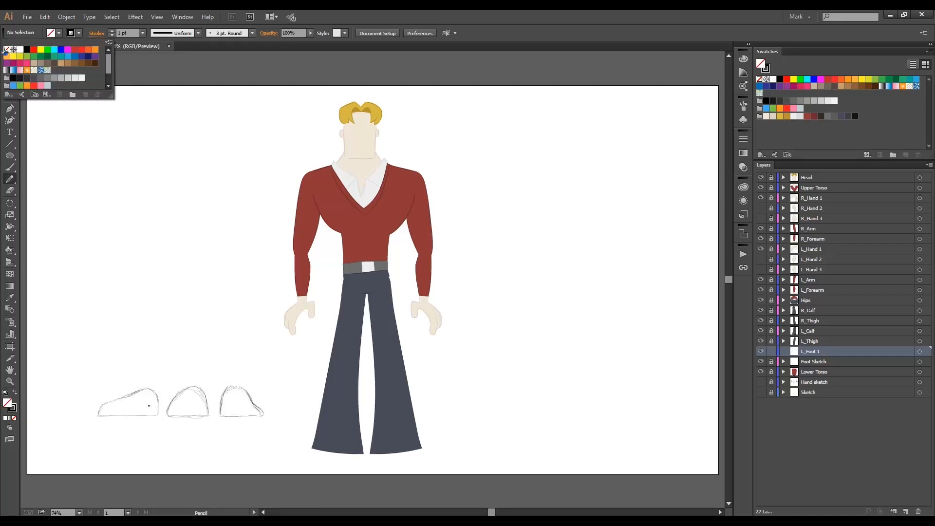
left_click(111, 30)
Draw a straight horizontal line along the sole of the first foot sketch, overshooting both ends.
left_click_drag(83, 361, 189, 435)
mouse_move(87, 379)
left_mouse_down()
mouse_move(481, 387)
mouse_move(539, 375)
left_mouse_up()
key("ctrl+z")
left_click_drag(89, 386, 537, 382)
key("ctrl+z")
key("ctrl+z")
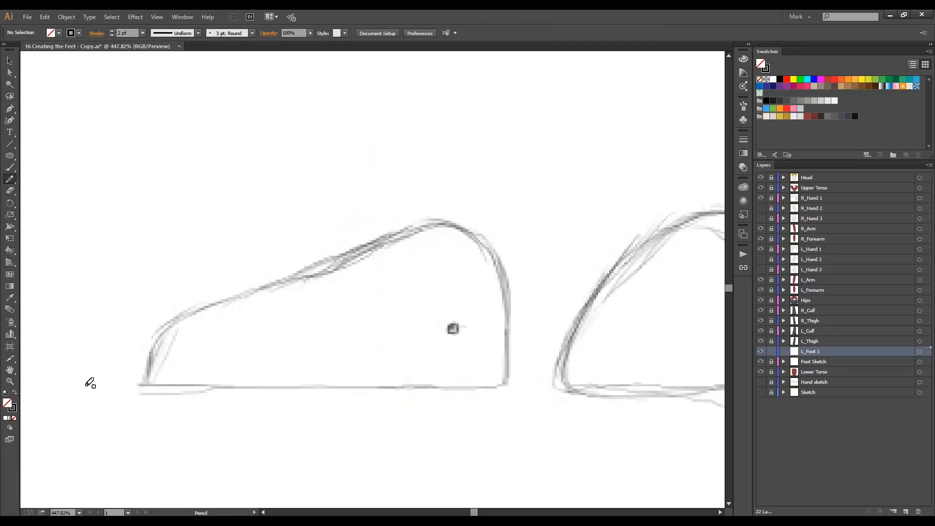
left_click_drag(87, 385, 535, 381)
Trace the toe, the sloping upper and the heel of the first foot sketch with overlapping curves that overshoot at the corners.
key("ctrl+z")
left_click_drag(89, 389, 538, 389)
left_click_drag(203, 274, 146, 415)
mouse_move(532, 237)
left_mouse_down()
mouse_move(395, 237)
mouse_move(130, 404)
left_mouse_up()
key("ctrl+z")
mouse_move(540, 263)
left_mouse_down()
mouse_move(432, 223)
mouse_move(113, 422)
left_mouse_up()
left_click_drag(379, 213, 506, 404)
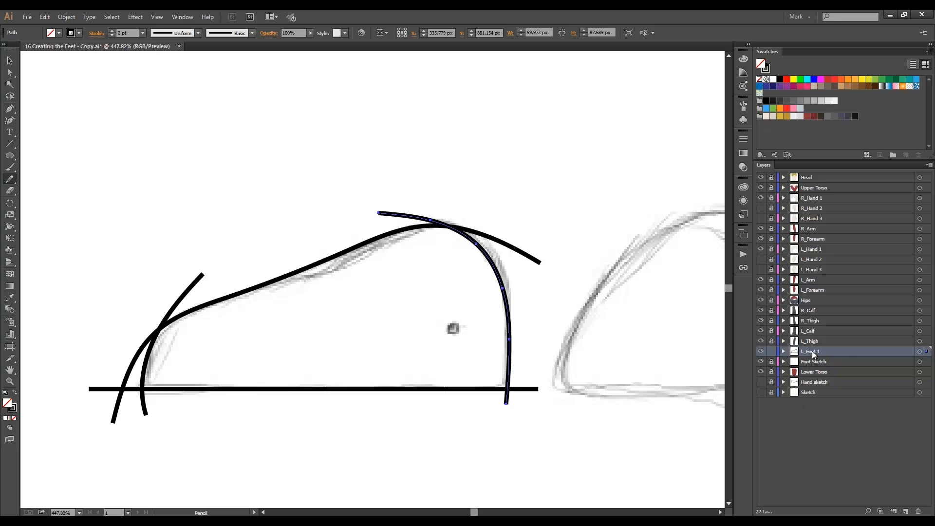
Create a new layer named L_Foot 2 above L_Foot 1 and lock the L_Foot 1 layer.
left_click(906, 511)
double_click(795, 353)
type("L_Foot 2")
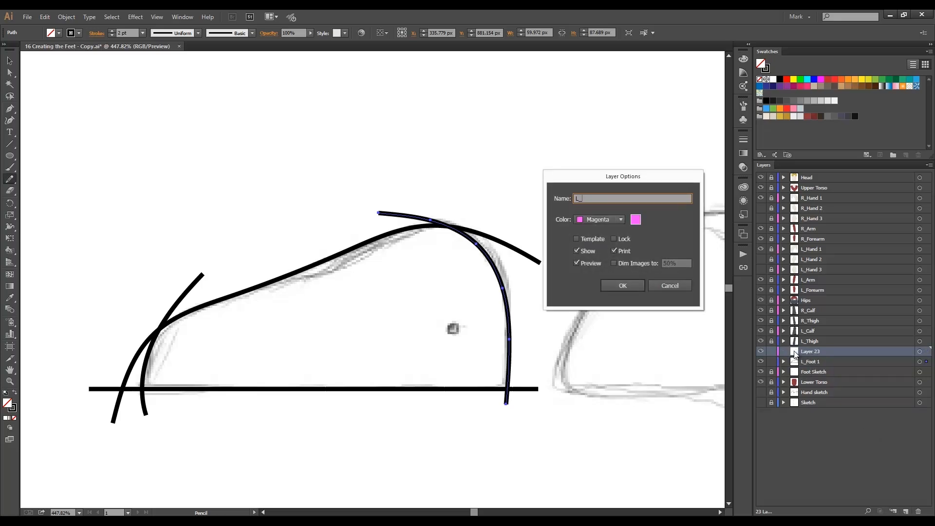
key("Return")
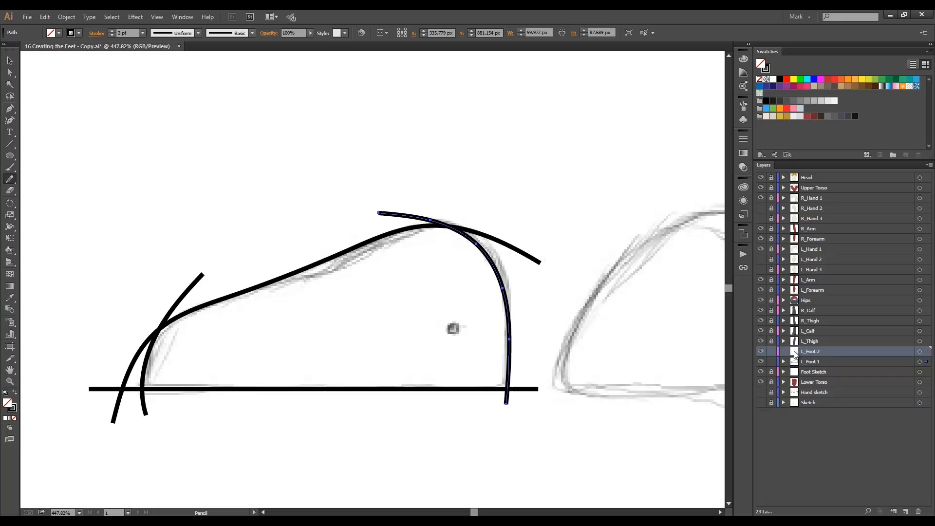
left_click(771, 361)
Draw the straight sole line of the second foot sketch and trace its outer curve from the top down past the sole.
mouse_move(641, 353)
left_mouse_down()
mouse_move(416, 331)
mouse_move(413, 349)
left_mouse_up()
mouse_move(315, 382)
left_mouse_down()
mouse_move(609, 375)
mouse_move(315, 383)
left_mouse_up()
key("ctrl+z")
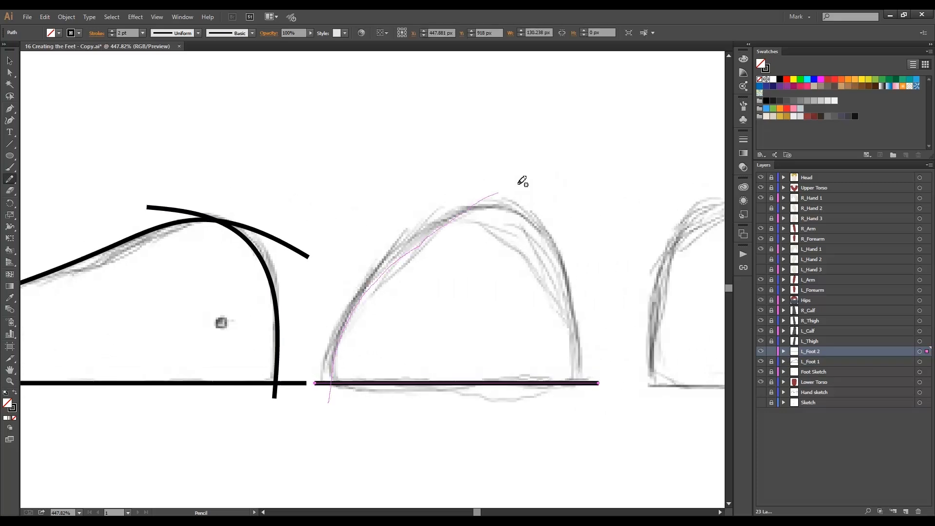
mouse_move(568, 184)
left_mouse_down()
mouse_move(428, 233)
mouse_move(344, 329)
left_mouse_up()
key("ctrl+z")
mouse_move(566, 208)
left_mouse_down()
mouse_move(328, 370)
mouse_move(330, 422)
left_mouse_up()
Trace the opposite side of the second foot sketch with a curve over the top and down past the sole, and deselect it.
mouse_move(345, 203)
left_mouse_down()
mouse_move(431, 193)
mouse_move(584, 393)
left_mouse_up()
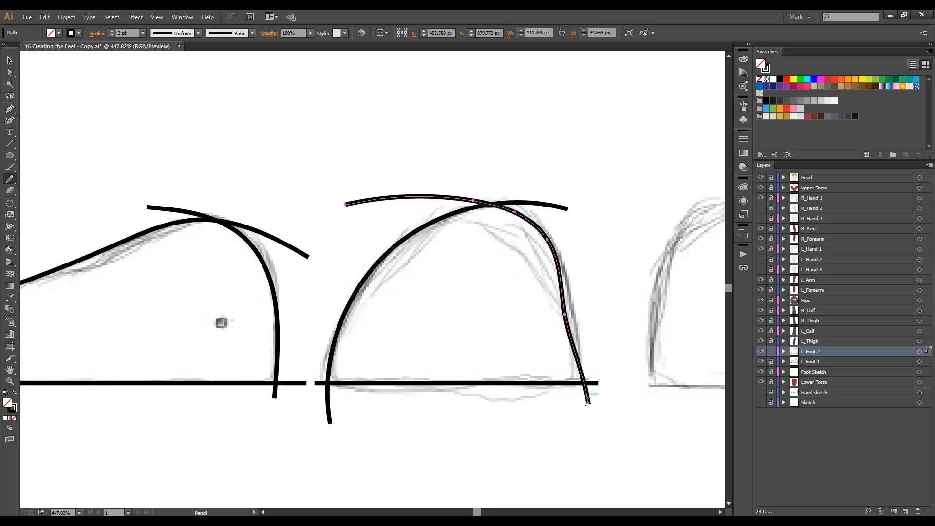
key("ctrl+z")
left_click_drag(347, 202, 576, 417)
key("ctrl+z")
left_click_drag(348, 232, 579, 400)
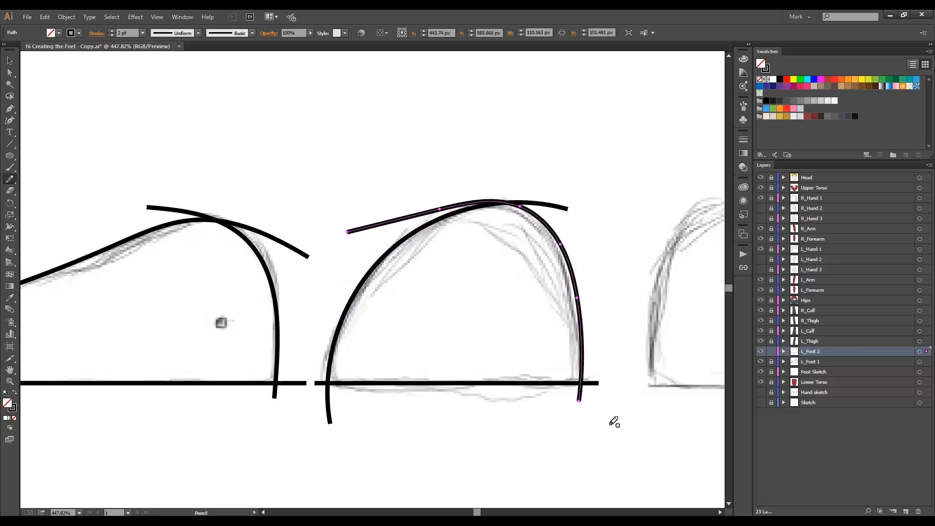
key("ctrl+shift+a")
Create a new layer above L_Foot 2, name it L_Foot 3 and set its colour to medium blue.
left_click(906, 511)
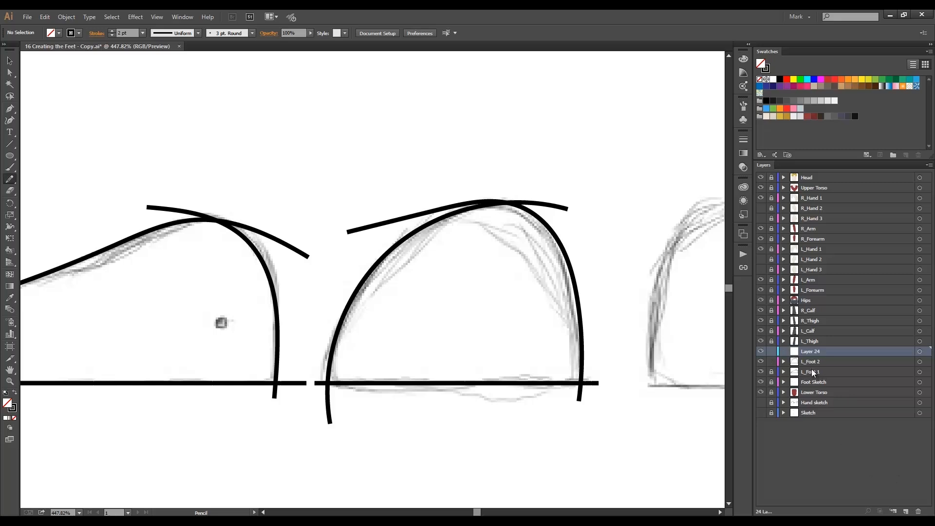
double_click(802, 351)
type("L_Foot 3")
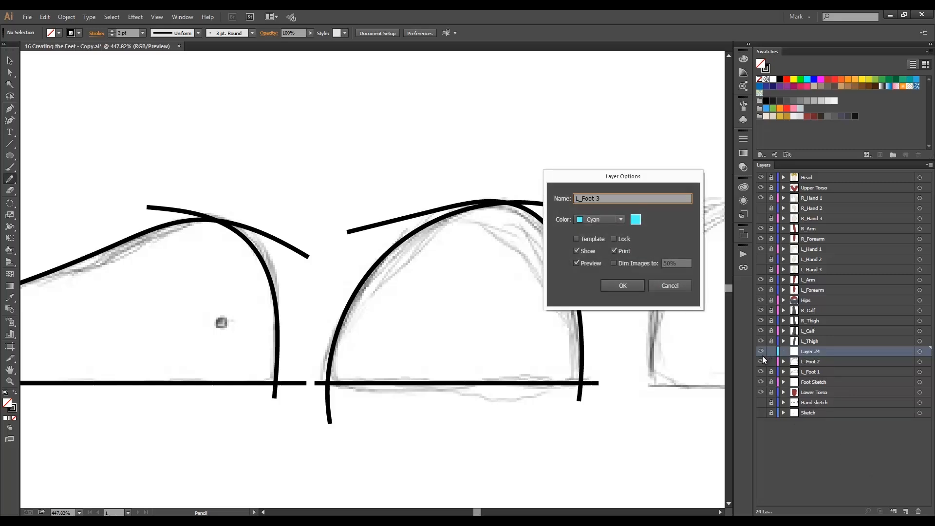
left_click(618, 219)
left_click(613, 277)
left_click(615, 284)
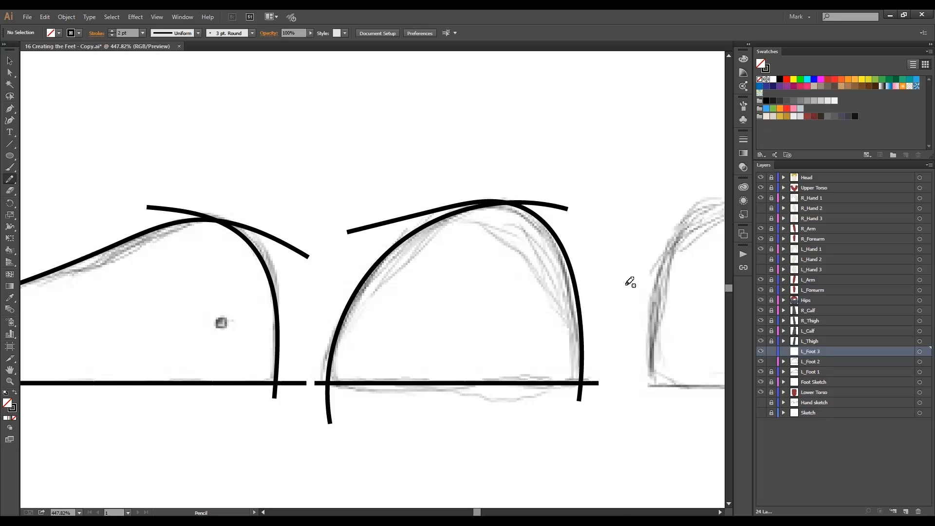
Trace the third foot sketch with a straight sole line, two crossing curves over the top and an S-curve down the toe side.
mouse_move(612, 303)
left_mouse_down()
mouse_move(428, 256)
mouse_move(325, 273)
left_mouse_up()
left_click_drag(335, 355, 663, 355)
left_click_drag(562, 177, 356, 382)
mouse_move(329, 217)
left_mouse_down()
mouse_move(444, 176)
mouse_move(563, 319)
left_mouse_up()
left_click_drag(510, 217, 611, 381)
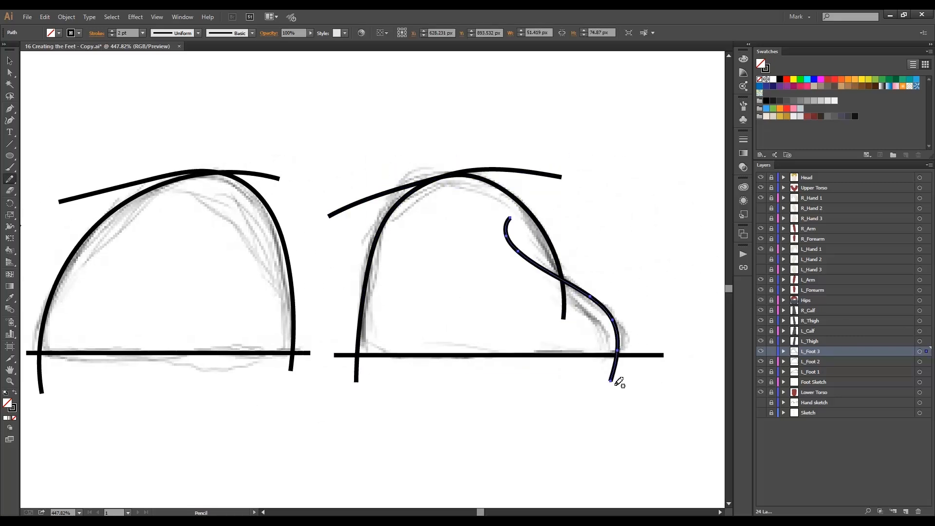
left_click(322, 378, "alt")
left_click(254, 295, "alt")
left_click(356, 275, "alt")
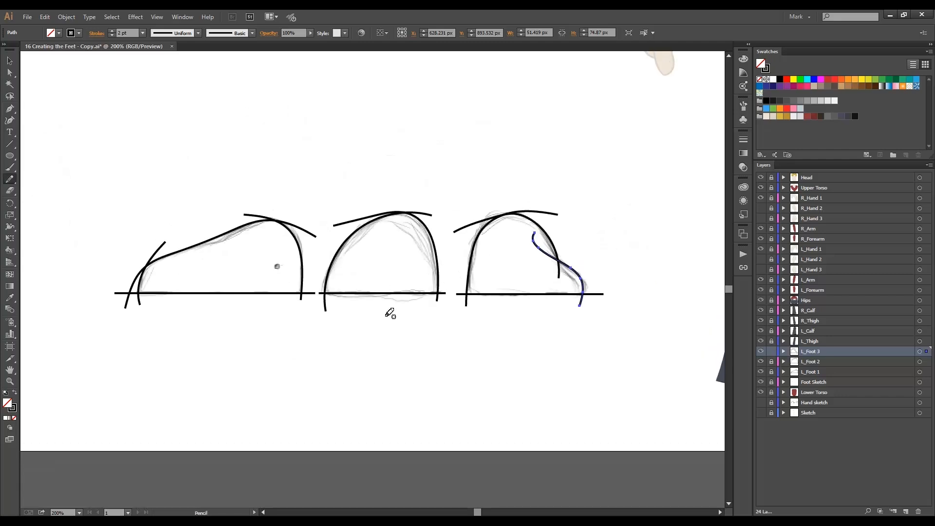
key("ctrl+shift+a")
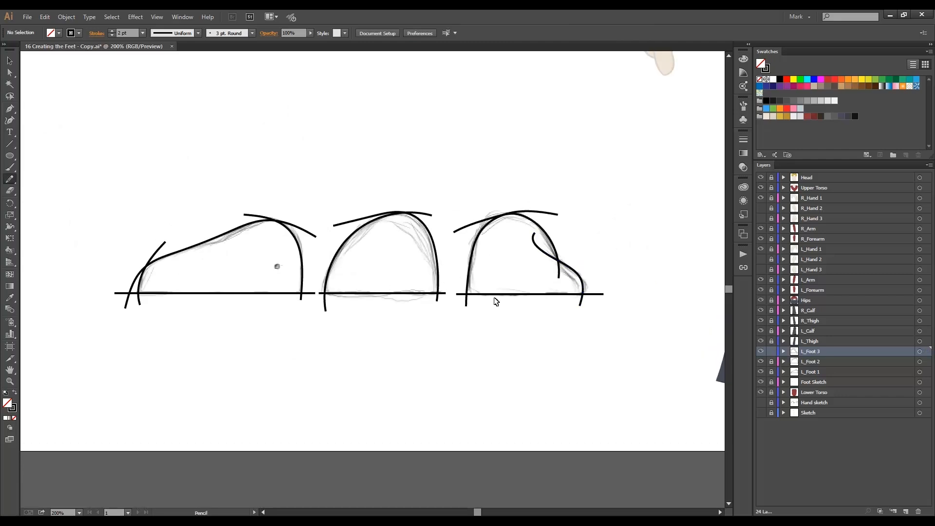
Select all strokes of the third foot and apply the width profile that tapers at both ends.
left_click(512, 268, "ctrl")
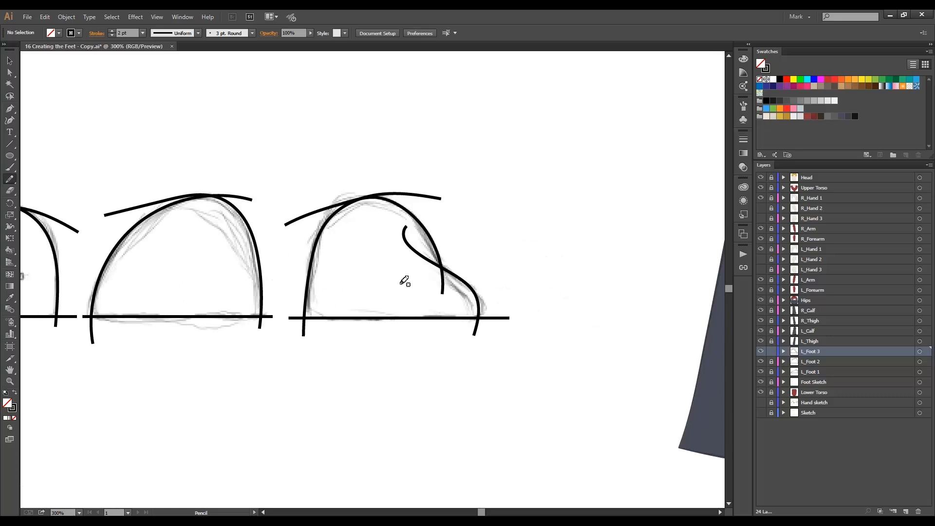
key("v")
key("n")
key("ctrl+a")
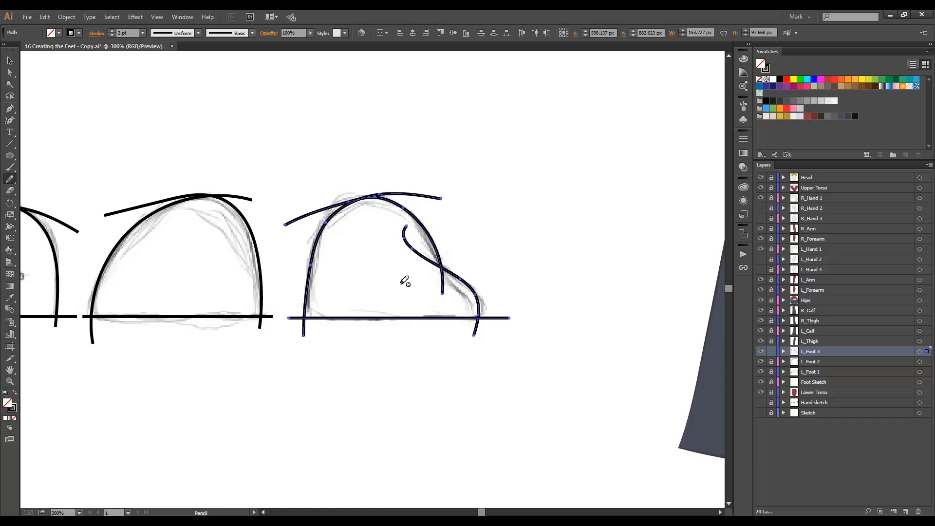
left_click(198, 33)
left_click(189, 66)
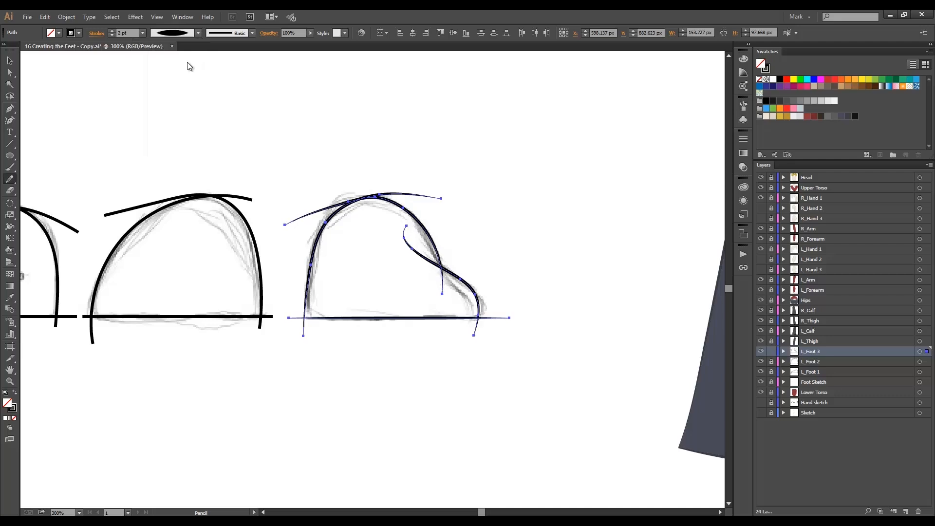
Expand the appearance of the third foot's strokes and simplify the paths with 97% curve precision and a 0° angle threshold.
left_click(67, 17)
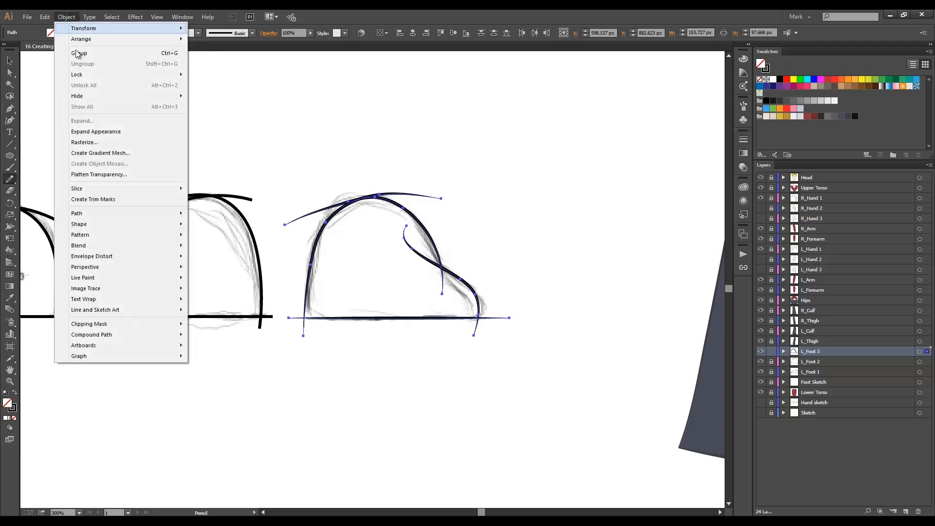
left_click(126, 137)
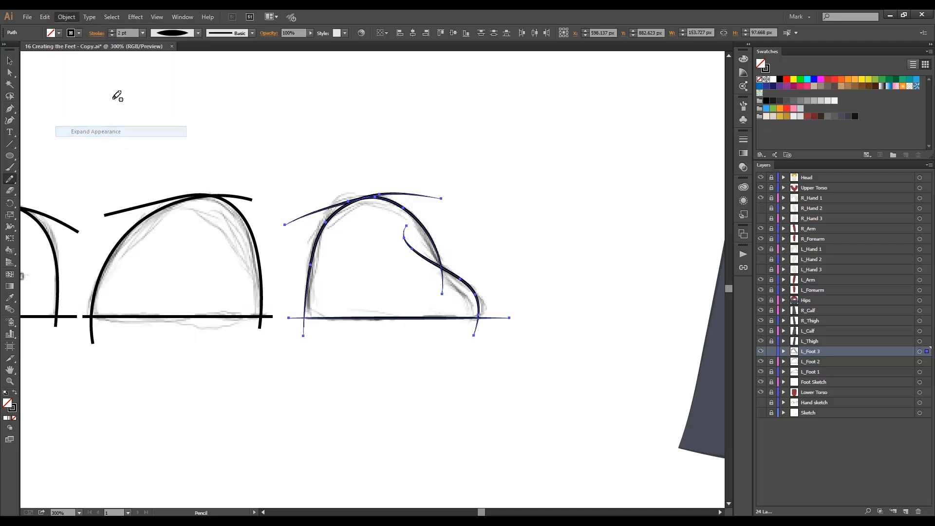
left_click(68, 17)
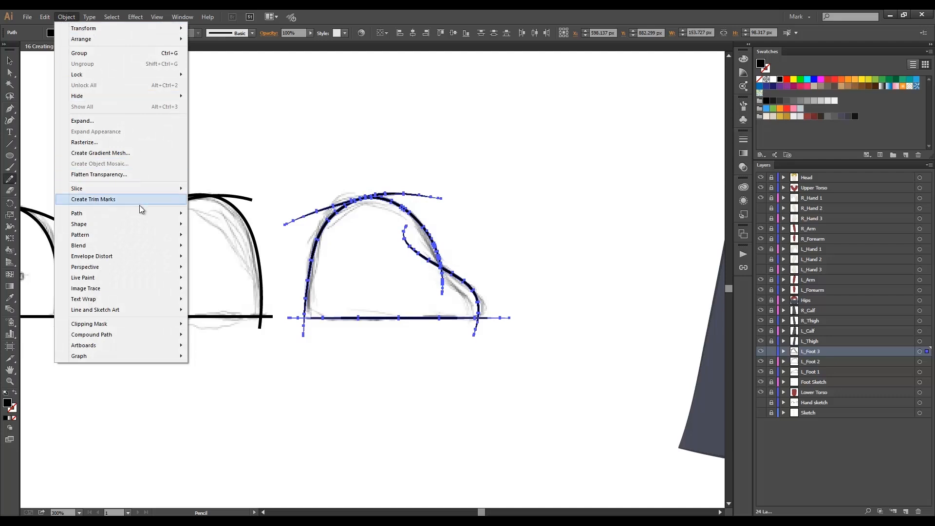
mouse_move(155, 214)
left_click(214, 263)
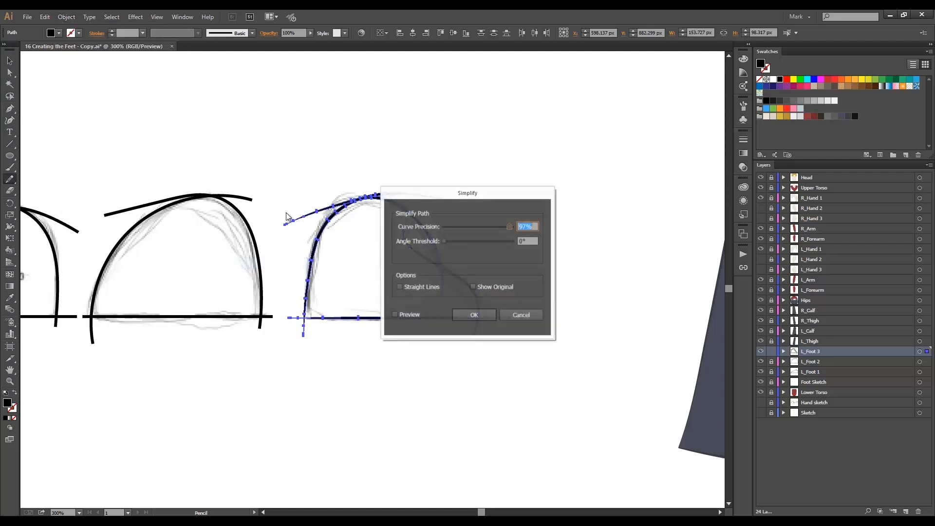
left_click(475, 317)
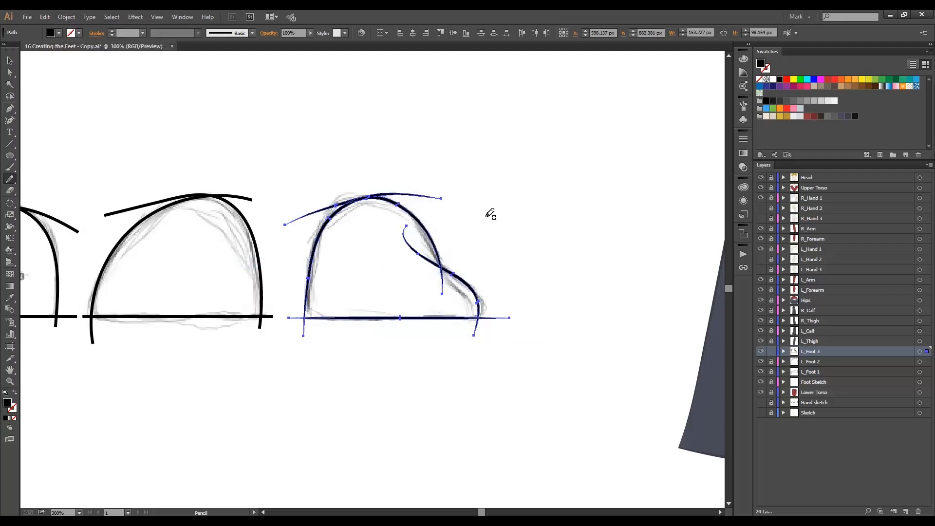
Split the third foot's crossing strokes at their intersections and delete the overhanging ends at the top and the surplus curve inside the shape.
key("v")
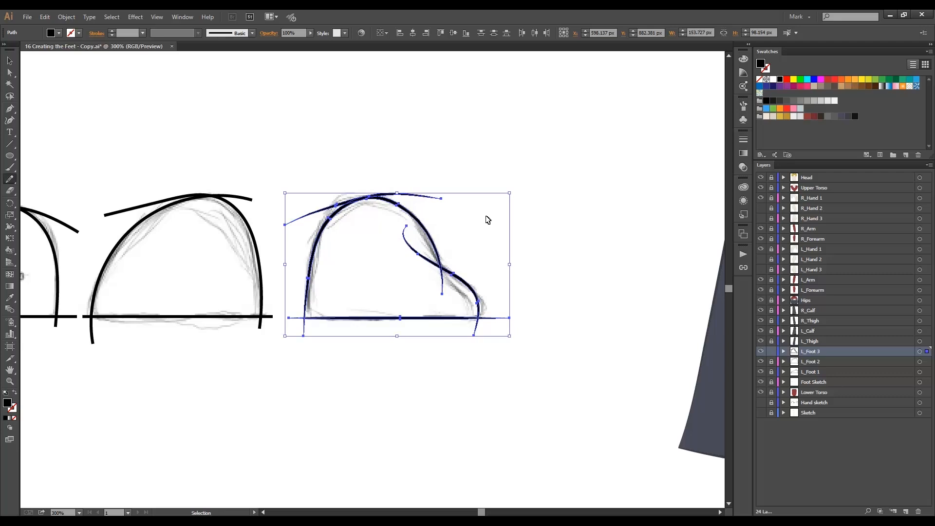
key("n")
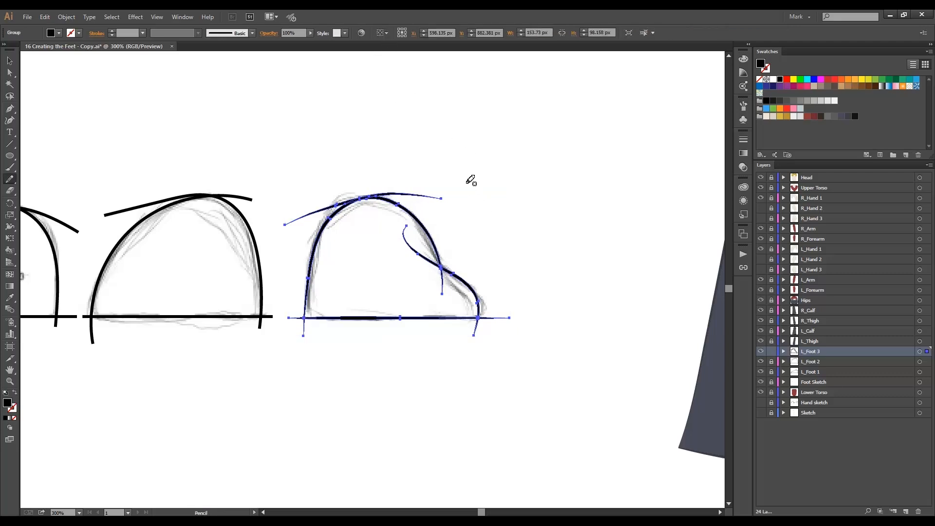
key("a")
left_click(466, 182)
left_click(428, 196)
key("Delete")
left_click(327, 208)
key("Delete")
left_click(419, 254)
key("Delete")
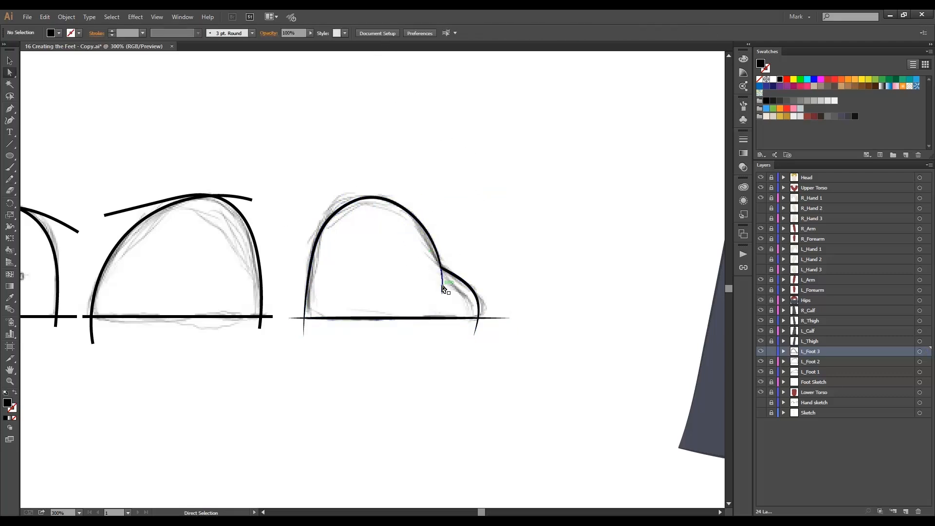
Delete the remaining overhanging ends around the third foot's sole and hide the Foot Sketch layer.
left_click(476, 332)
key("Delete")
left_click(491, 319)
key("Delete")
left_click(304, 328)
key("Delete")
left_click(297, 318)
key("Delete")
left_click(761, 382)
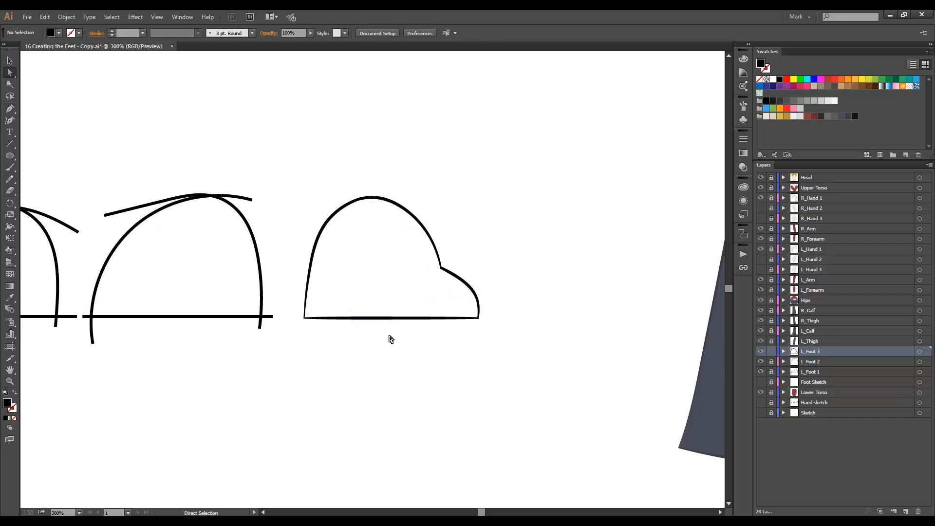
Make the third foot outline a Live Paint group, fill its interior with black and lock the L_Foot 3 layer.
key("ctrl+a")
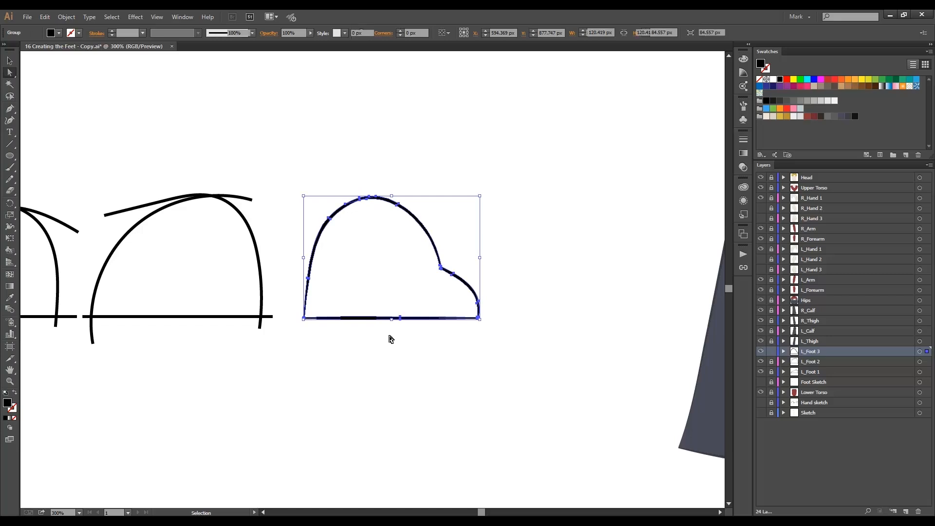
key("ctrl+alt+x")
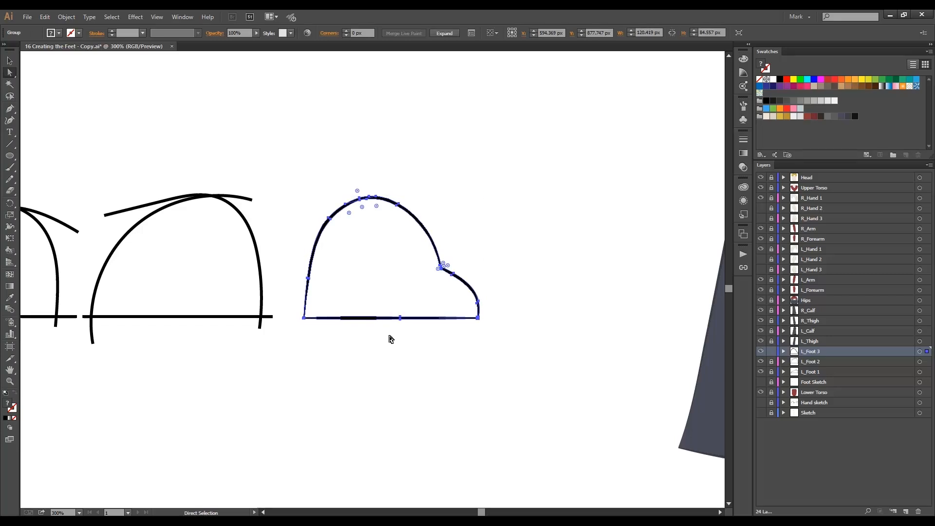
key("k")
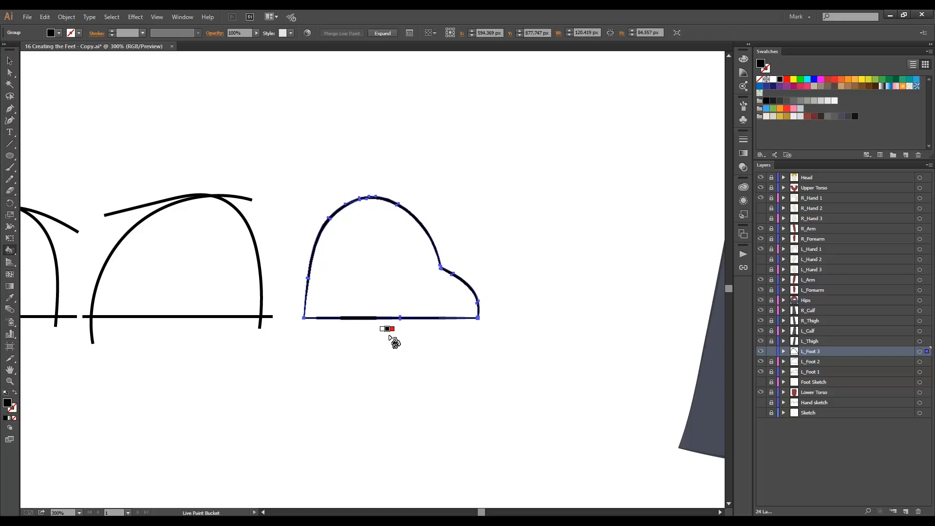
left_click(386, 274)
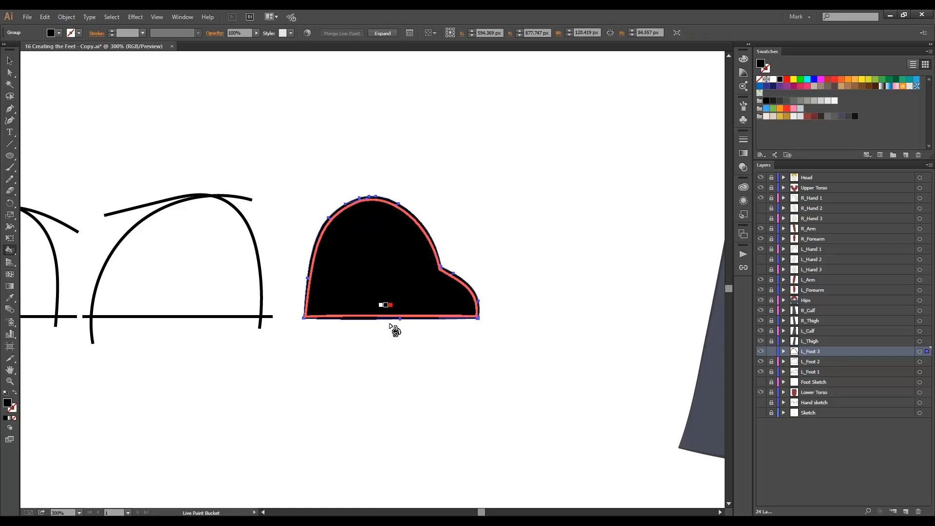
key("v")
key("a")
left_click(407, 350)
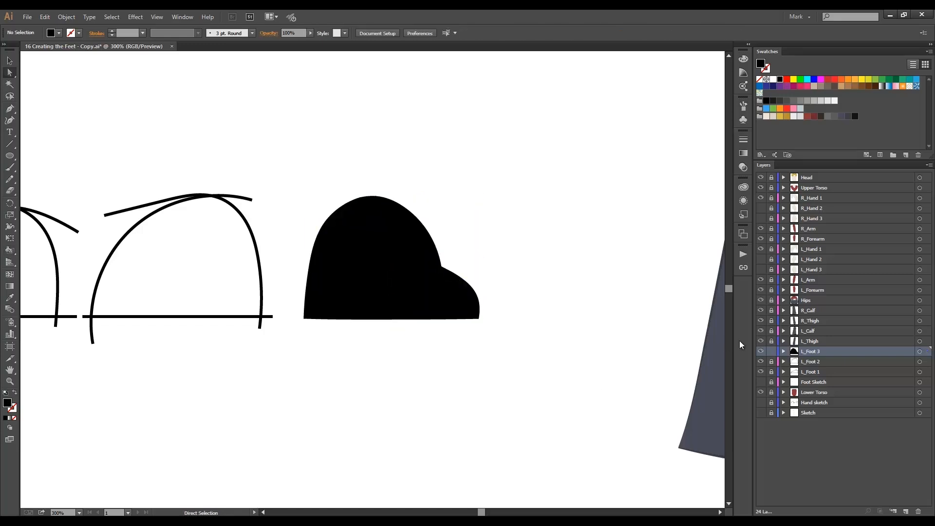
left_click(772, 351)
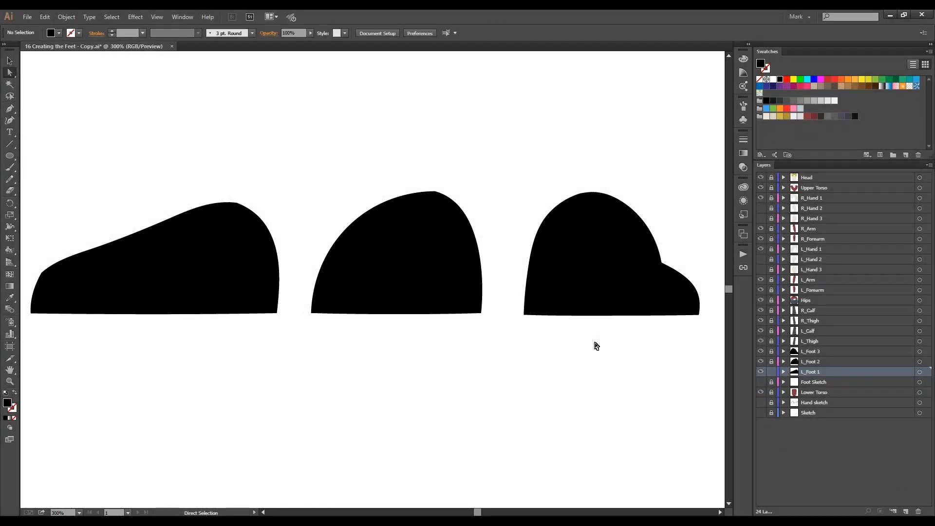
Unlock the L_Foot 2 and L_Foot 3 layers and move all three foot shapes under the hem of the left trouser leg.
left_click(772, 363)
left_click(772, 352)
key("v")
key("ctrl+minus")
key("ctrl+minus")
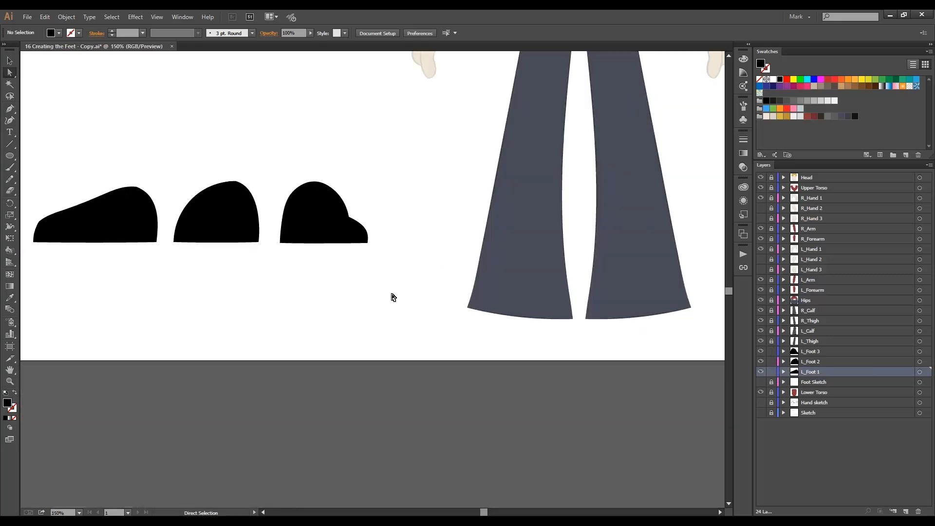
left_click_drag(338, 246, 540, 343)
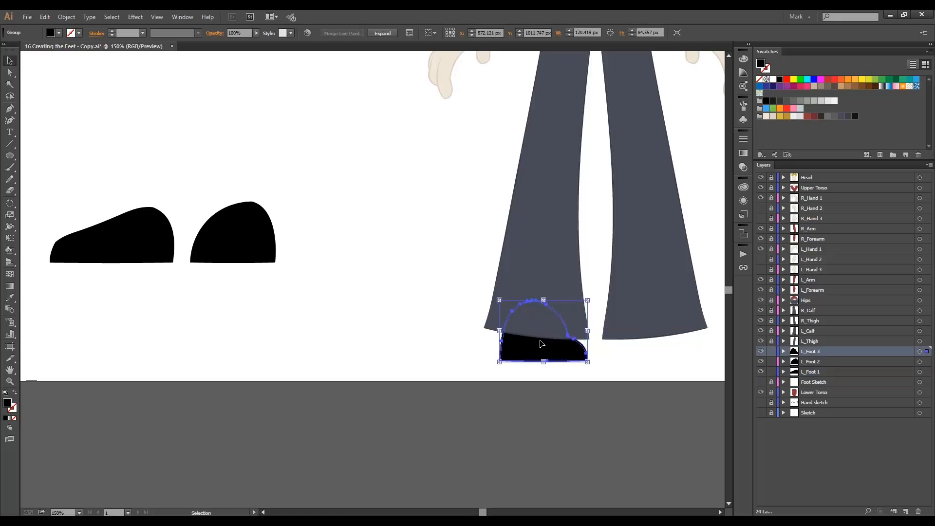
left_click_drag(260, 253, 554, 353)
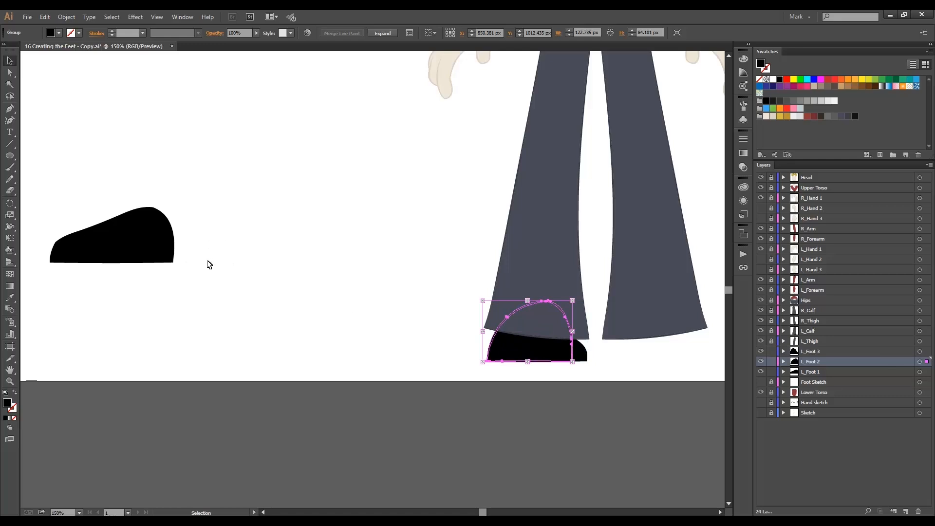
left_click_drag(159, 246, 560, 348)
left_click(432, 309)
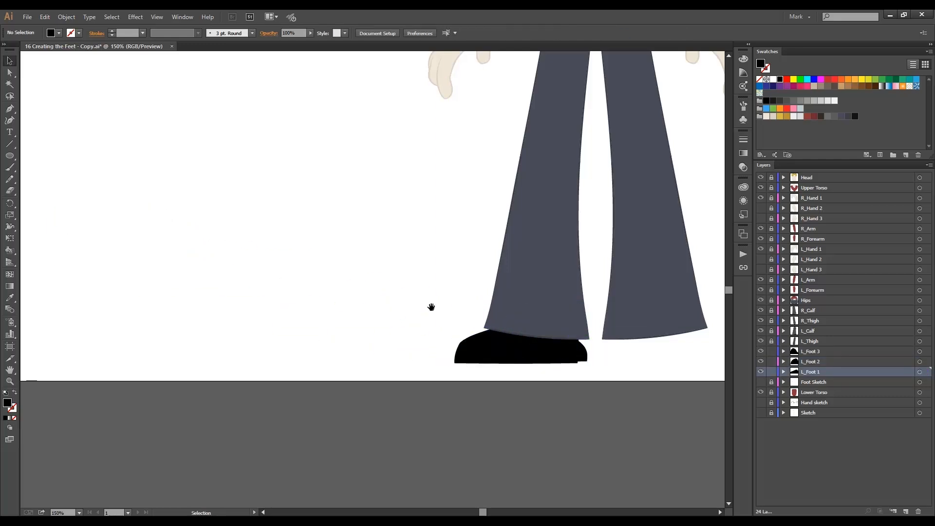
Duplicate the L_Foot 1, L_Foot 2 and L_Foot 3 layers together.
left_click_drag(406, 313, 300, 363)
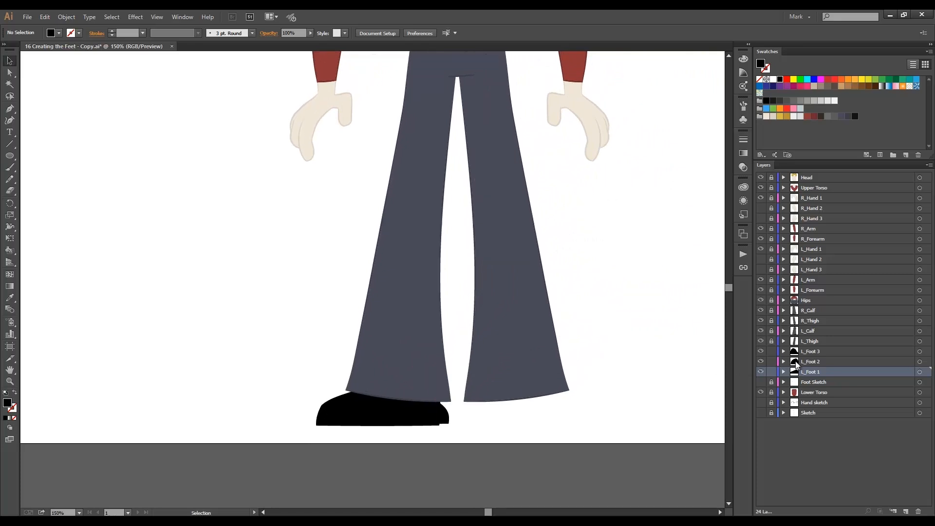
left_click(815, 352, "shift")
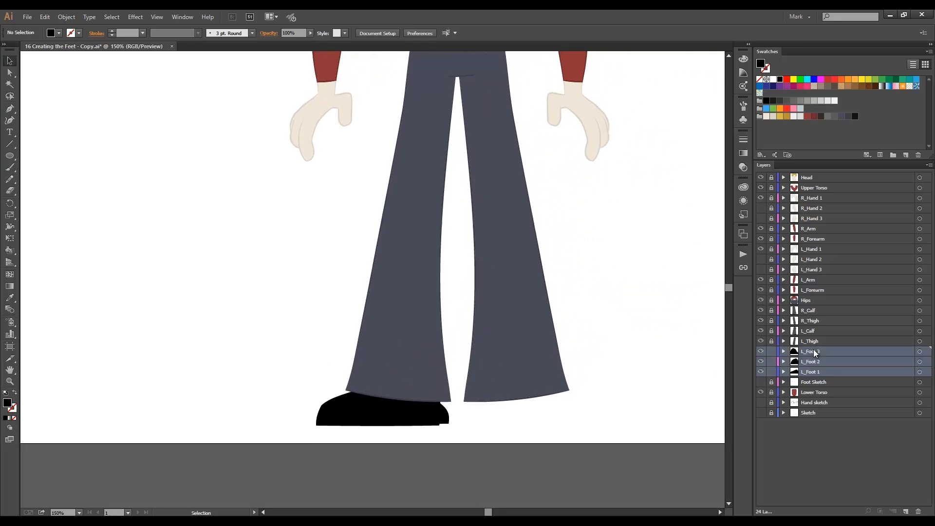
left_click_drag(815, 352, 906, 512)
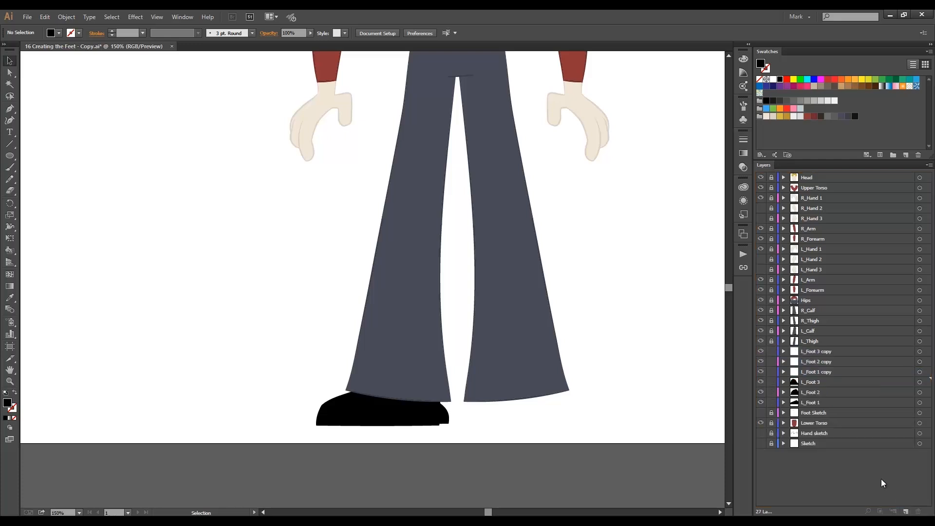
Rename the L_Foot 3 copy layer to R_Foot 3.
left_click(820, 350)
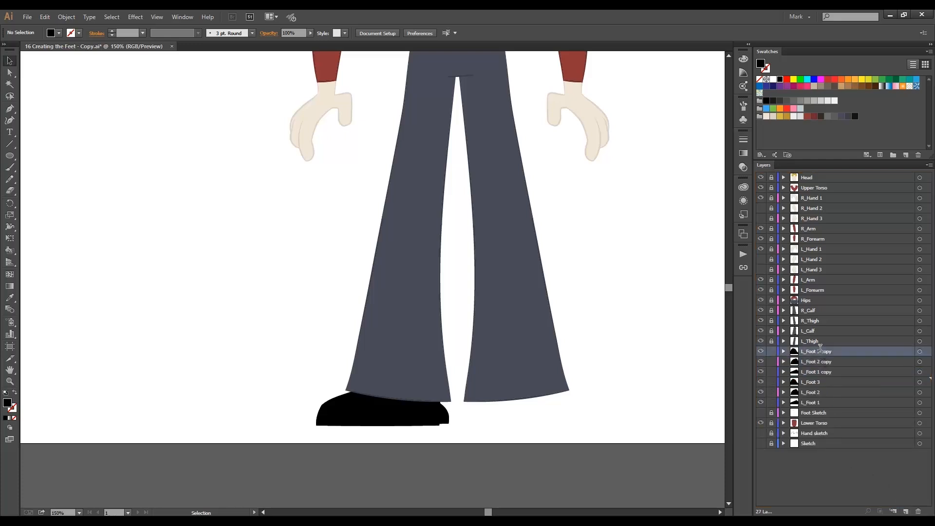
double_click(821, 350)
left_click_drag(841, 351, 823, 352)
key("BackSpace")
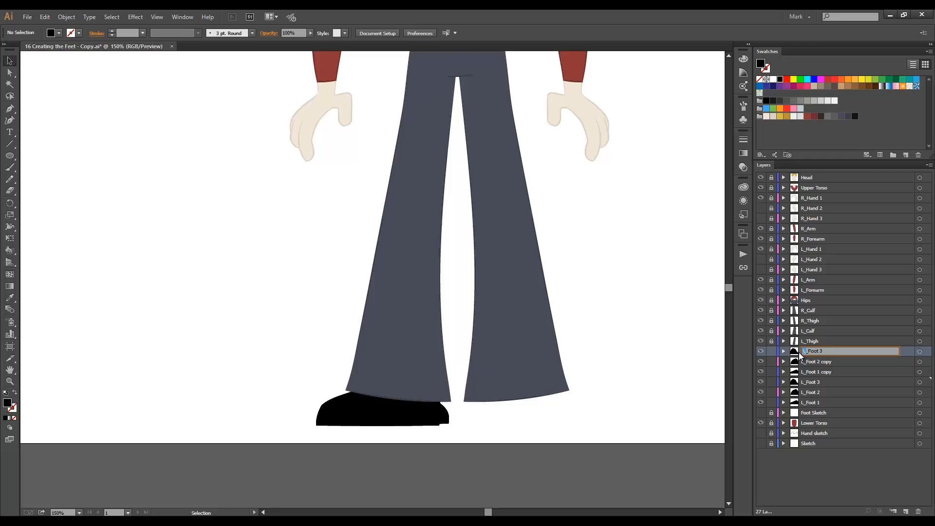
type("R")
Rename the L_Foot 2 copy layer to R_Foot 2.
double_click(825, 362)
left_click(822, 362)
left_click_drag(824, 361, 841, 361)
key("BackSpace")
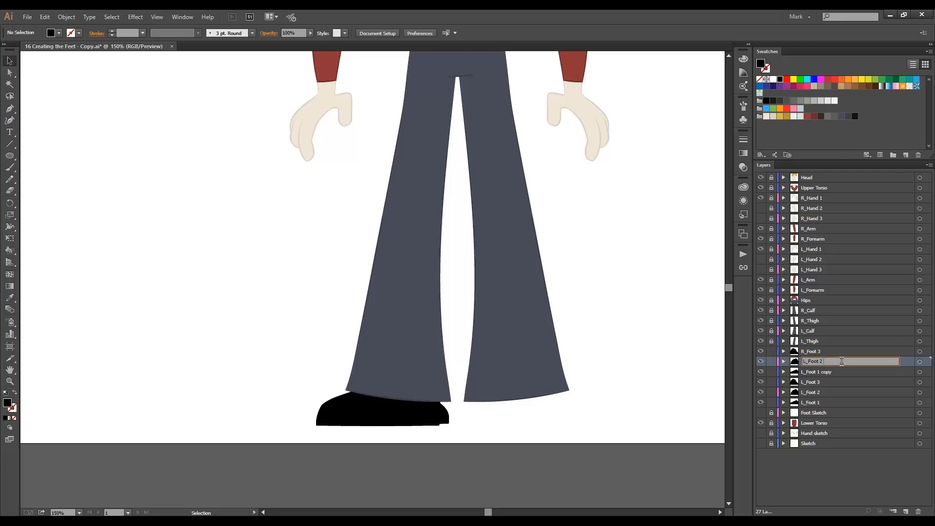
left_click(807, 362)
key("BackSpace")
type("R")
Rename the L_Foot 1 copy layer to R_Foot 1.
left_click(827, 370)
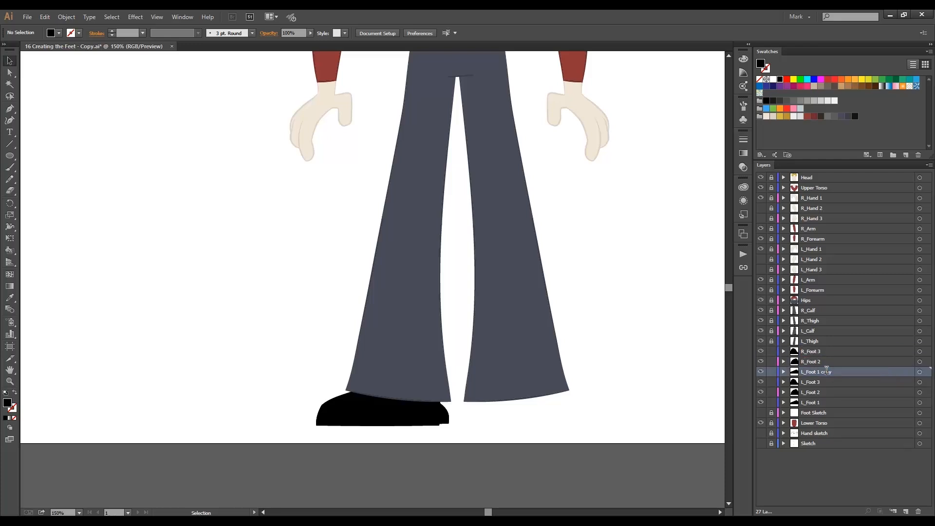
double_click(826, 371)
left_click_drag(823, 371, 837, 374)
key("BackSpace")
left_click(807, 372)
key("BackSpace")
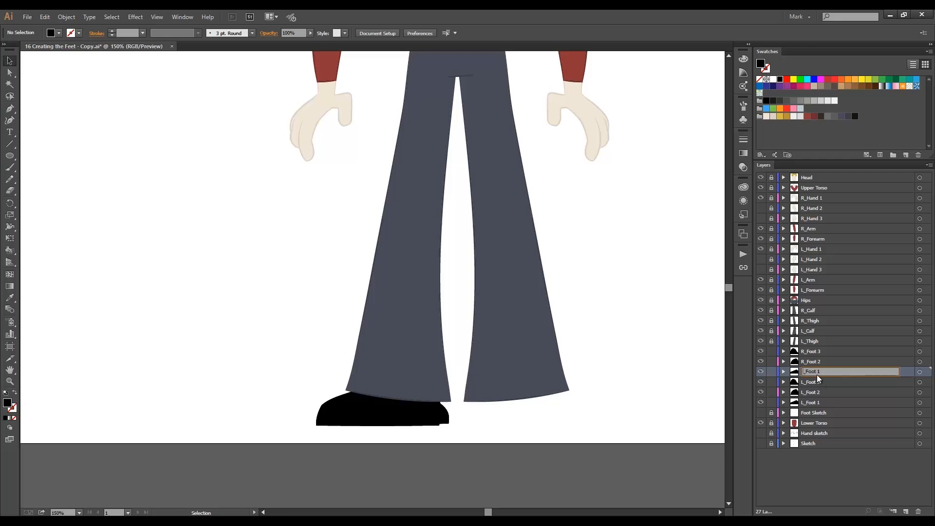
type("R")
left_click(849, 461)
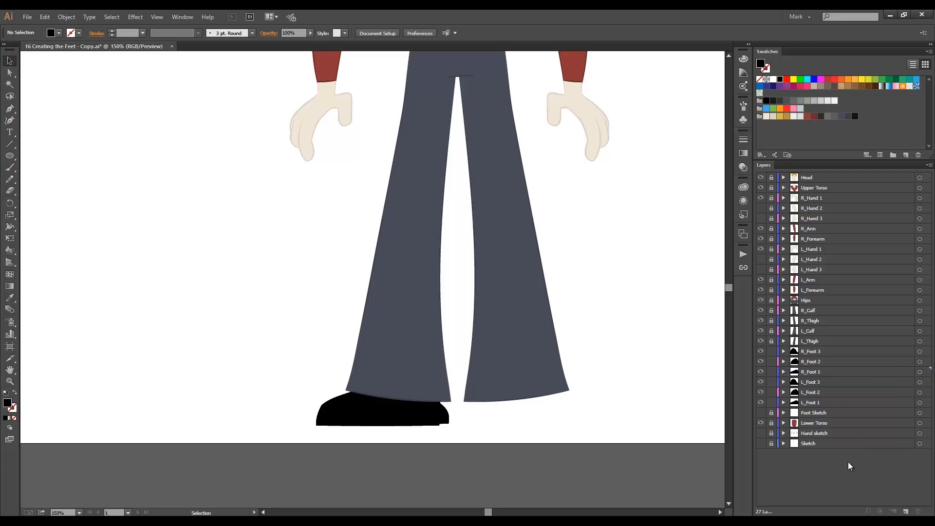
Reorder the foot layers so R_Foot 1, R_Foot 2 and R_Foot 3 sit above L_Foot 1, L_Foot 2 and L_Foot 3.
mouse_move(820, 370)
left_mouse_down()
mouse_move(817, 346)
mouse_move(816, 410)
mouse_move(820, 378)
left_mouse_up()
left_click(819, 363)
left_click(822, 350)
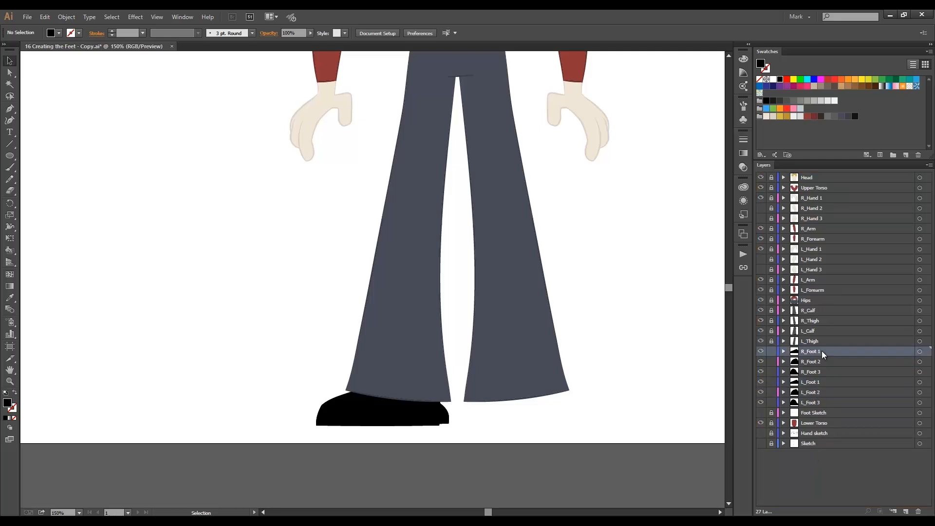
Move the R_Foot 1, R_Foot 2 and R_Foot 3 layers directly below R_Thigh and lock the L_Foot layers.
left_click(818, 362, "ctrl")
left_click(817, 370, "ctrl")
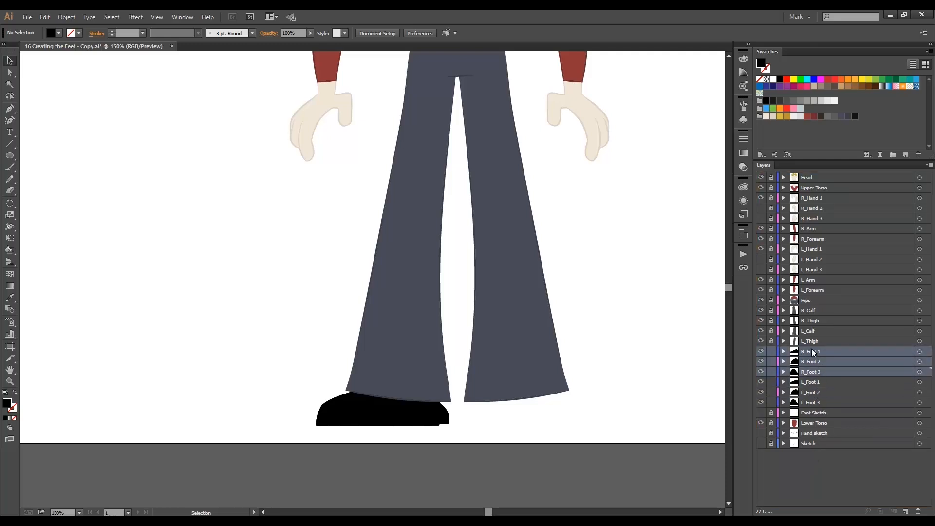
left_click_drag(812, 353, 828, 332)
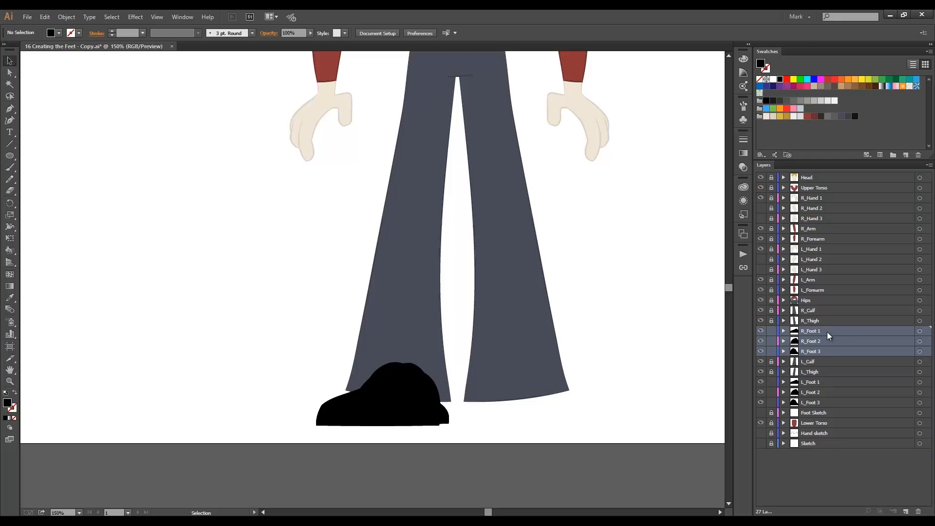
left_click(773, 383)
left_click(772, 402)
Reflect the artwork of all three R_Foot layers across the vertical axis and place it under the other trouser leg.
left_click(823, 330, "alt")
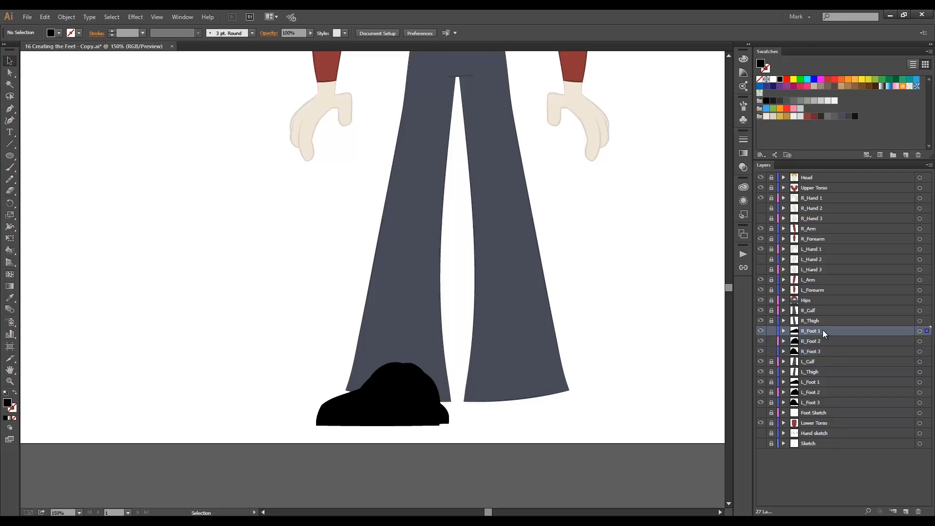
left_click(829, 340, "alt+shift")
left_click(837, 347, "alt+shift")
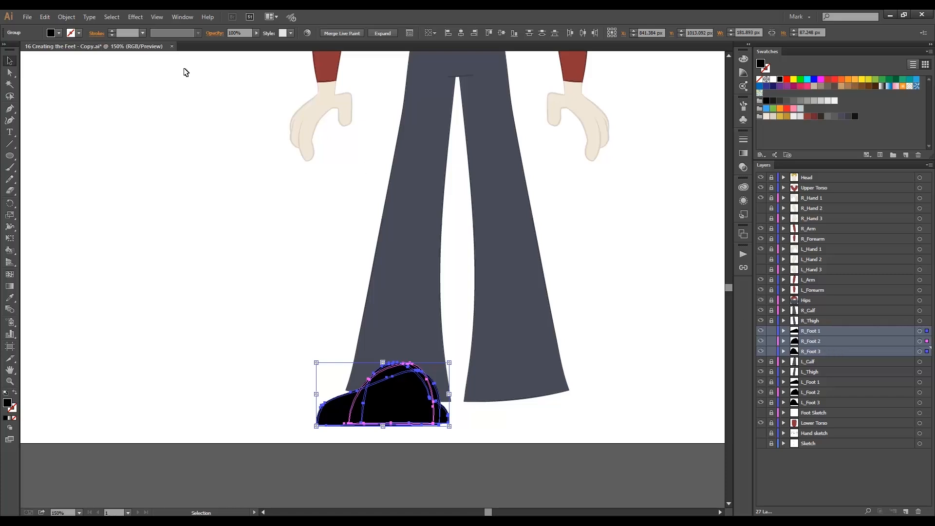
left_click(72, 18)
mouse_move(84, 29)
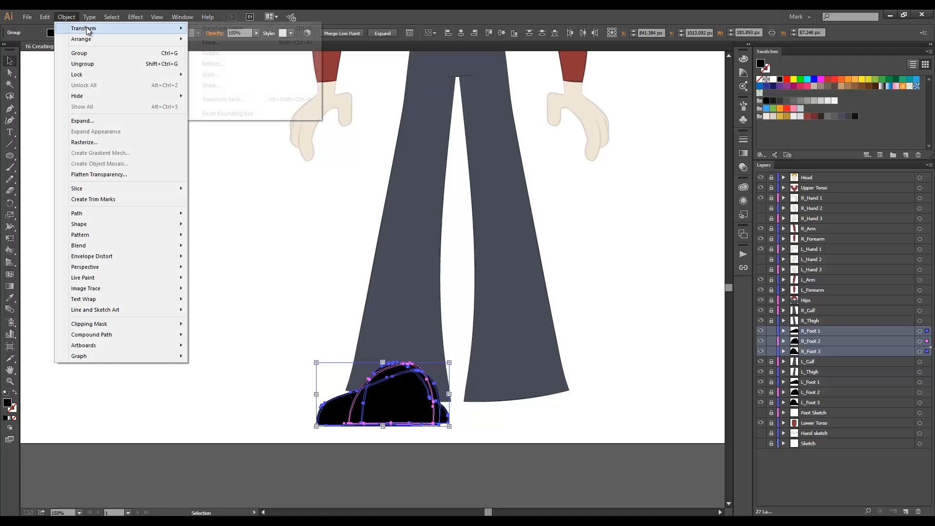
left_click(227, 63)
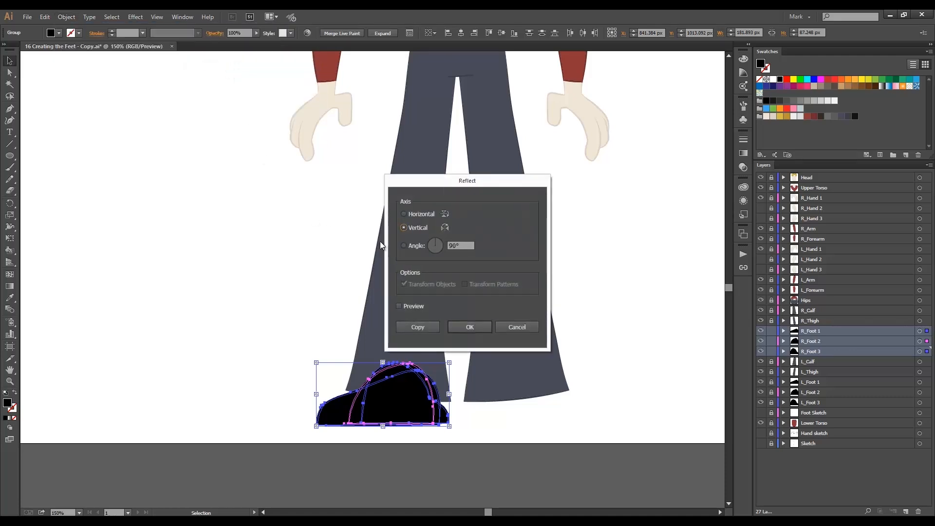
left_click(470, 327)
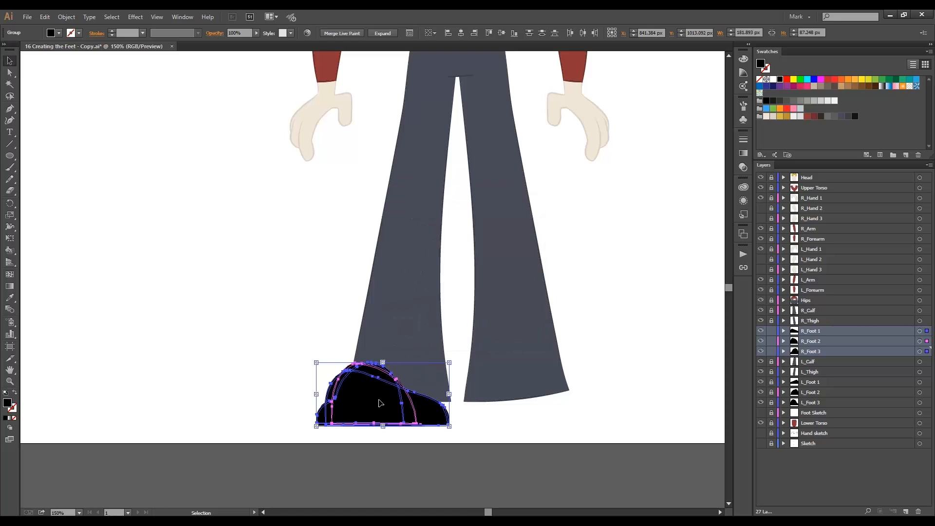
left_click_drag(376, 400, 526, 423)
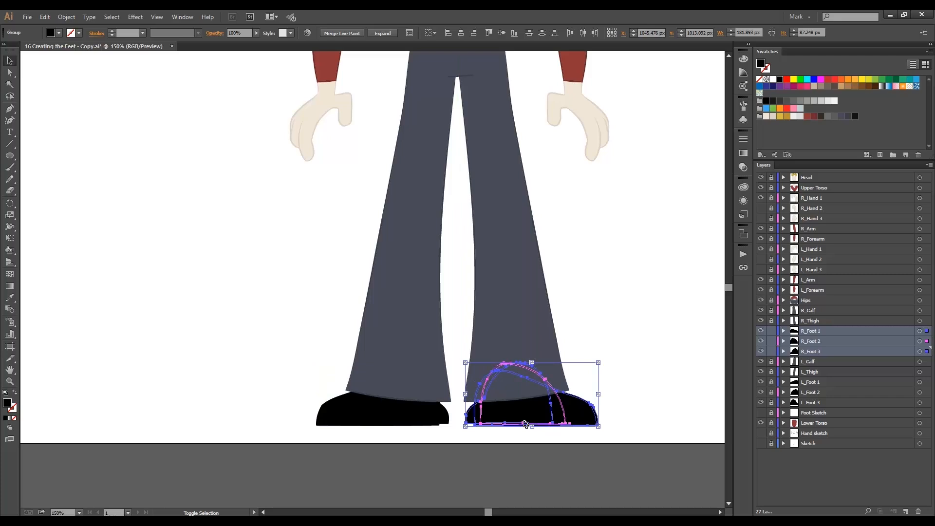
left_click(608, 339)
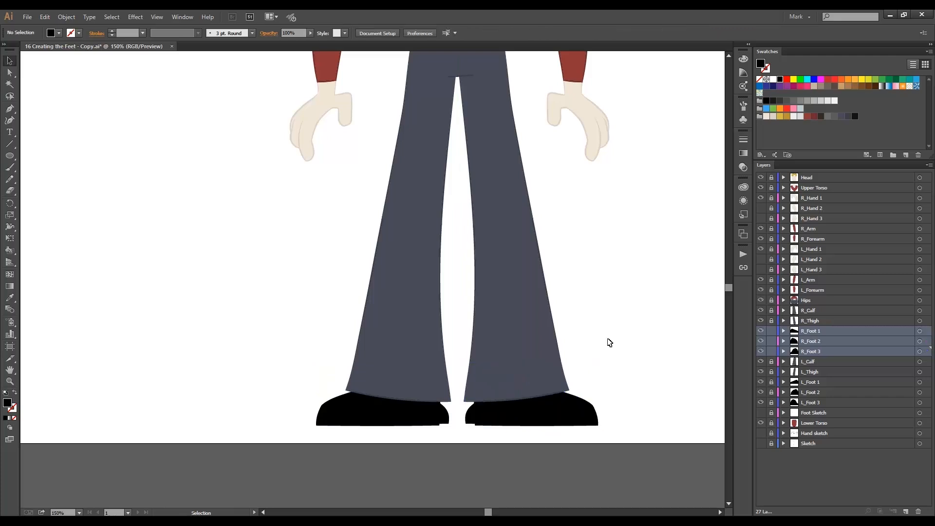
Hide the R_Foot 2, R_Foot 3, L_Foot 2 and L_Foot 3 layers.
key("ctrl+0")
left_click_drag(257, 395, 476, 497)
left_click(384, 232, "ctrl+alt")
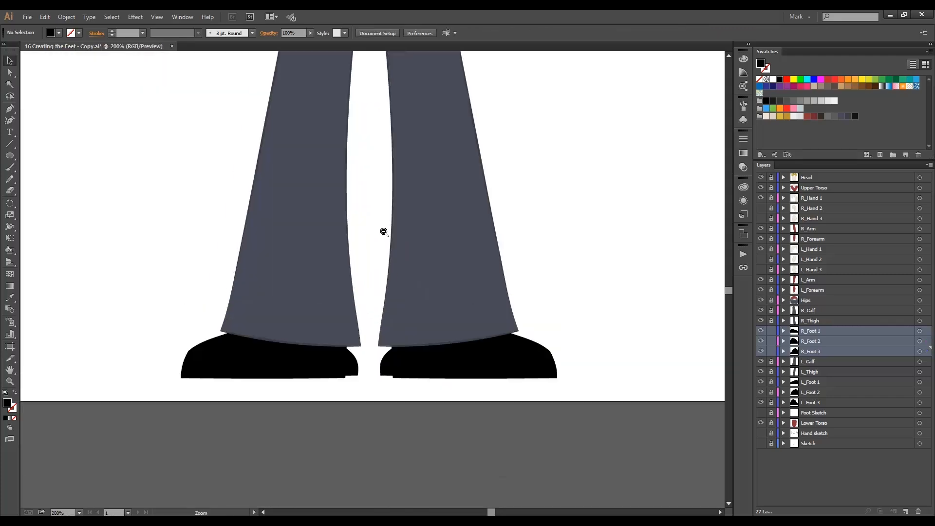
left_click_drag(370, 224, 379, 275)
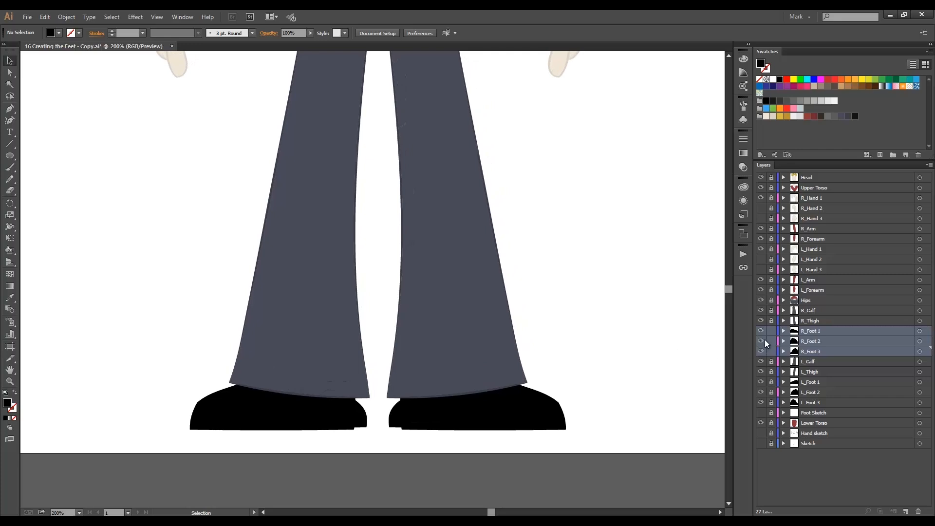
left_click(761, 341)
left_click(761, 351)
left_click(761, 403)
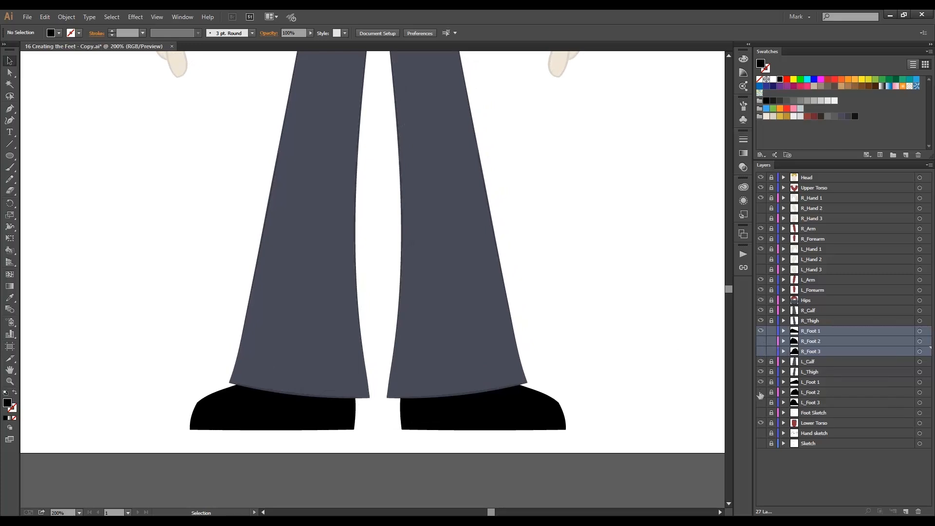
Swap layer visibility to preview the L_Foot 3 and R_Foot 2 poses, and return to showing L_Foot 1 and R_Foot 1.
left_click(761, 382)
left_click(761, 402)
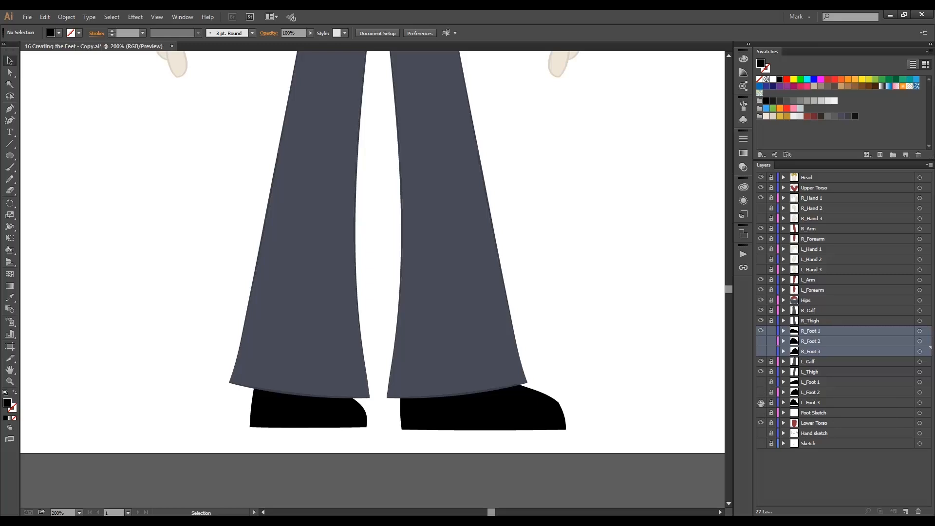
left_click(761, 331)
left_click(761, 341)
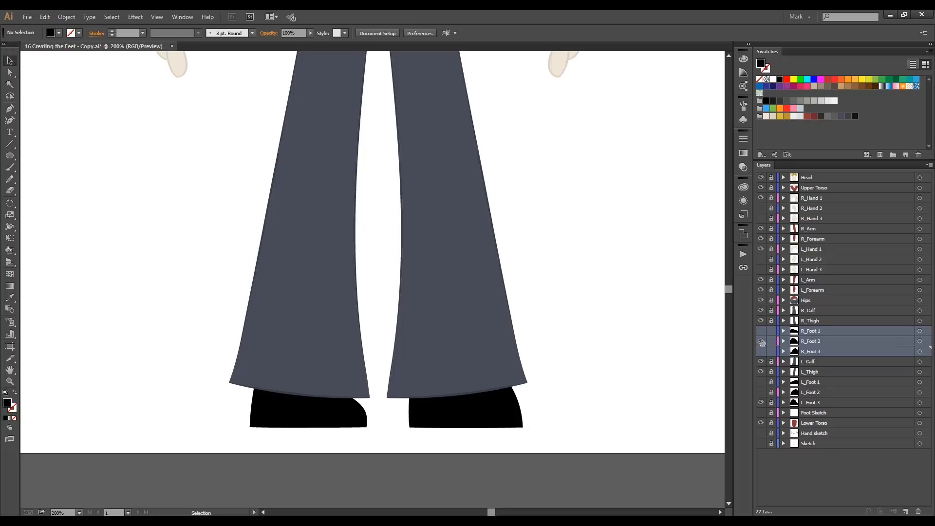
left_click(761, 341)
left_click(761, 330)
left_click(761, 402)
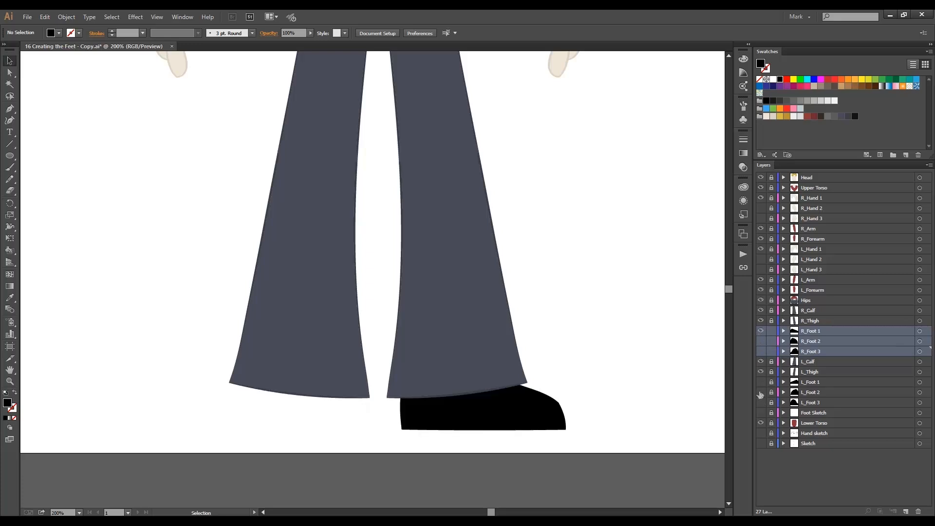
left_click(761, 381)
Lock the R_Foot 1, R_Foot 2 and R_Foot 3 layers.
key("ctrl+0")
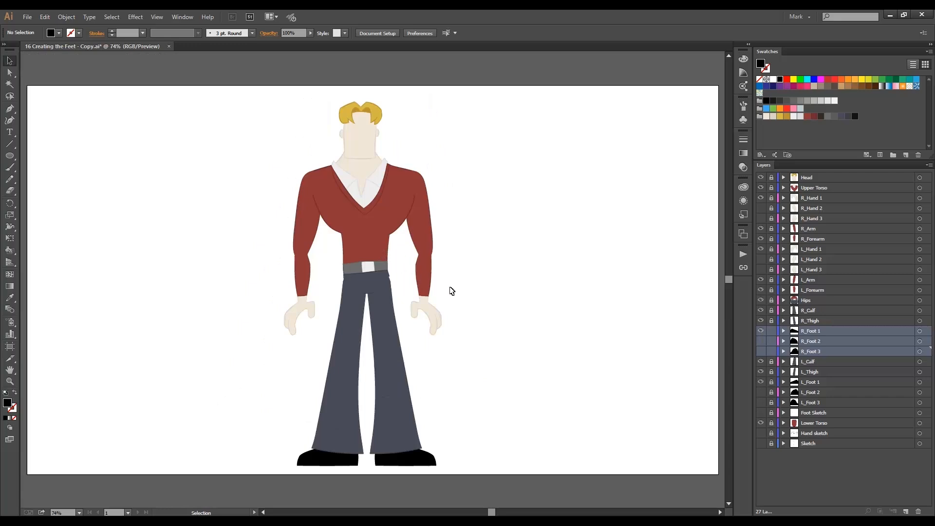
left_click_drag(769, 335, 771, 352)
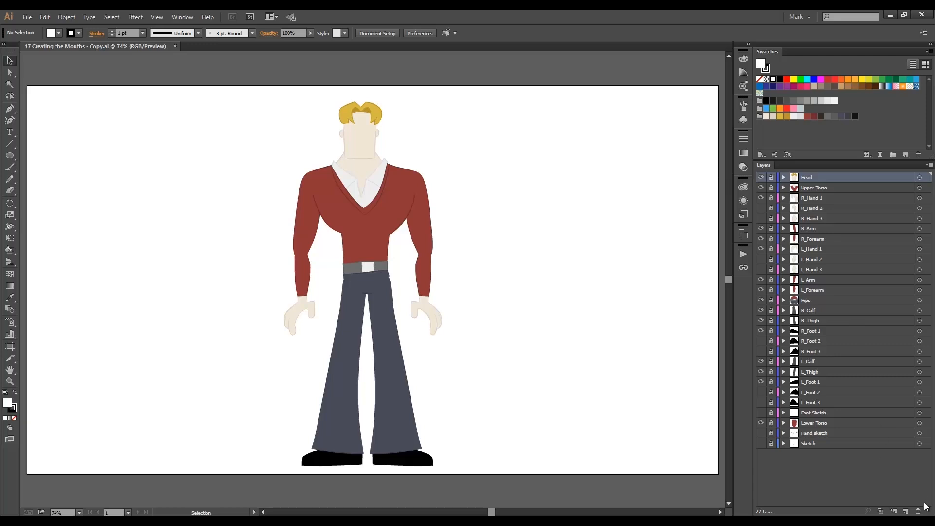
Create a new layer above Head and name it Mouth Sketch.
left_click(906, 511)
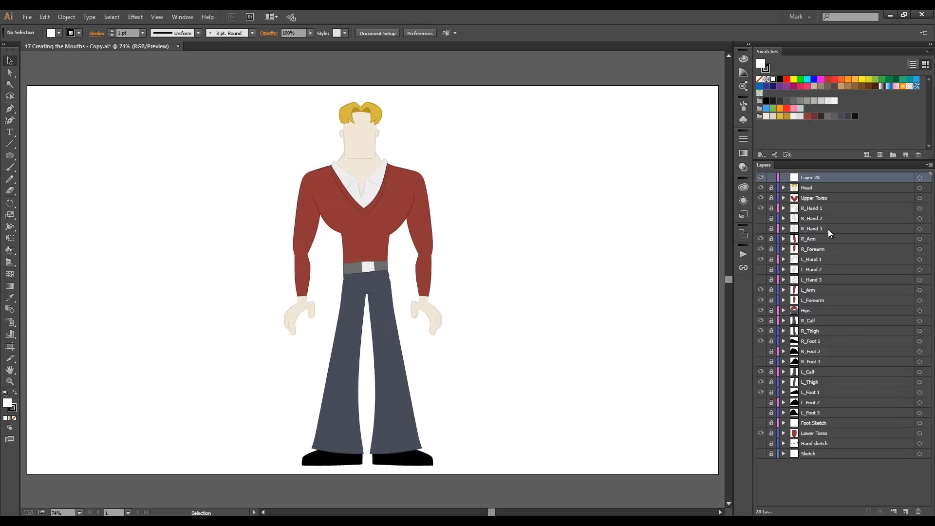
double_click(809, 177)
type("Mouth")
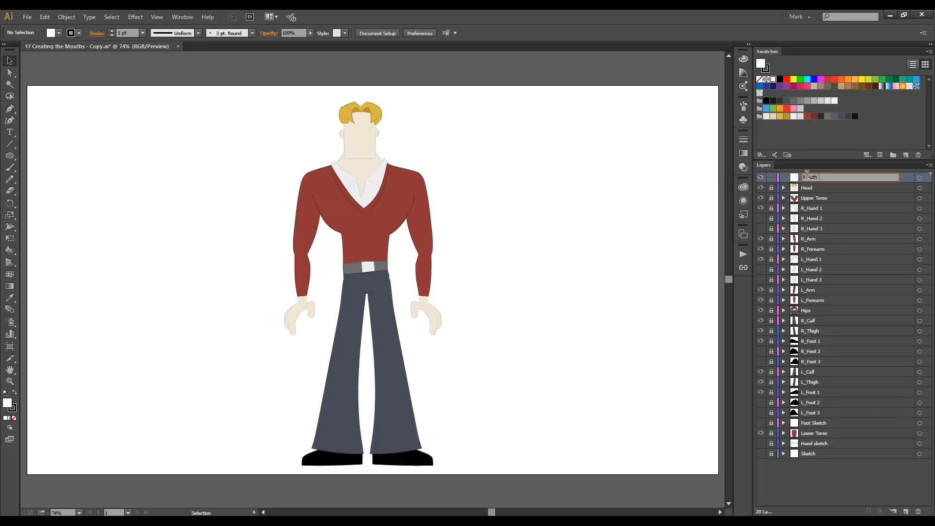
type(" Sketch")
key("Return")
Place Brad-Mouths.jpg from the Character Design Sketches folder on the artboard beside the character's head.
key("alt+Tab")
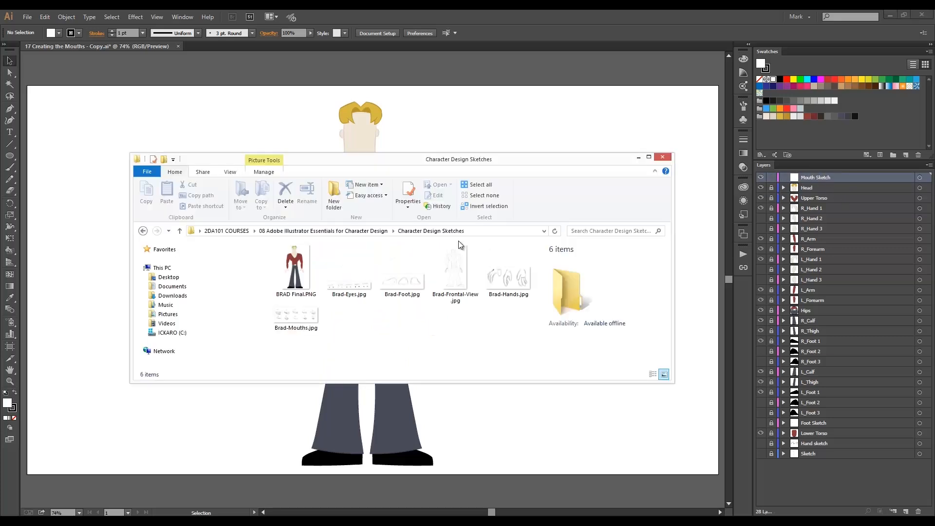
mouse_move(302, 317)
left_mouse_down()
mouse_move(227, 195)
mouse_move(219, 151)
mouse_move(205, 176)
mouse_move(248, 152)
left_mouse_up()
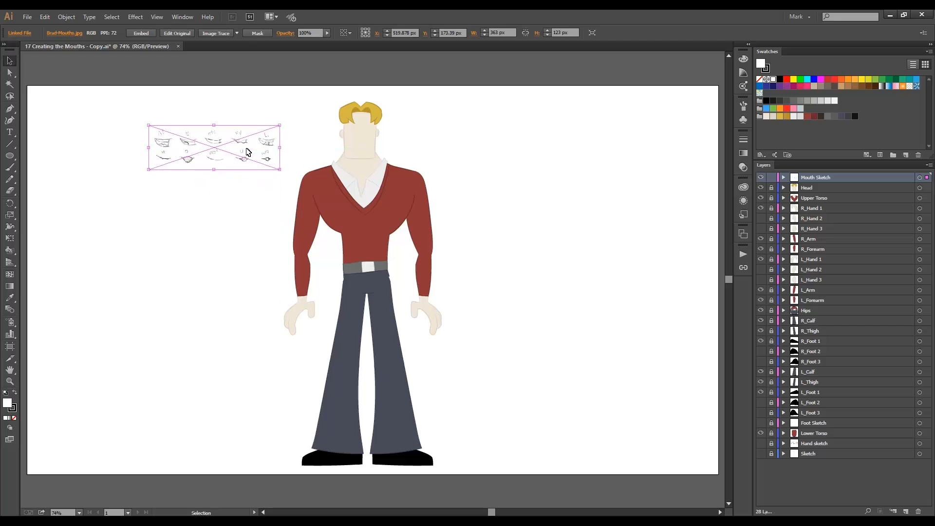
key("z")
left_click_drag(119, 105, 400, 211)
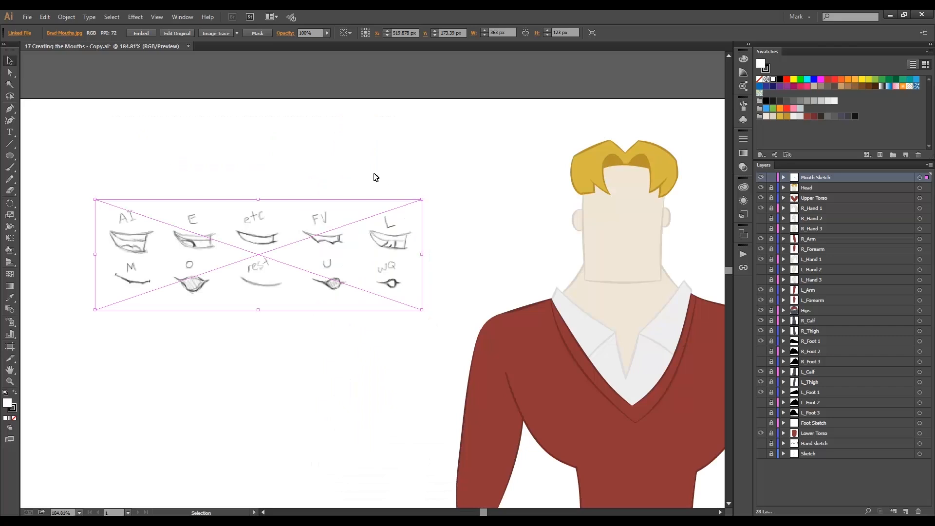
left_click(375, 177)
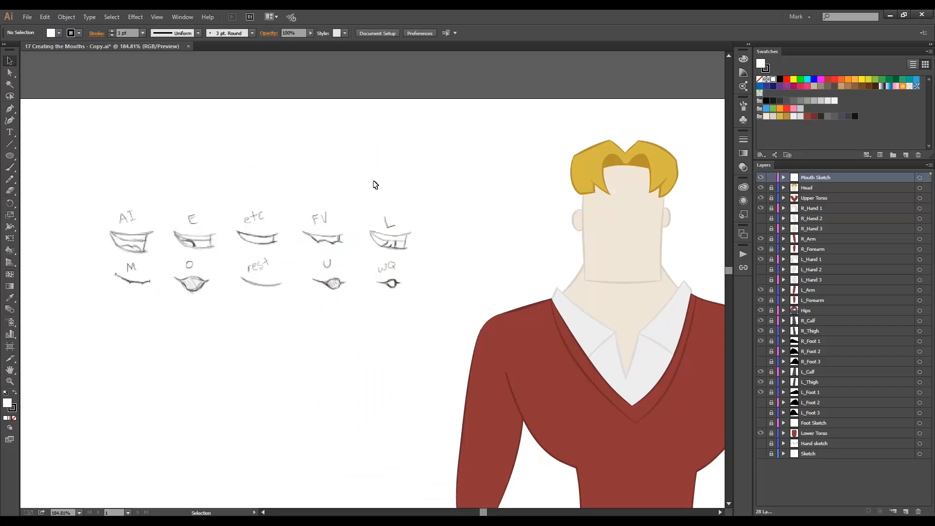
Set the mouth sketch image's opacity to 40% and lock the Mouth Sketch layer.
left_click(368, 234)
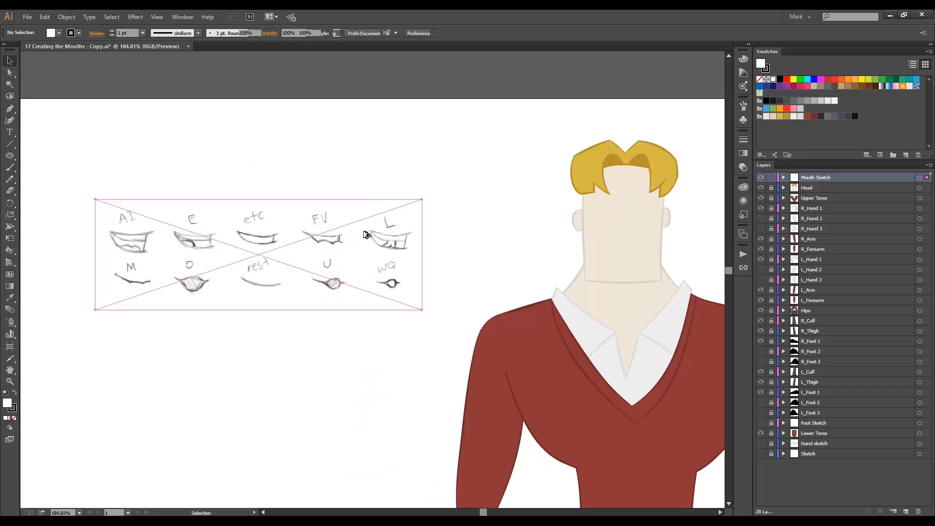
left_click(743, 167)
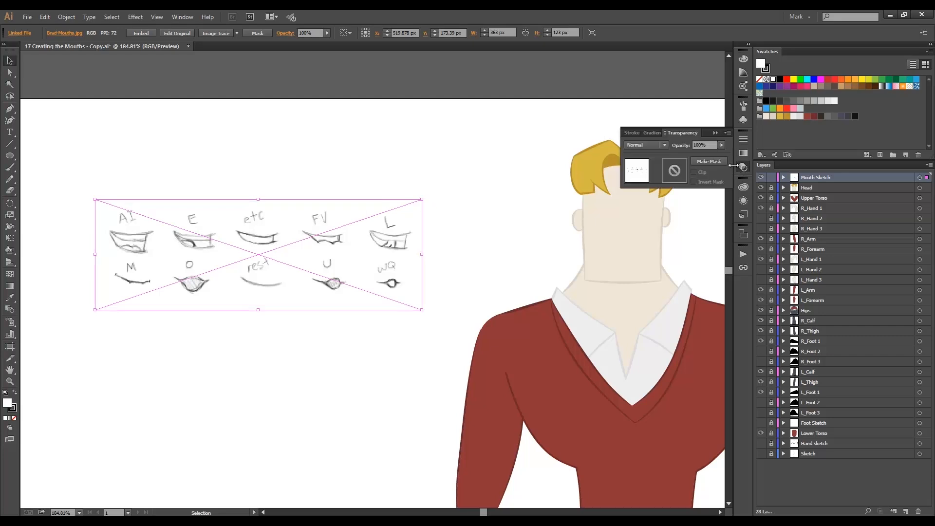
double_click(707, 144)
type("40")
key("Return")
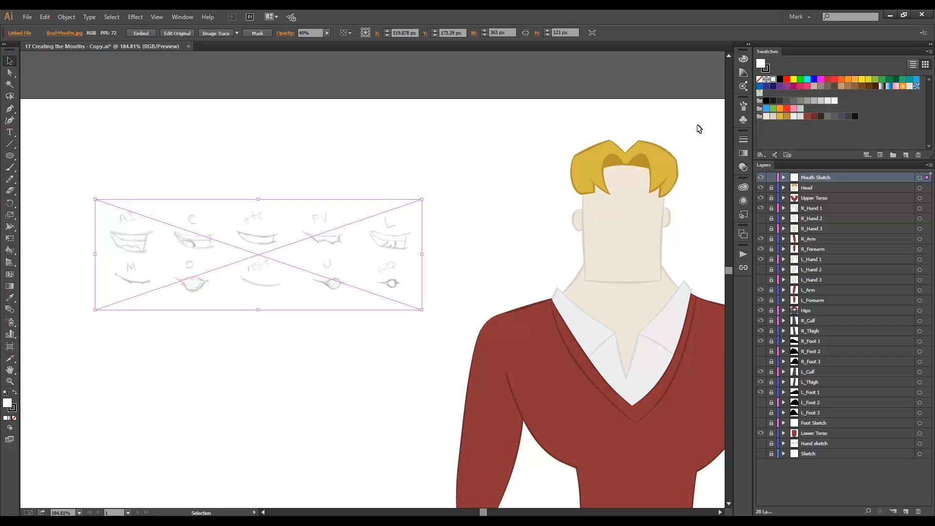
left_click(772, 178)
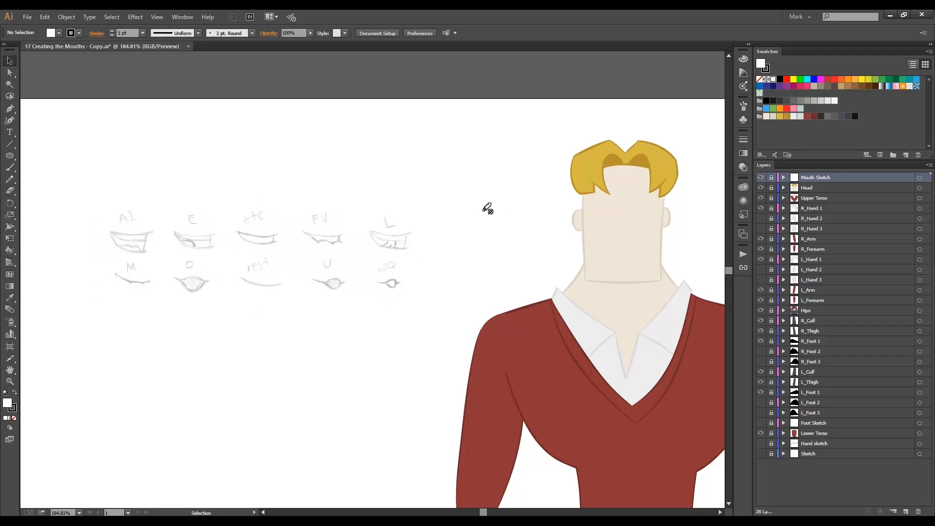
Create a new layer above Mouth Sketch, named Mouth AI, with medium blue as its layer color.
left_click(906, 512)
double_click(797, 179)
type("Mouth ")
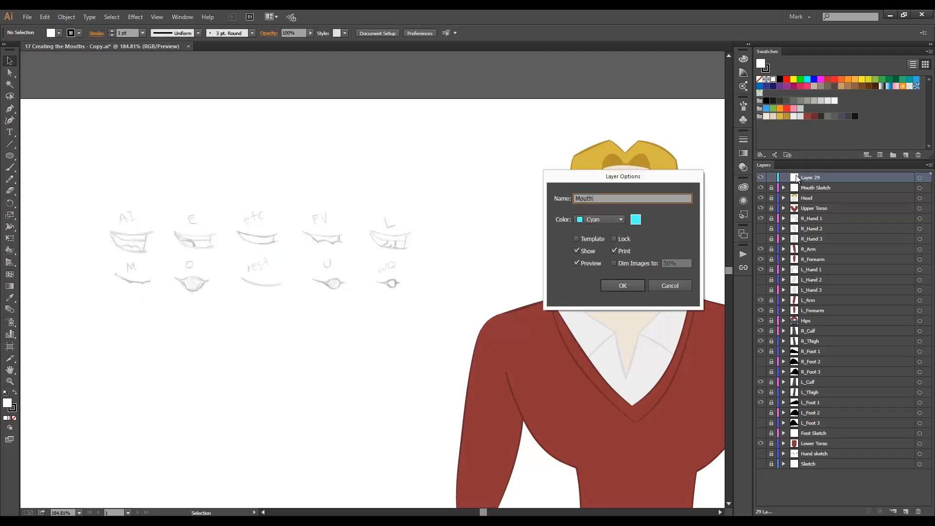
type("AI")
left_click(621, 220)
left_click(606, 263)
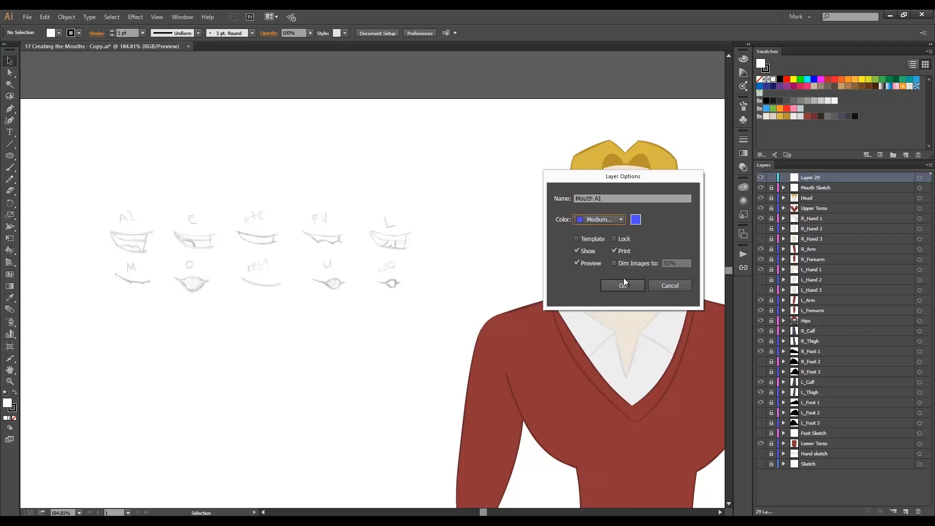
left_click(621, 286)
Trace the AI mouth's upper lip, lower lip and side edge with the Pencil tool, using no fill and a 1 pt stroke.
key("n")
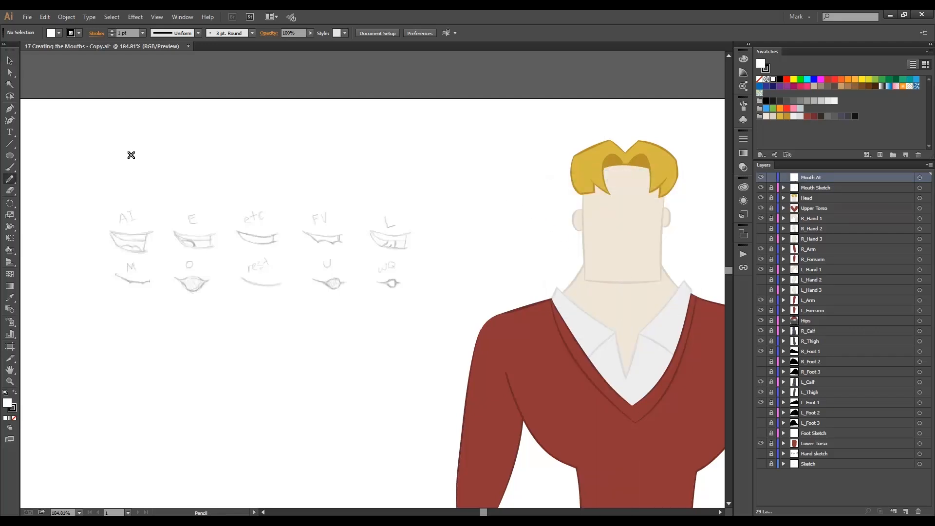
left_click_drag(85, 195, 190, 273)
left_click(59, 33)
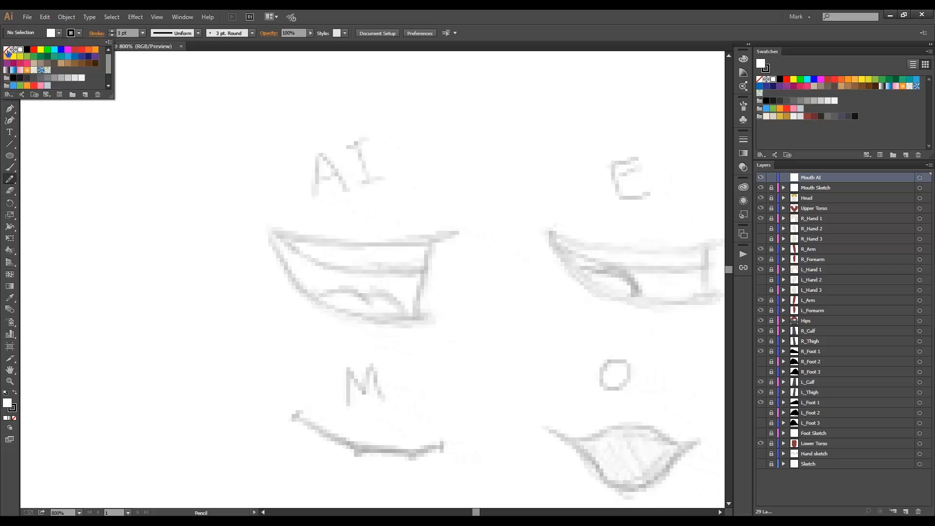
left_click(6, 49)
left_click(120, 38)
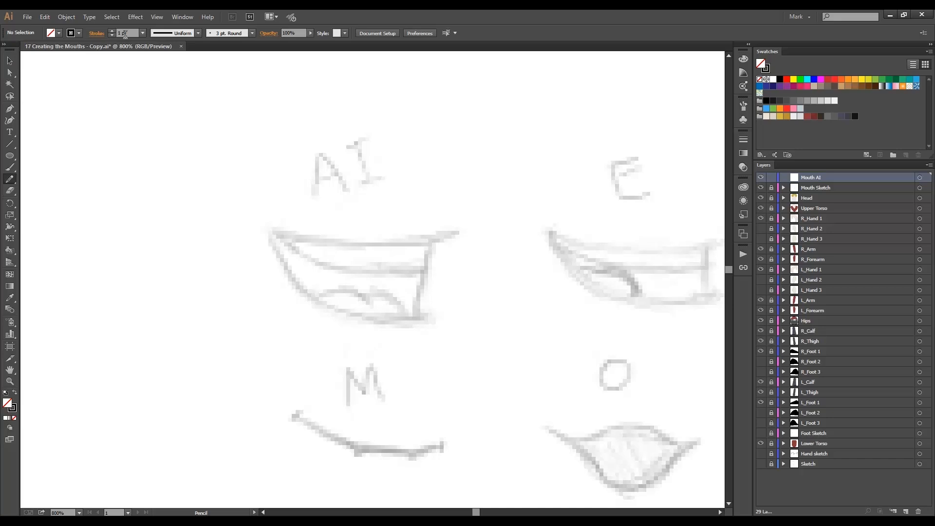
mouse_move(260, 222)
left_mouse_down()
mouse_move(326, 245)
mouse_move(458, 232)
left_mouse_up()
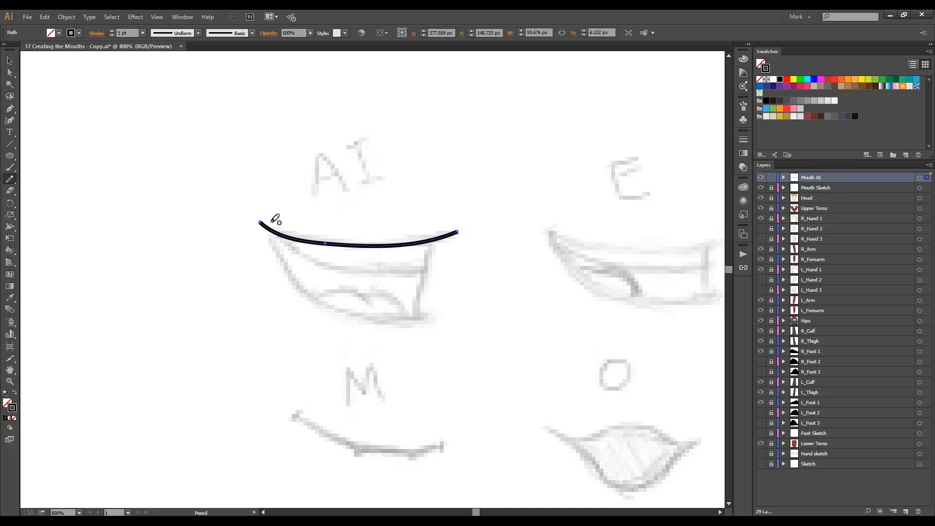
mouse_move(269, 221)
left_mouse_down()
mouse_move(277, 253)
mouse_move(349, 312)
mouse_move(431, 318)
left_mouse_up()
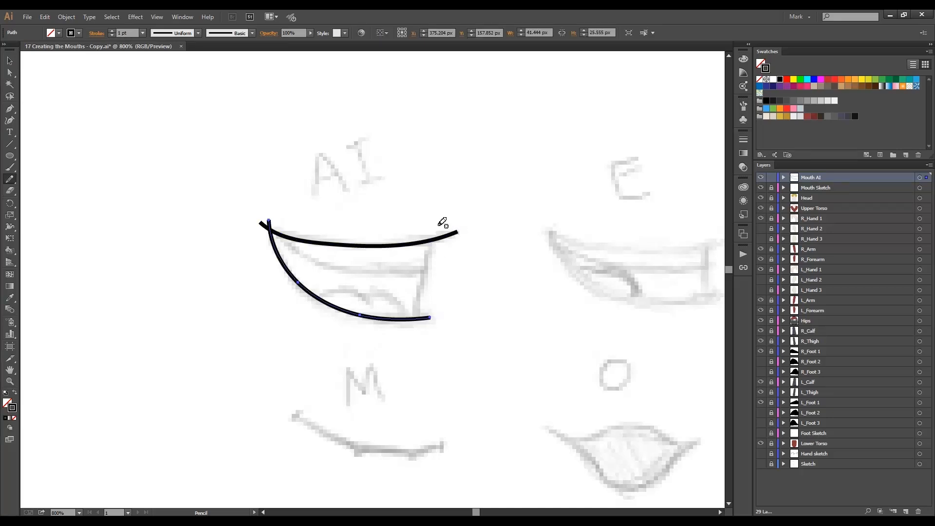
left_click_drag(439, 223, 414, 333)
Draw the teeth line and the two overlapping tongue curves inside the AI mouth, following the sketch.
mouse_move(280, 225)
left_mouse_down()
mouse_move(347, 271)
mouse_move(442, 269)
left_mouse_up()
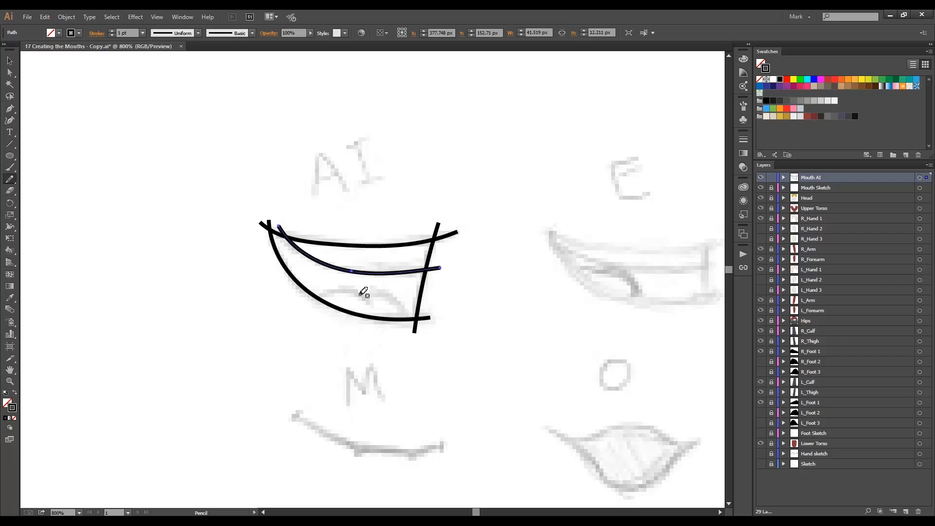
mouse_move(303, 307)
left_mouse_down()
mouse_move(369, 297)
mouse_move(371, 307)
mouse_move(384, 295)
mouse_move(412, 325)
left_mouse_up()
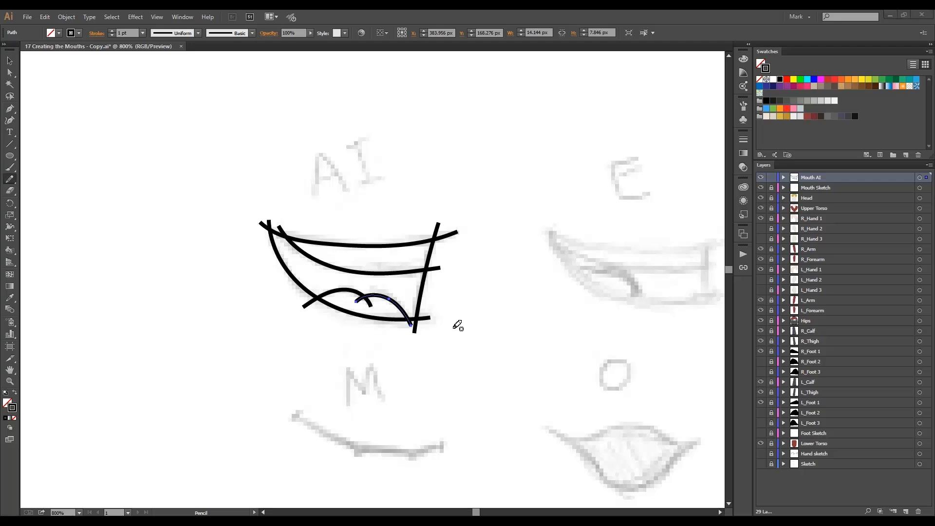
left_click(453, 329, "ctrl")
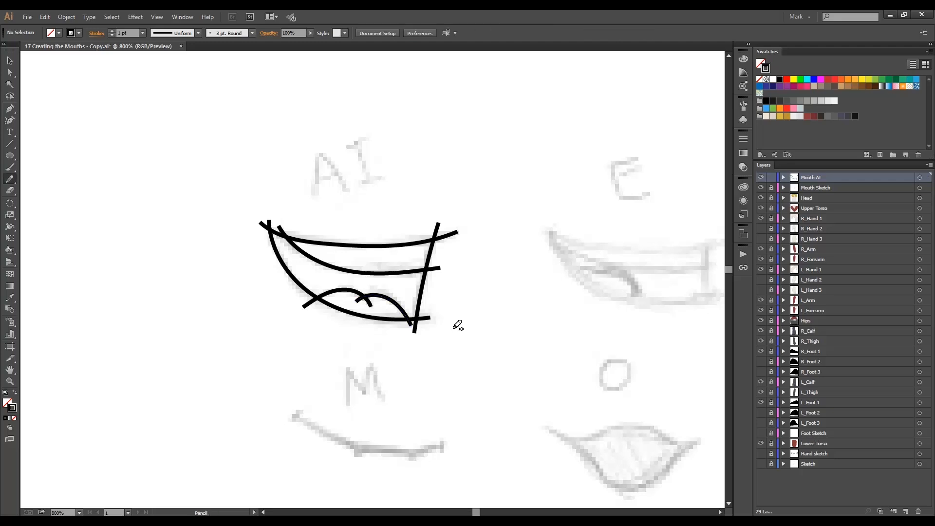
Mix the dark stroke color #302929, save it in the character's swatch group, and move light gray swatches from the grays group there.
left_click(767, 68)
double_click(767, 69)
left_click(458, 283)
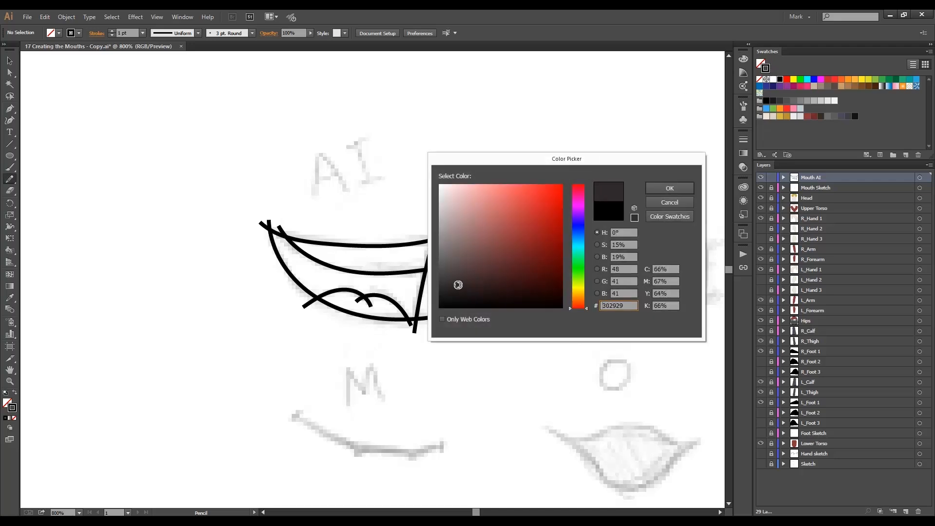
key("Return")
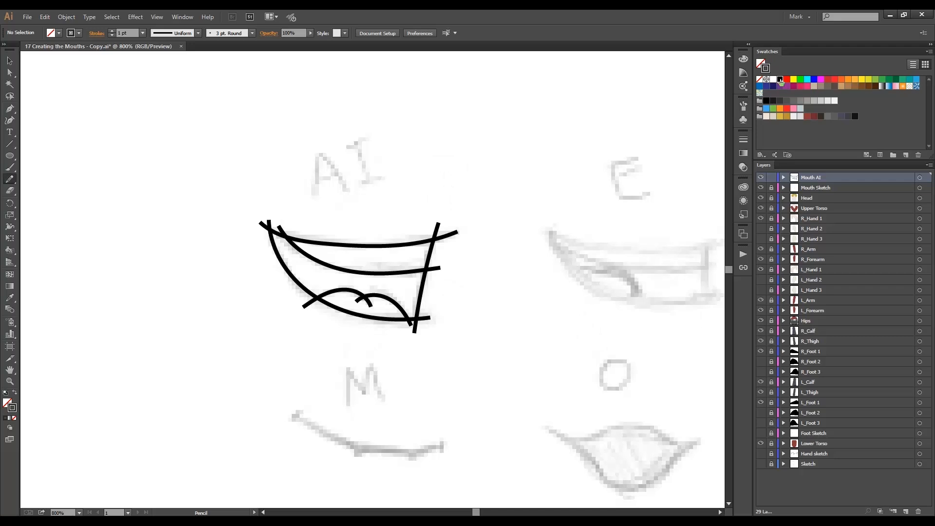
mouse_move(772, 72)
left_mouse_down()
mouse_move(782, 122)
mouse_move(822, 102)
mouse_move(806, 122)
mouse_move(786, 119)
left_mouse_up()
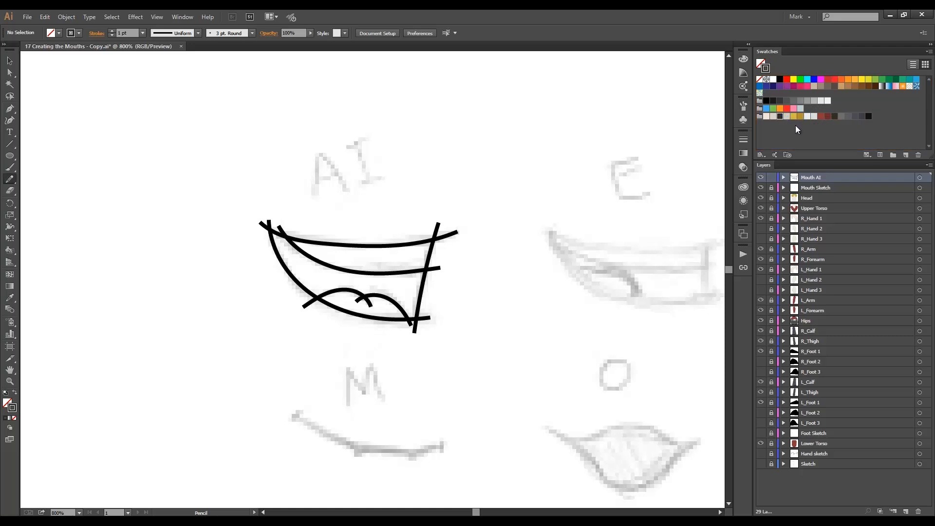
left_click(796, 124)
left_click_drag(829, 104, 793, 120)
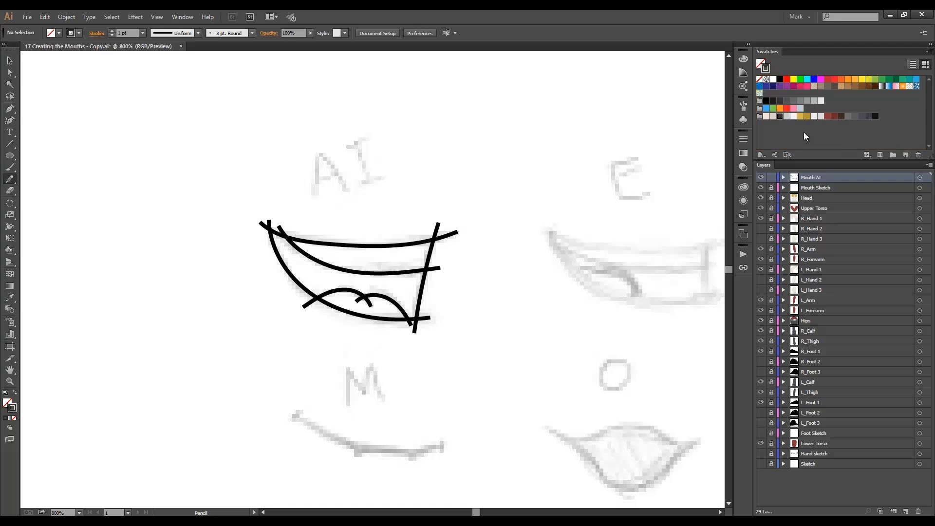
Lighten the sweater-red stroke color to #a35d5d and save it as a swatch in the character's color group.
left_click(828, 117)
double_click(767, 69)
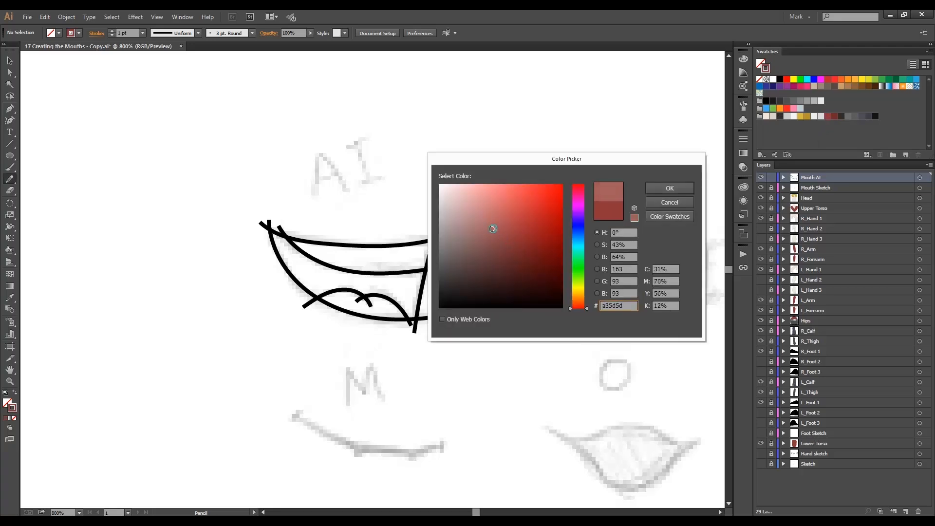
key("Return")
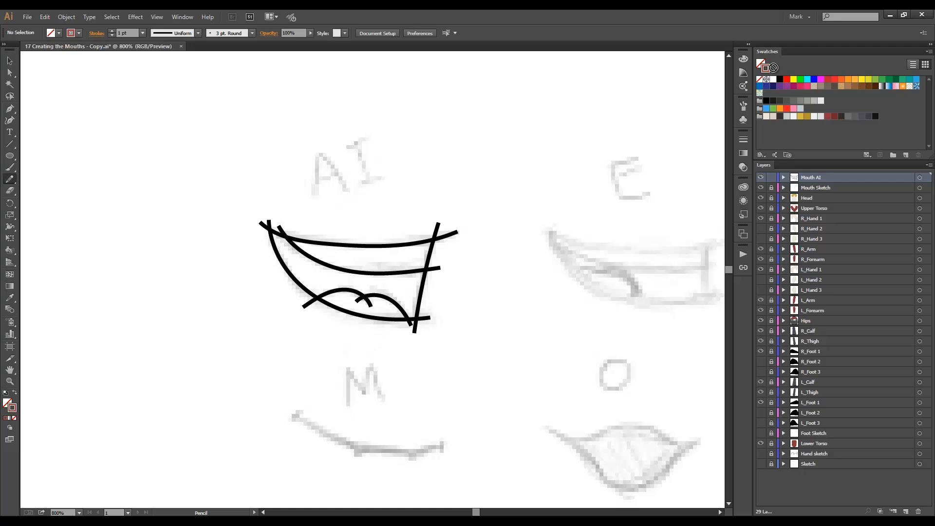
mouse_move(767, 68)
left_mouse_down()
mouse_move(834, 106)
mouse_move(829, 117)
left_mouse_up()
Recolor the AI mouth's upper lip, lower lip and side edge strokes with the new dark swatch.
key("a")
left_click(451, 234)
left_click(437, 228, "shift")
left_click(287, 267, "shift")
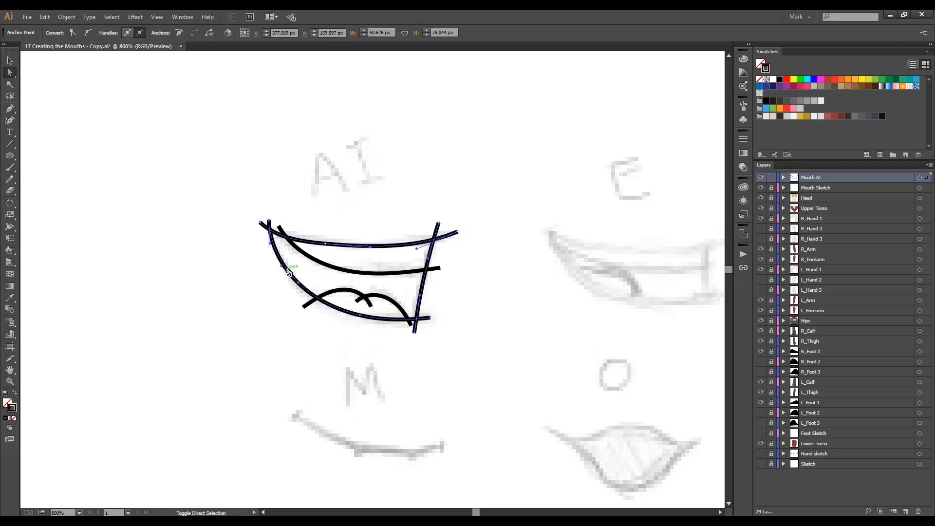
left_click(780, 117)
Recolor the teeth line with the light gray swatch and both tongue curves with the red swatch.
left_click(407, 273)
left_click(787, 117)
left_click(357, 292)
left_click(390, 300, "shift")
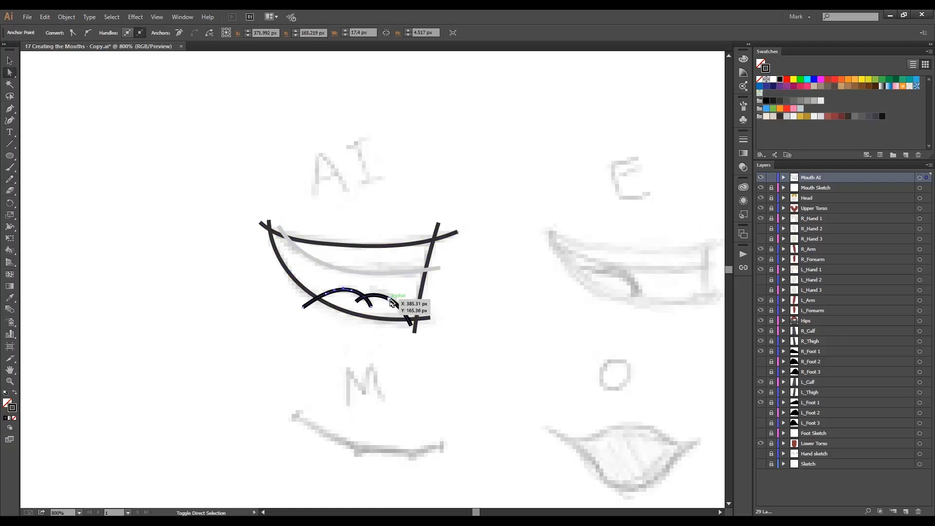
left_click(835, 116)
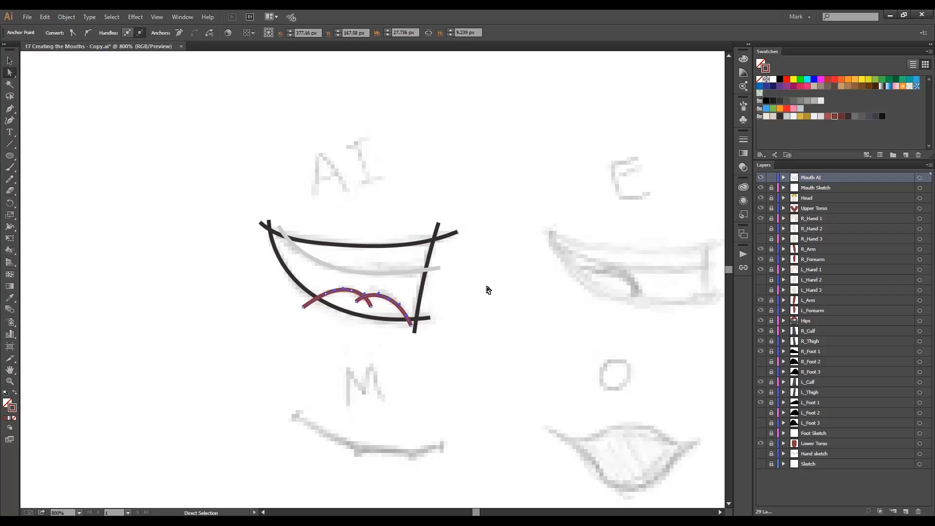
Send the teeth line and both tongue curves to the back, behind the dark mouth outline.
left_click(352, 292)
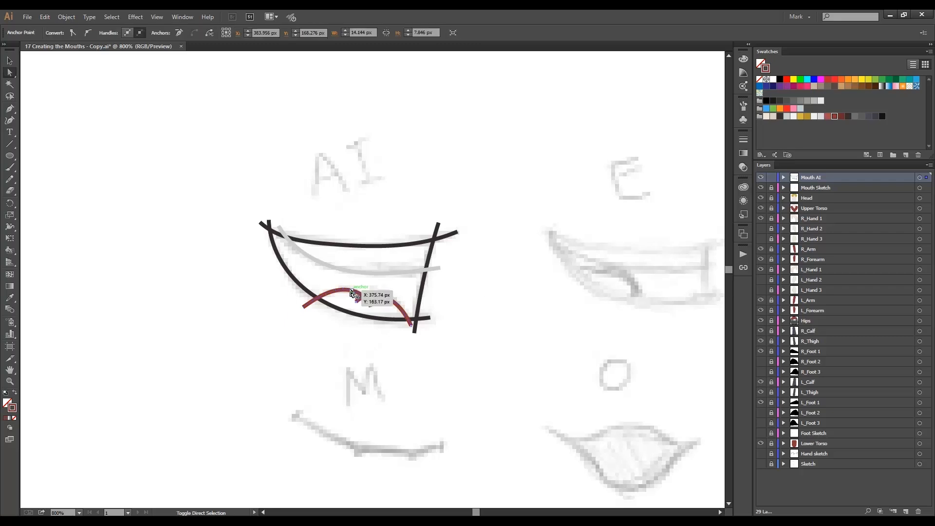
left_click(359, 273)
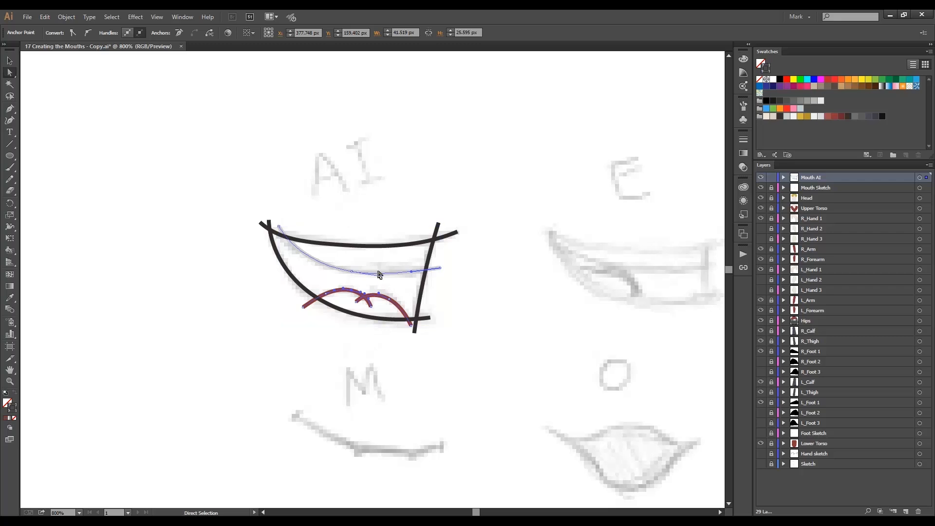
left_click(67, 17)
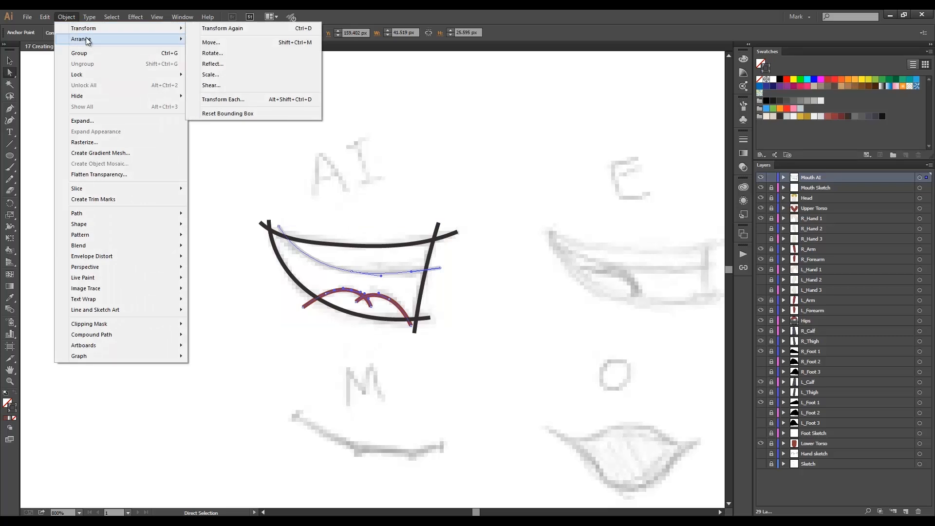
mouse_move(168, 40)
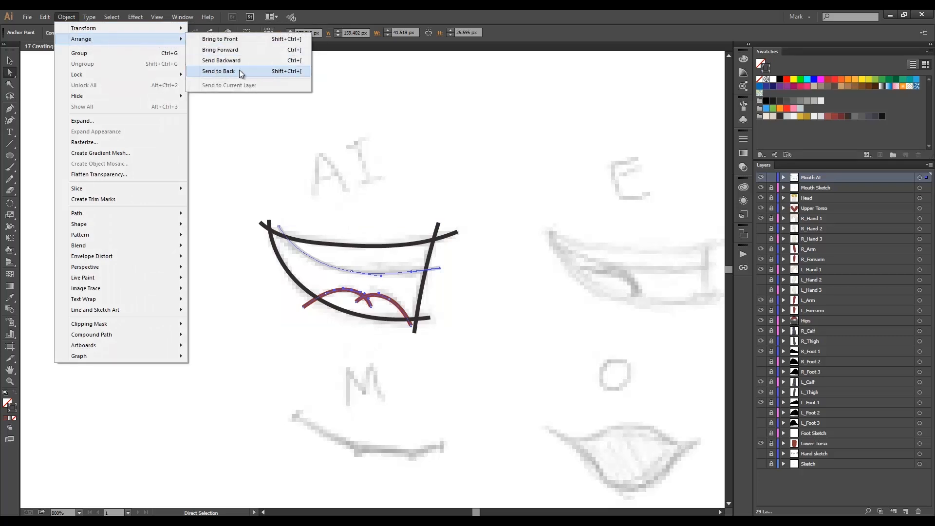
left_click(277, 72)
left_click(419, 189)
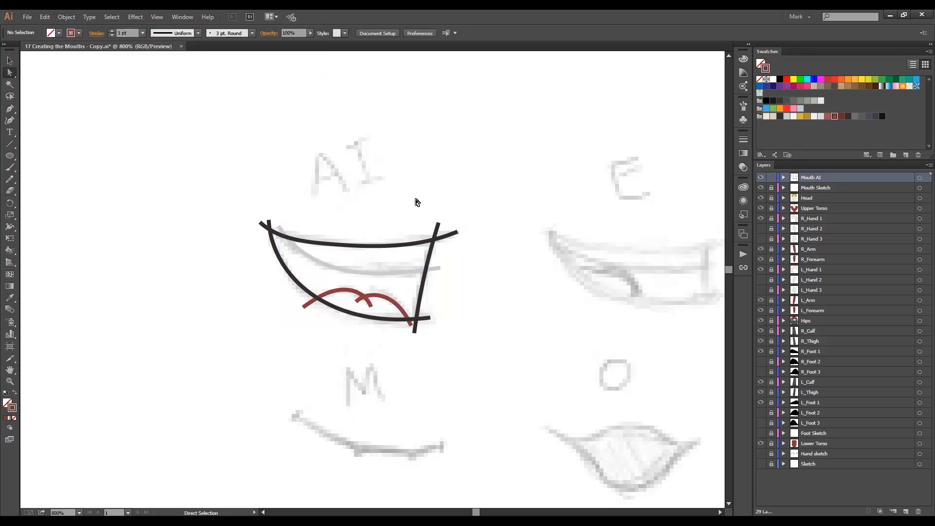
Apply the width profile tapered at both ends to all mouth lines and expand their appearance.
key("ctrl+a")
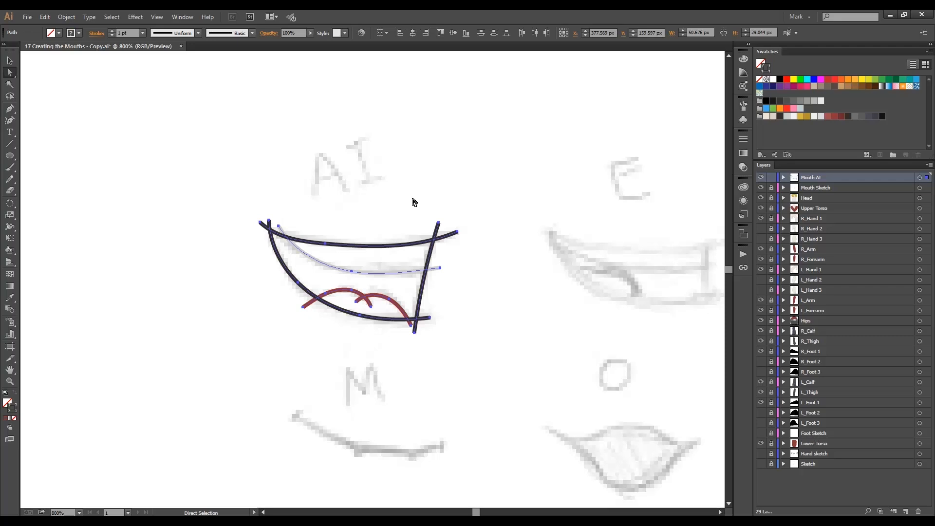
left_click(198, 33)
left_click(177, 64)
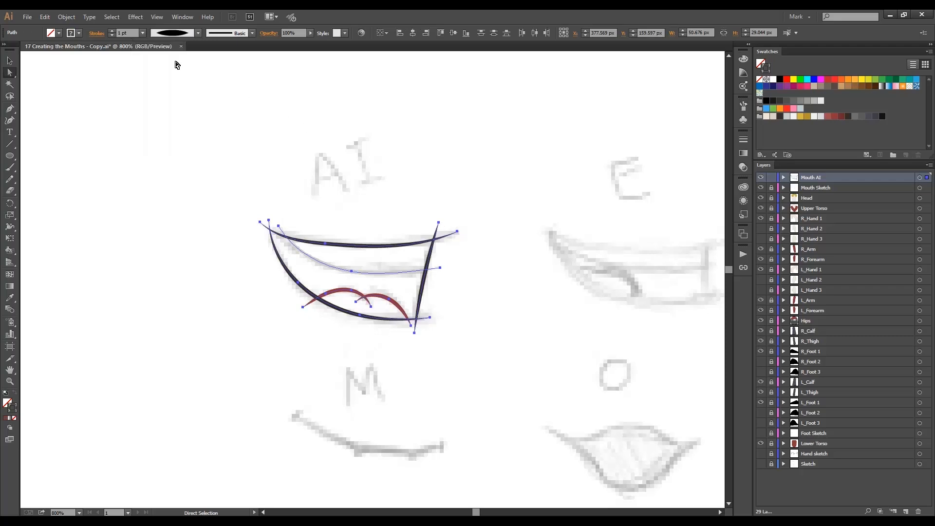
left_click(67, 16)
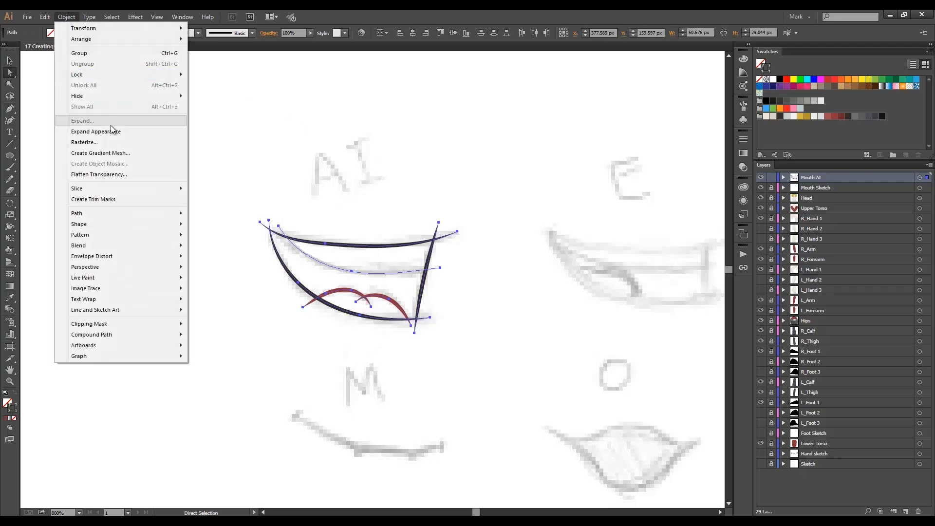
left_click(94, 131)
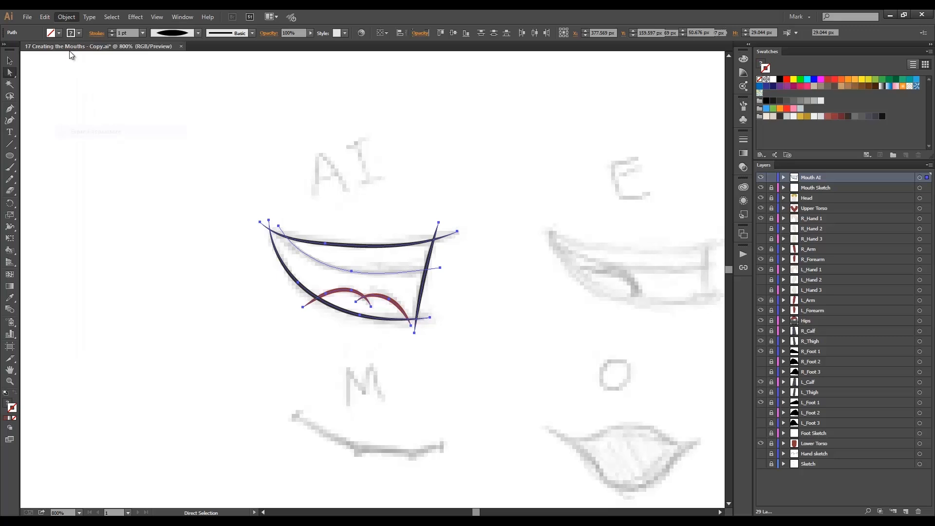
Simplify the expanded mouth paths with 97% curve precision and a 0° angle threshold.
left_click(67, 16)
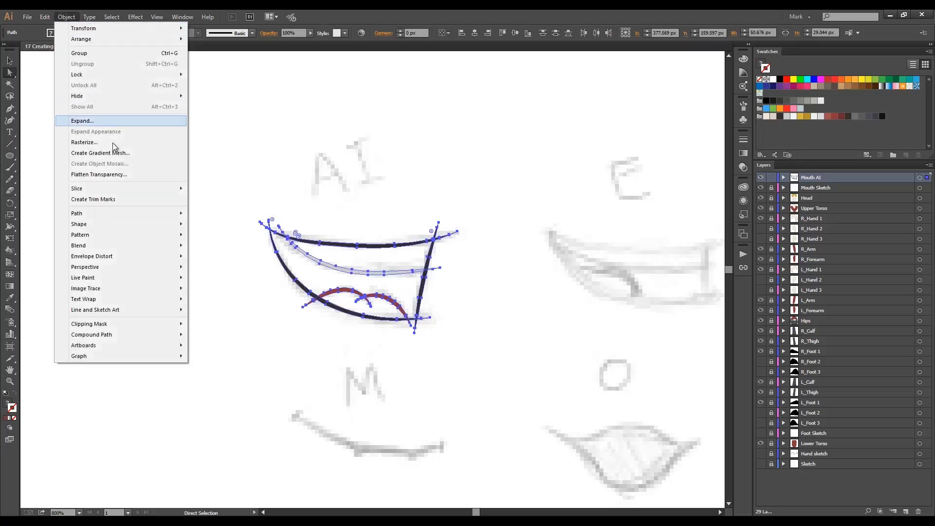
mouse_move(146, 215)
left_click(246, 263)
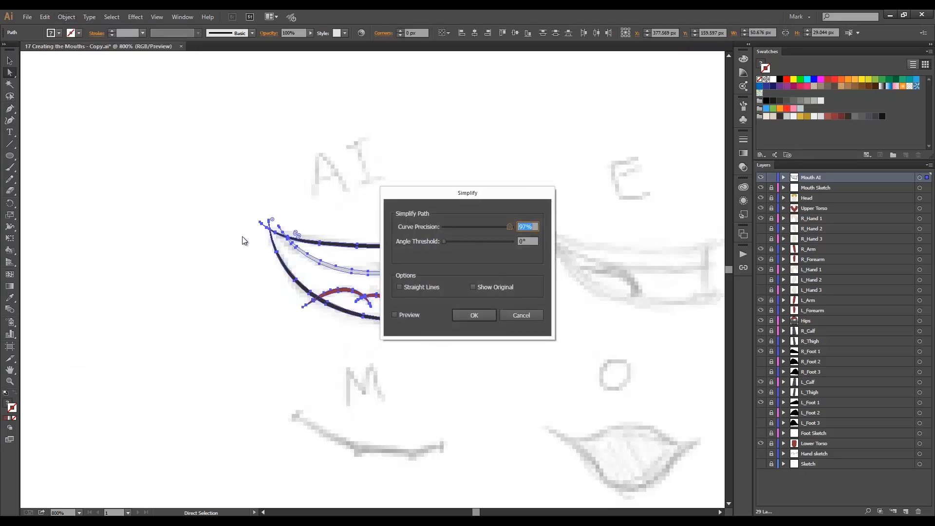
key("Return")
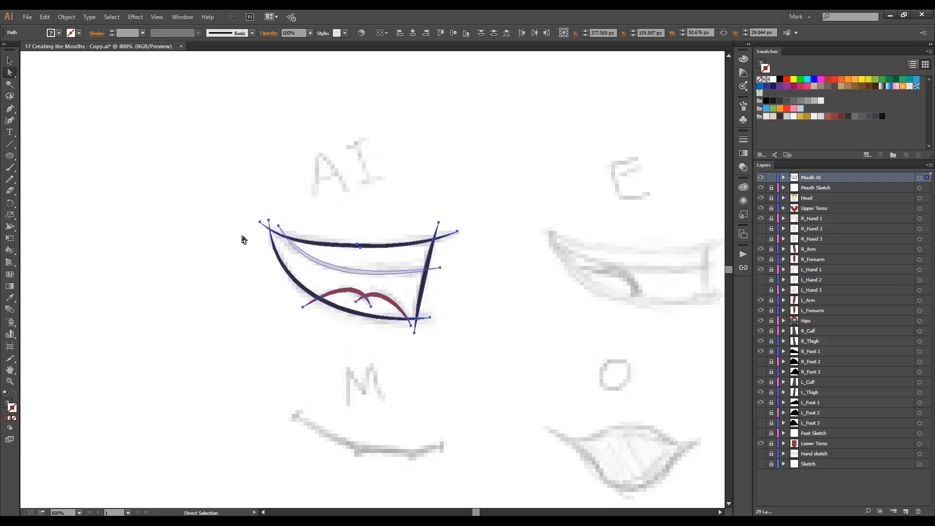
Convert the mouth paths into a Live Paint group and expand it into separate pieces.
key("ctrl+alt+x")
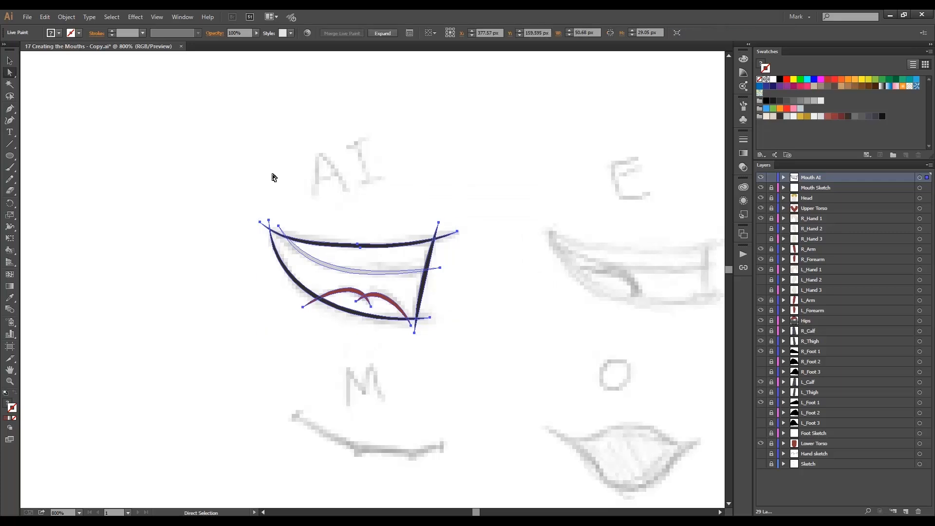
left_click(381, 34)
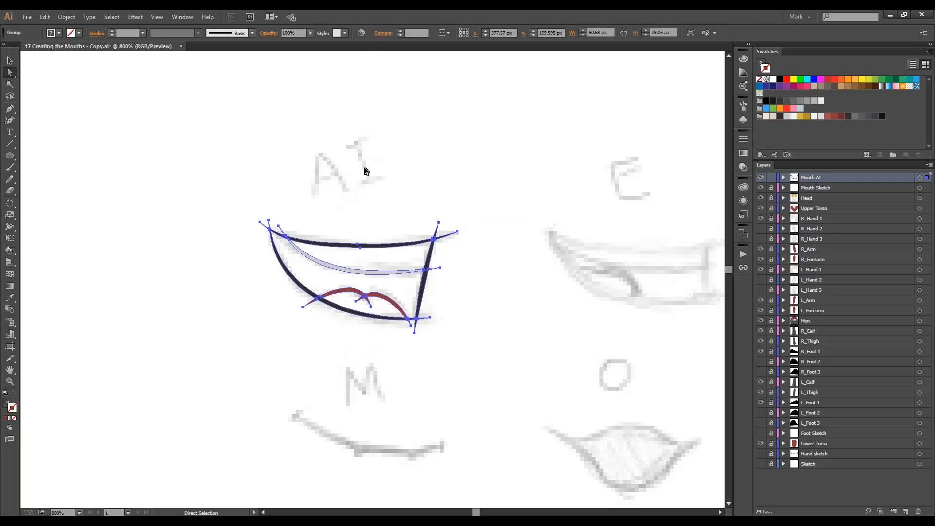
left_click(410, 207)
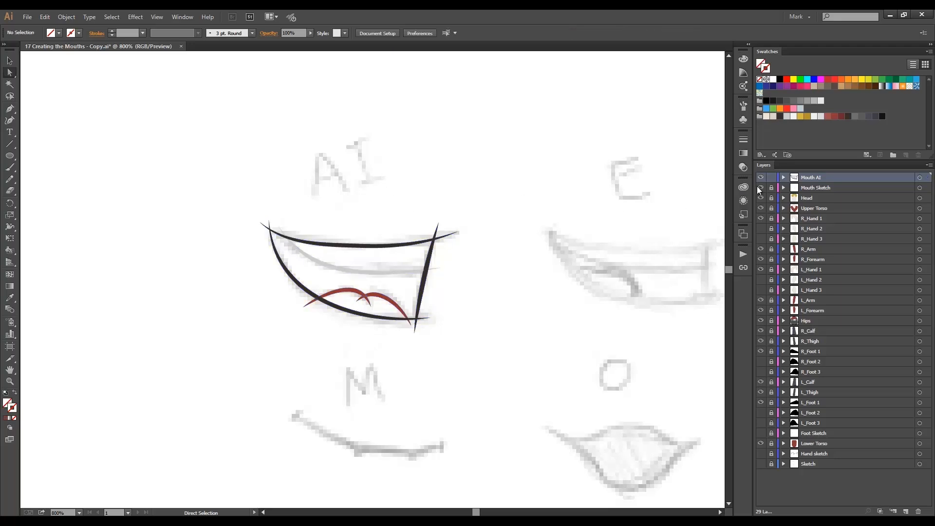
Hide the Mouth Sketch layer and delete the overshooting line ends at the mouth's left corner, the right side line and the tongue.
left_click(760, 188)
left_click(269, 224)
key("Delete")
left_click(262, 225)
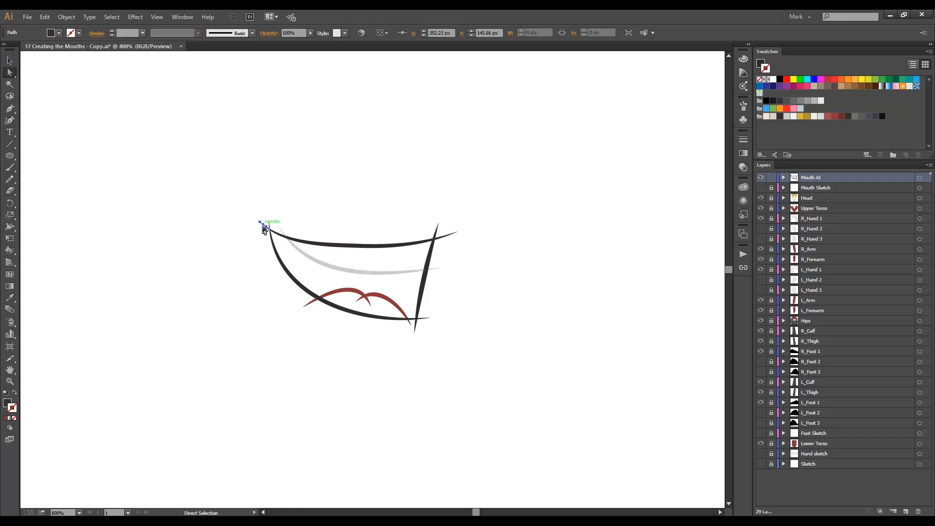
key("Delete")
left_click(438, 228)
key("Delete")
left_click(416, 326)
key("Delete")
left_click(307, 306)
key("Delete")
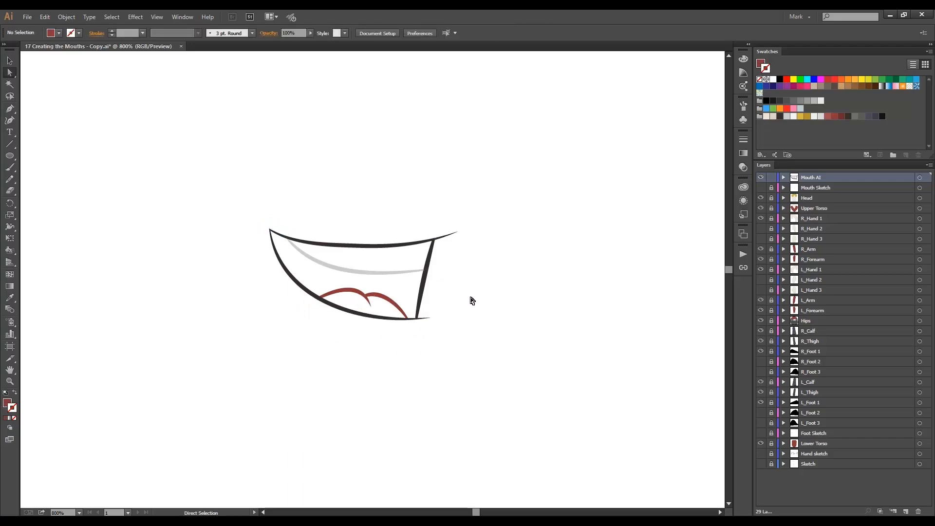
Recolor the upper piece of the mouth's right side line with the light grey of the teeth line.
left_click(430, 261)
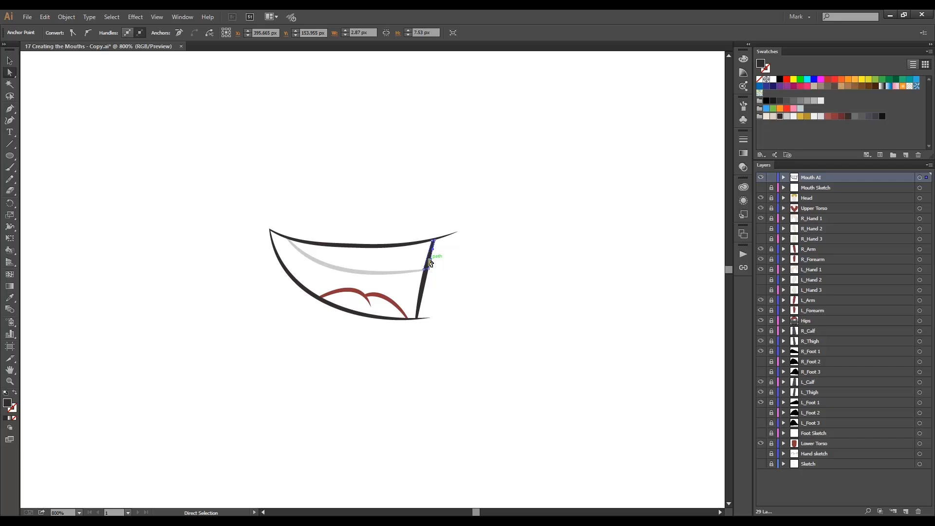
key("i")
left_click(405, 269)
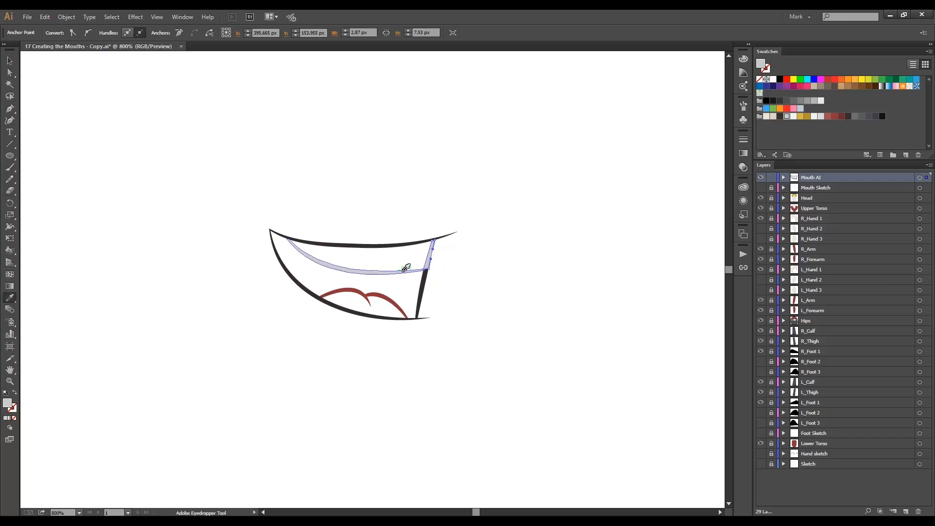
key("a")
left_click(448, 264)
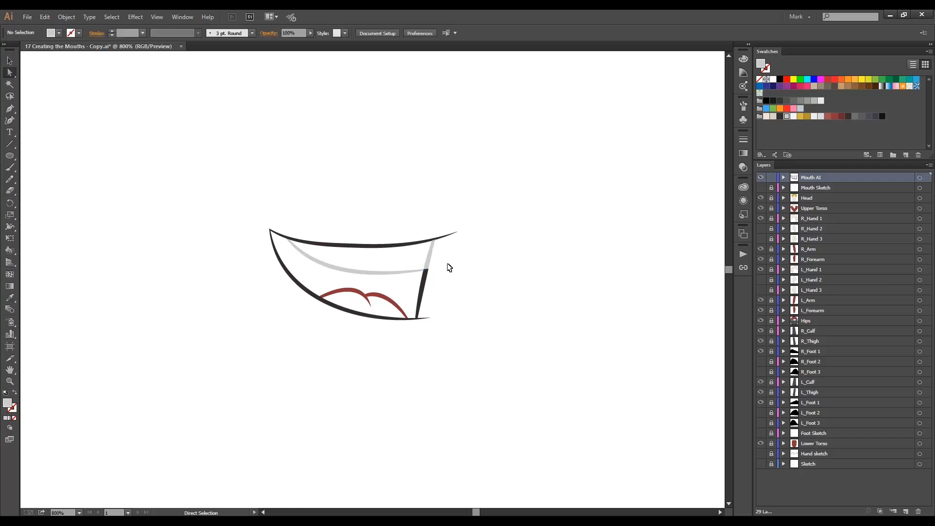
Recolor the small dark overlap piece where the teeth line meets the right side line in the same light grey.
left_click_drag(439, 263, 411, 280)
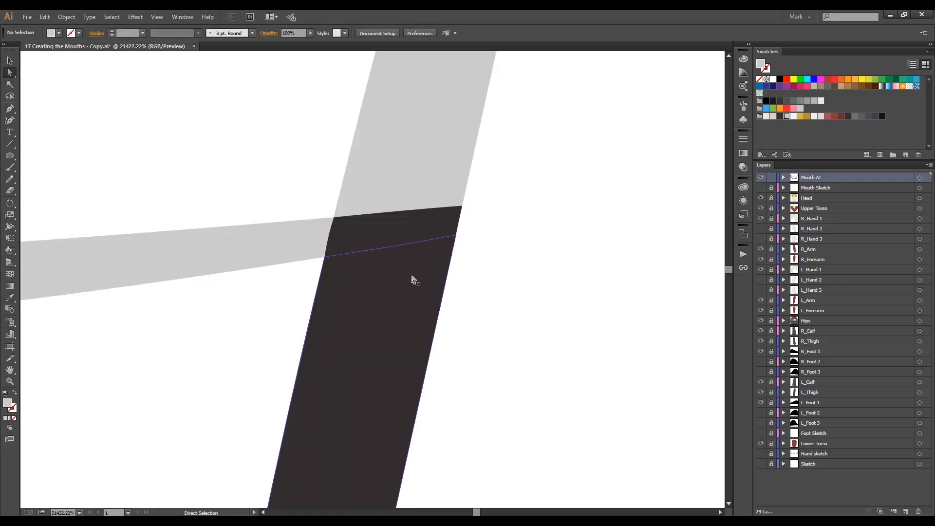
left_click(395, 239)
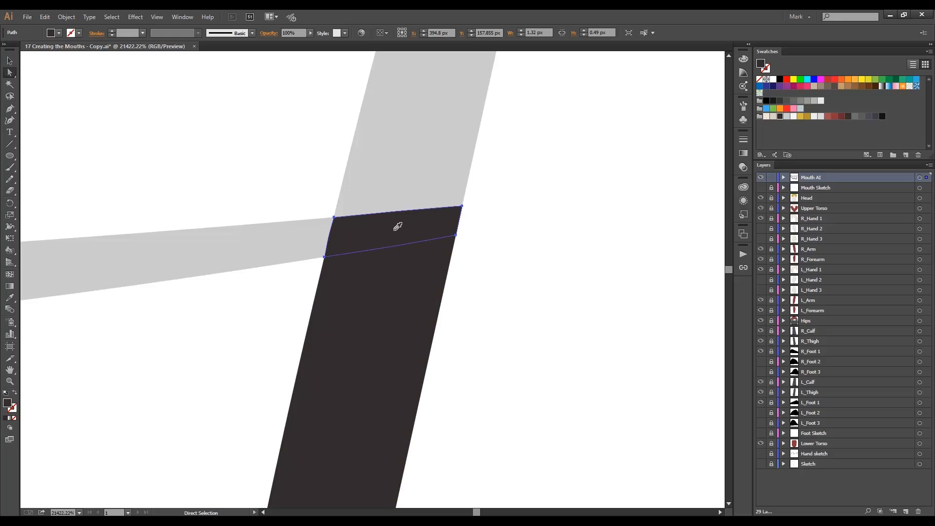
key("i")
left_click(399, 173)
key("ctrl+shift+a")
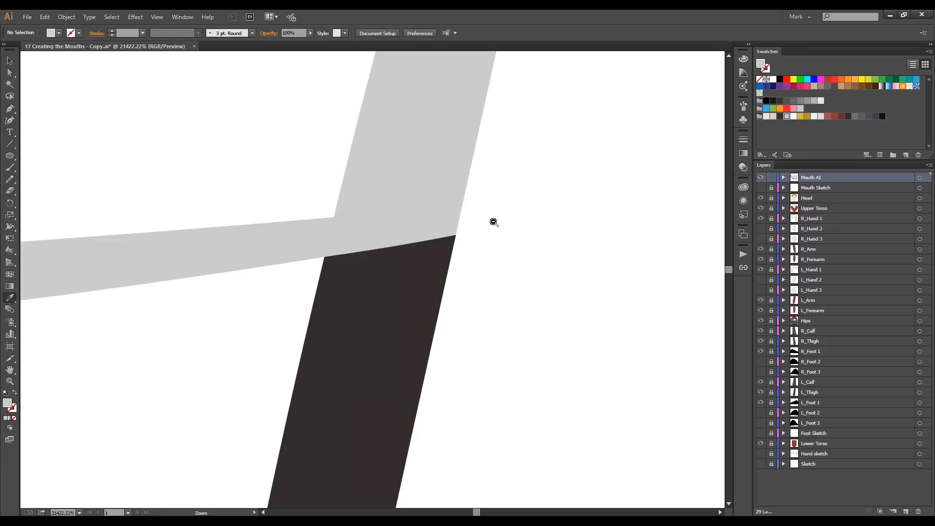
Convert all the AI mouth pieces into one Live Paint group.
left_click(495, 221, "ctrl+alt")
left_click(285, 288, "ctrl+alt")
left_click(281, 244, "ctrl+alt")
left_click(283, 248, "ctrl+alt")
left_click(293, 292, "ctrl+alt")
left_click(295, 296, "ctrl+alt")
left_click(298, 297, "ctrl+alt")
left_click(326, 298, "ctrl+alt")
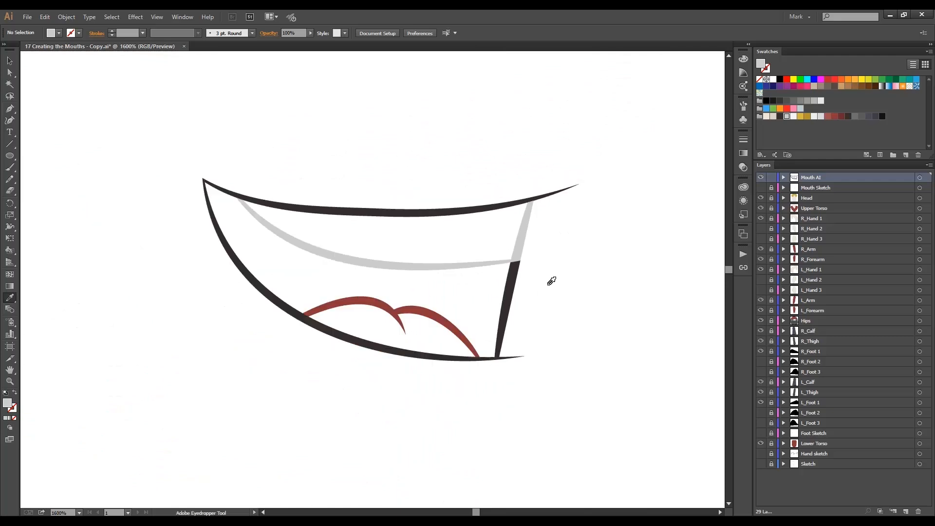
key("a")
key("ctrl+a")
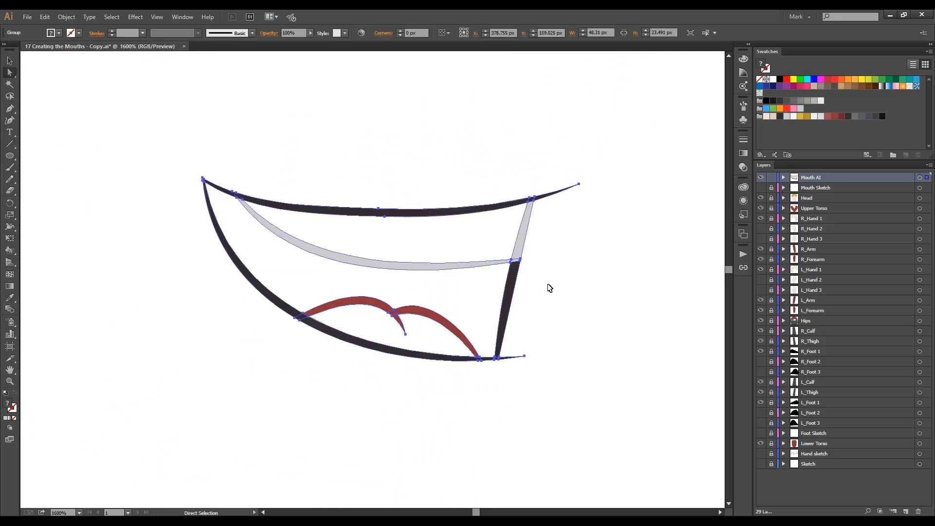
key("ctrl+alt+x")
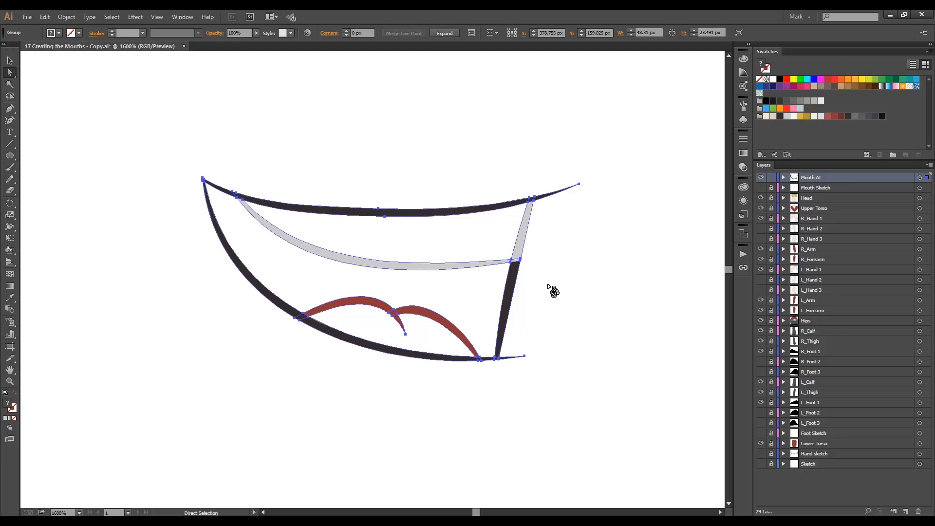
Fill the mouth interior with the dark outline color and the teeth area with off-white using the Live Paint Bucket.
key("k")
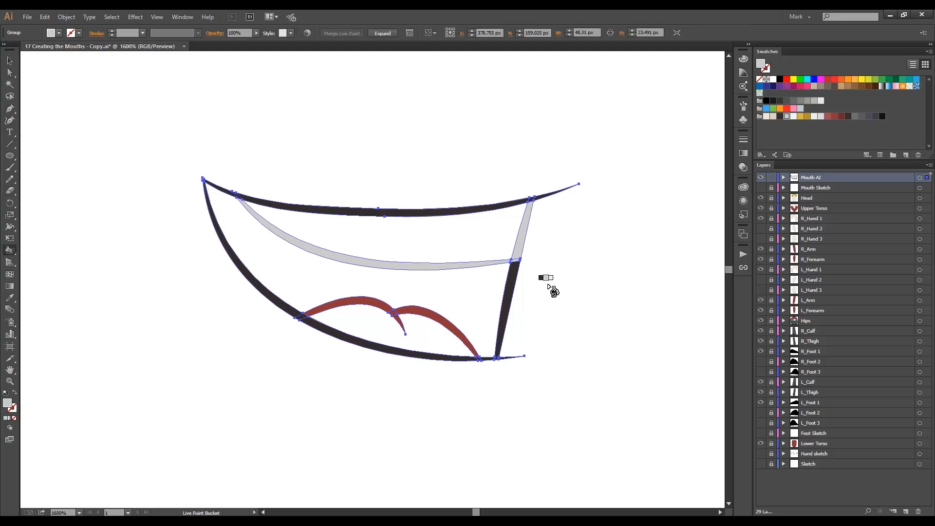
key("Left")
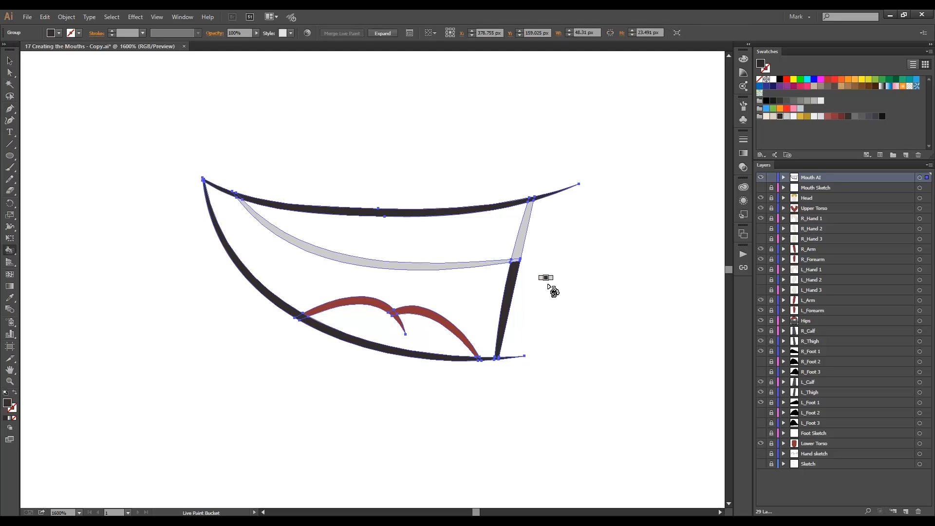
left_click(477, 288)
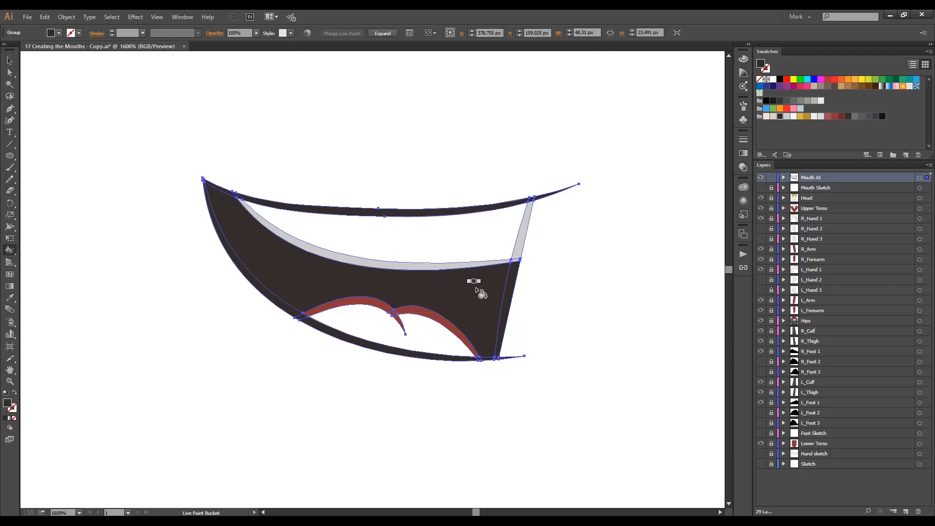
key("Right")
key("Right")
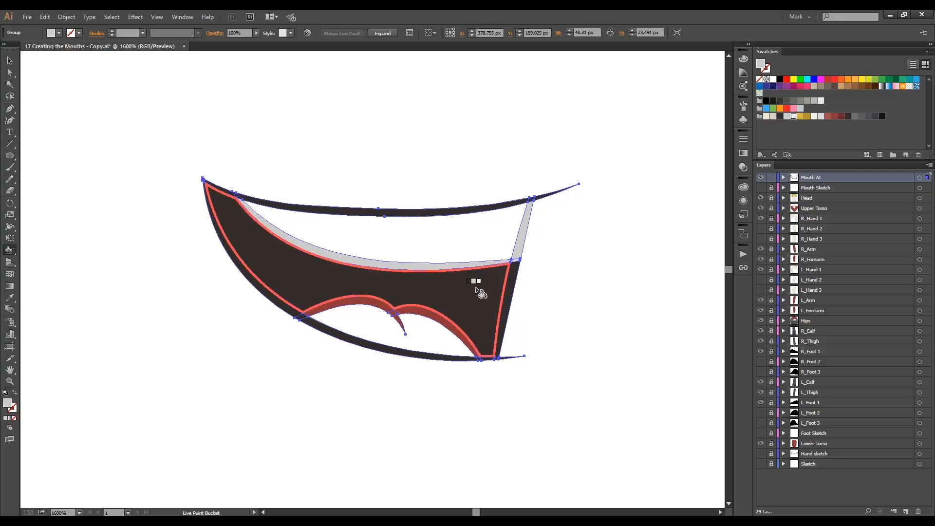
left_click(470, 252)
Fill the tongue area with the lighter red swatch using the Live Paint Bucket and deselect the artwork.
key("Right")
key("Right")
key("Right")
key("Right")
key("Right")
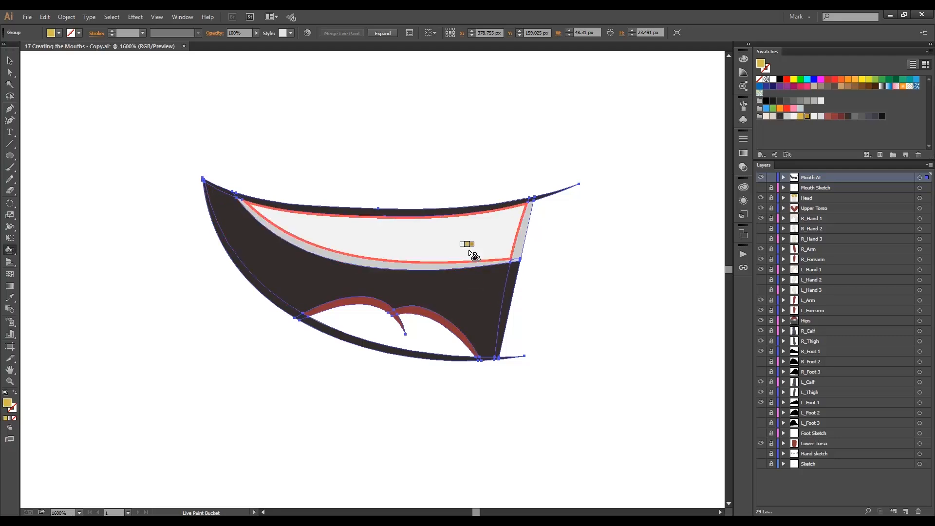
left_click(418, 332)
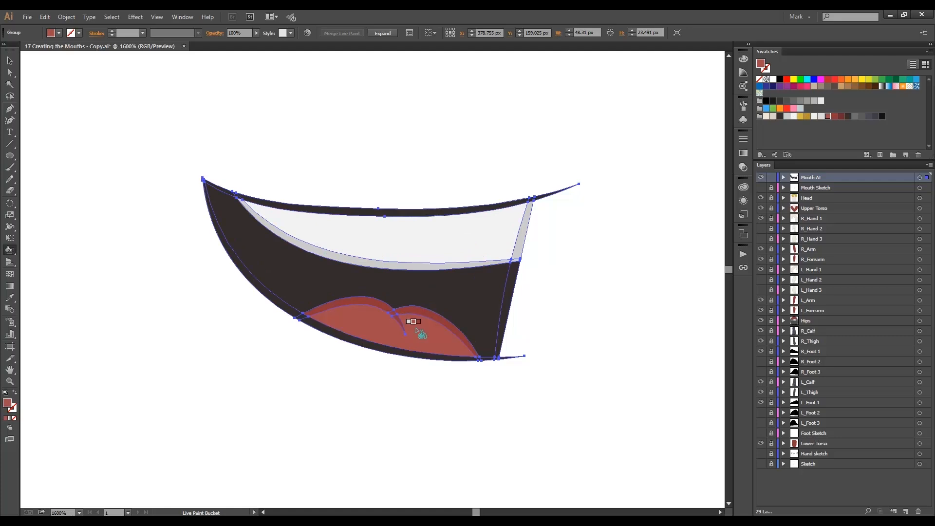
key("a")
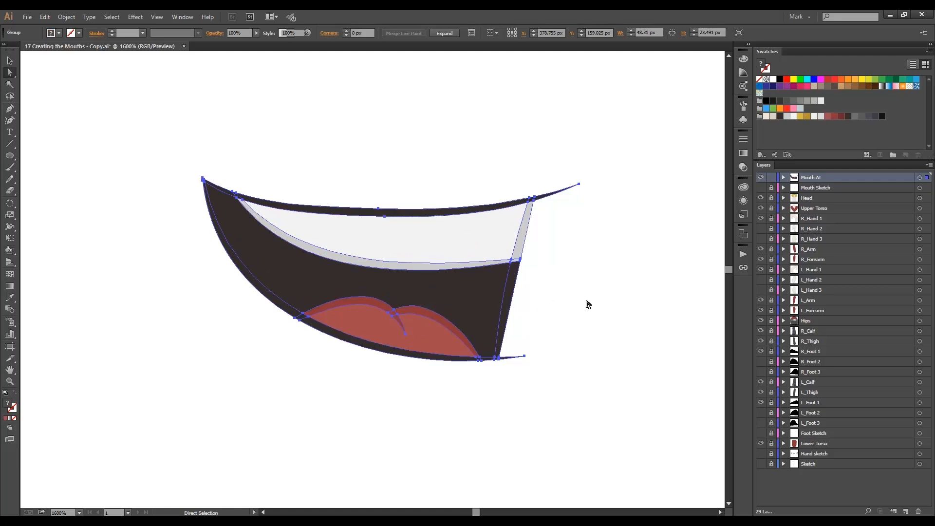
left_click(587, 304)
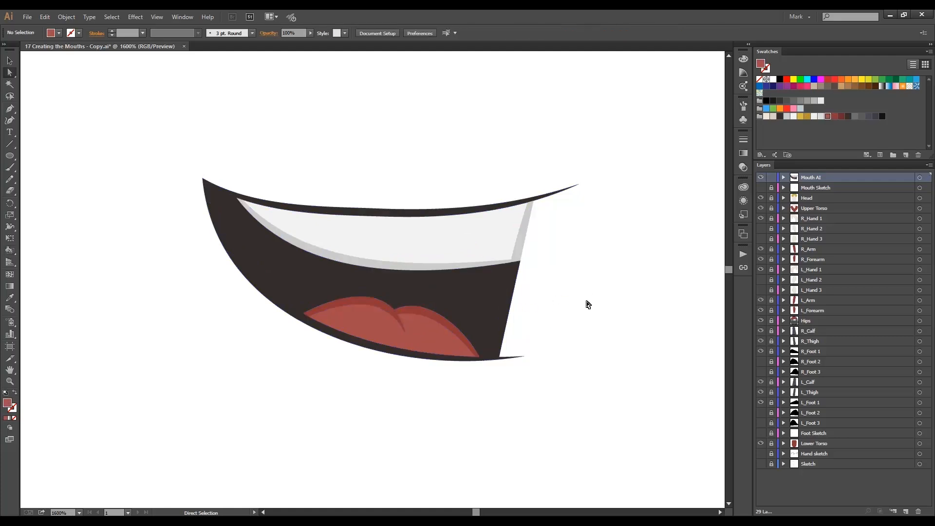
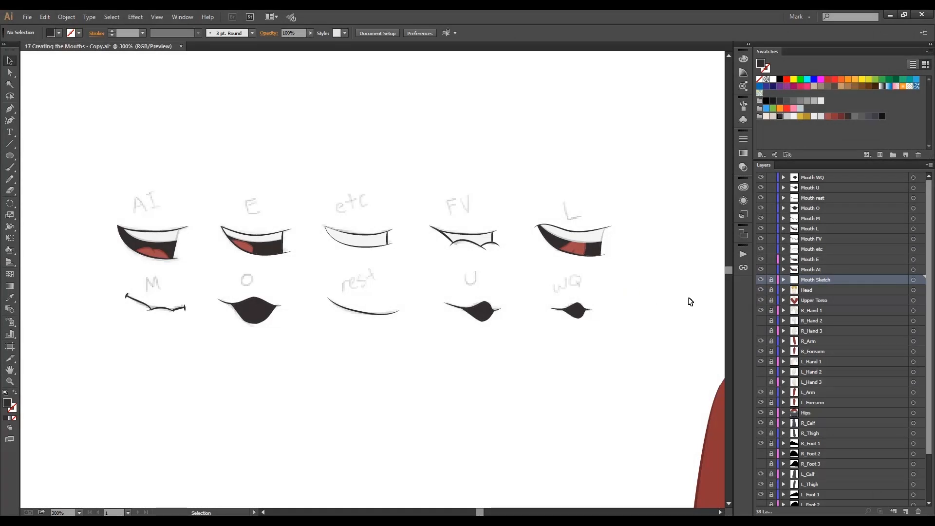
Hide the Mouth Sketch layer.
left_click(761, 280)
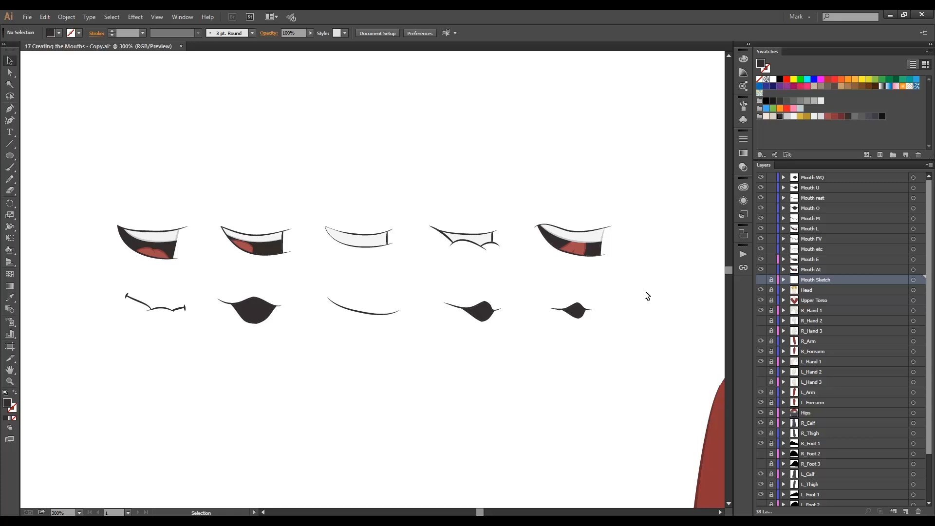
key("a")
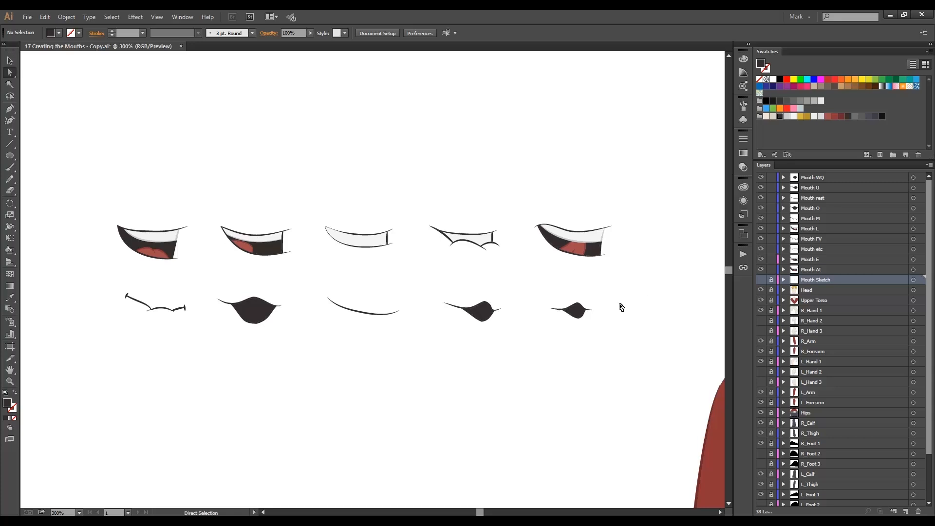
left_click_drag(588, 312, 632, 319)
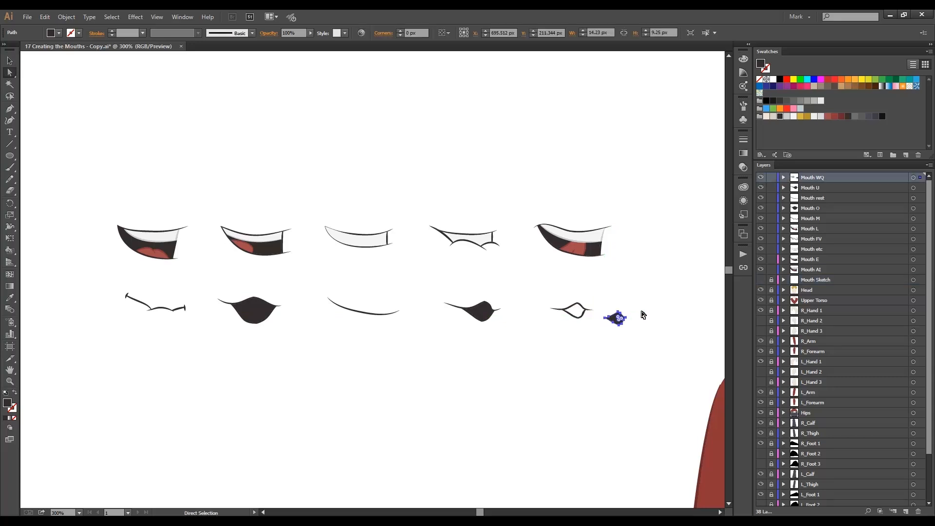
key("ctrl+z")
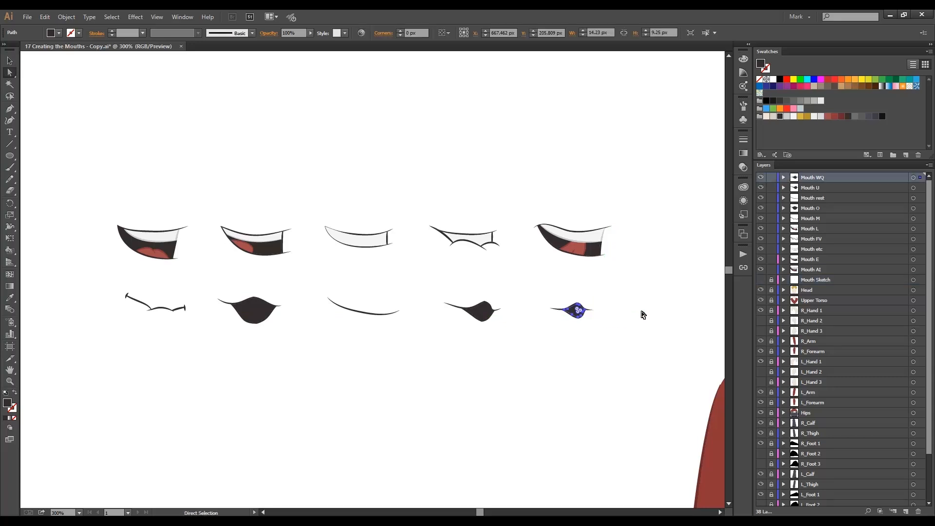
Group all the WQ mouth pieces and check the contents of the Mouth WQ layer.
key("v")
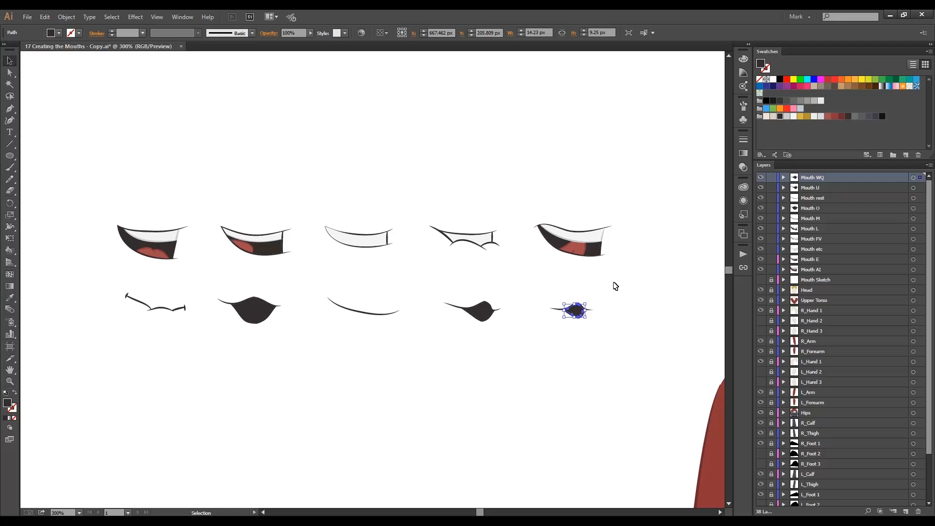
left_click_drag(610, 288, 544, 332)
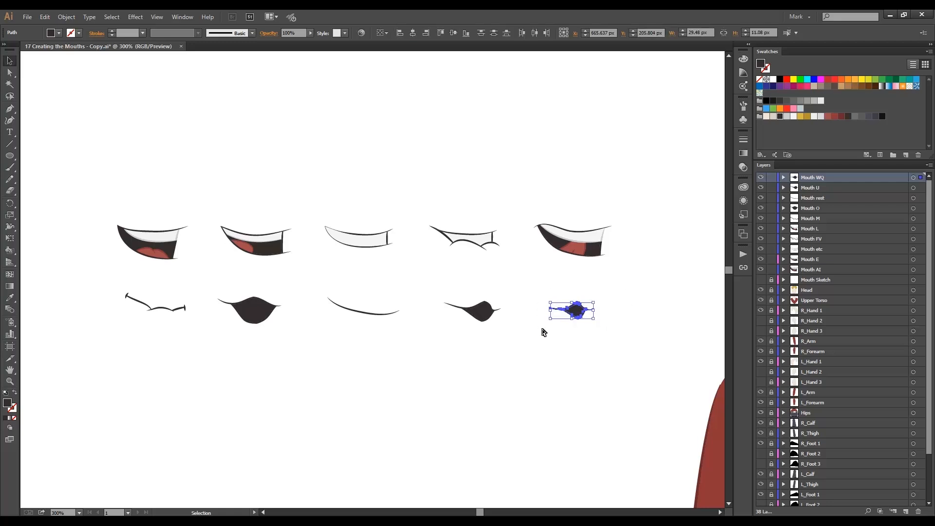
key("ctrl+g")
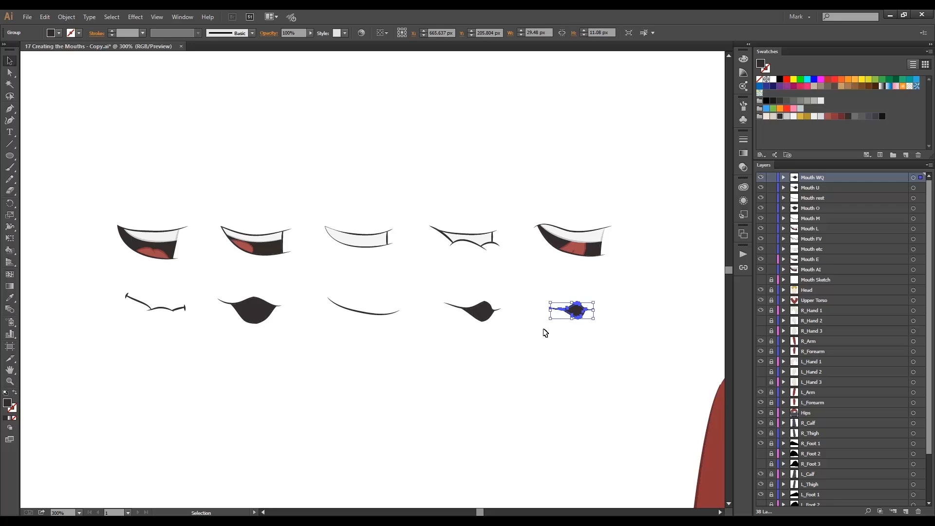
left_click(67, 18)
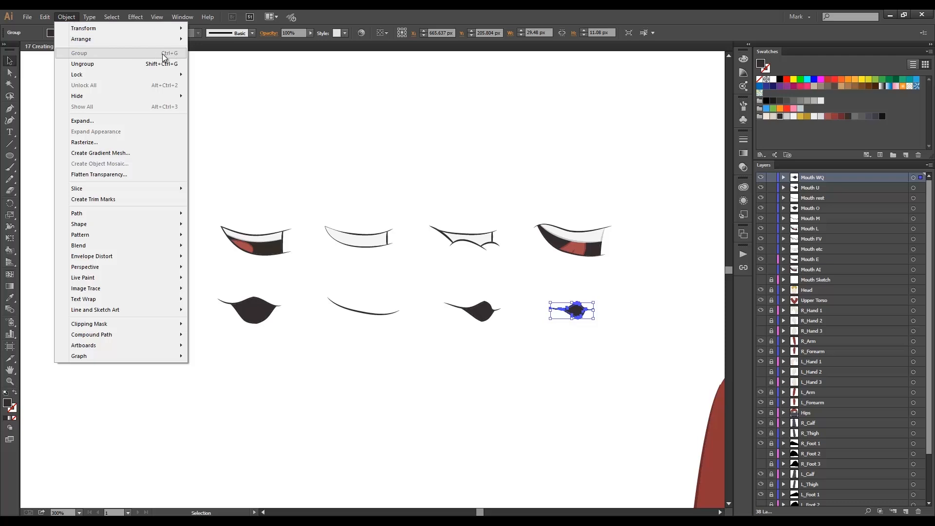
left_click(642, 237)
left_click(650, 276)
left_click(784, 178)
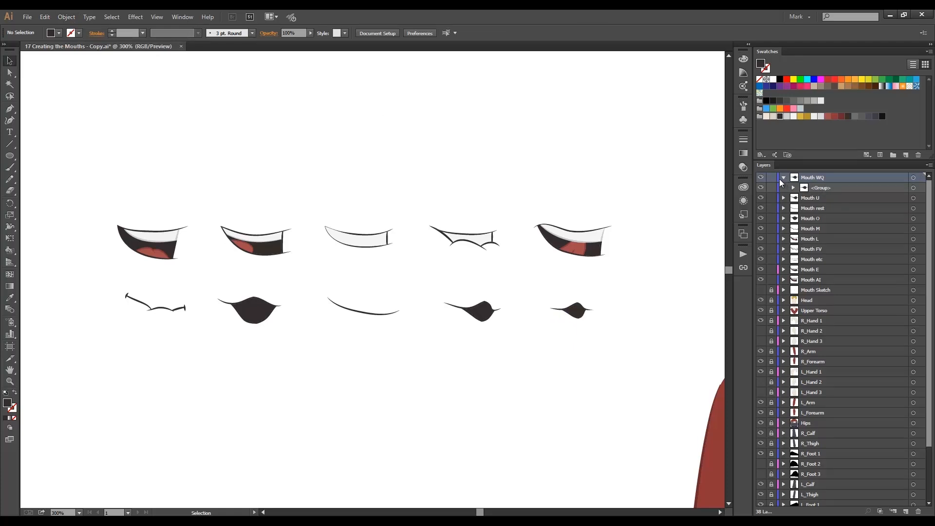
left_click(784, 179)
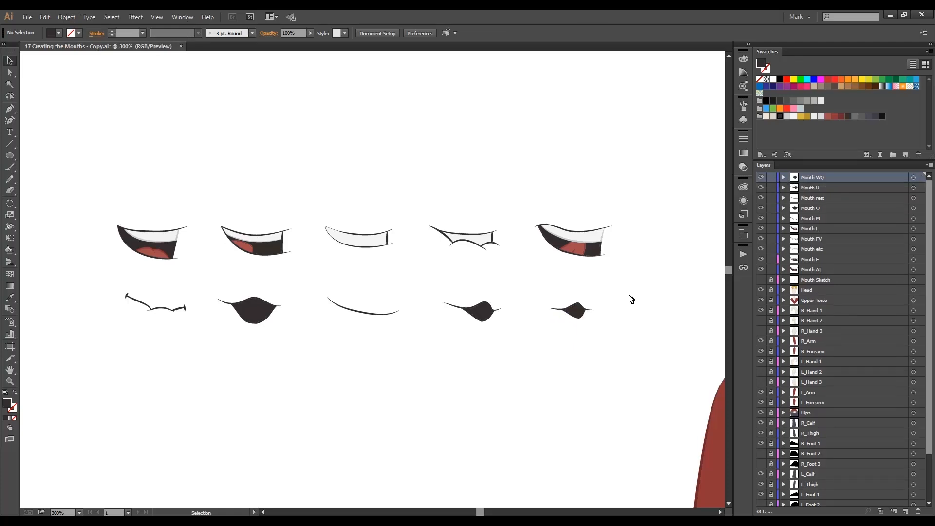
Group the pieces of each of the U, O, rest, M, L, FV, etc and E mouths separately, then deselect.
left_click_drag(520, 288, 428, 339)
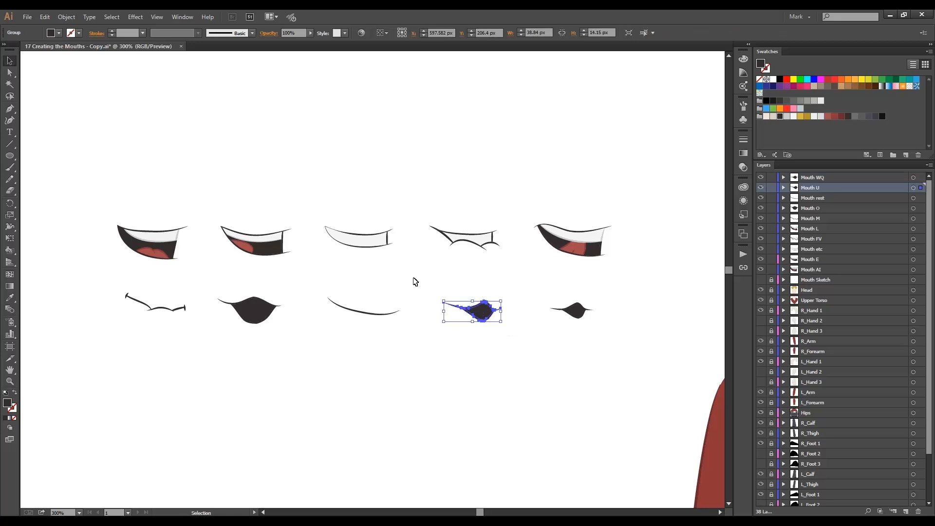
left_click_drag(299, 282, 214, 329)
left_click_drag(416, 285, 318, 338)
left_click_drag(193, 287, 115, 322)
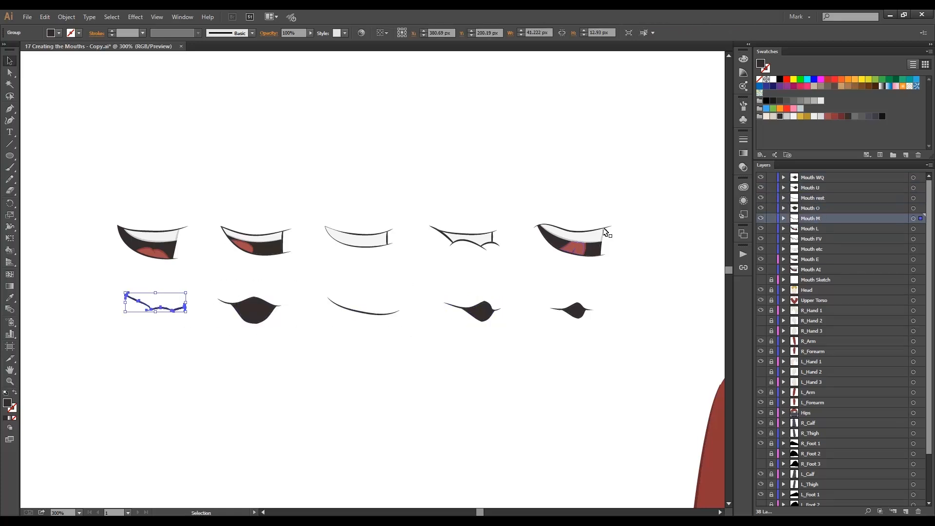
left_click_drag(636, 210, 521, 268)
left_click_drag(511, 212, 422, 270)
left_click_drag(407, 210, 315, 271)
left_click_drag(302, 209, 215, 271)
left_click(215, 271)
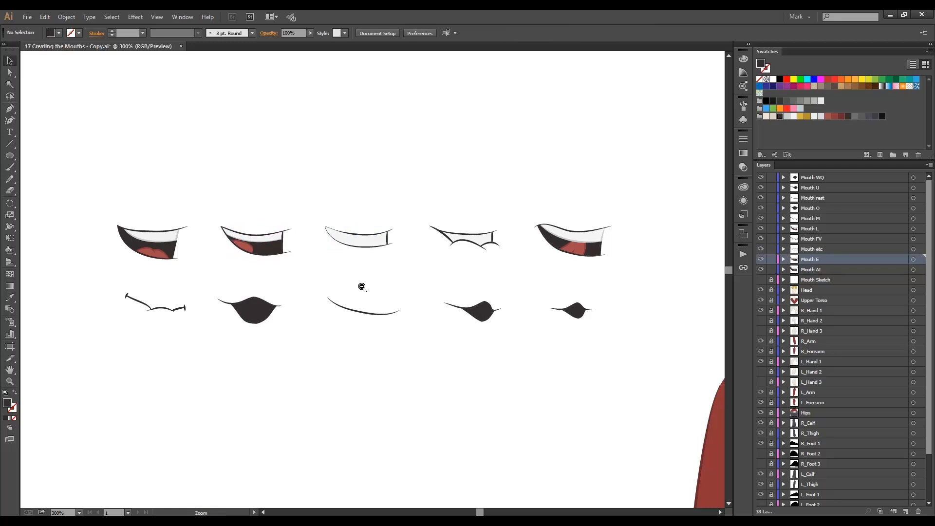
Hide the Head and Upper Torso layers and show the character's Sketch layer.
left_click(485, 315, "ctrl+alt")
left_click(498, 315, "ctrl+alt")
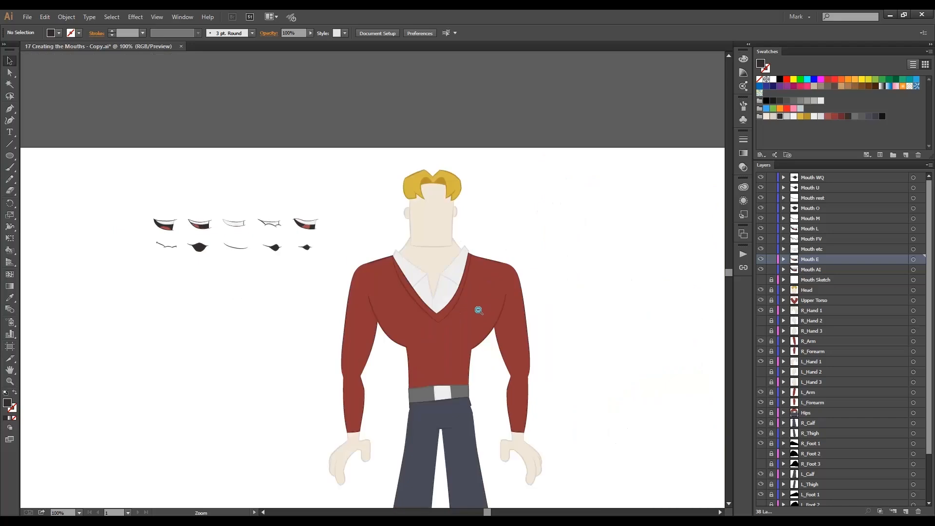
left_click_drag(472, 309, 428, 224)
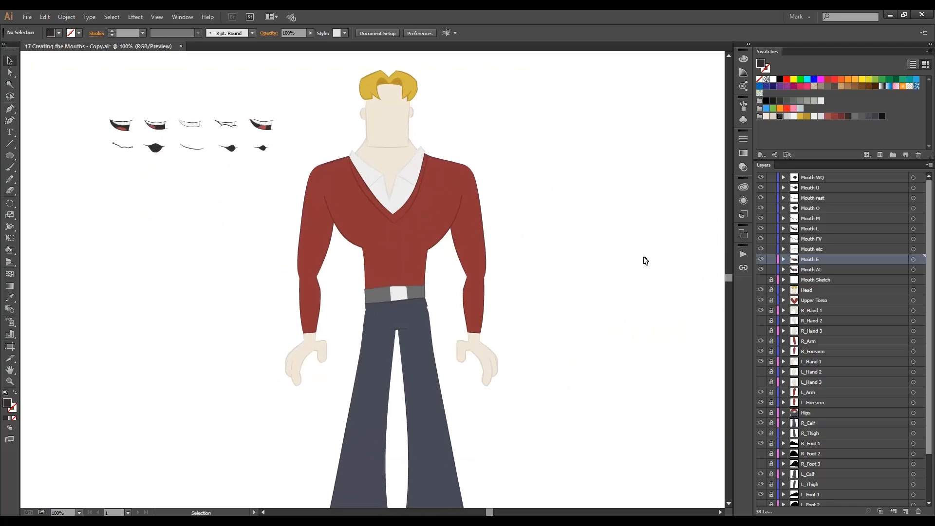
left_click(761, 291)
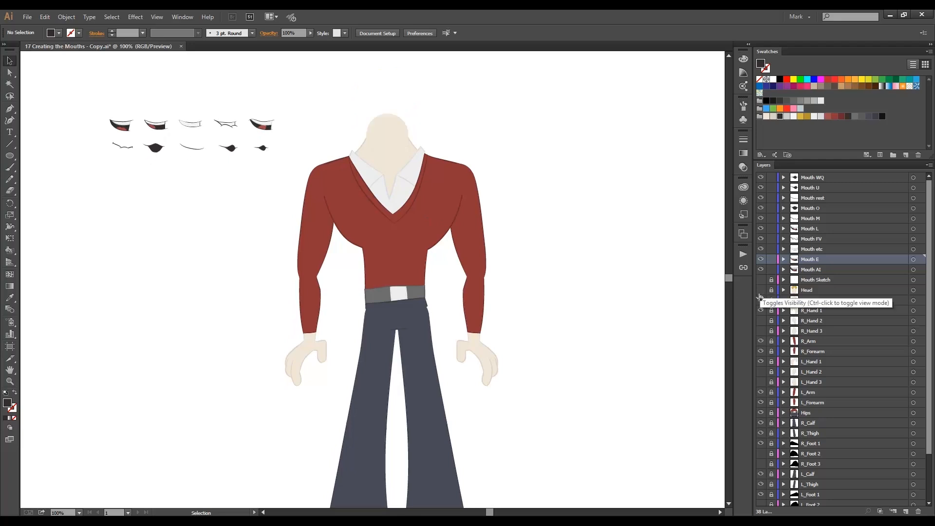
left_click(761, 300)
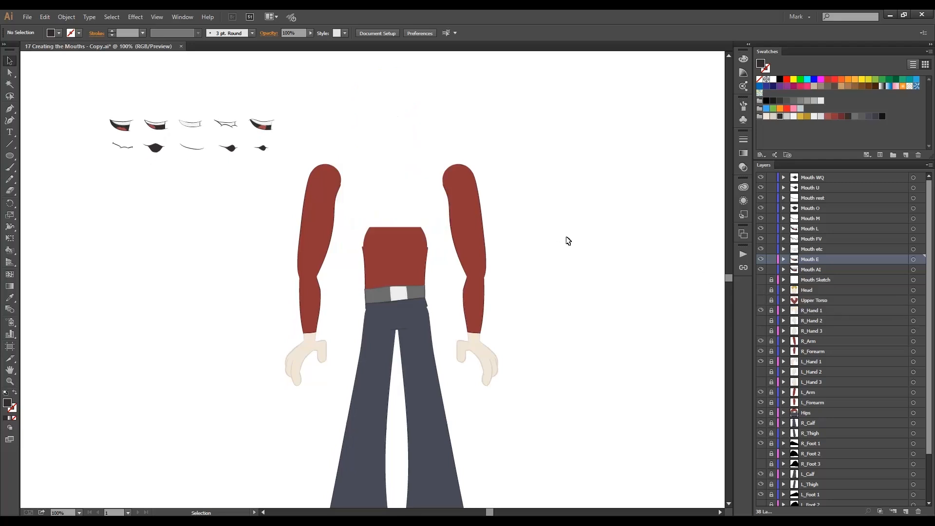
scroll(853, 306, "down", 3)
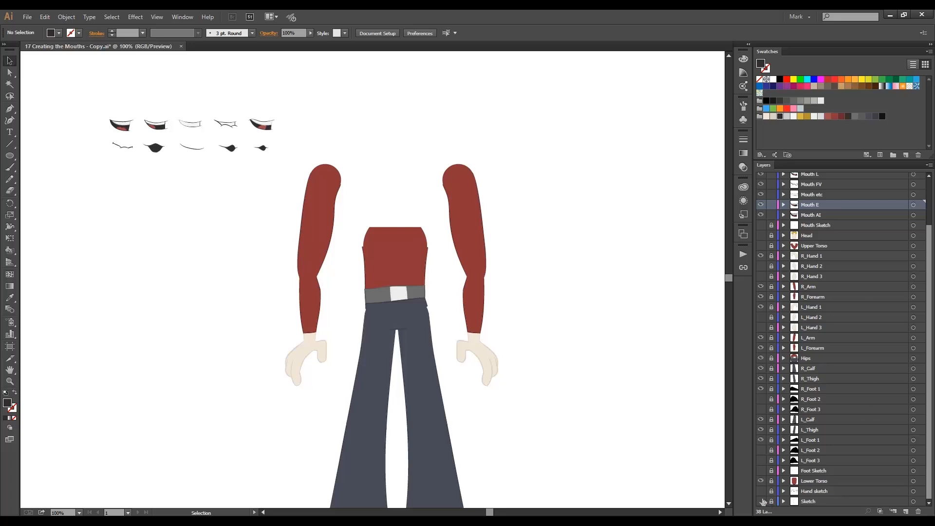
left_click(761, 501)
scroll(798, 256, "up", 3)
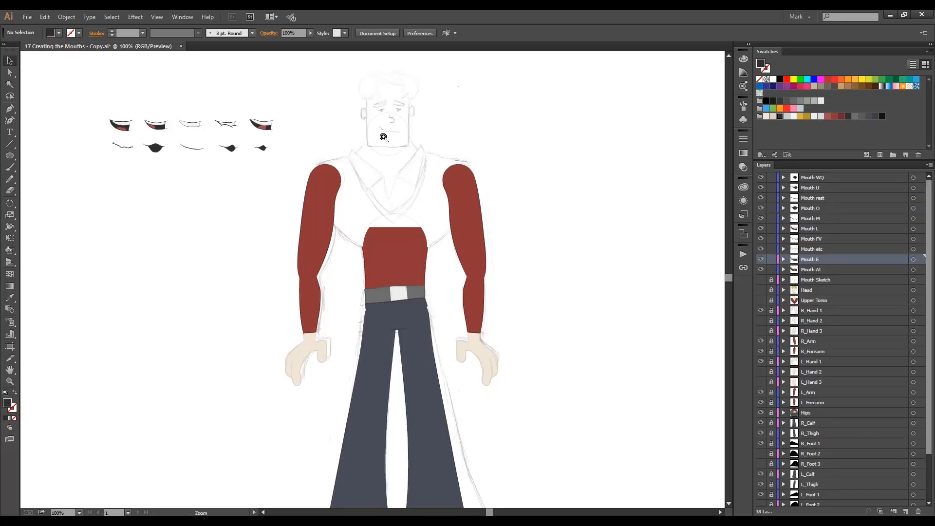
Move the rest mouth onto the face, using the sketched mouth as the position guide, and deselect it.
left_click(384, 138, "ctrl")
left_click(358, 264, "ctrl")
mouse_move(340, 283)
left_mouse_down()
mouse_move(554, 250)
mouse_move(534, 268)
left_mouse_up()
mouse_move(214, 312)
left_mouse_down()
mouse_move(579, 310)
mouse_move(608, 280)
left_mouse_up()
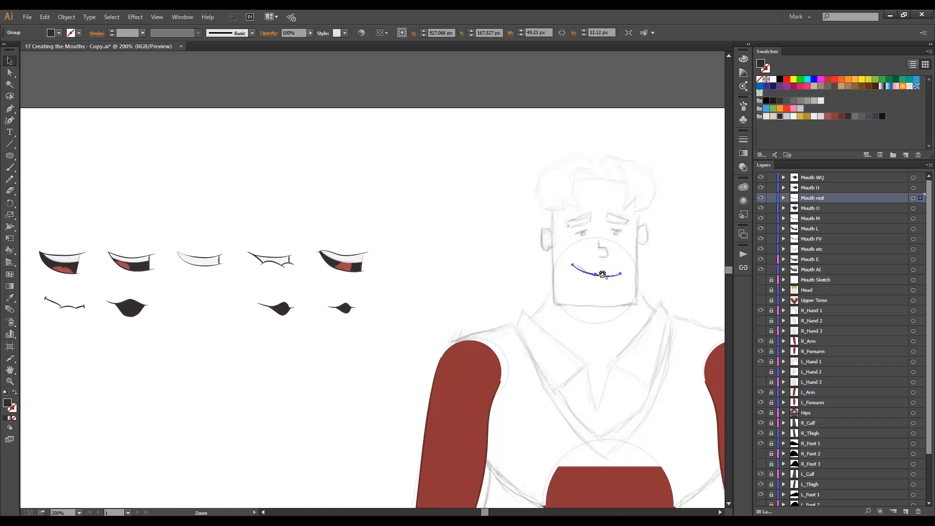
left_click(605, 275, "ctrl")
left_click_drag(367, 282, 371, 276)
left_click(446, 306)
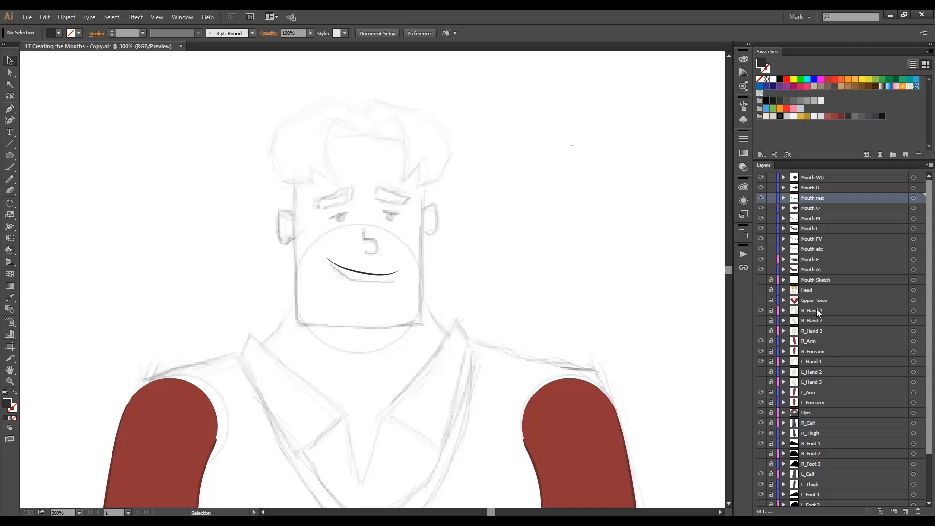
Hide the Sketch layer and show the Upper Torso and Head layers.
scroll(829, 376, "down", 3)
left_click(760, 501)
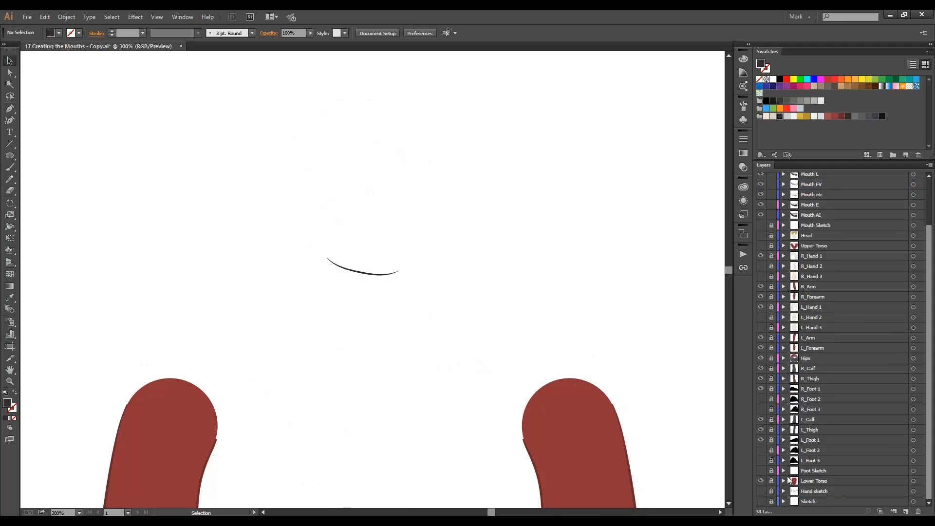
scroll(853, 420, "up", 3)
scroll(857, 404, "up", 1)
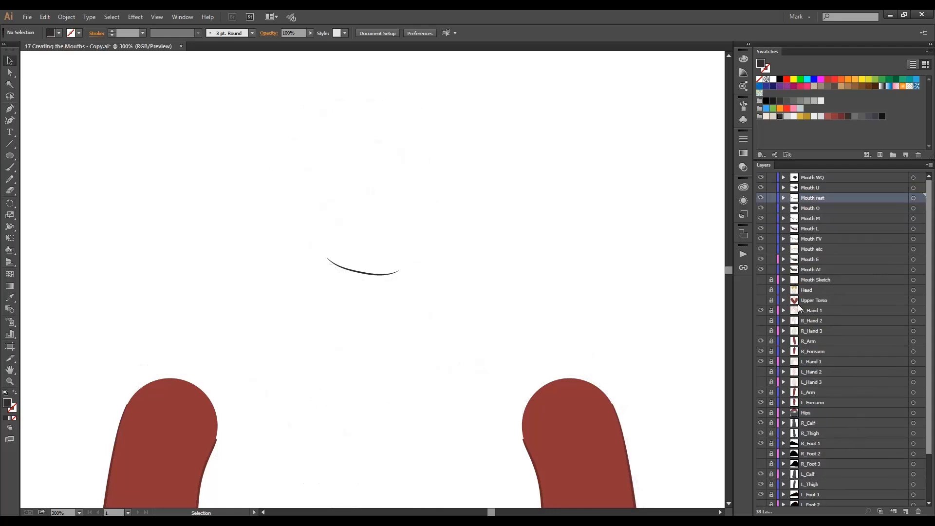
left_click(760, 300)
left_click(758, 291)
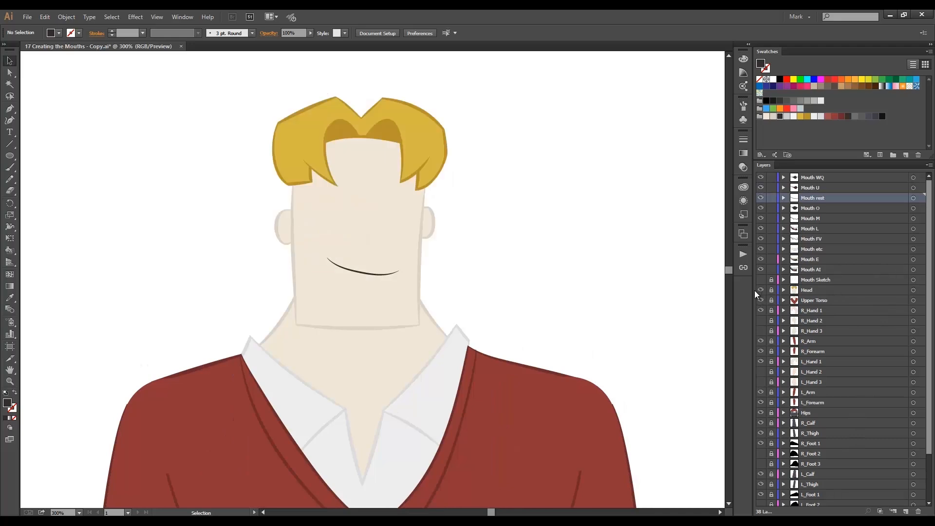
Move the AI mouth onto the face in line with the rest mouth and hide the Mouth rest layer.
scroll(225, 295, "down", 1)
left_click_drag(225, 295, 503, 264)
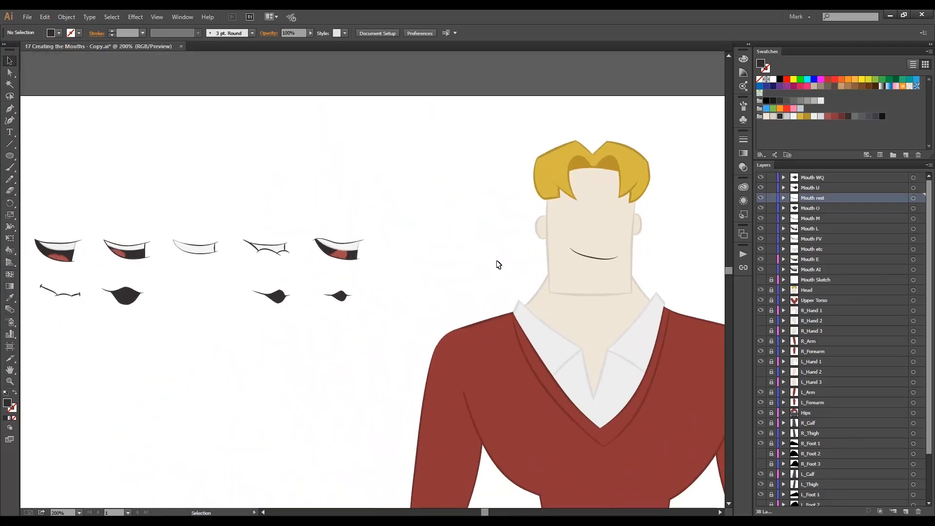
left_click_drag(67, 254, 515, 265)
left_click(568, 265, "ctrl")
left_click(387, 278, "ctrl")
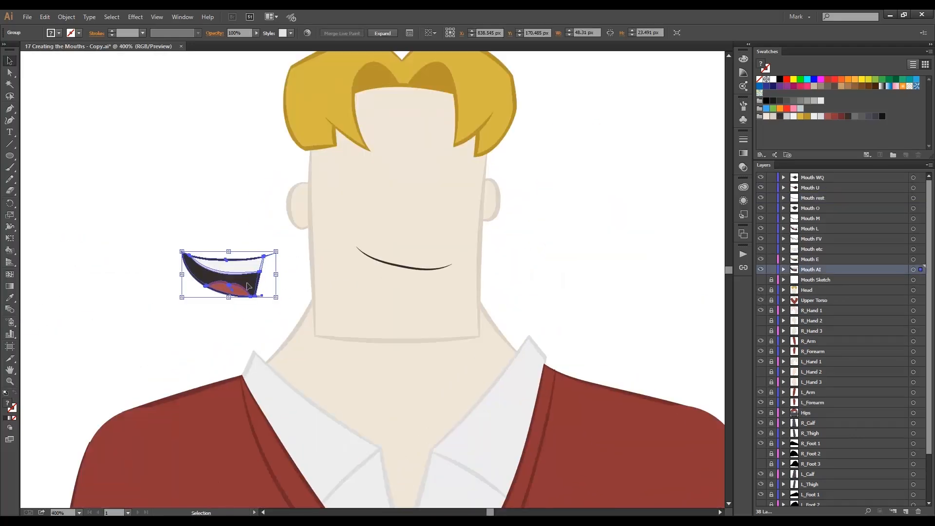
left_click_drag(247, 286, 422, 285)
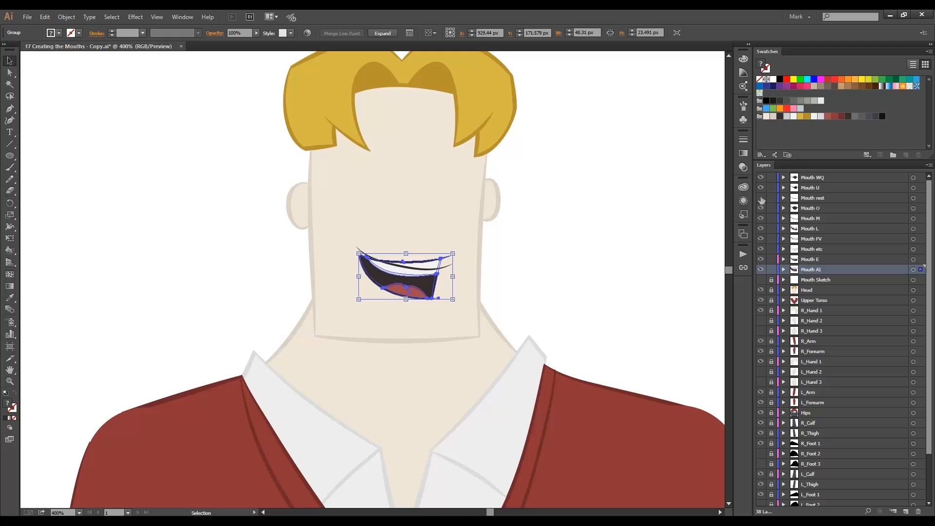
left_click(501, 257)
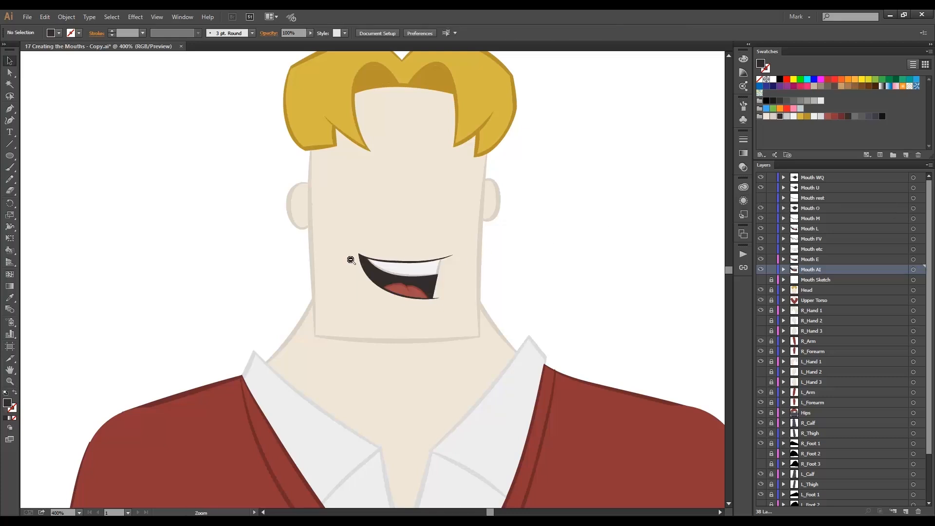
Move the E mouth onto the face and align its upper lip line with the AI mouth.
left_click(351, 260, "ctrl+alt")
left_click(360, 273, "ctrl+alt")
left_click_drag(209, 292, 346, 286)
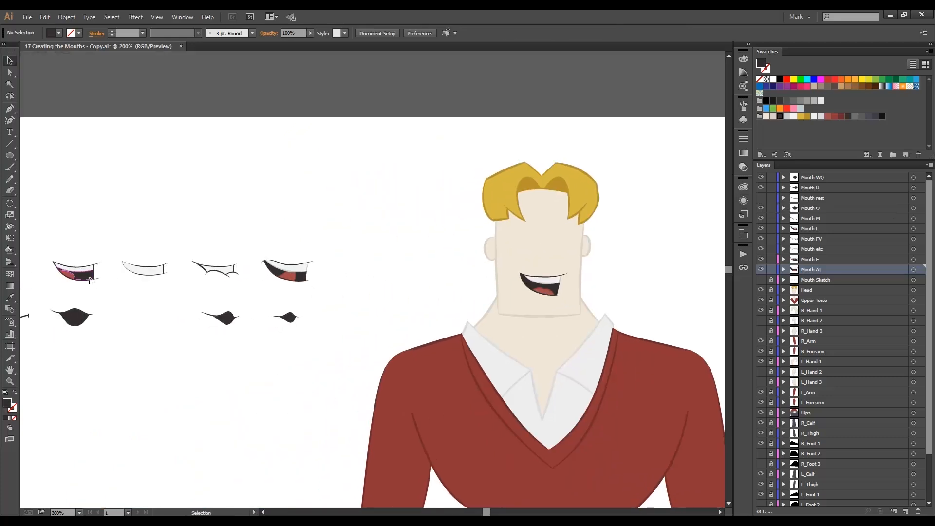
left_click_drag(92, 280, 482, 289)
left_click(538, 284, "ctrl")
left_click(380, 280, "ctrl")
left_click(378, 278, "ctrl")
left_click_drag(194, 289, 396, 291)
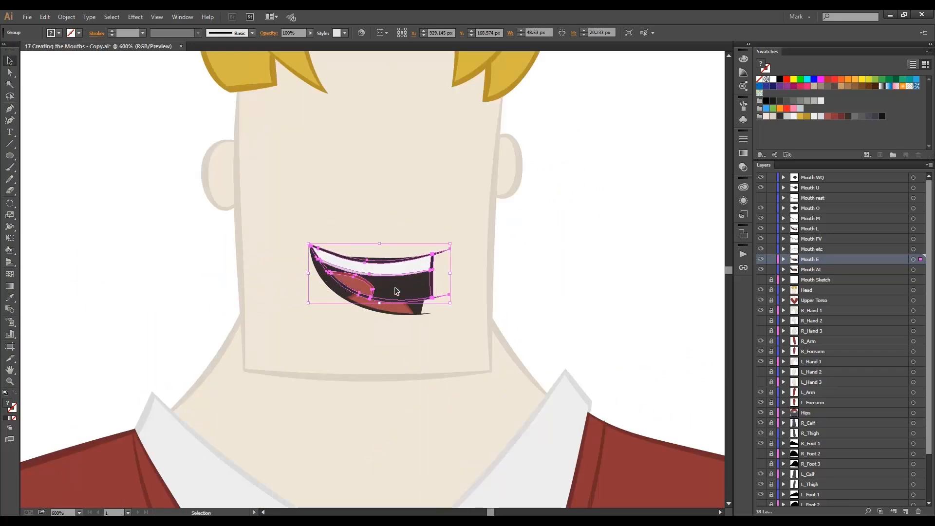
Move the etc mouth onto the face over the AI and E mouths.
left_click(324, 298, "ctrl+alt")
left_click(325, 298, "ctrl+alt")
left_click(337, 297, "ctrl+alt")
left_click_drag(242, 294, 406, 292)
left_click_drag(217, 236, 537, 252)
left_click(583, 258, "ctrl")
left_click(412, 274, "ctrl")
Move the FV and L mouths onto the face, lined up with the mouths already placed there.
left_click_drag(232, 277, 610, 262)
left_click(119, 264, "ctrl+alt")
left_click(224, 299, "ctrl+alt")
left_click(239, 298, "ctrl+alt")
left_click_drag(295, 271, 398, 262)
left_click(198, 269, "ctrl+alt")
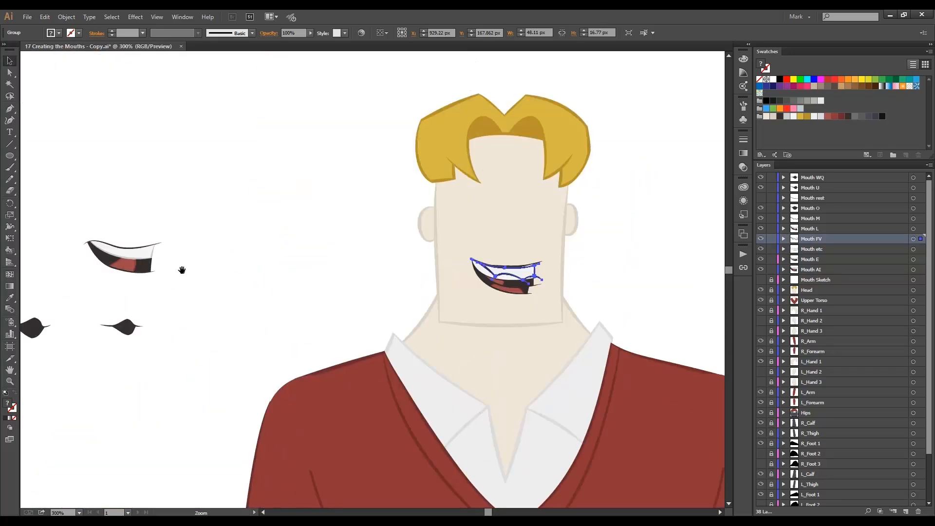
left_click_drag(132, 253, 515, 272)
Move the M mouth onto the face over the other mouths, nudge its height and deselect it.
left_click_drag(203, 321, 617, 238)
left_click_drag(148, 239, 692, 214)
left_click_drag(692, 214, 209, 238)
left_click_drag(200, 245, 454, 206)
key("Down")
key("Down")
key("Down")
key("Up")
key("Up")
key("Up")
left_click(216, 273)
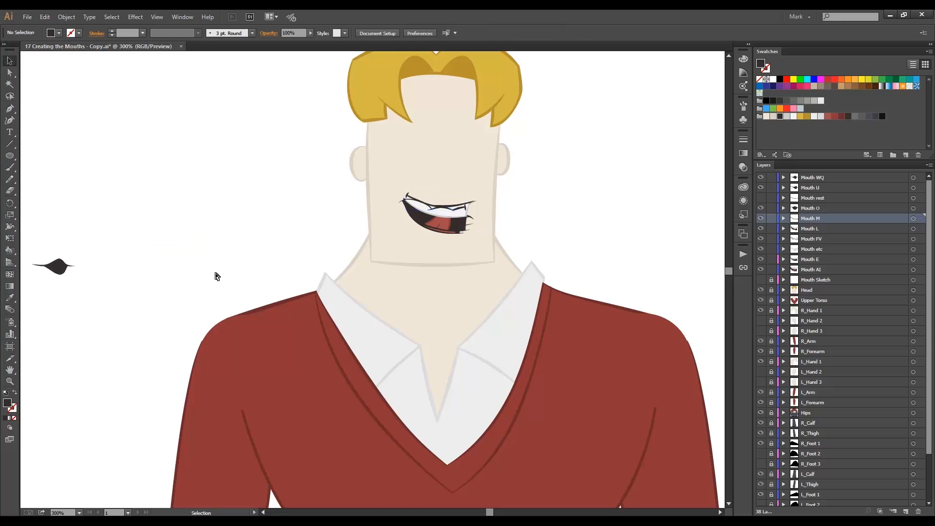
Move the O, U and WQ mouths onto the face over the other mouths and deselect.
left_click(217, 254, "ctrl+alt")
left_click_drag(53, 280, 651, 226)
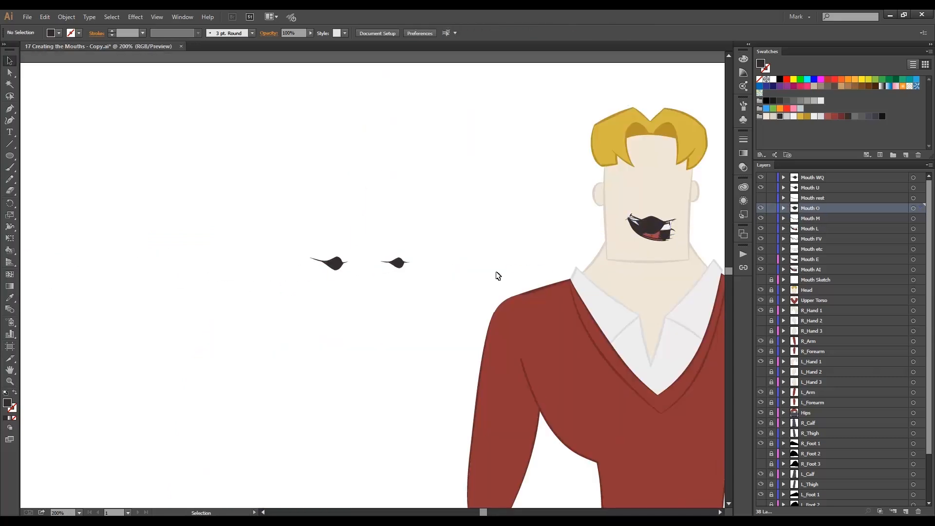
left_click_drag(497, 273, 302, 283)
left_click_drag(139, 272, 457, 237)
left_click_drag(202, 272, 456, 236)
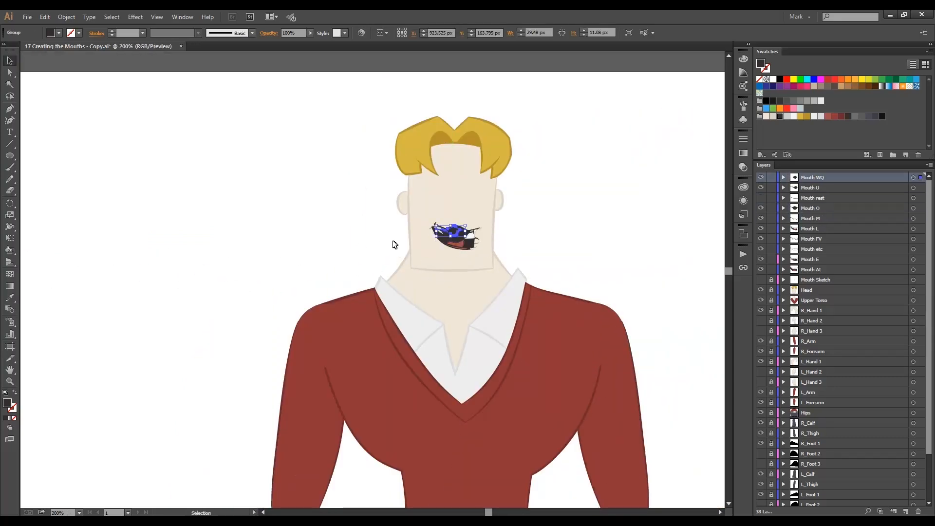
left_click(393, 243)
left_click(455, 245, "ctrl")
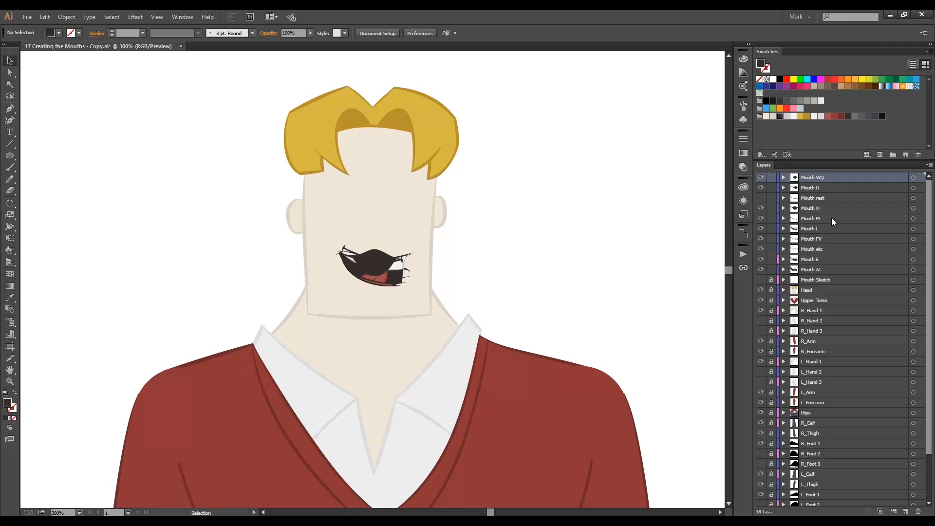
Turn on the Mouth rest layer and hide all the other mouth layers.
left_click(763, 199)
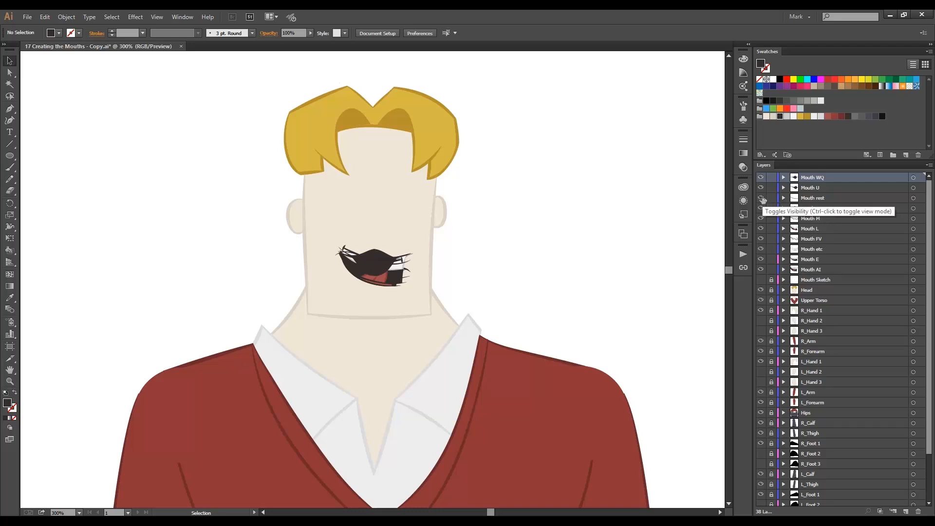
left_click_drag(762, 189, 761, 272)
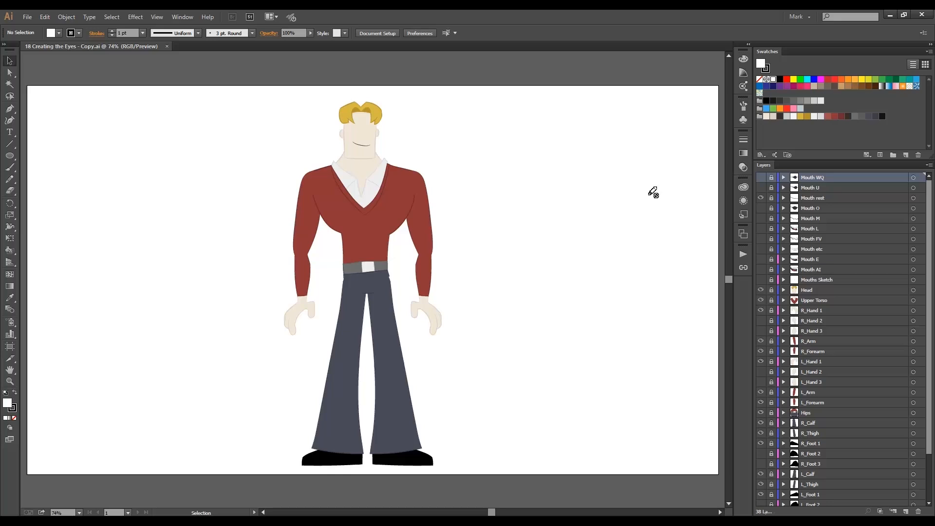
Add a new layer above the mouth layers and name it Eyes Sketch.
left_click(906, 512)
double_click(795, 180)
type("E")
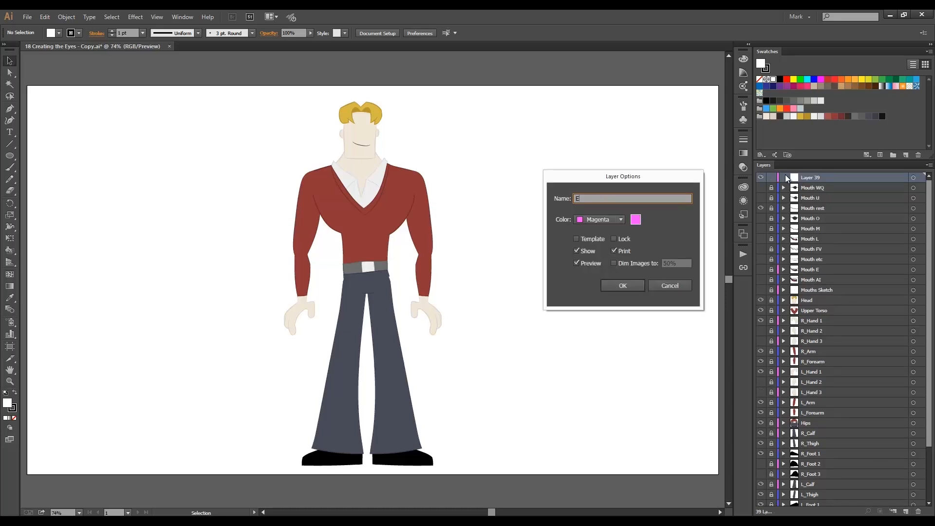
type("yes Sketch")
key("Return")
Switch to the Character Design Sketches folder and place Brad-Eyes.jpg on the artboard beside the character's head.
key("alt+Tab")
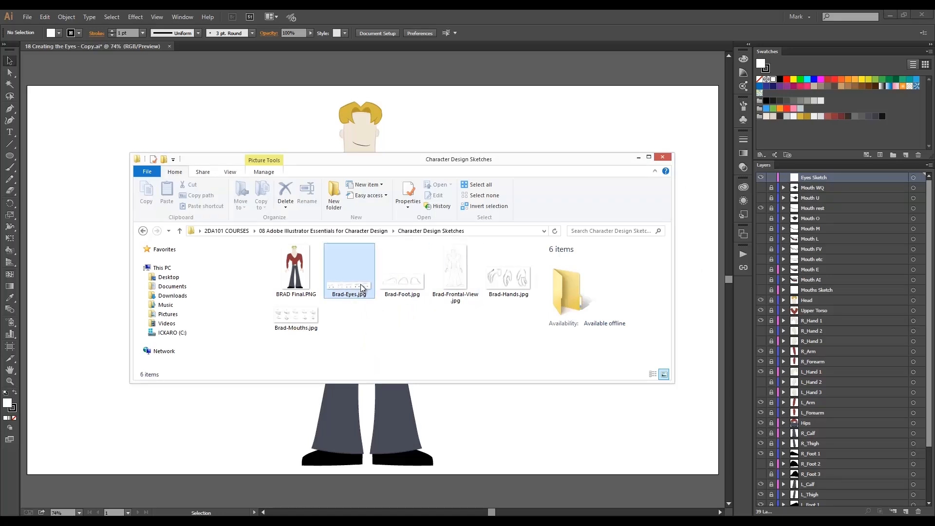
left_click_drag(349, 268, 234, 141)
left_click(255, 169)
Try to lower the placed eye sketch's opacity to 40%.
left_click(743, 167)
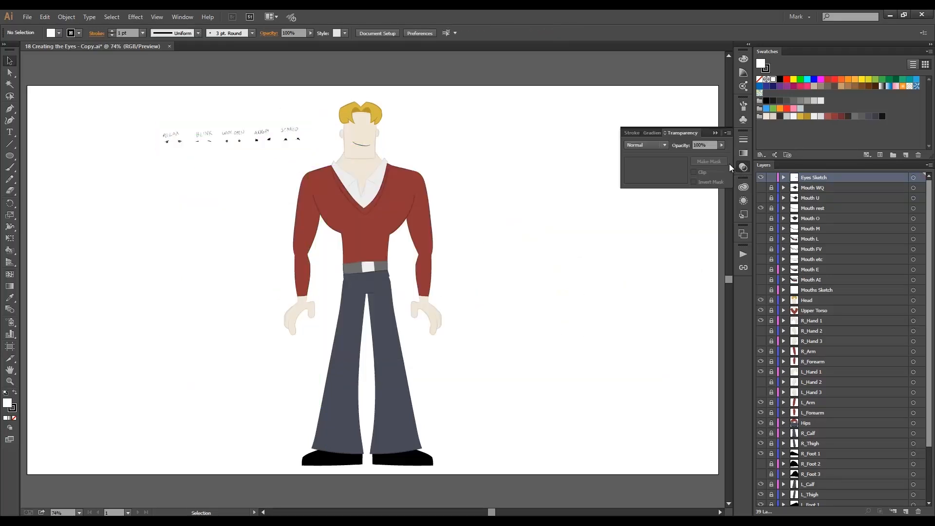
left_click(700, 145)
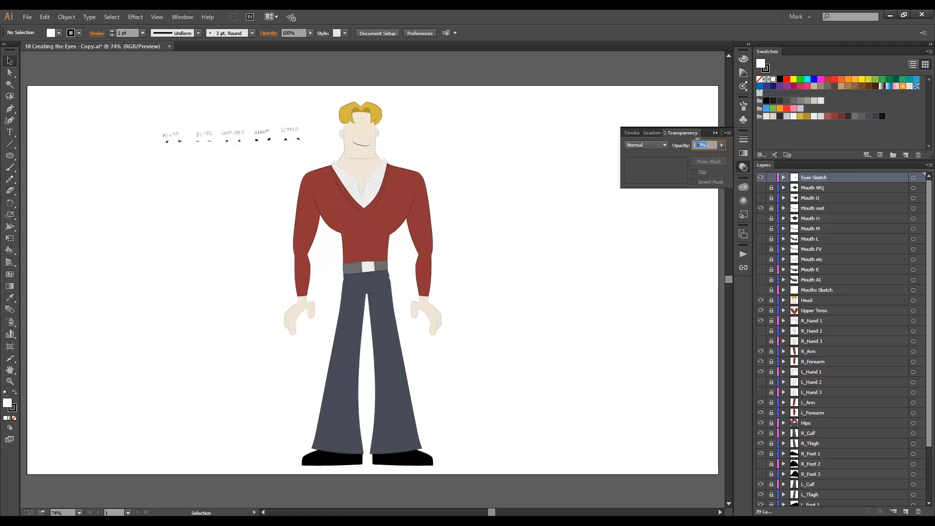
type("40")
left_click(716, 133)
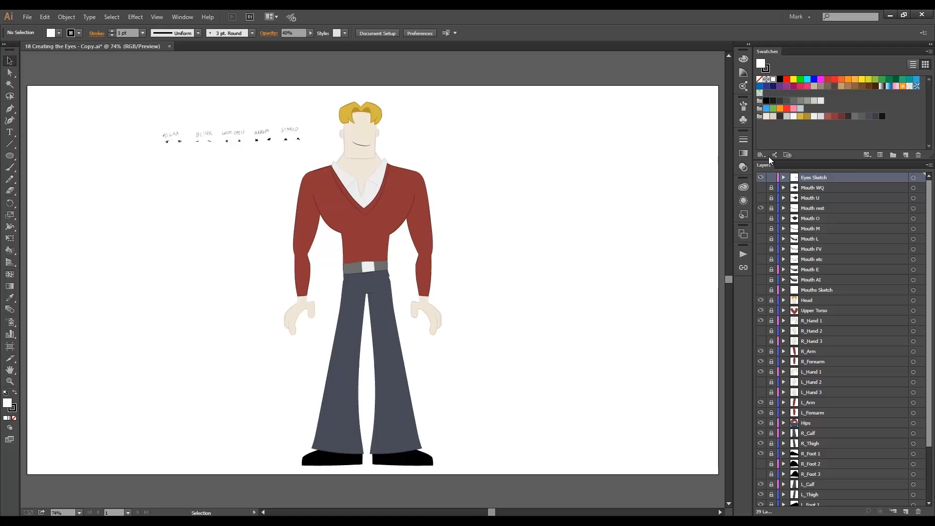
Select the placed eye sketch and set its opacity to 40%.
key("ctrl+a")
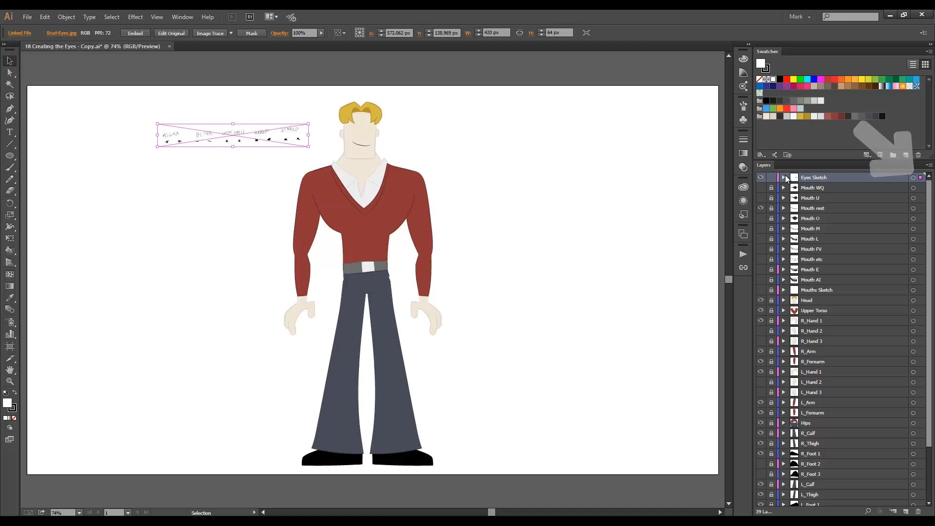
left_click(743, 169)
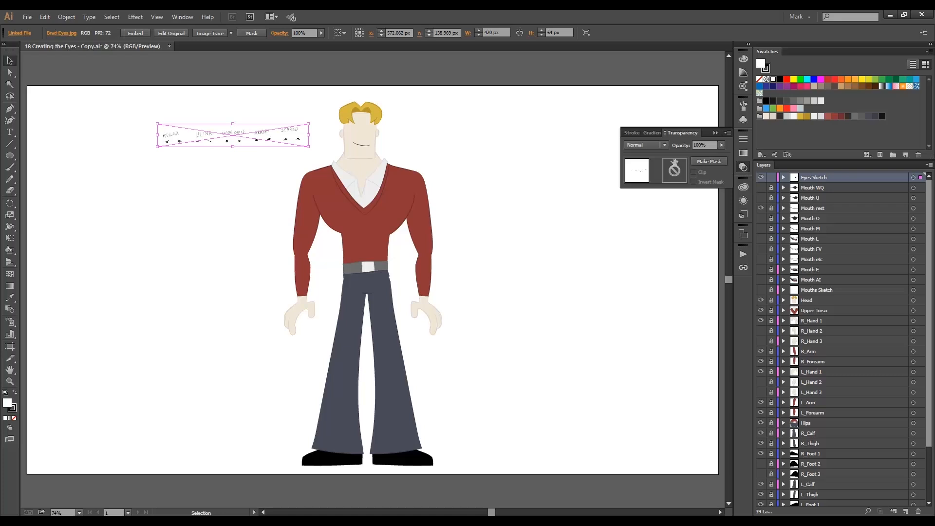
double_click(699, 146)
type("40")
key("Return")
left_click(716, 134)
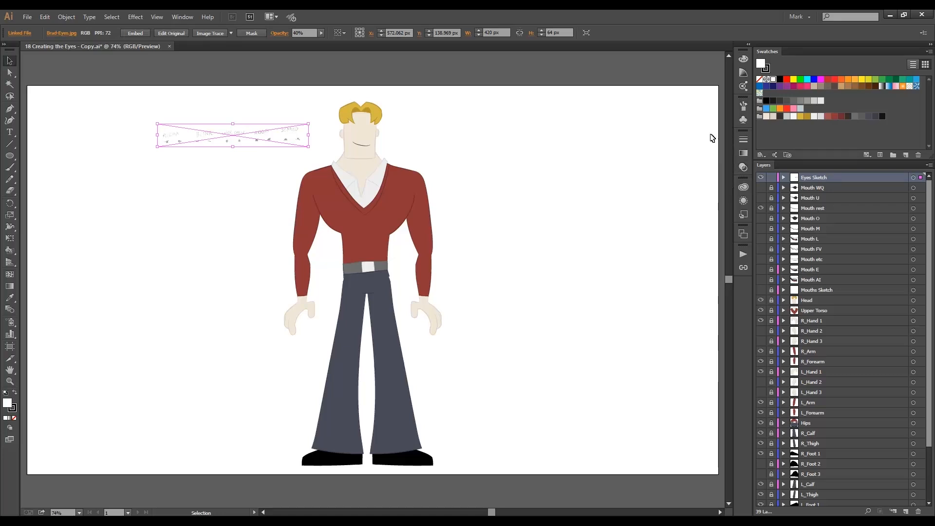
Reduce the eye sketch's opacity to 30% and lock the Eyes Sketch layer.
left_click(743, 167)
left_click(683, 145)
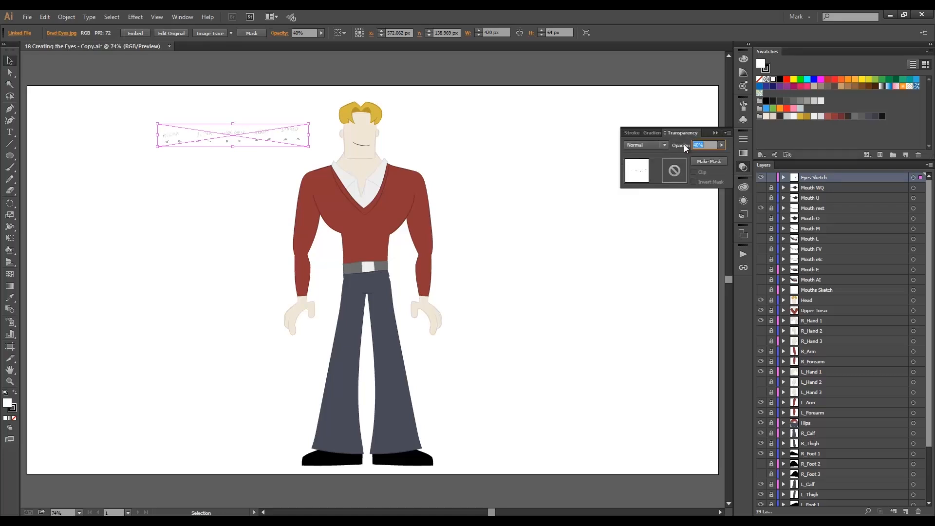
key("Return")
left_click(715, 133)
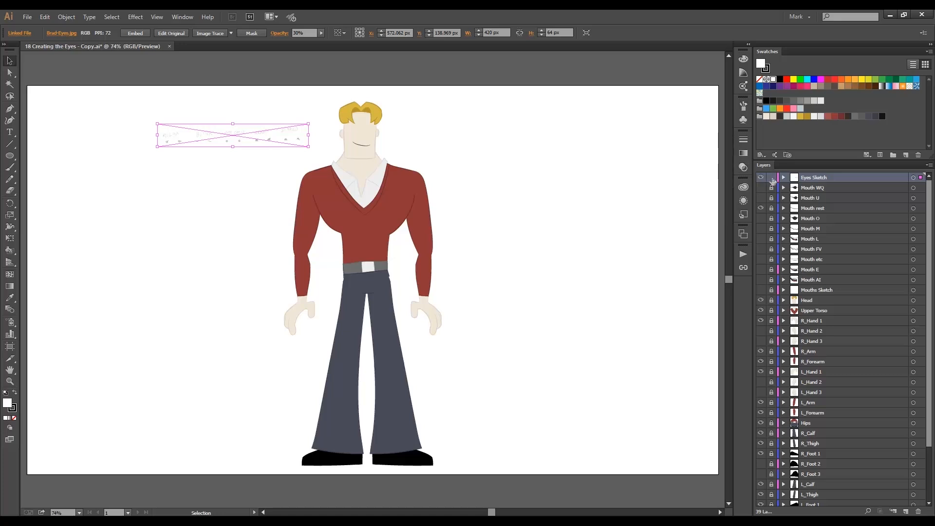
left_click(772, 178)
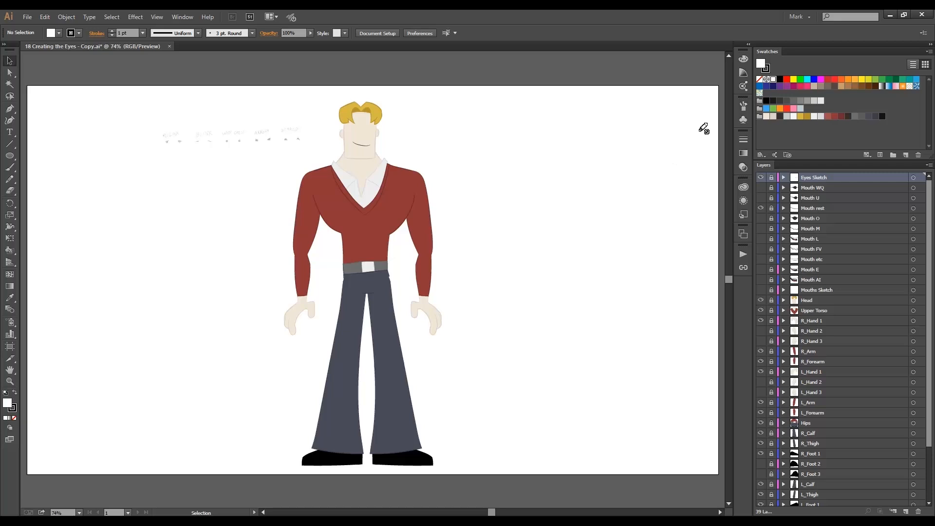
Set no fill with a dark grey stroke, and add a layer named L_Eye Relax with the medium blue layer color.
left_click(760, 79)
left_click(781, 101)
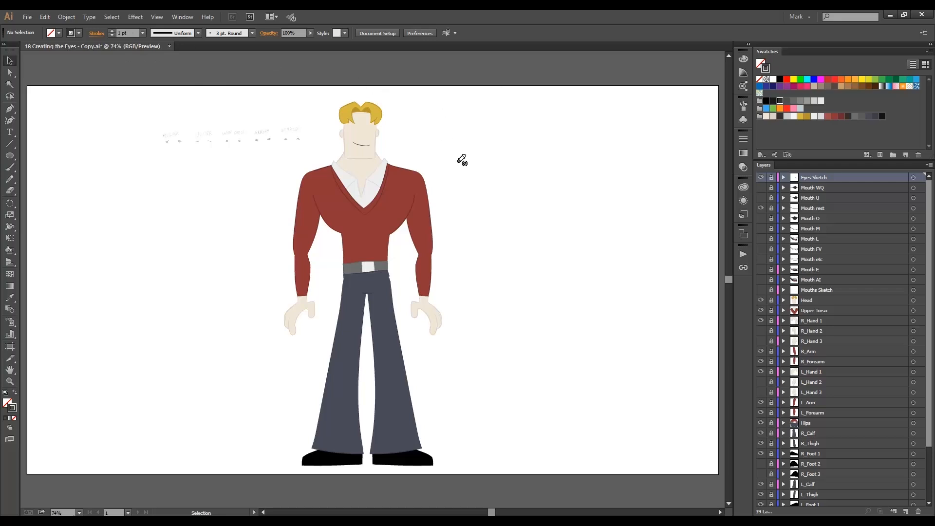
left_click(905, 511)
double_click(838, 178)
type("L_")
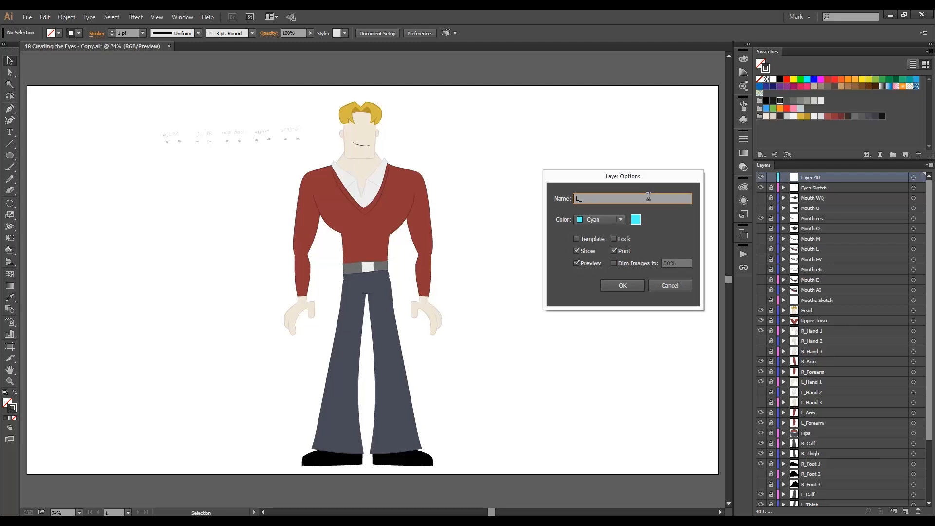
type("Eye Relax")
left_click(621, 220)
left_click(606, 262)
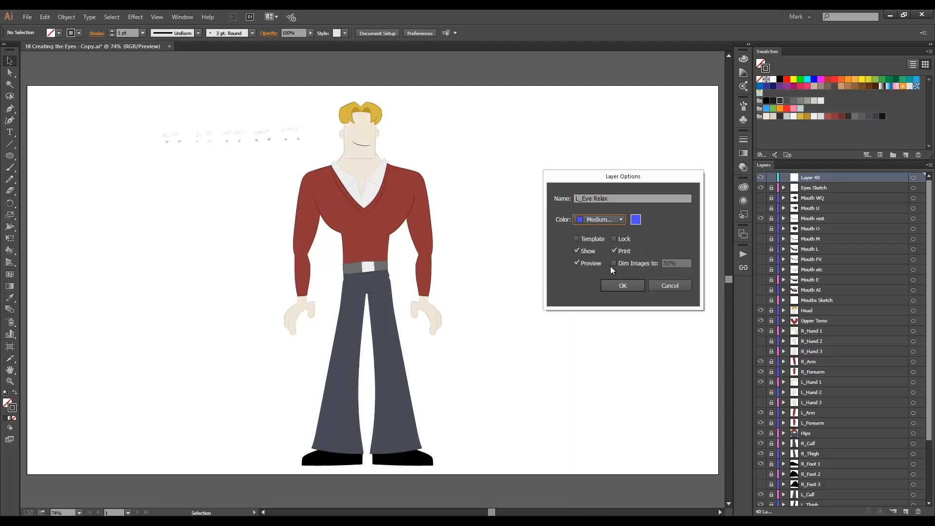
left_click(622, 285)
Trace the first RELAX eye with the Pencil, drawing a slanted lid line about 13 px wide and a U-shaped curve about 7 px wide.
key("shift+b")
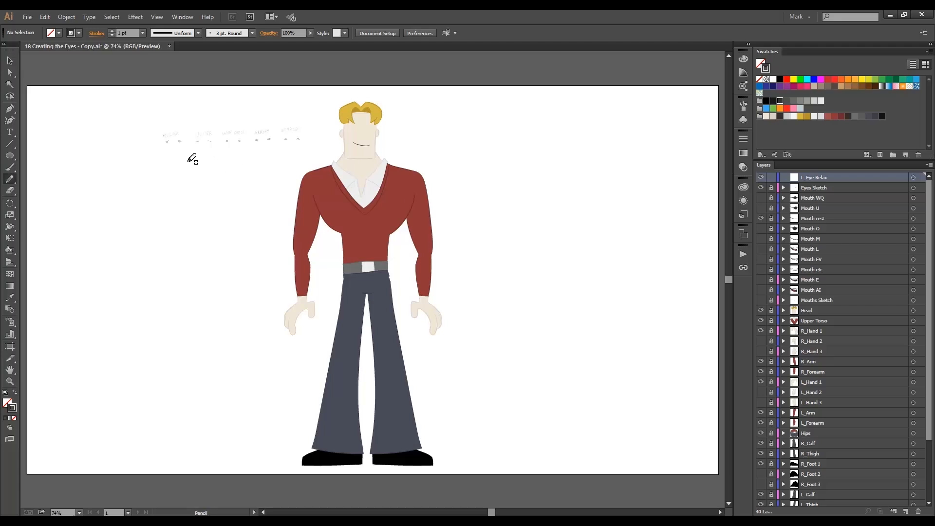
left_click_drag(143, 115, 225, 176)
mouse_move(225, 277)
left_mouse_down()
mouse_move(256, 264)
mouse_move(249, 284)
mouse_move(237, 269)
left_mouse_up()
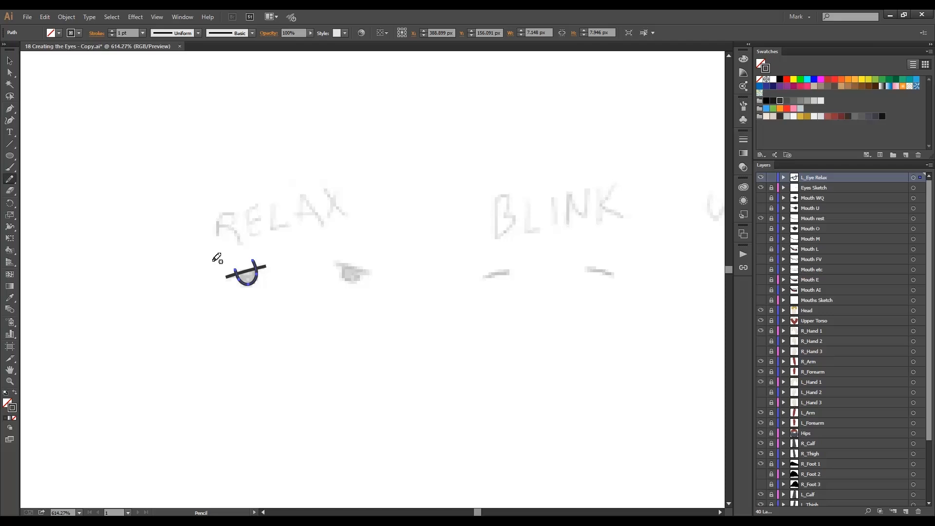
Apply a tapered width profile to both strokes of the eye and expand their appearance into filled shapes.
key("ctrl+a")
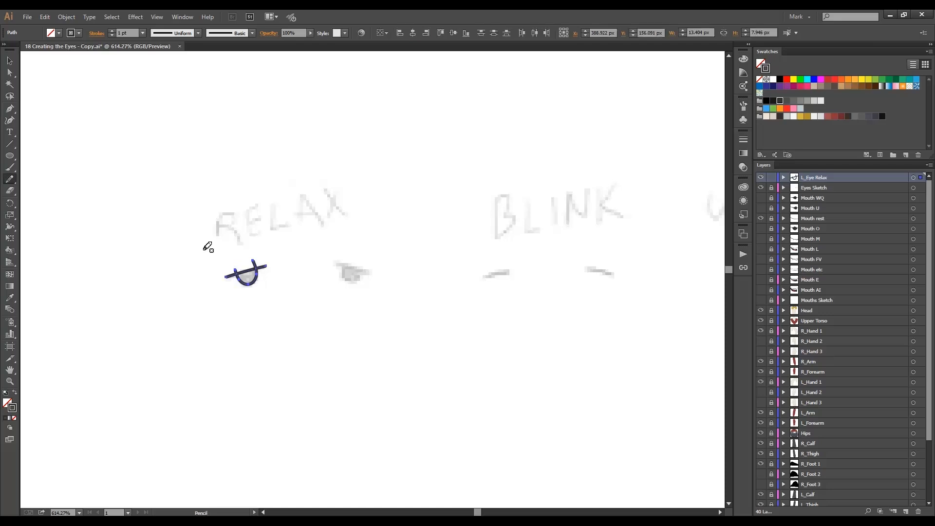
left_click(198, 33)
left_click(183, 56)
left_click(67, 17)
left_click(115, 129)
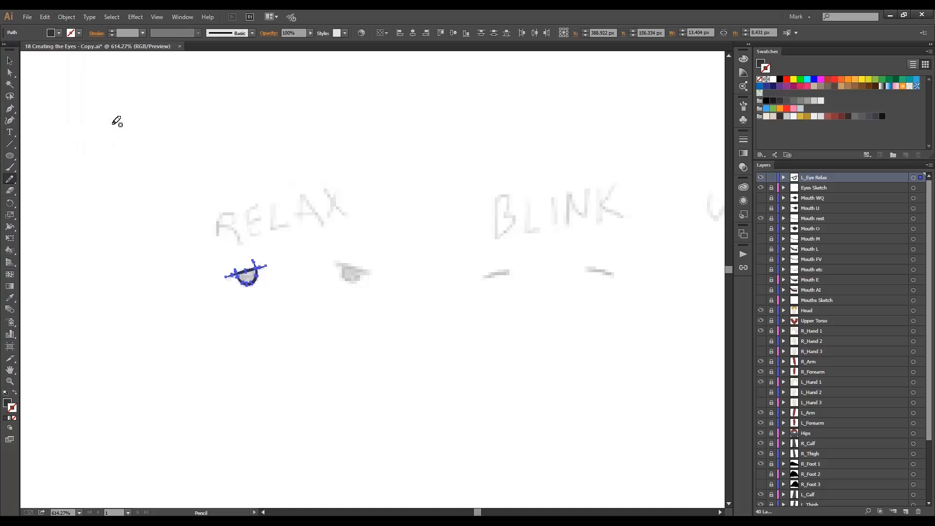
Simplify the expanded eye paths with 97% curve precision and a 0° angle threshold.
left_click(66, 16)
mouse_move(168, 213)
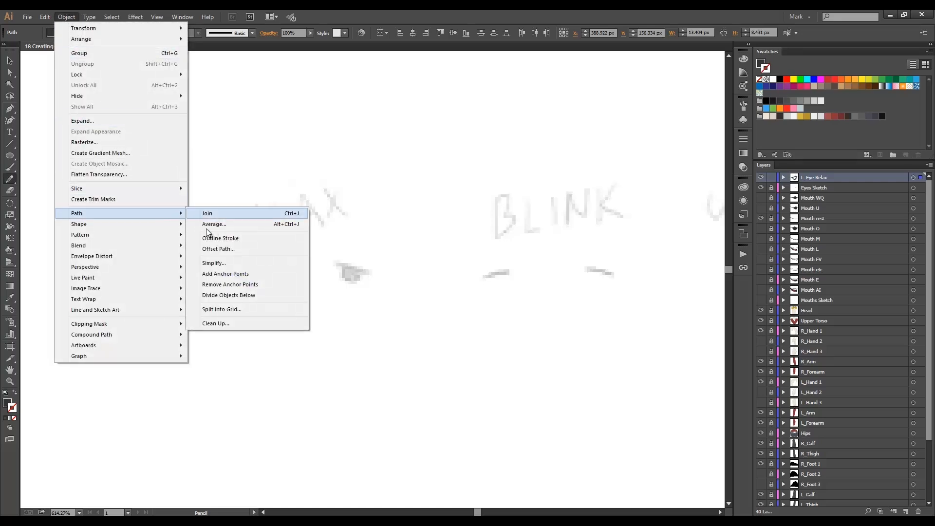
left_click(222, 262)
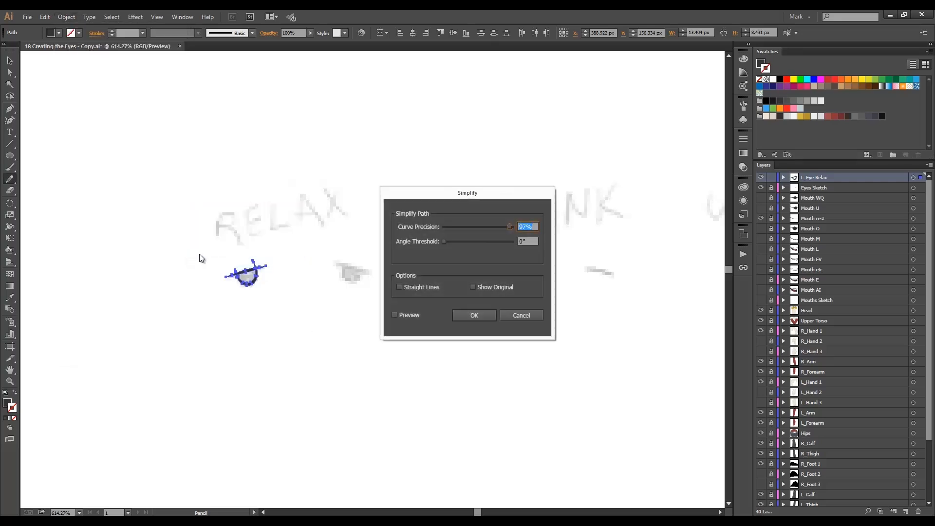
key("Return")
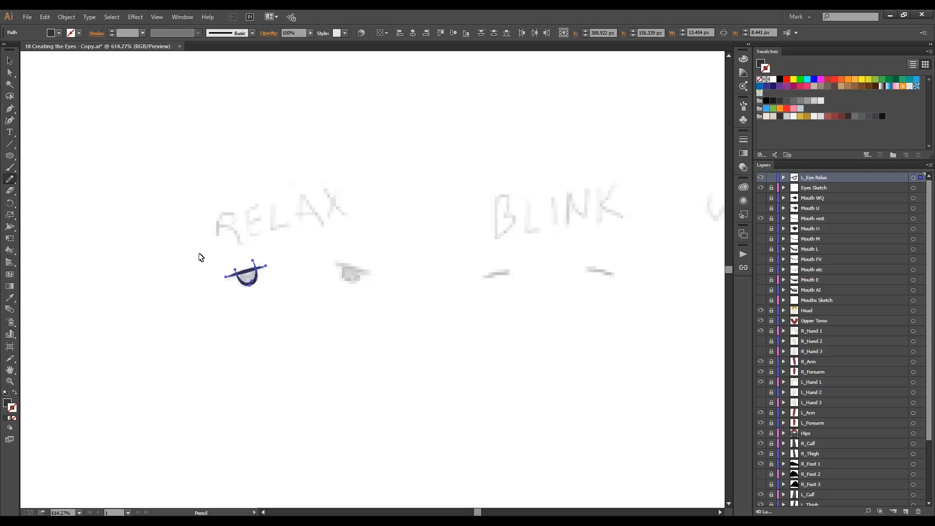
Split the overlapping eye shapes with an expanded Live Paint group and delete the curve ends sticking out above the lid line.
key("v")
key("ctrl+alt+x")
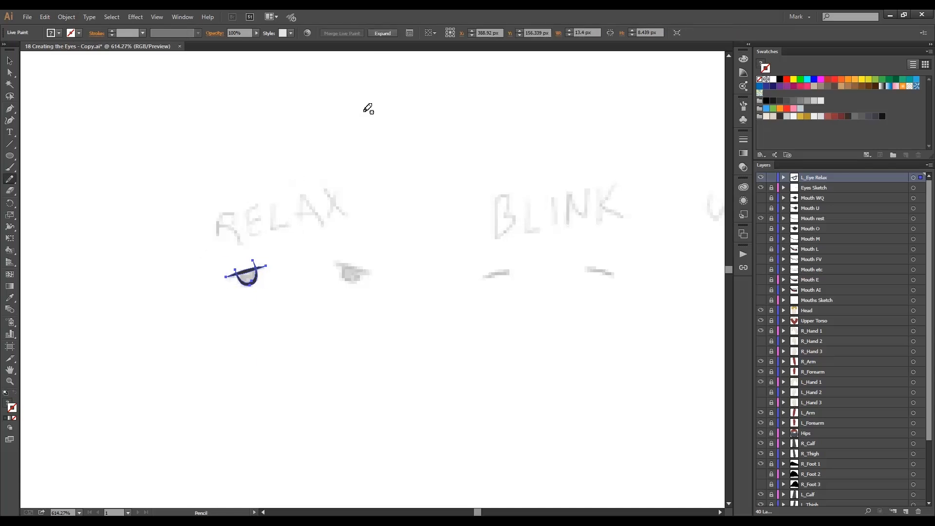
left_click(383, 33)
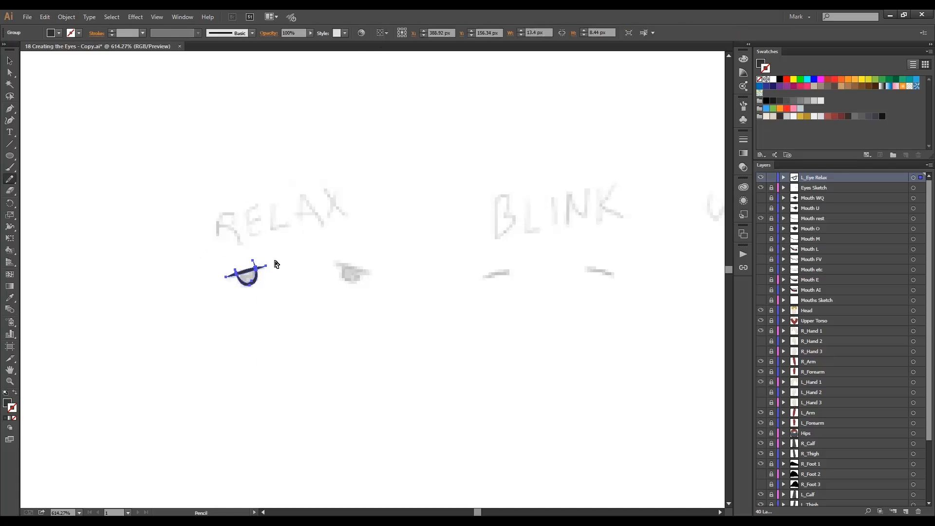
key("a")
left_click(268, 259)
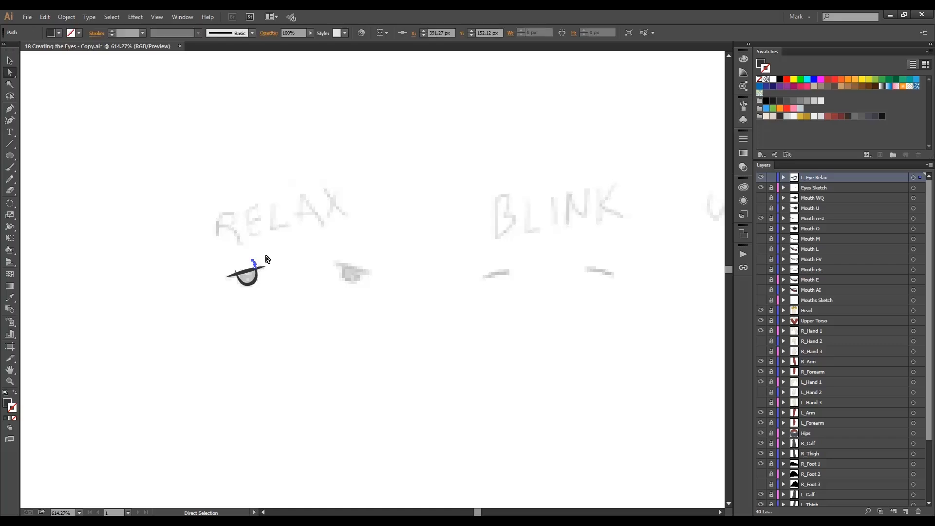
left_click(237, 271)
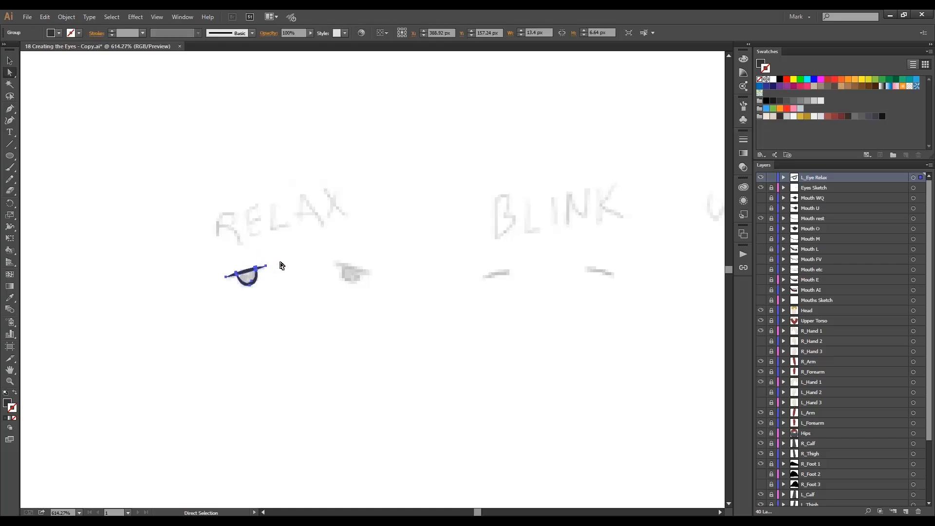
Make the trimmed eye a Live Paint group, fill the area under the lid with dark grey, and expand it.
key("v")
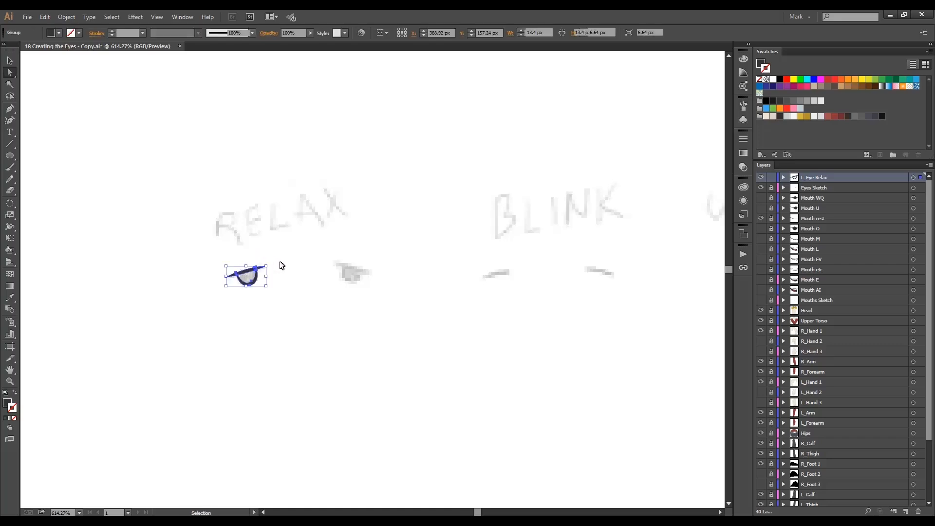
key("a")
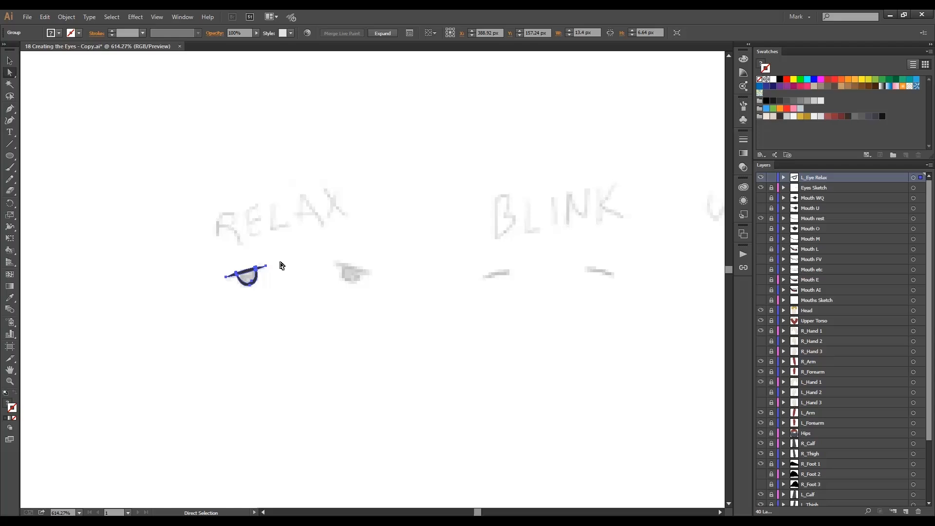
key("k")
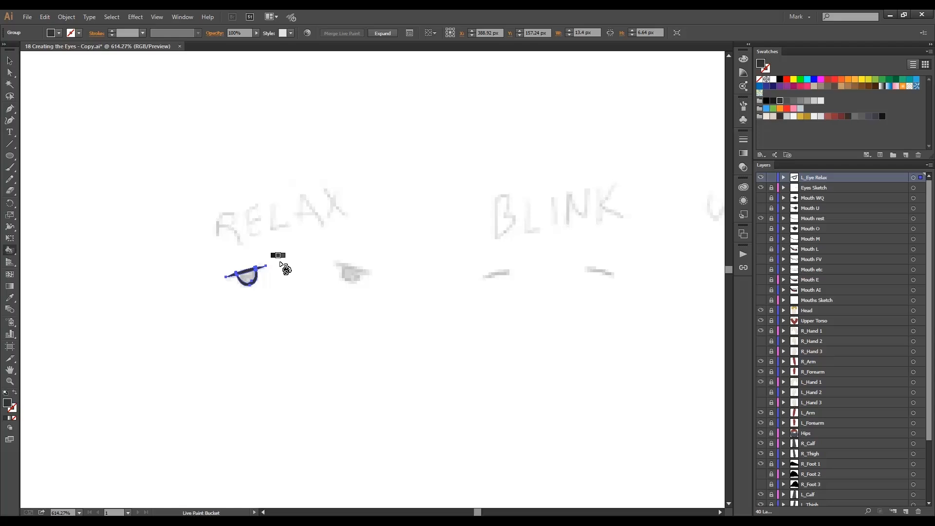
left_click(247, 277)
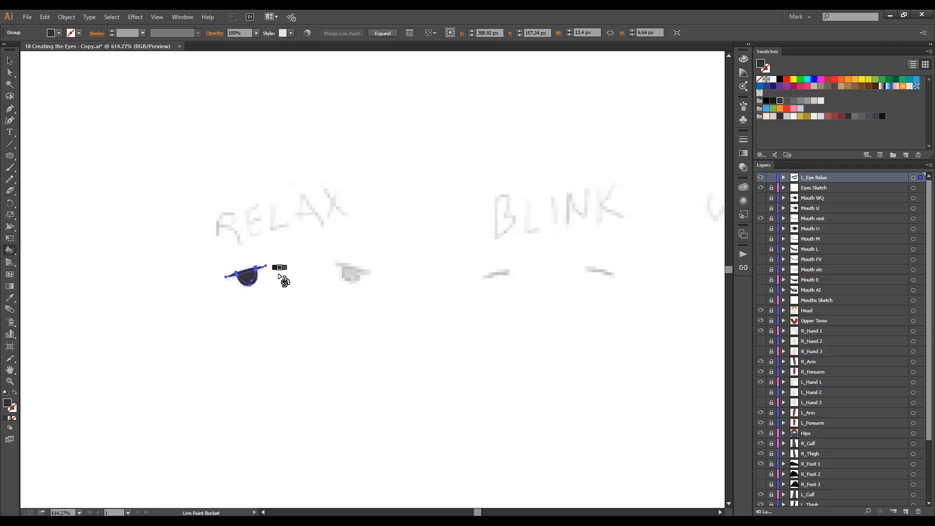
key("a")
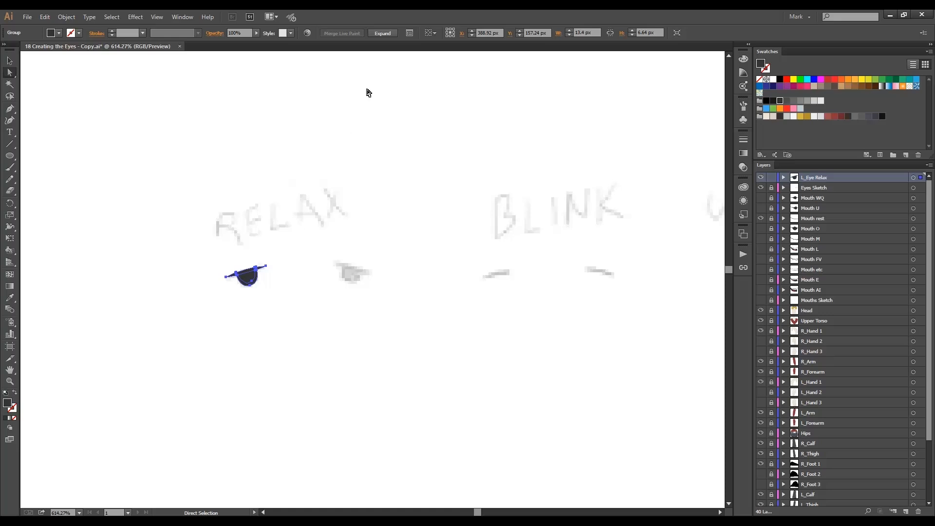
left_click(383, 33)
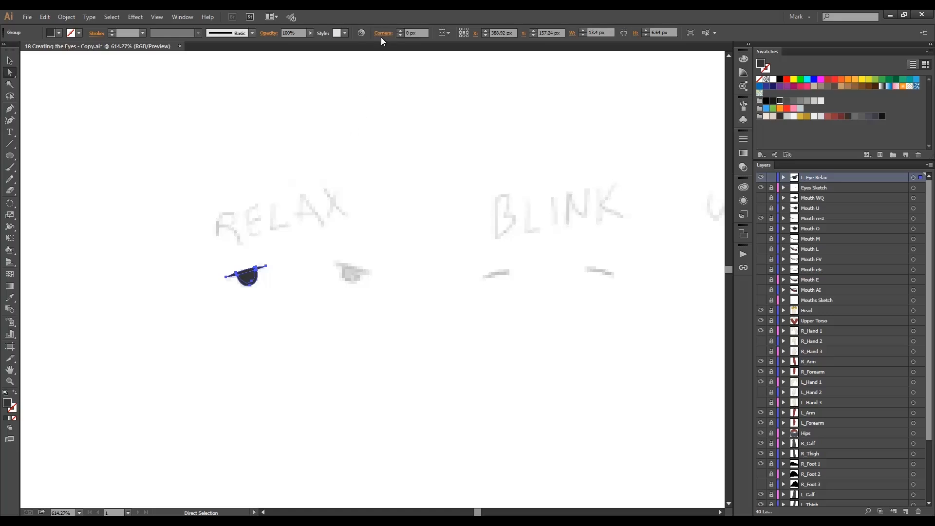
left_click(300, 272)
Duplicate the L_Eye Relax layer.
left_click_drag(806, 178, 906, 510)
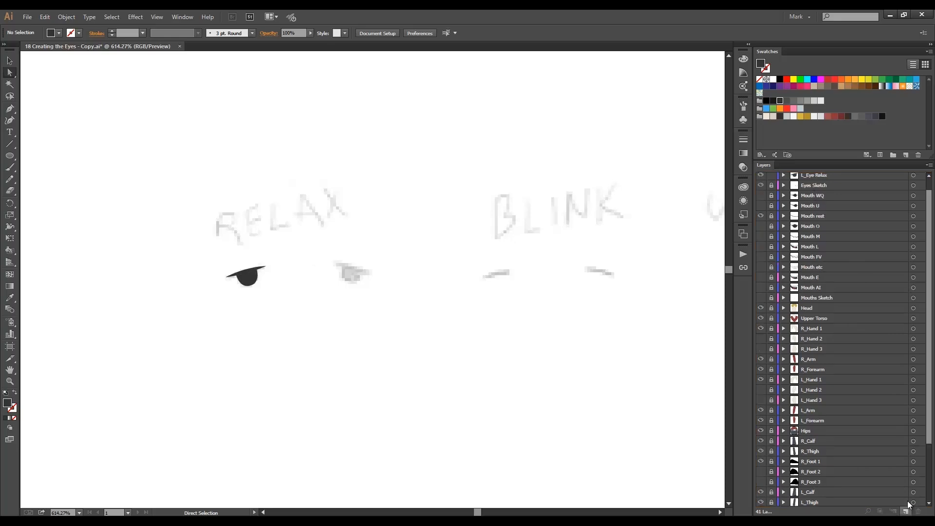
scroll(844, 213, "up", 1)
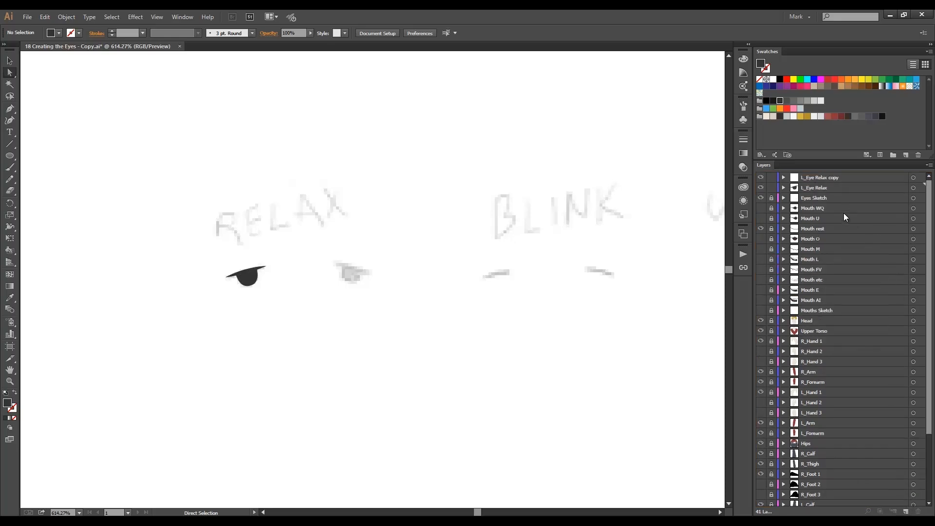
Rename the duplicated eye layer to R_Eye Relax.
left_click(818, 178)
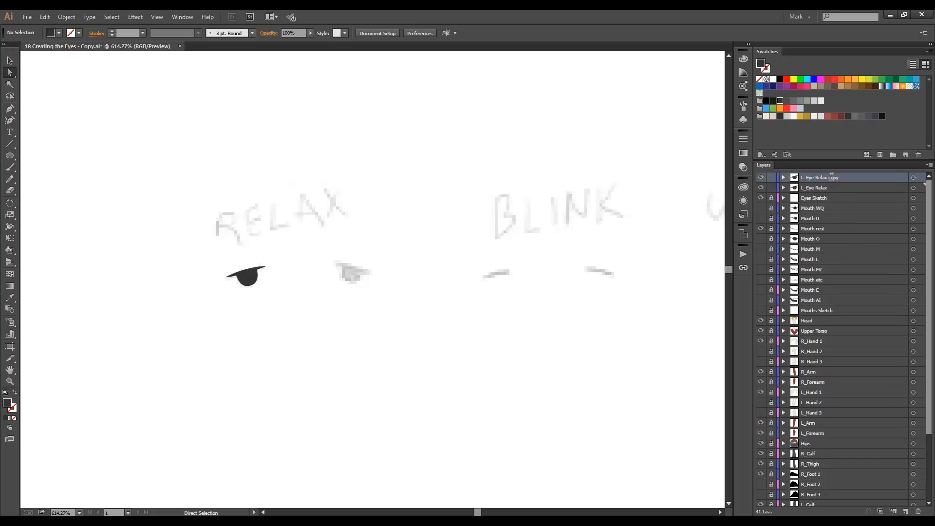
double_click(844, 177)
key("BackSpace")
key("BackSpace")
key("BackSpace")
key("BackSpace")
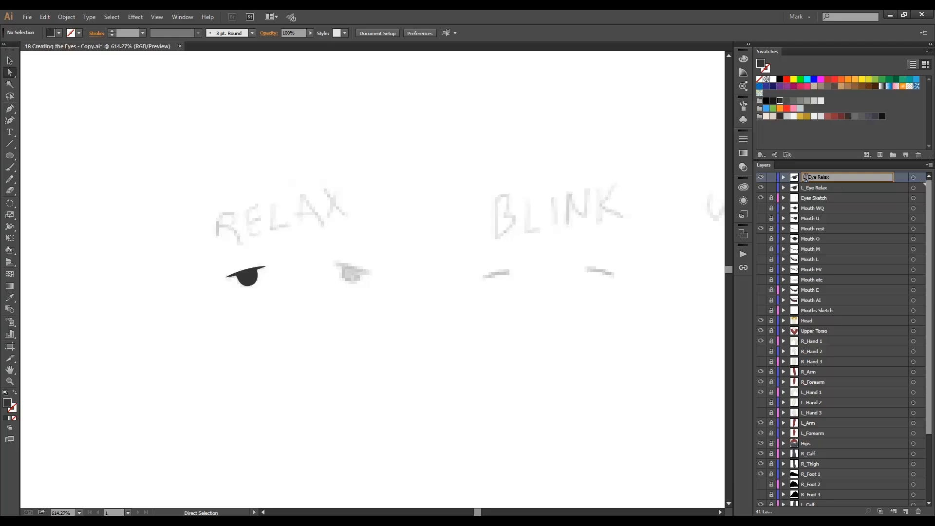
left_click(806, 178)
key("BackSpace")
type("R")
left_click(854, 189)
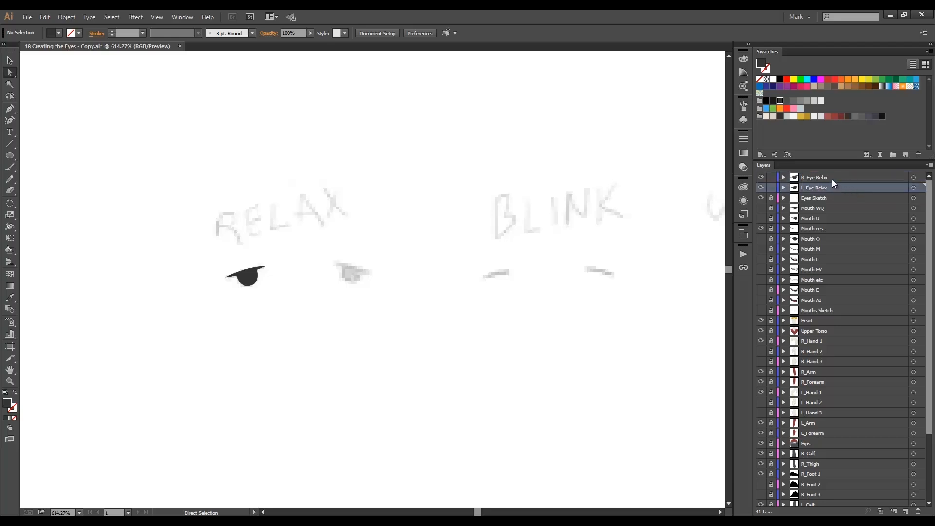
Move the R_Eye Relax copy onto the other sketched relaxed eye, reflect it horizontally, and align it with the sketch.
left_click(832, 179, "alt")
key("v")
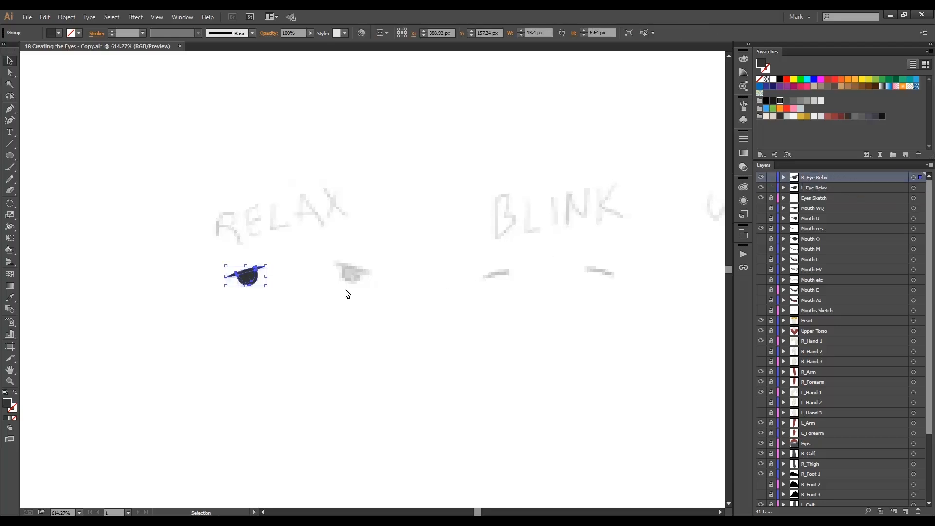
left_click_drag(247, 278, 351, 273)
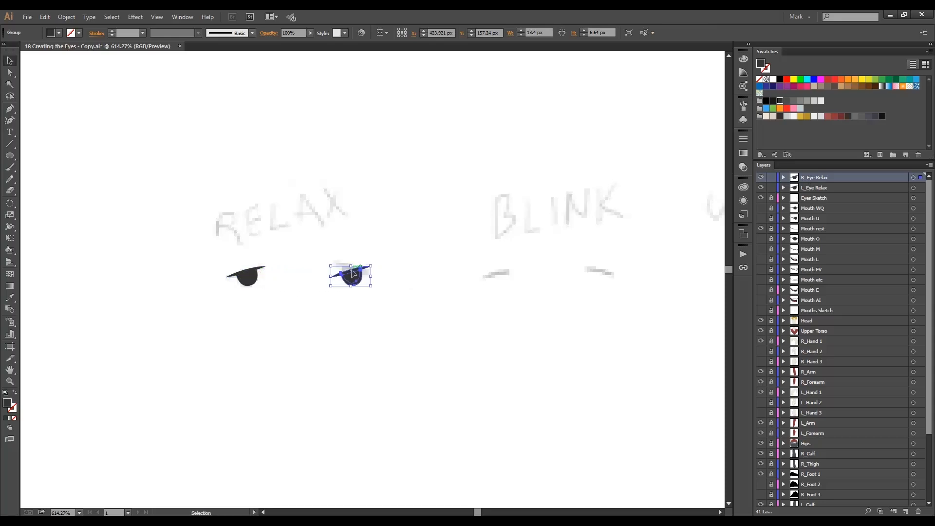
left_click(70, 17)
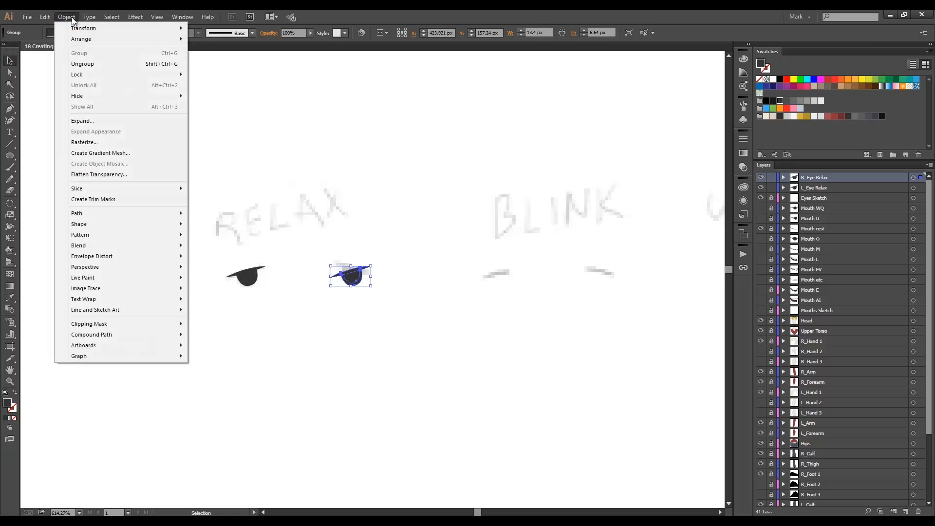
mouse_move(98, 29)
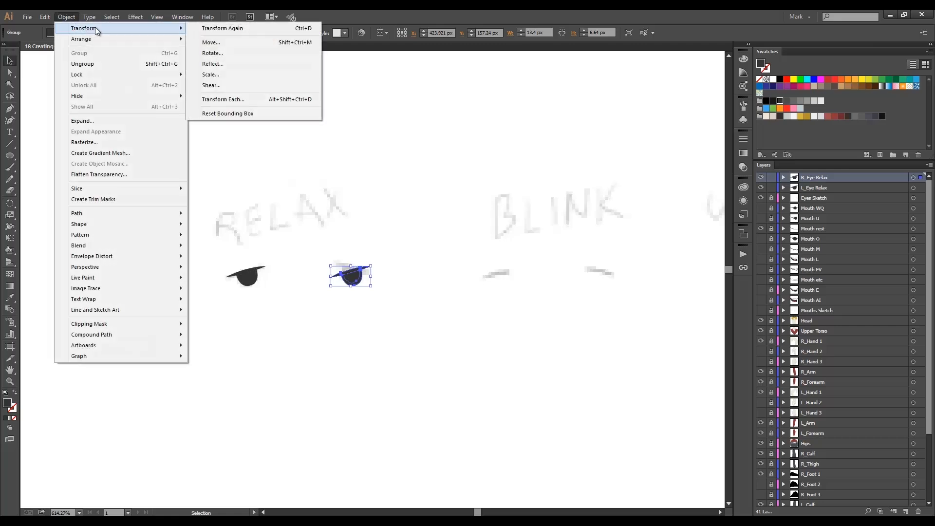
left_click(213, 64)
left_click(468, 329)
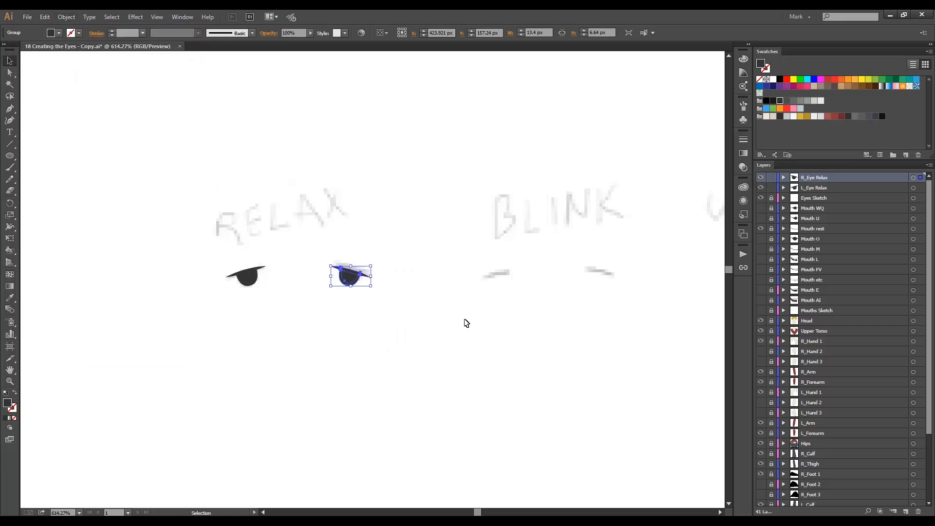
left_click_drag(352, 280, 350, 275)
left_click(379, 305)
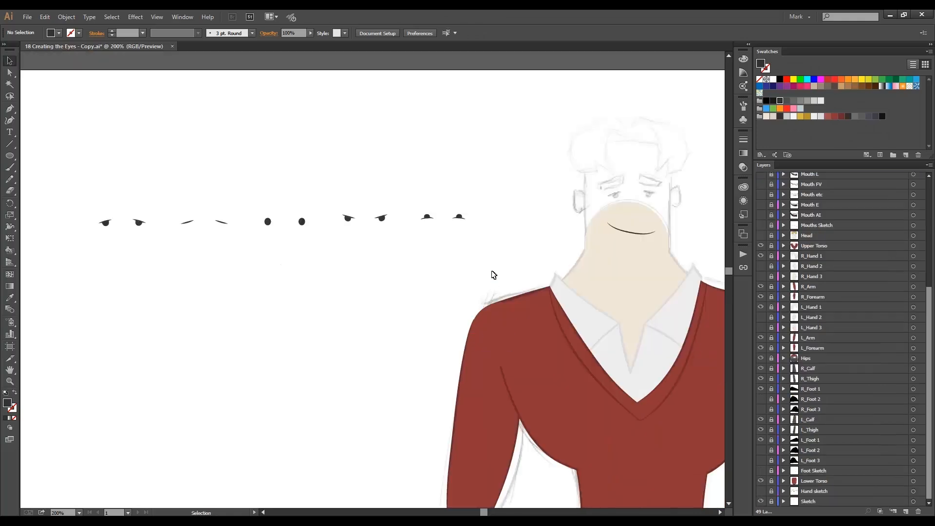
Move the relaxed and blinking eye pairs onto the sketched eyes of the character's face.
left_click_drag(492, 274, 443, 252)
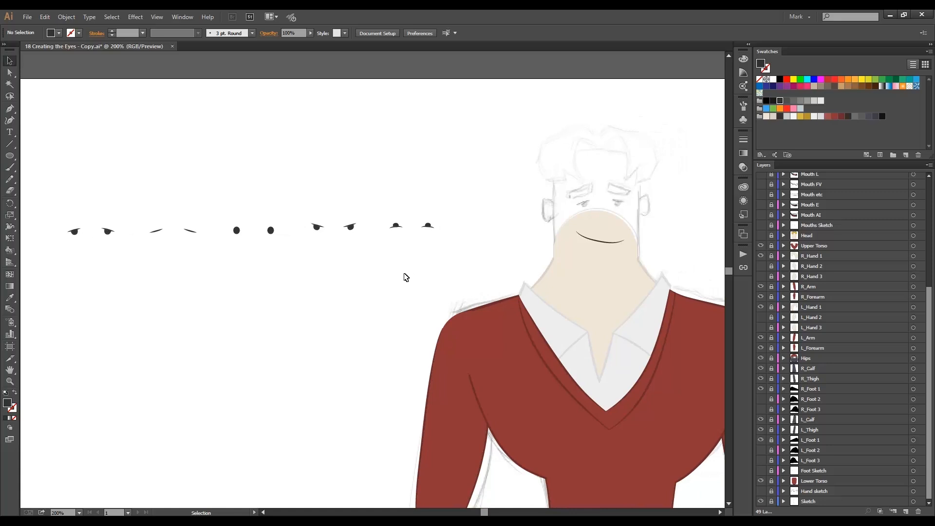
left_click_drag(101, 229, 618, 207)
left_click_drag(227, 257, 134, 224)
left_click_drag(157, 231, 583, 204)
left_click(388, 267)
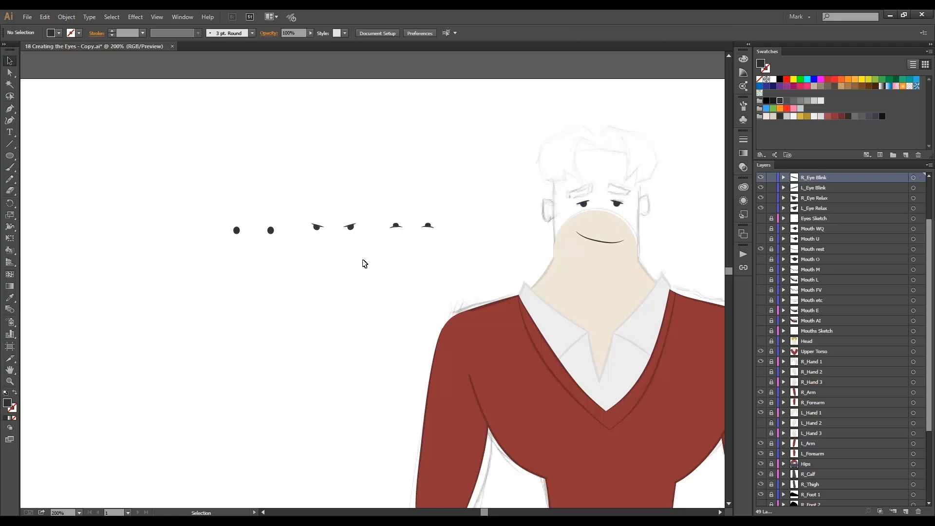
Move the wide open, angry and scared eye pairs onto the face, stacked over the relaxed eyes.
left_click(540, 245, "ctrl")
left_click_drag(353, 254, 469, 238)
left_click_drag(98, 259, 146, 258)
left_click_drag(156, 263, 605, 207)
left_click_drag(281, 263, 183, 222)
left_click_drag(200, 238, 600, 204)
left_click_drag(407, 266, 359, 228)
left_click(480, 247)
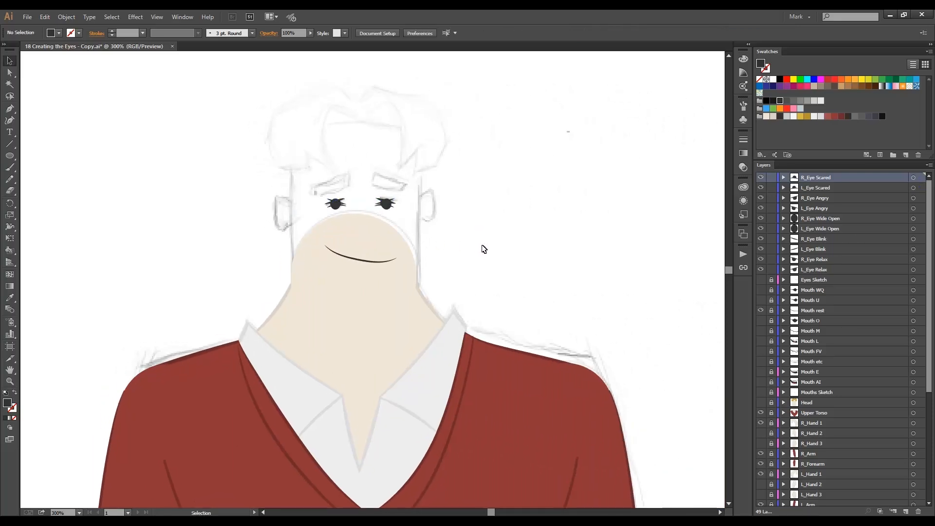
Hide the Sketch layer and show the Head layer.
scroll(829, 375, "down", 6)
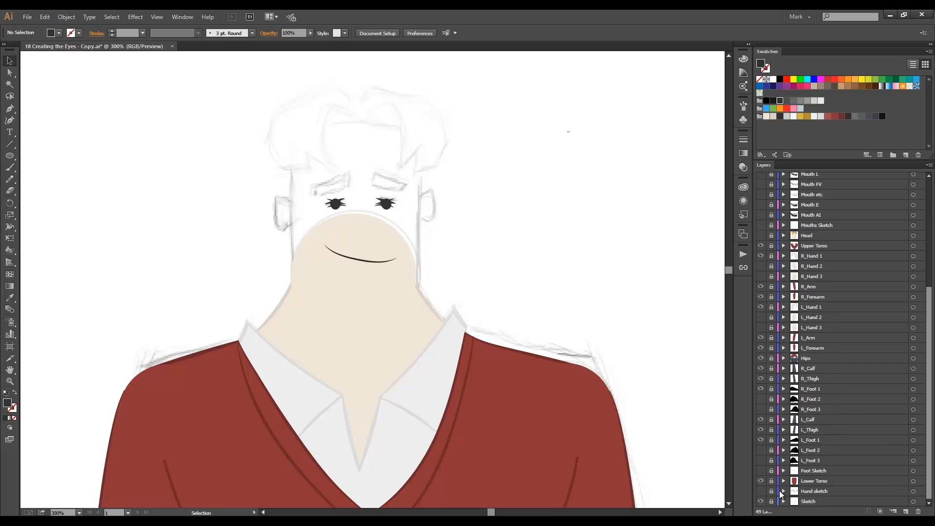
left_click(761, 502)
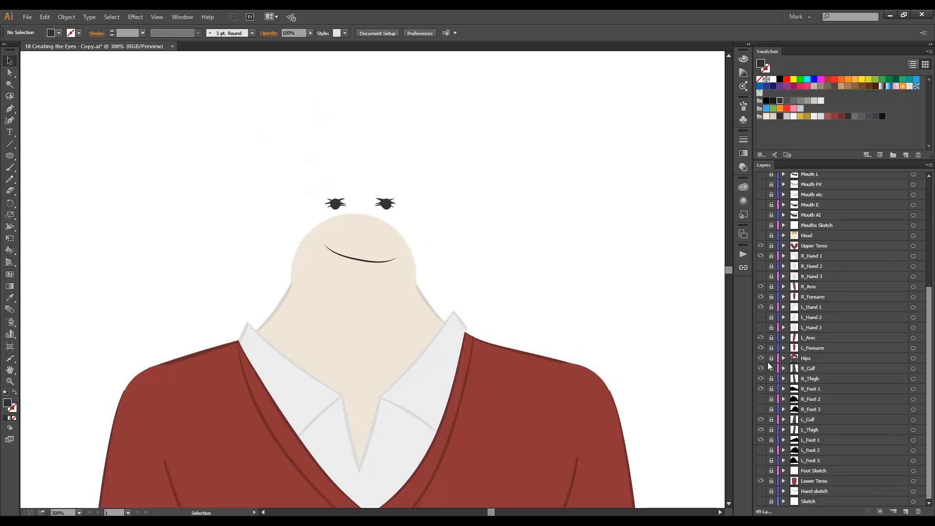
left_click(761, 236)
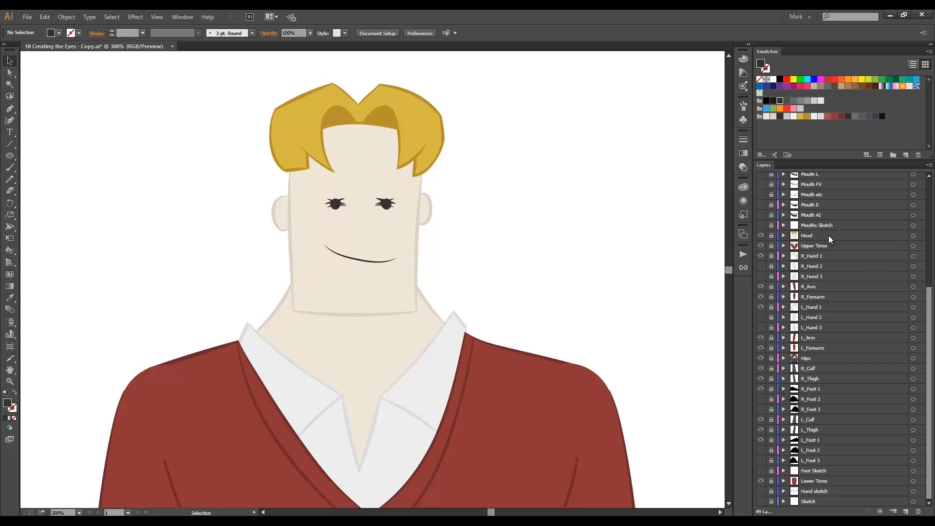
scroll(828, 235, "up", 6)
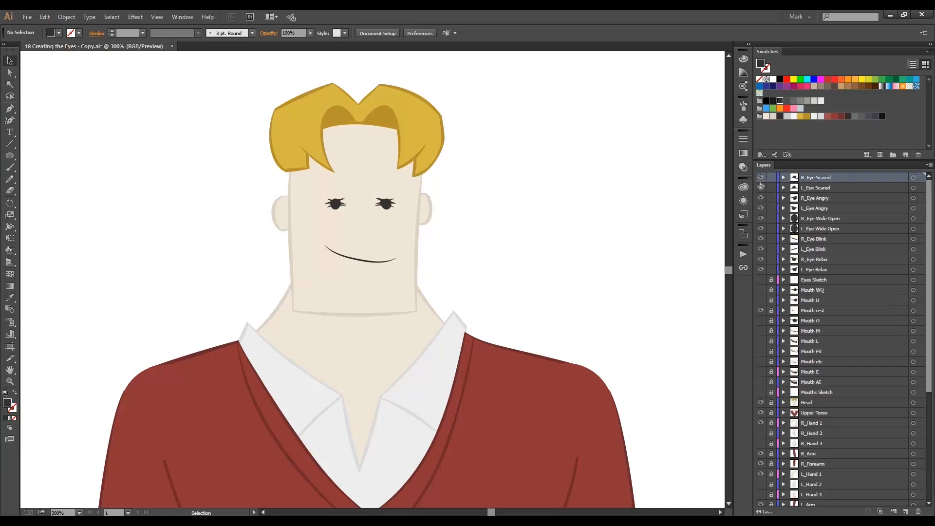
Show and unlock all mouth layers, then shift all eye and mouth shapes together 4 px to the left on the face.
left_click_drag(761, 186, 761, 249)
left_click_drag(759, 179, 761, 259)
mouse_move(771, 291)
left_mouse_down()
mouse_move(772, 384)
mouse_move(760, 360)
mouse_move(761, 291)
left_mouse_up()
left_click_drag(459, 185, 311, 301)
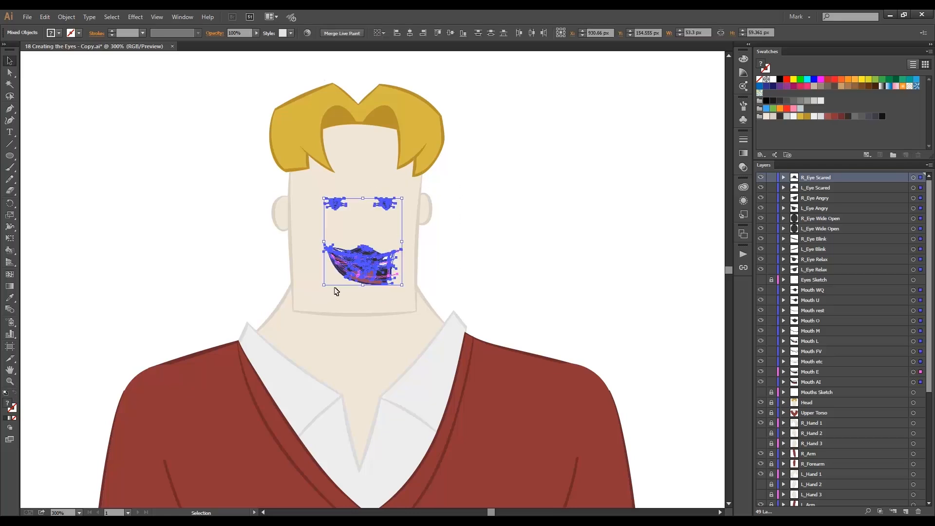
key("Left")
key("Left")
key("Left")
key("Left")
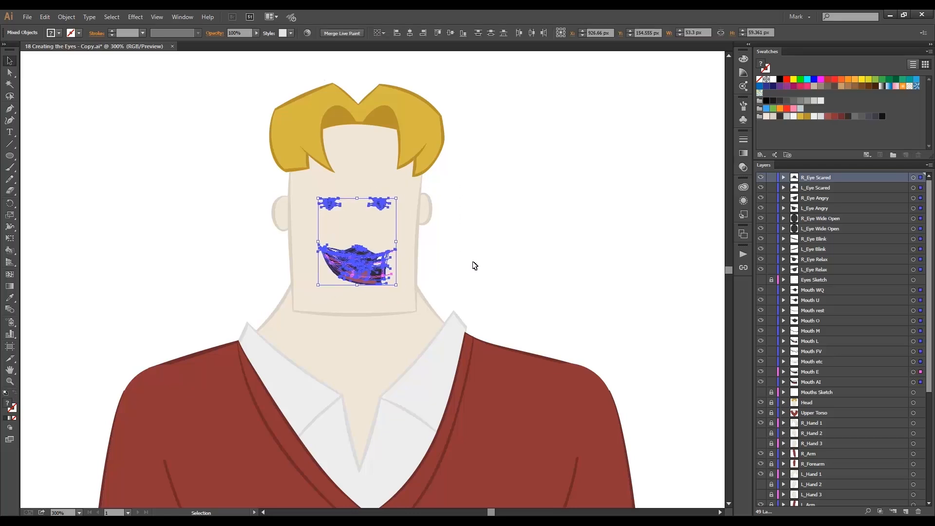
left_click(593, 266)
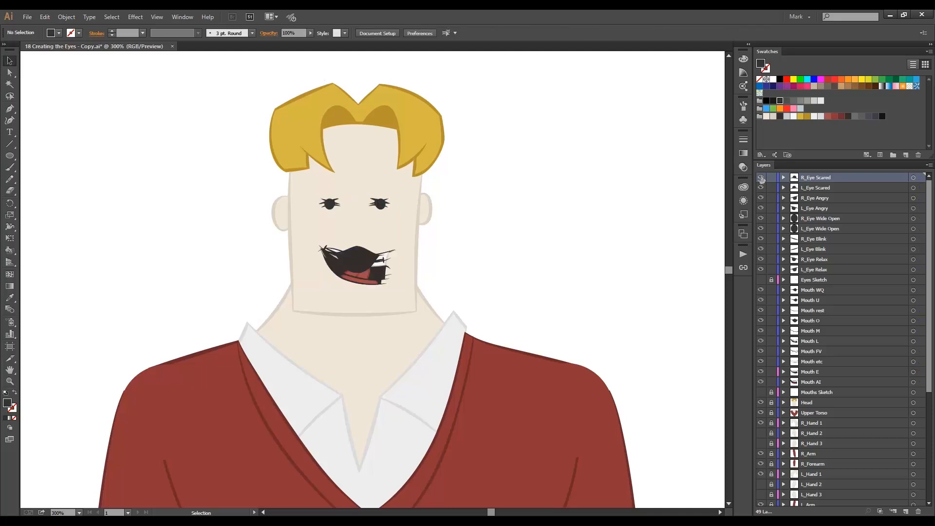
Hide every eye and mouth layer except R_Eye Relax, L_Eye Relax and Mouth rest.
left_click_drag(761, 180, 761, 251)
left_click(761, 290)
left_click(761, 300)
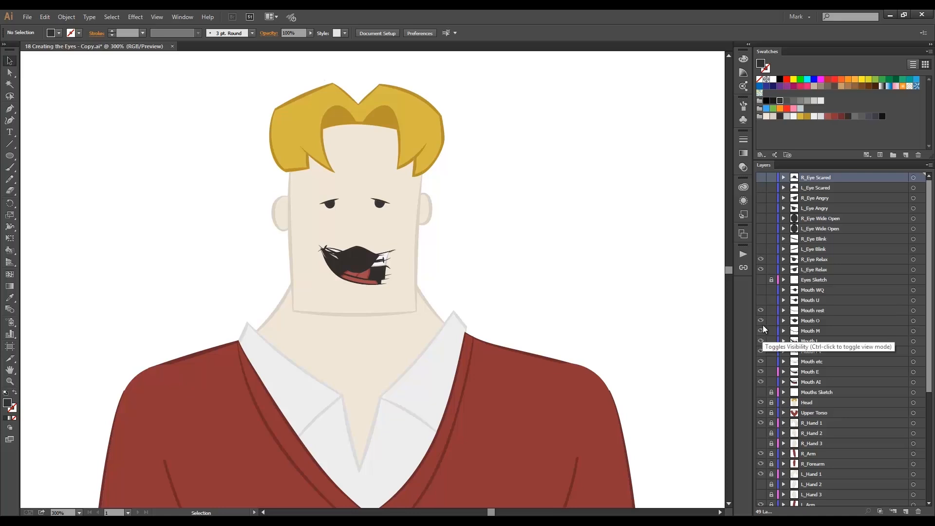
left_click_drag(763, 325, 765, 379)
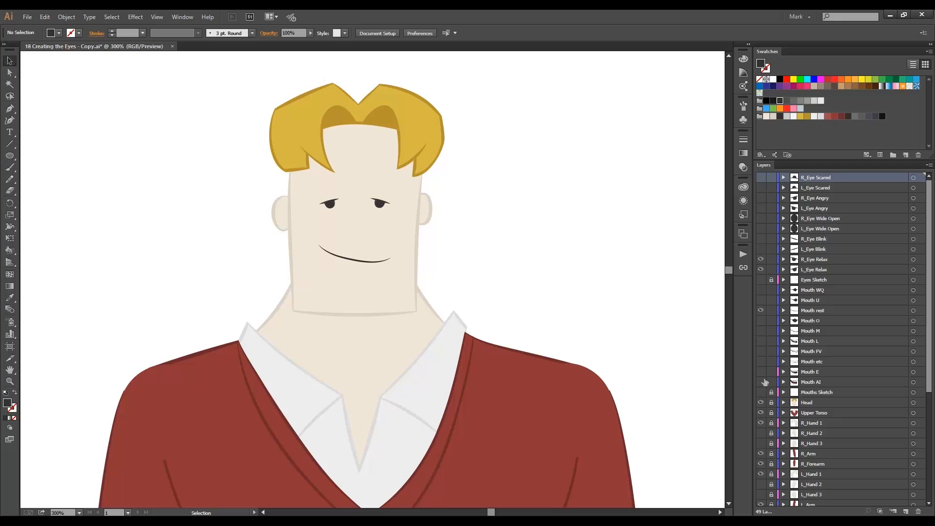
left_click(819, 259)
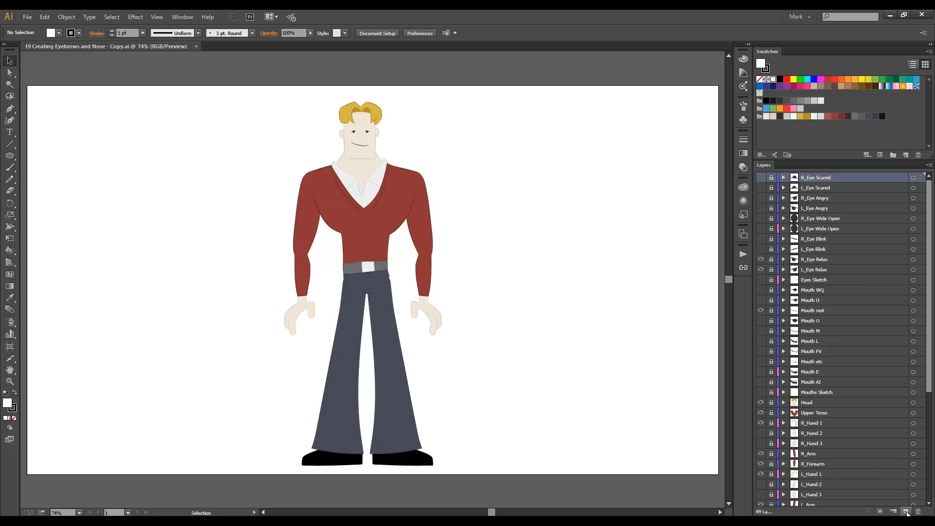
In the eyebrows and nose document, create a new top layer named L_Eyebrow.
left_click(906, 511)
double_click(805, 177)
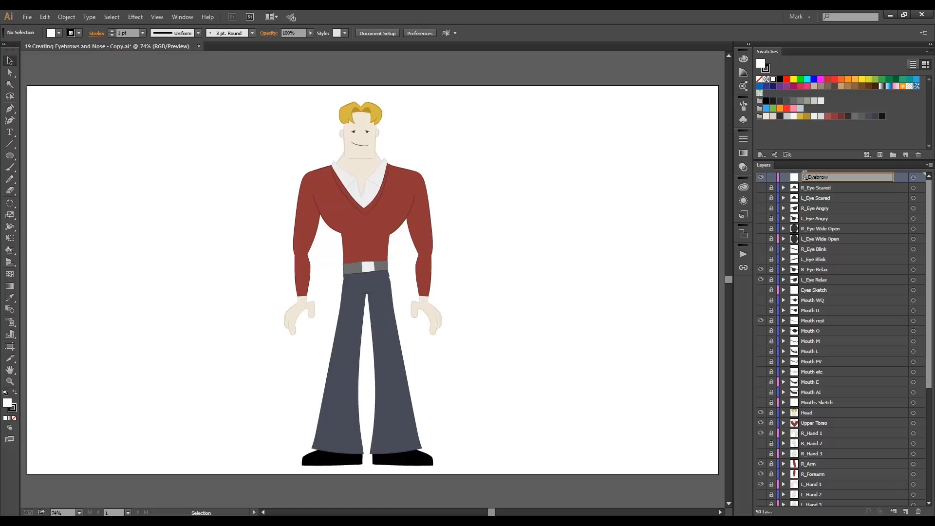
key("Return")
Hide the Head layer and show the Sketch layer to reveal the sketched eyebrows.
scroll(793, 217, "down", 3)
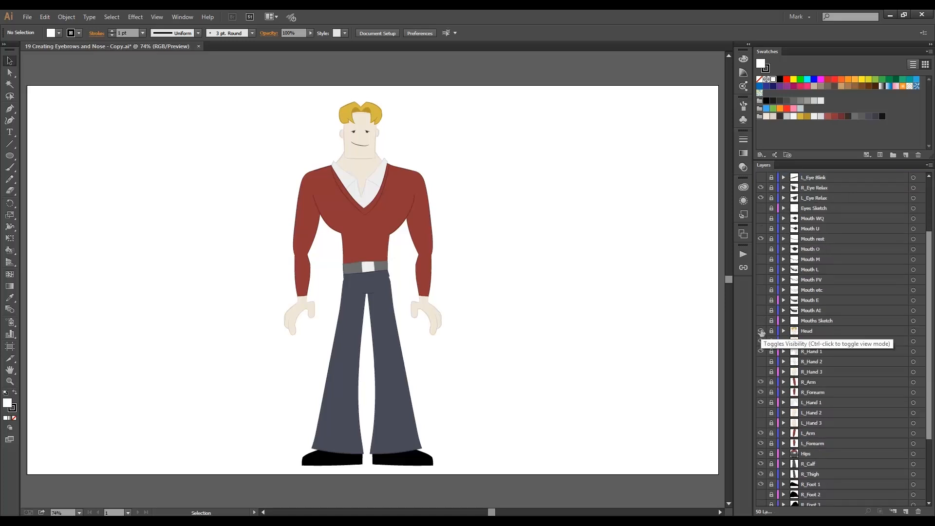
left_click(761, 332)
scroll(776, 329, "down", 3)
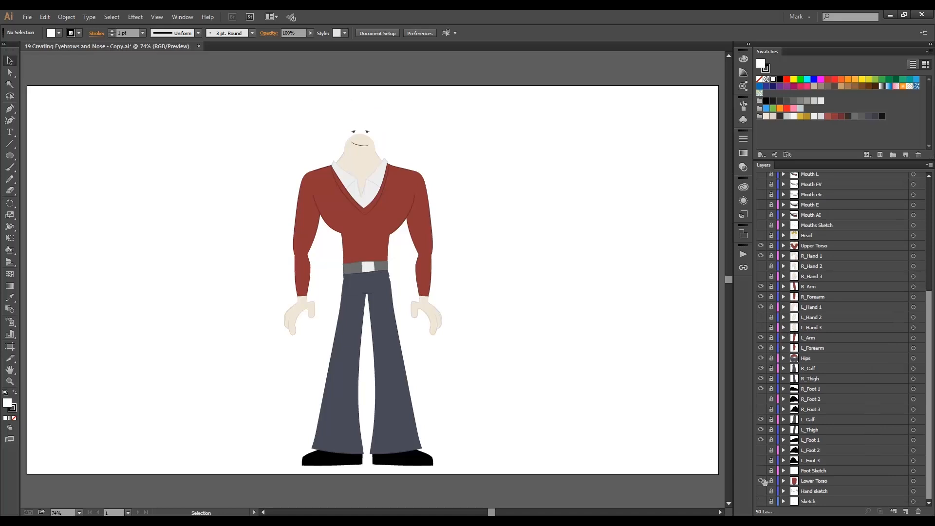
left_click(761, 502)
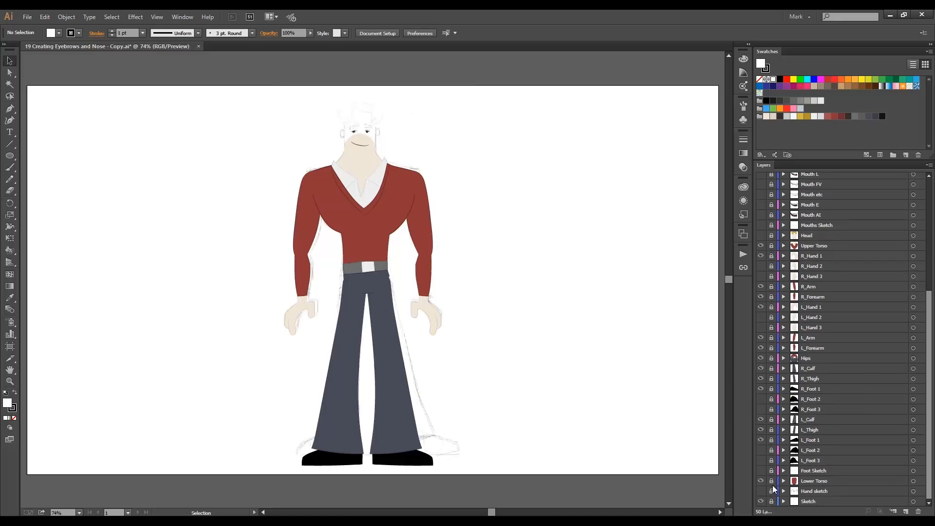
scroll(785, 346, "up", 6)
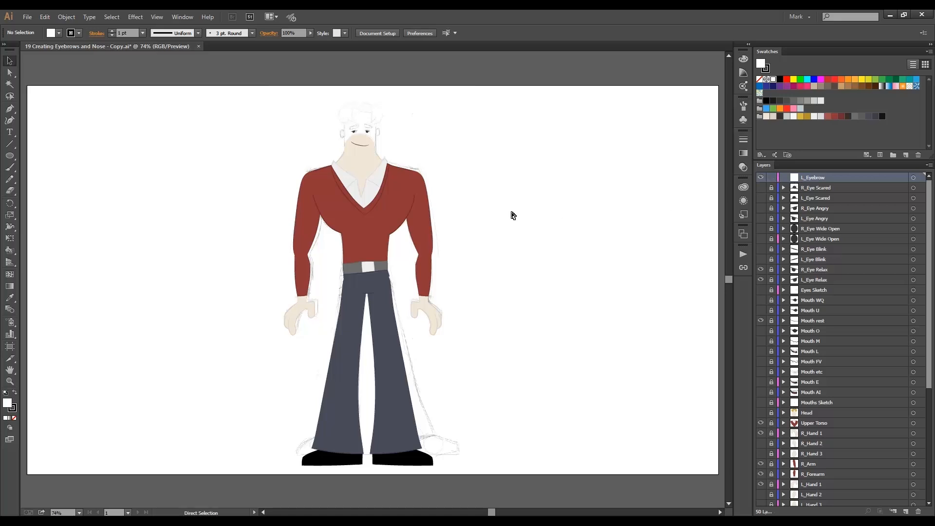
Draw a rectangle about 25 by 7.5 px over the sketched left eyebrow, with the yellow hair fill and a gold stroke.
key("ctrl+space")
left_click_drag(308, 97, 424, 193)
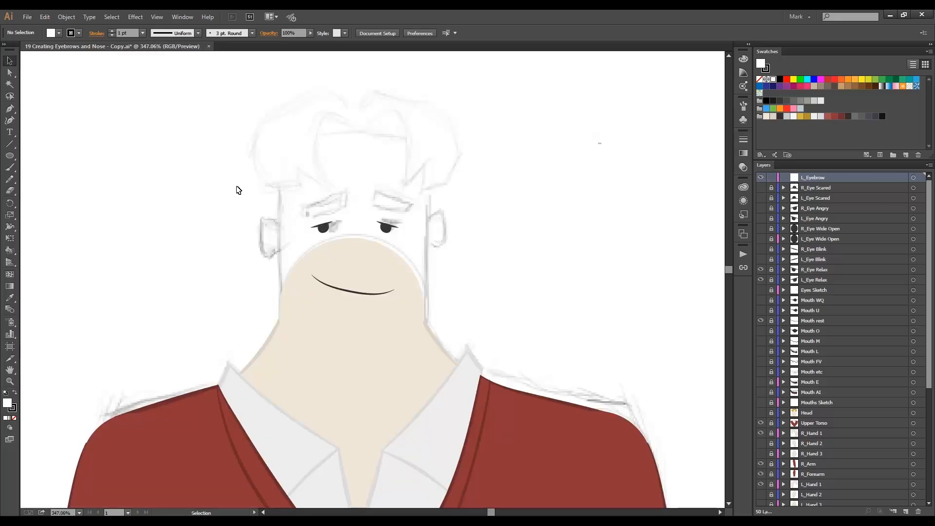
left_click(10, 157)
left_click_drag(10, 159, 44, 155)
left_click(58, 36)
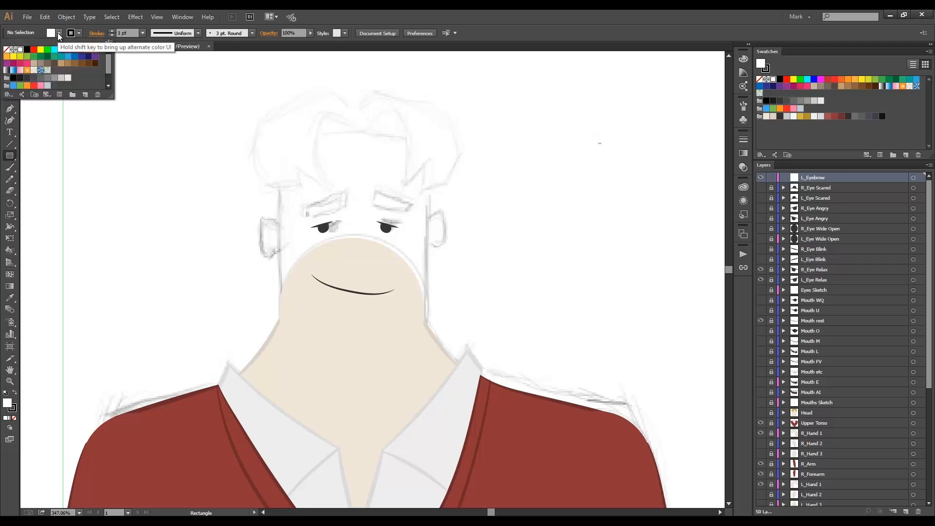
scroll(54, 73, "down", 3)
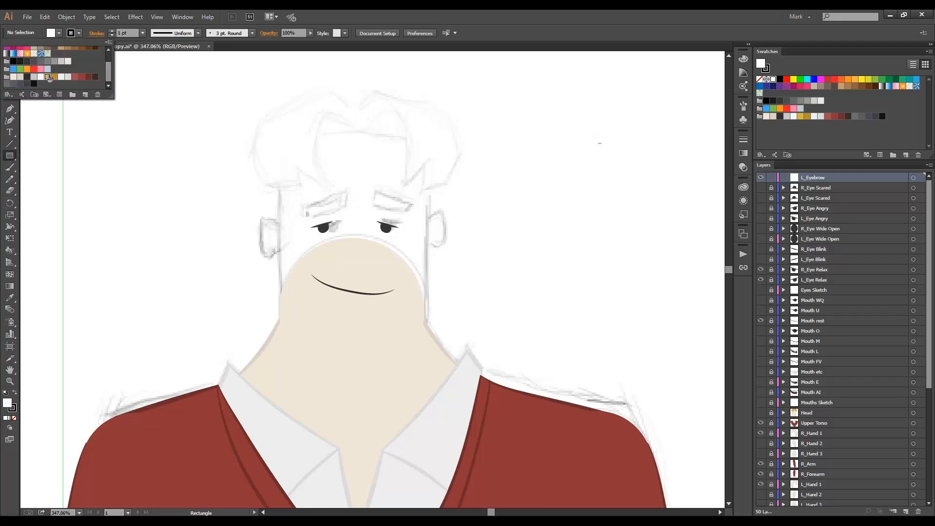
left_click(47, 77)
left_click(78, 35)
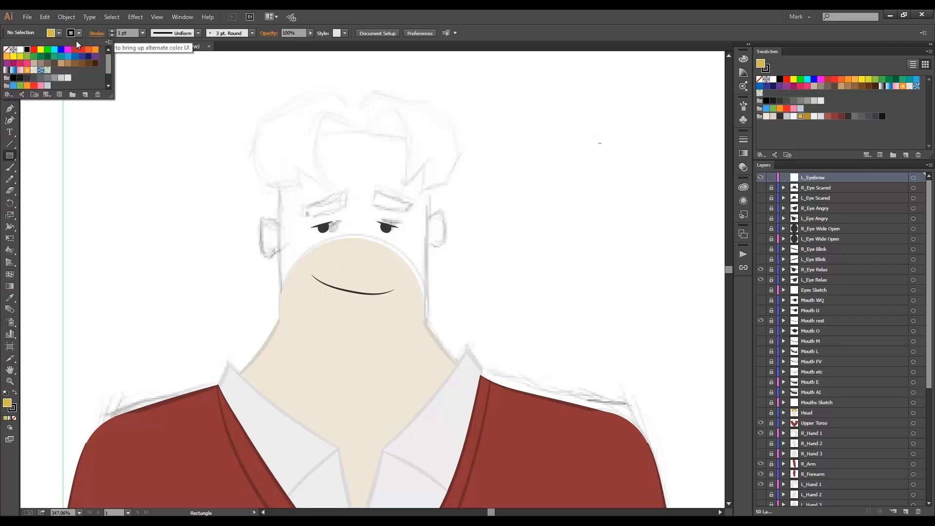
scroll(81, 84, "down", 3)
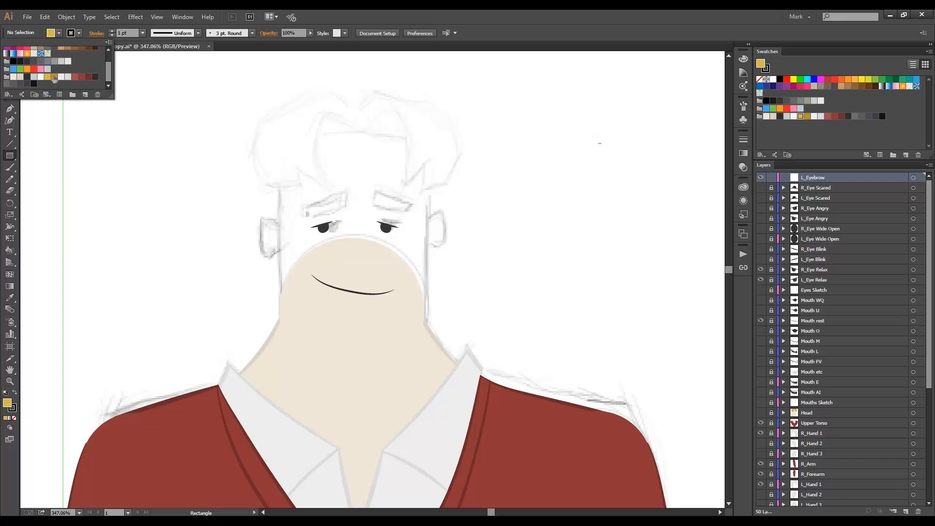
left_click(51, 77)
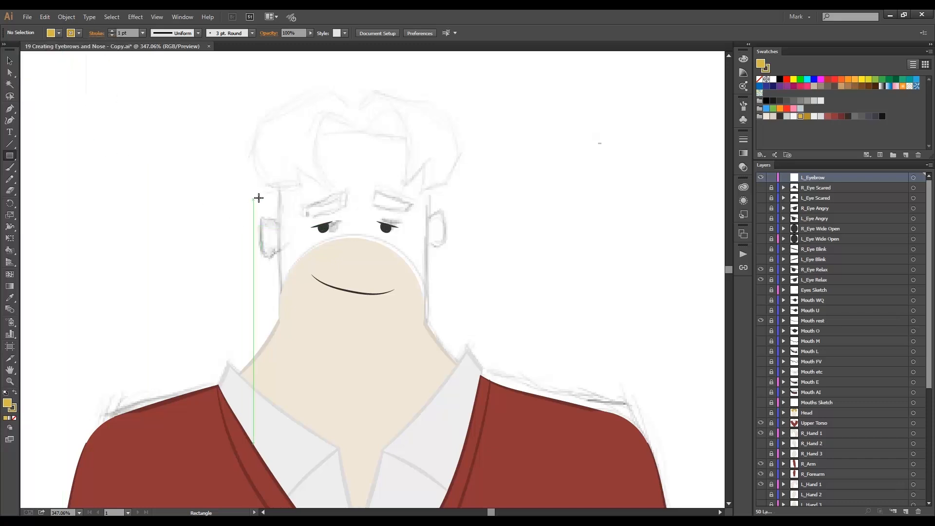
left_click_drag(303, 201, 345, 214)
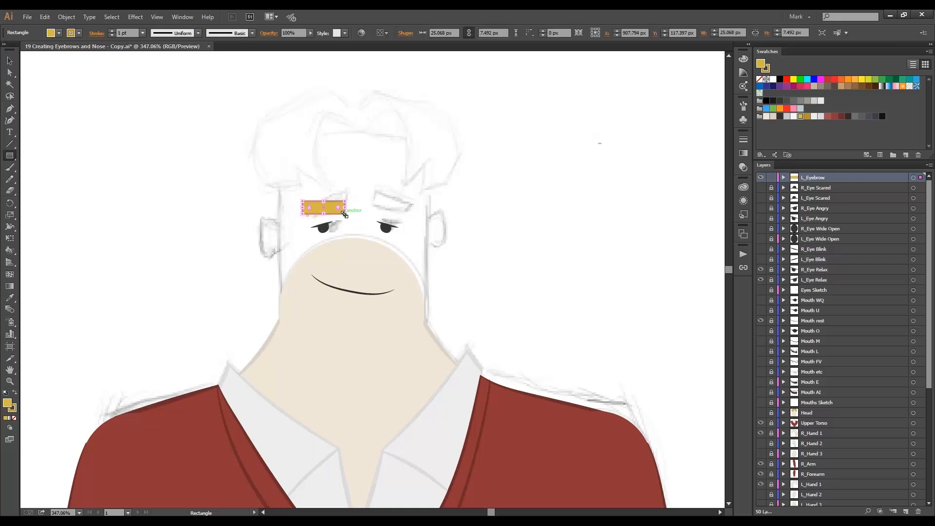
key("a")
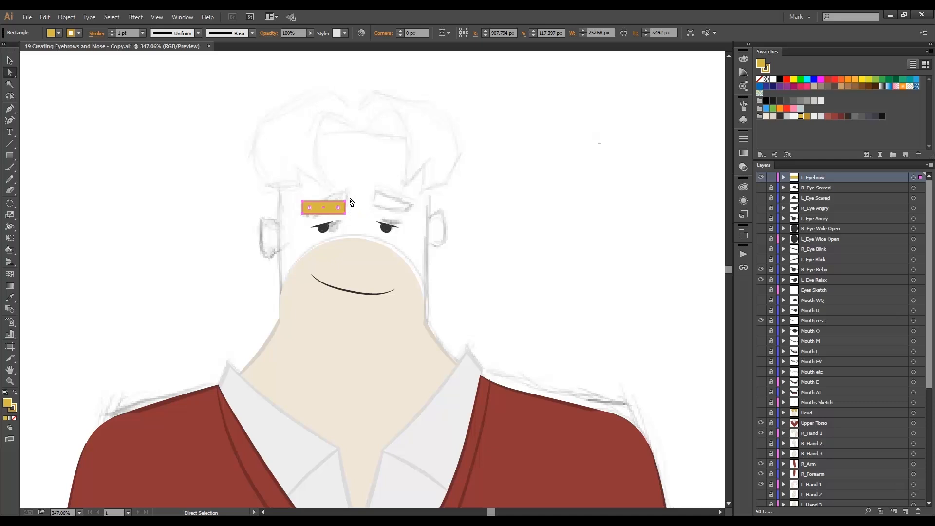
Reshape the left eyebrow rectangle's corners into a slanted, tapered shape following the sketch, wider at the inner end.
left_click_drag(346, 201, 348, 201)
left_click(346, 203, "ctrl")
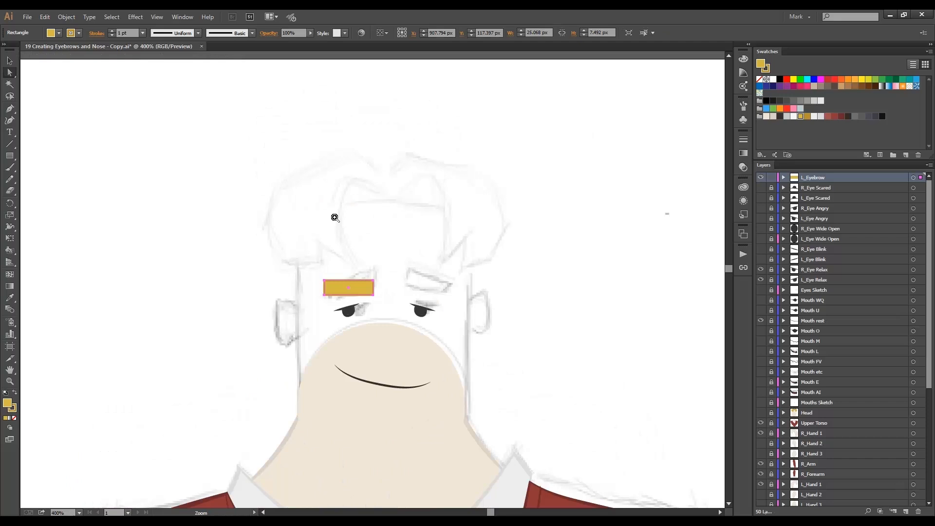
left_click(363, 290, "ctrl")
left_click(396, 255)
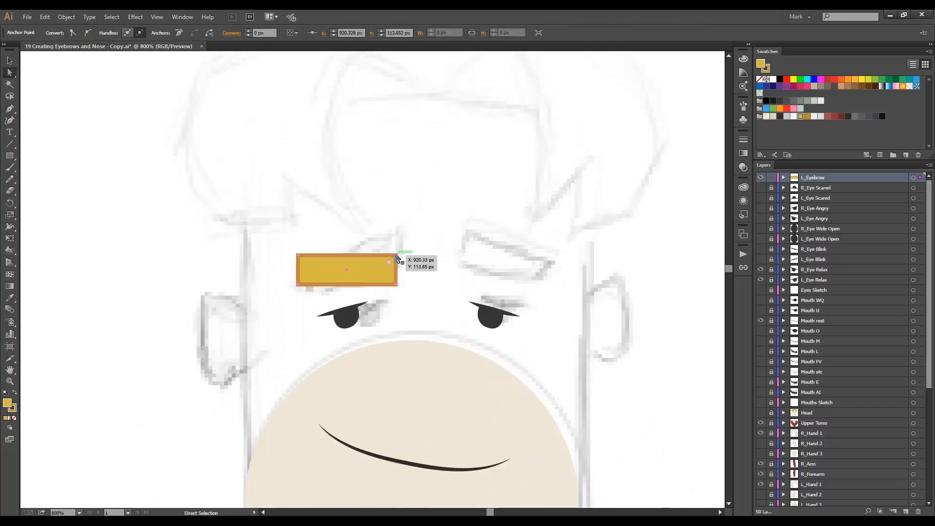
left_click_drag(396, 255, 401, 228)
left_click_drag(396, 284, 400, 268)
left_click_drag(299, 285, 311, 269)
left_click_drag(317, 294, 311, 292)
left_click_drag(401, 229, 401, 234)
left_click(410, 244)
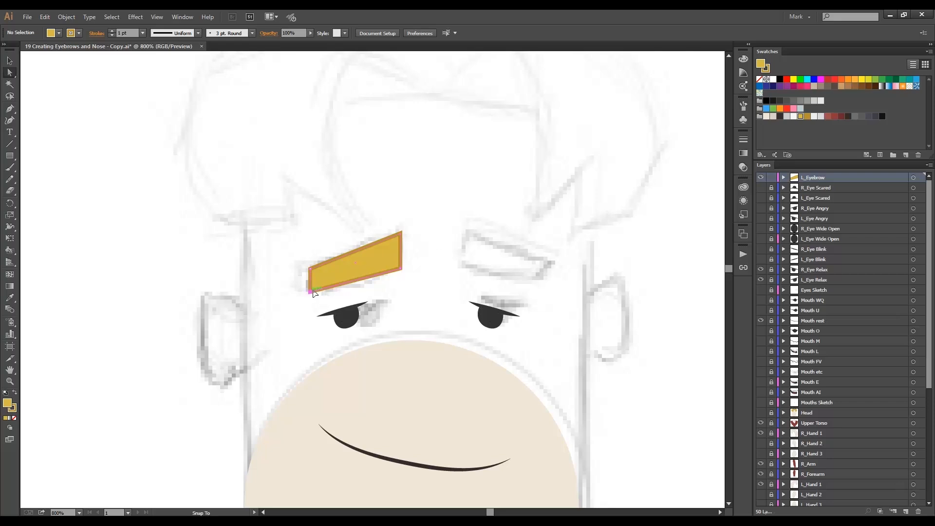
Adjust the eyebrow's lower outer corner and shift the shape, about 23 by 15 px, to line up with the sketched left eyebrow.
left_click_drag(313, 292, 315, 292)
left_click(313, 299)
left_click_drag(366, 263, 359, 259)
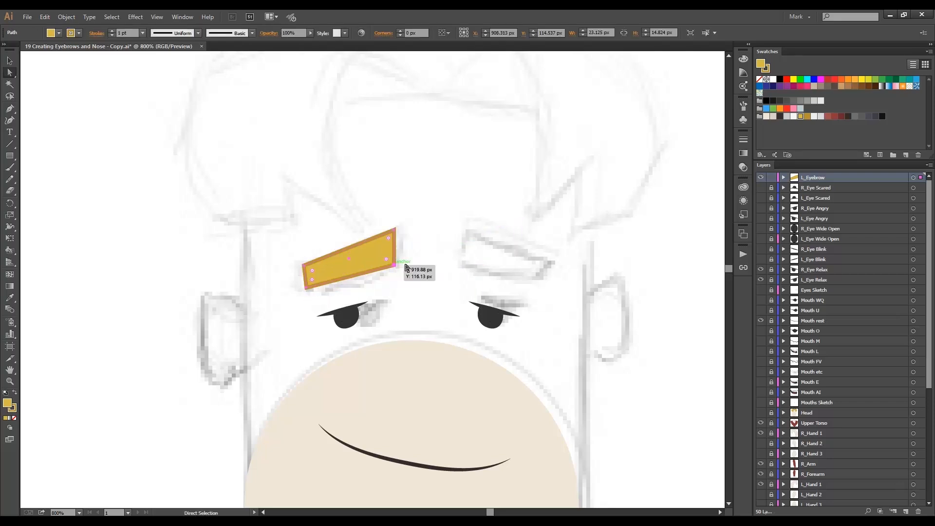
key("Down")
left_click(422, 260)
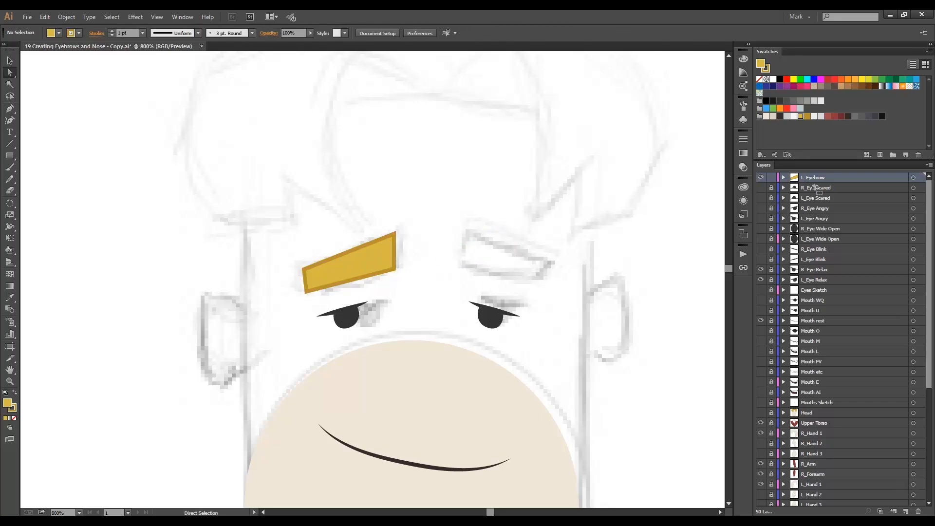
Duplicate the L_Eyebrow layer and rename the copy R_Eyebrow.
left_click_drag(815, 186, 906, 513)
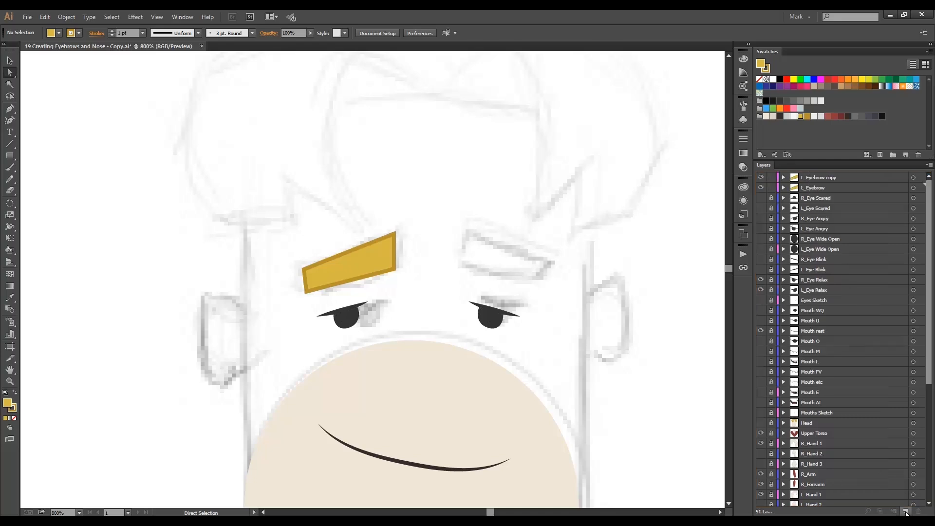
double_click(820, 177)
key("Home")
key("Delete")
type("R")
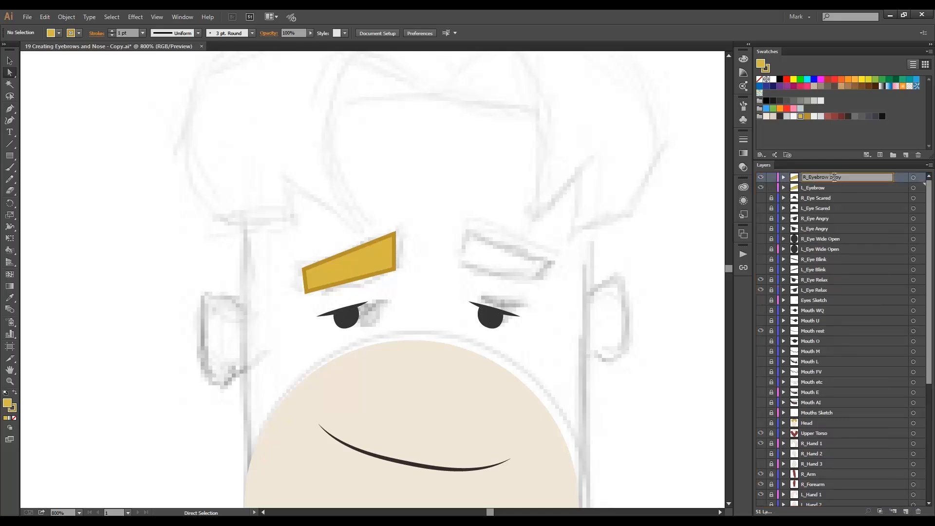
double_click(834, 177)
left_click(847, 188)
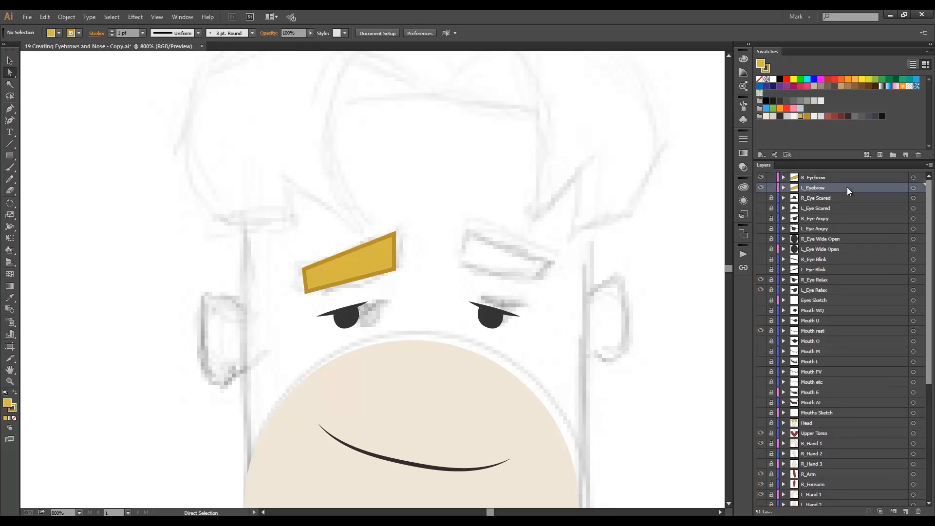
left_click(821, 178)
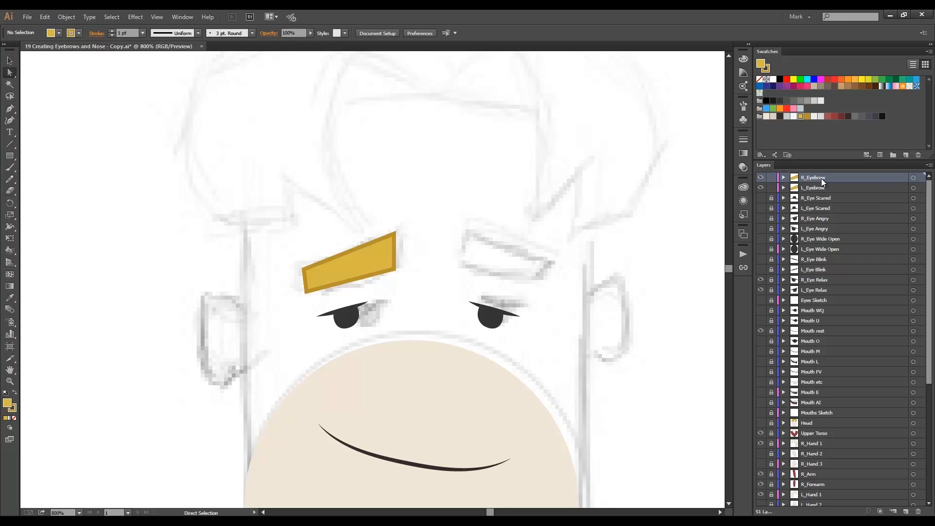
Move the R_Eyebrow shape straight across onto the sketched right eyebrow.
left_click(813, 180, "alt")
key("v")
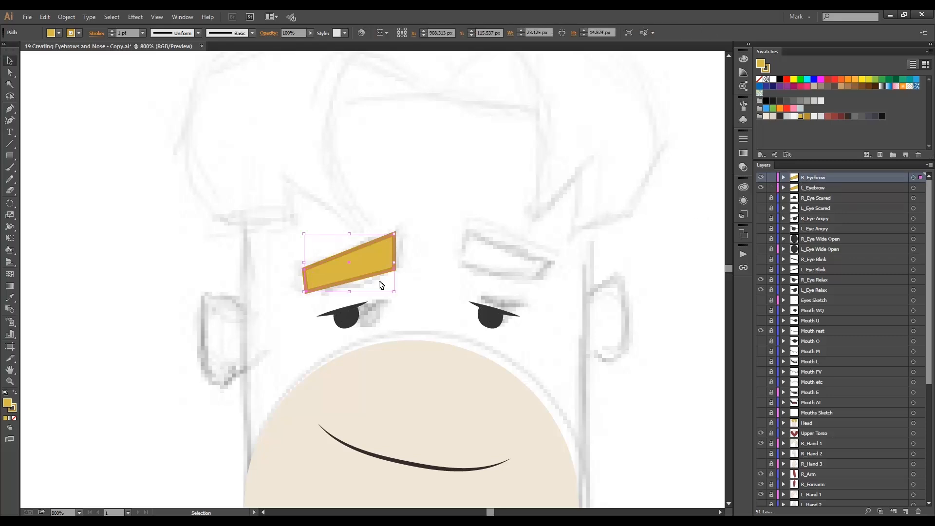
left_click_drag(370, 259, 527, 257)
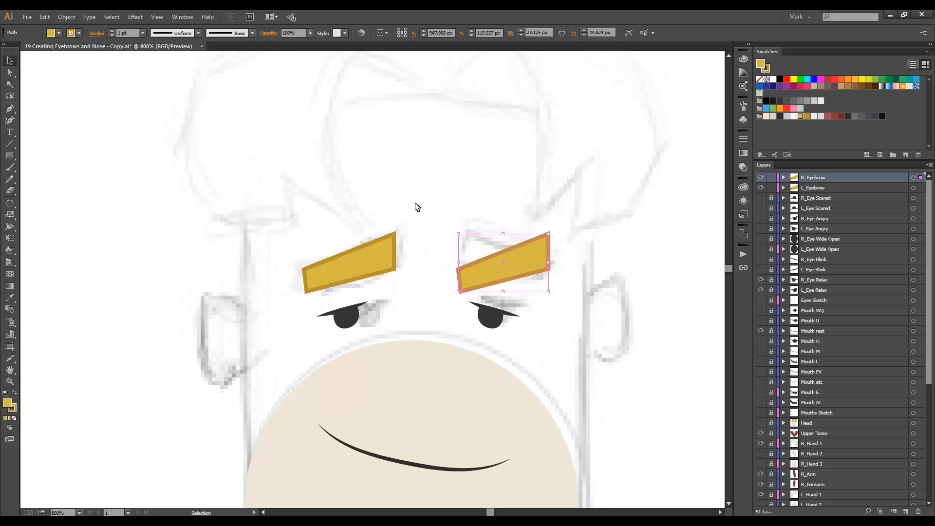
Reflect the right eyebrow across the vertical axis and raise it slightly to match the sketch.
left_click(67, 18)
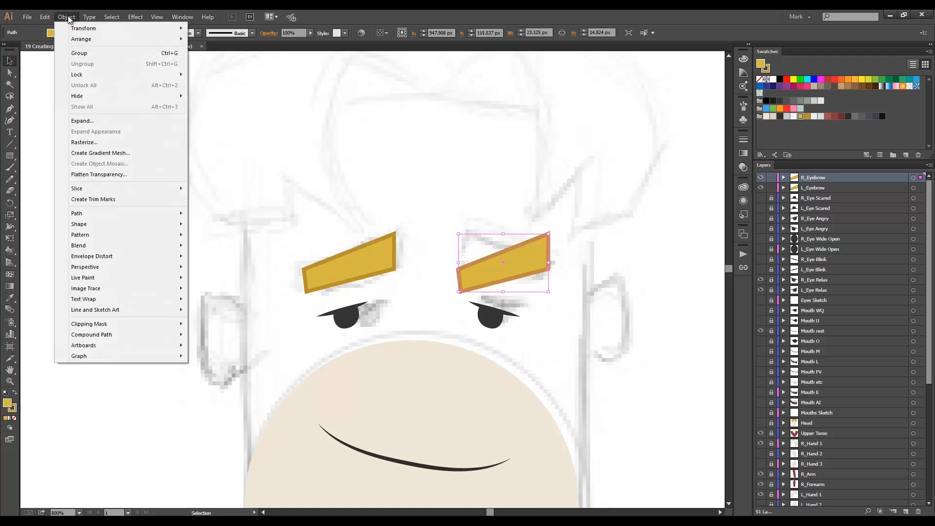
mouse_move(100, 34)
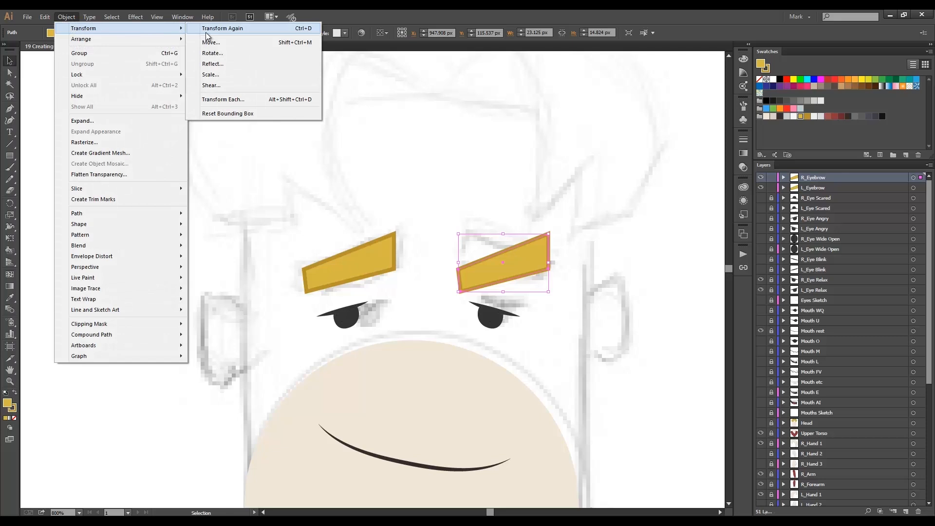
left_click(218, 64)
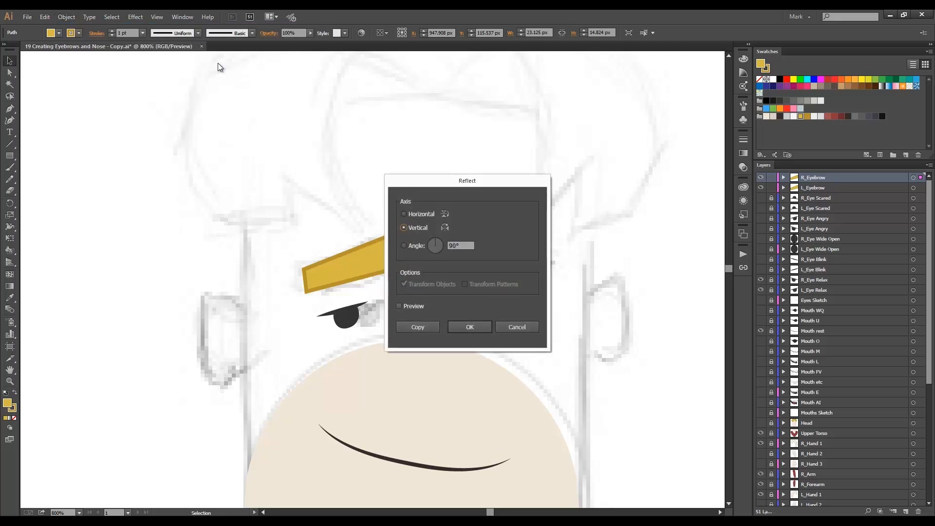
left_click(419, 327)
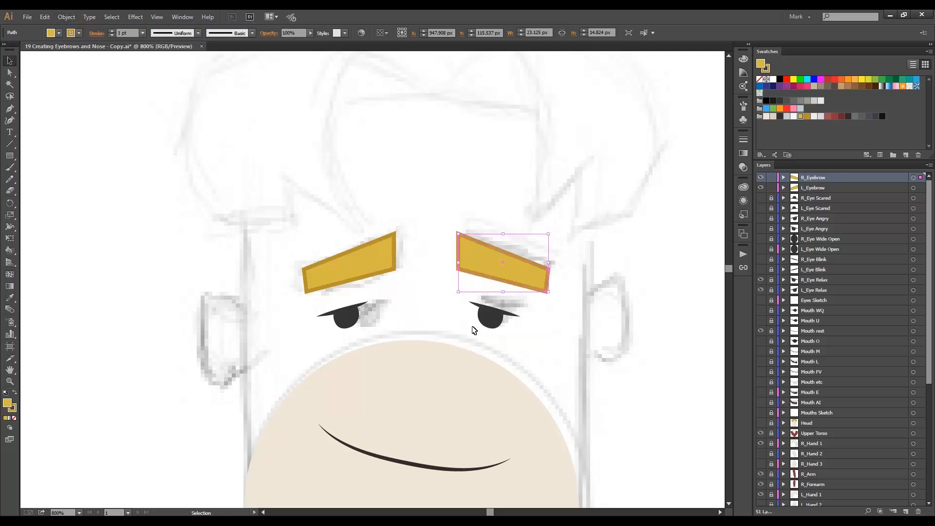
left_click_drag(487, 266, 489, 257)
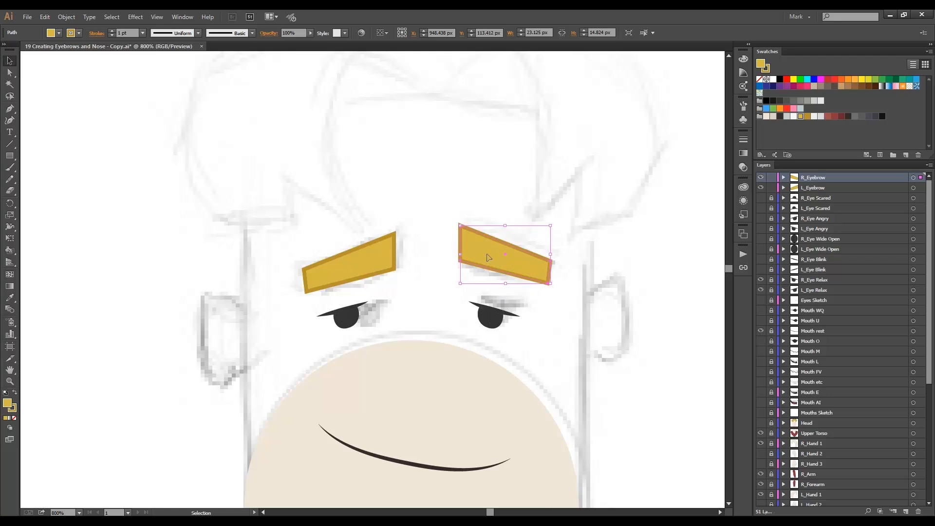
left_click(528, 314)
Hide the Sketch layer and show the Head layer again.
scroll(788, 365, "down", 6)
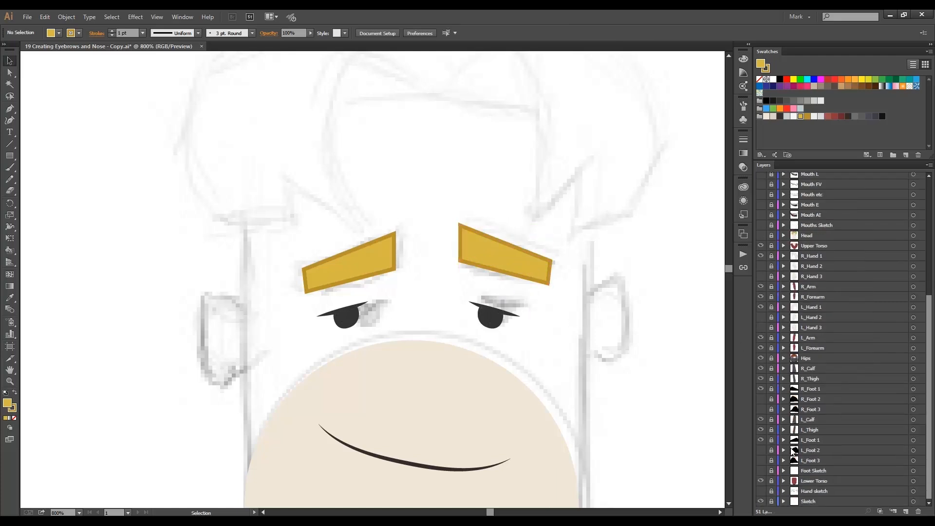
left_click(760, 501)
scroll(808, 379, "up", 6)
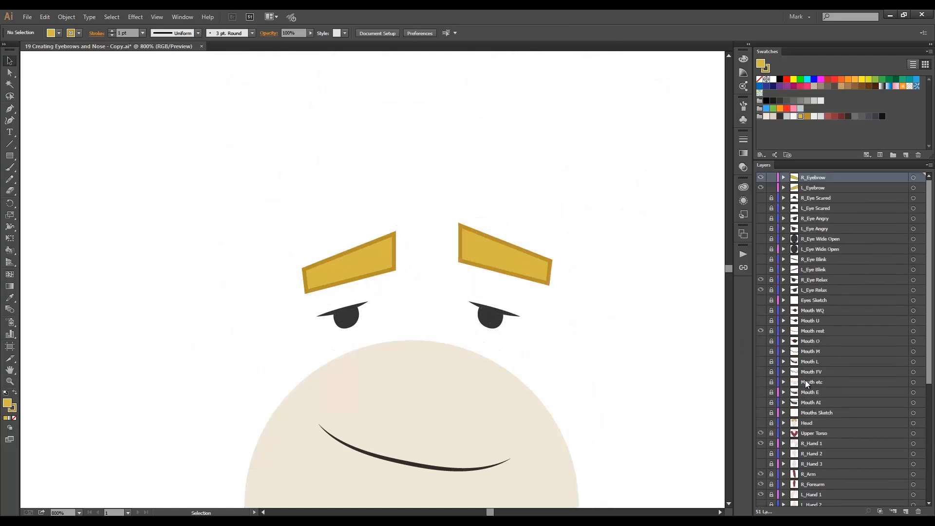
scroll(806, 380, "down", 3)
left_click(760, 341)
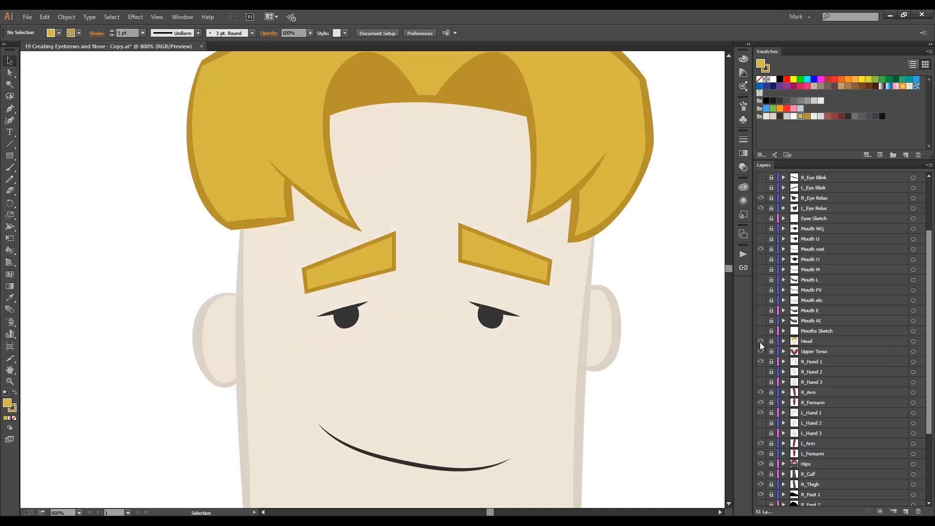
Examine how both eyebrows sit on the face in relation to the eyes and hair.
scroll(761, 346, "up", 3)
left_click(408, 337, "ctrl+alt")
left_click(392, 330, "ctrl+alt")
left_click(390, 243, "ctrl")
left_click(360, 264, "ctrl")
left_click_drag(405, 234, 403, 238)
left_click(565, 276)
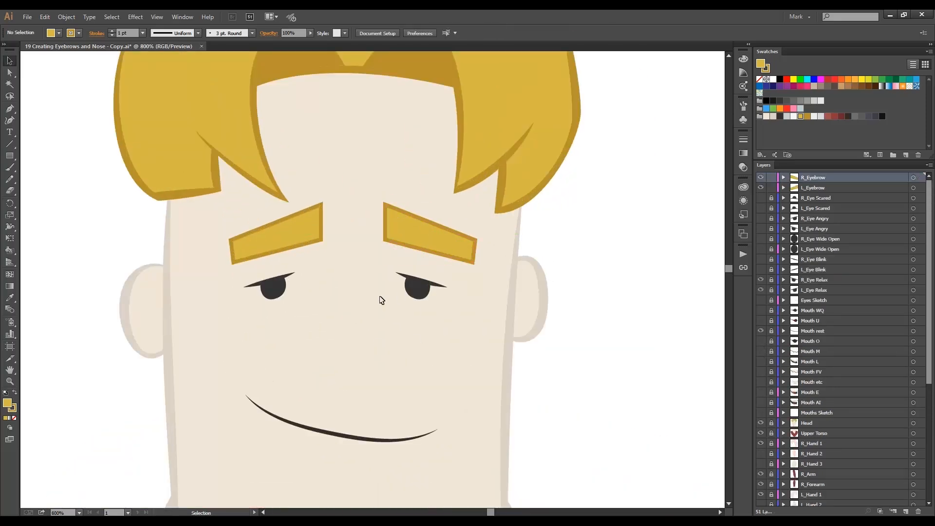
left_click(365, 287, "ctrl+alt")
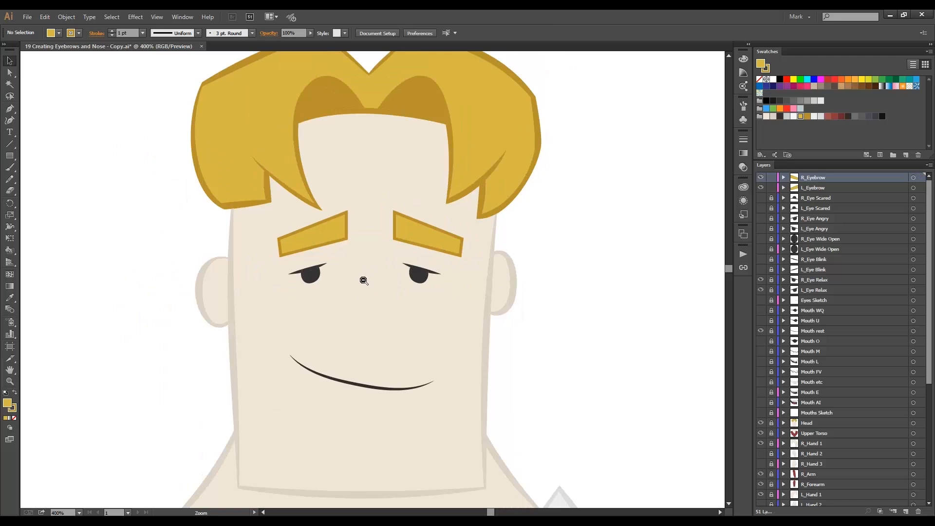
left_click(371, 277, "ctrl+alt")
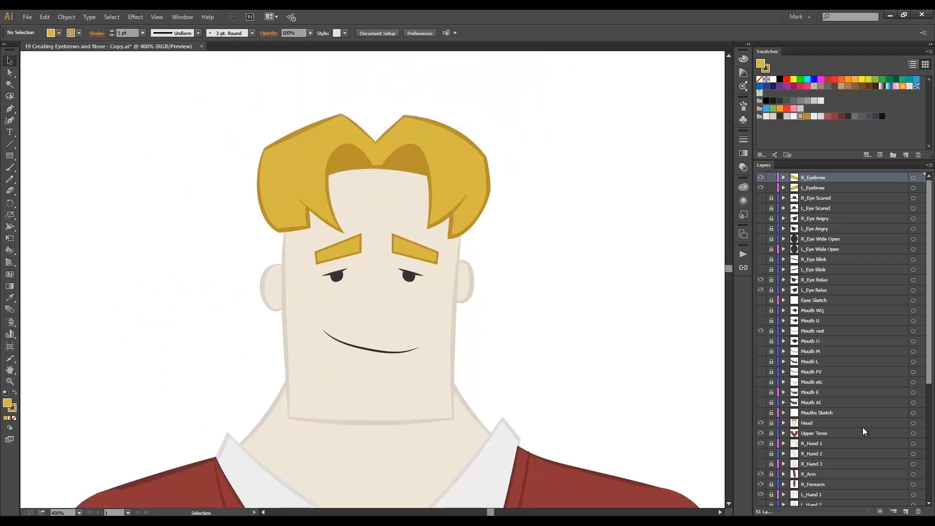
Create a top layer named Nose with a blue layer color, and lock both eyebrow layers.
left_click(905, 510)
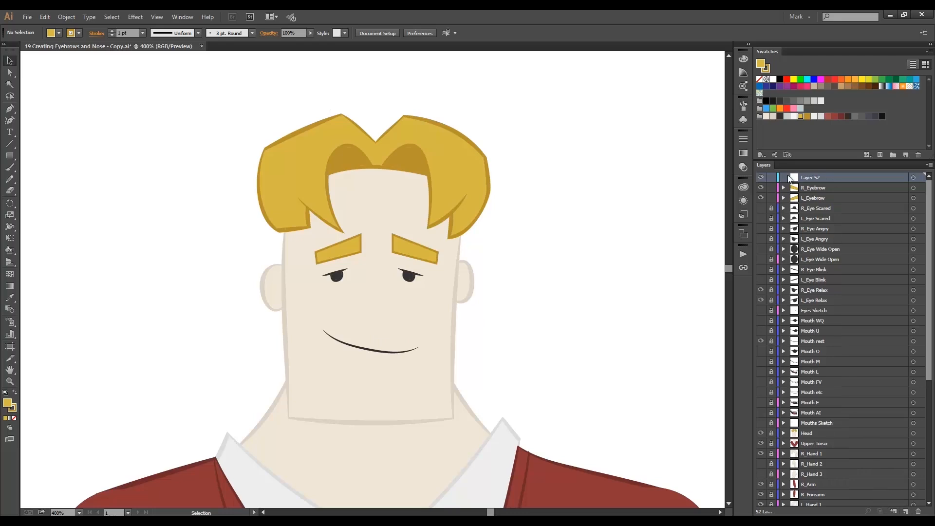
double_click(792, 178)
type("Nose")
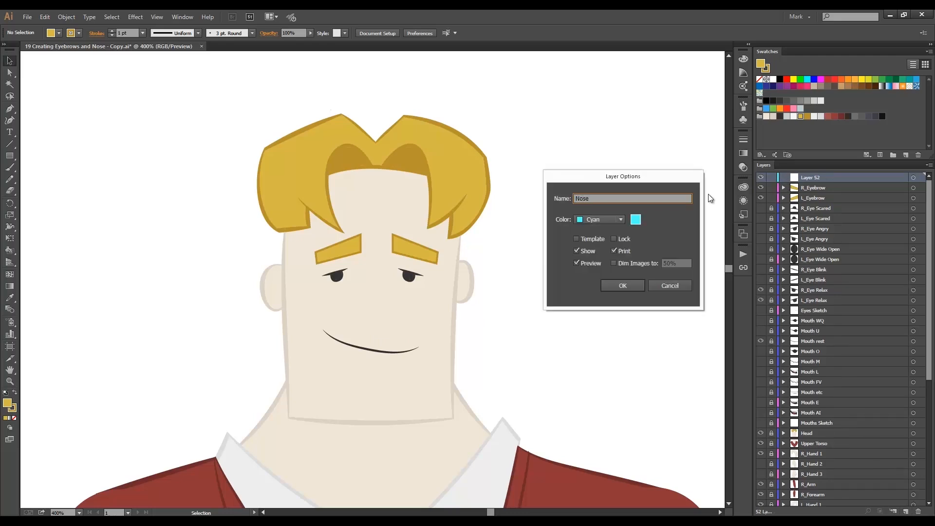
left_click(618, 220)
left_click(598, 262)
left_click(627, 290)
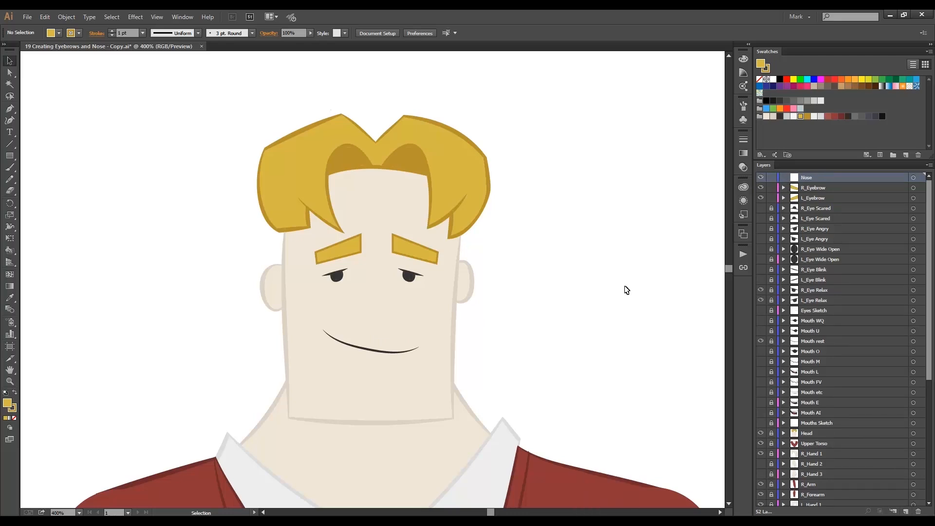
left_click(771, 188)
left_click(772, 198)
Hide the Head and Upper Torso layers and show the Sketch layer to reveal the sketched nose.
left_click(760, 433)
scroll(761, 432, "down", 5)
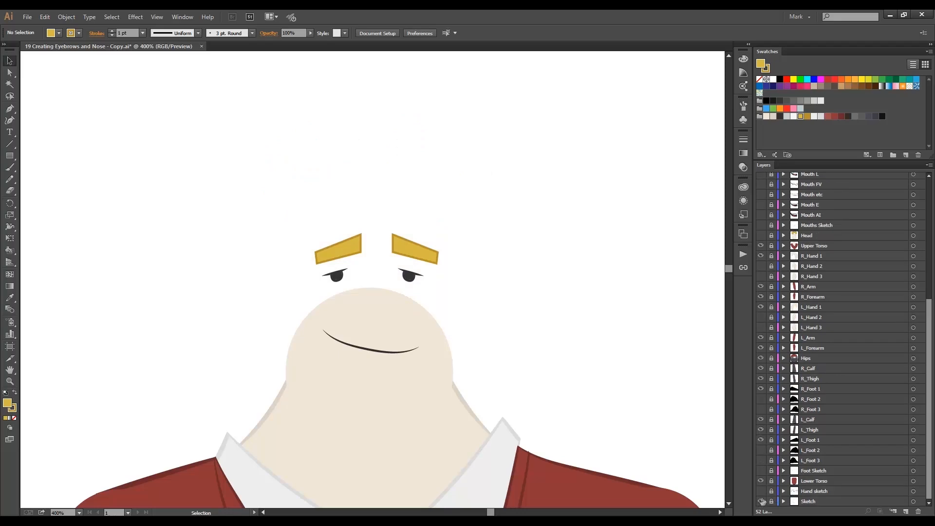
left_click(760, 501)
scroll(767, 489, "up", 5)
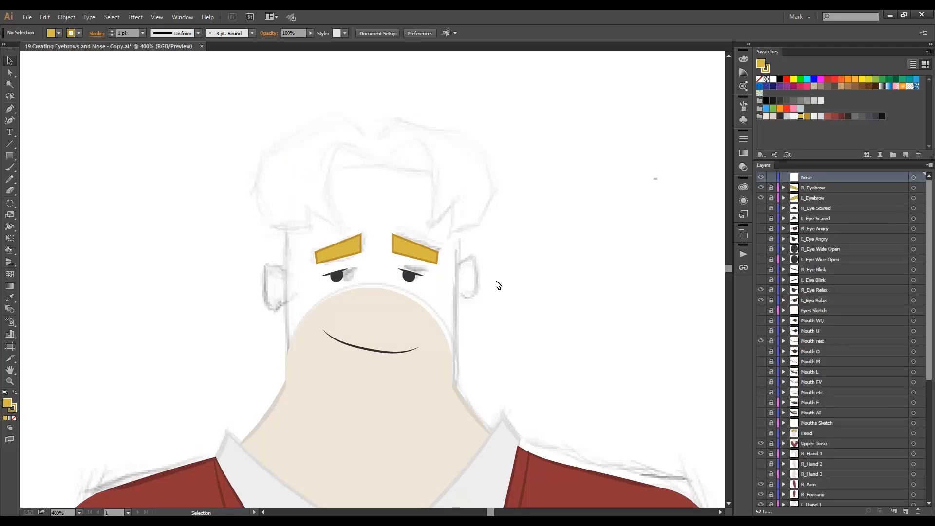
left_click(762, 443)
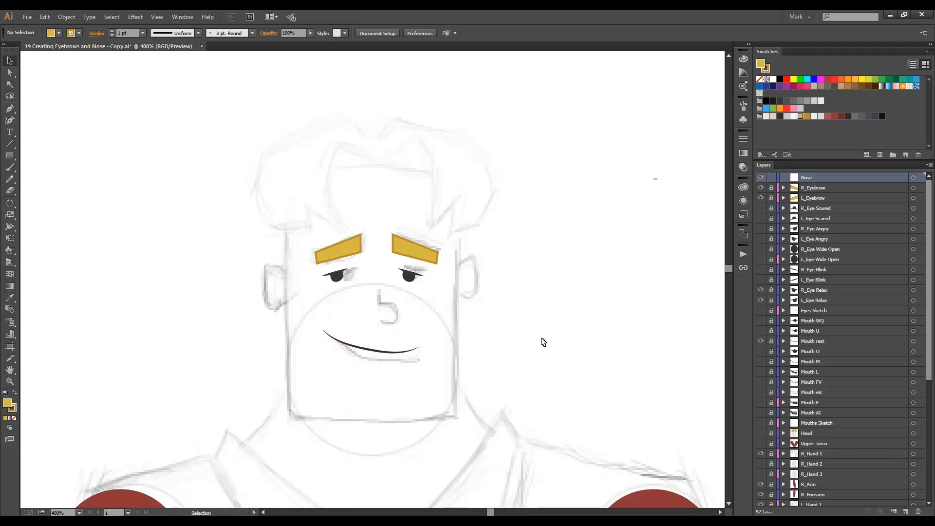
Set up the Pencil tool with no fill and the near-black stroke color for drawing the nose.
scroll(385, 312, "up", 2)
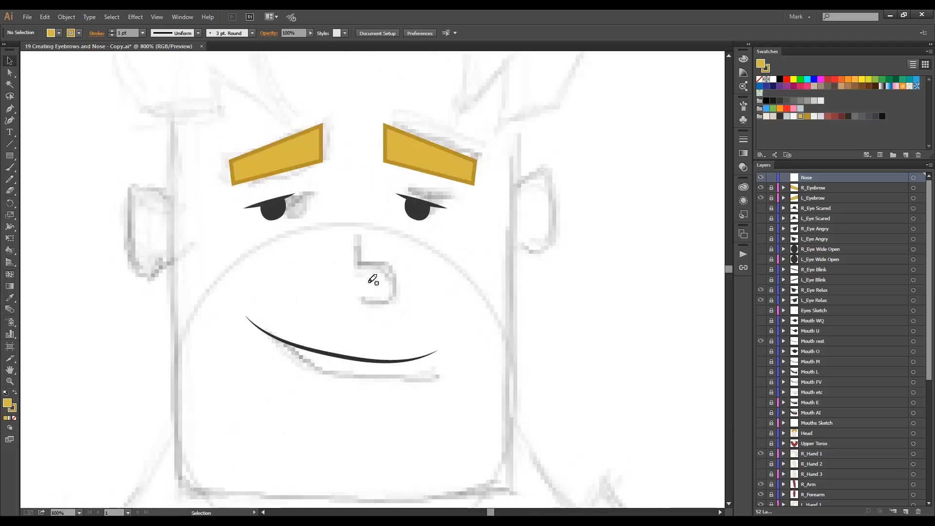
key("n")
left_click(59, 33)
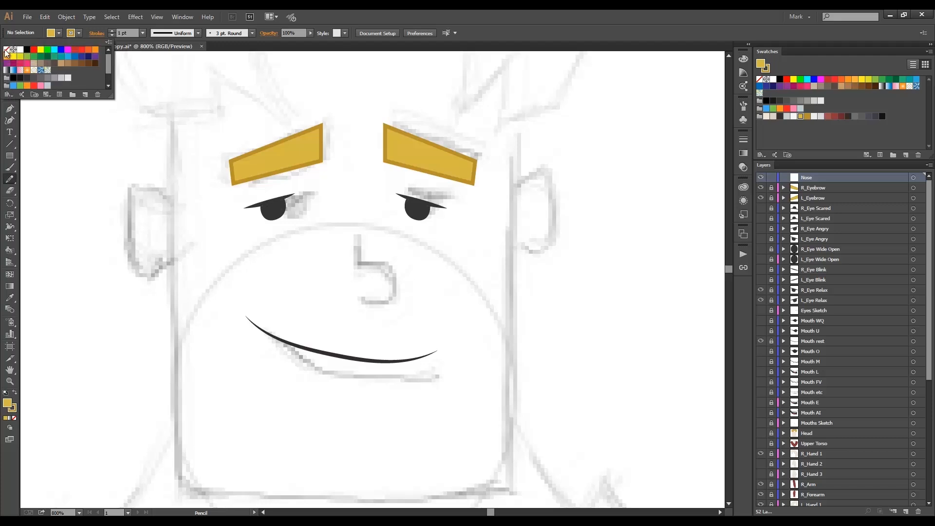
left_click(7, 52)
left_click(27, 77)
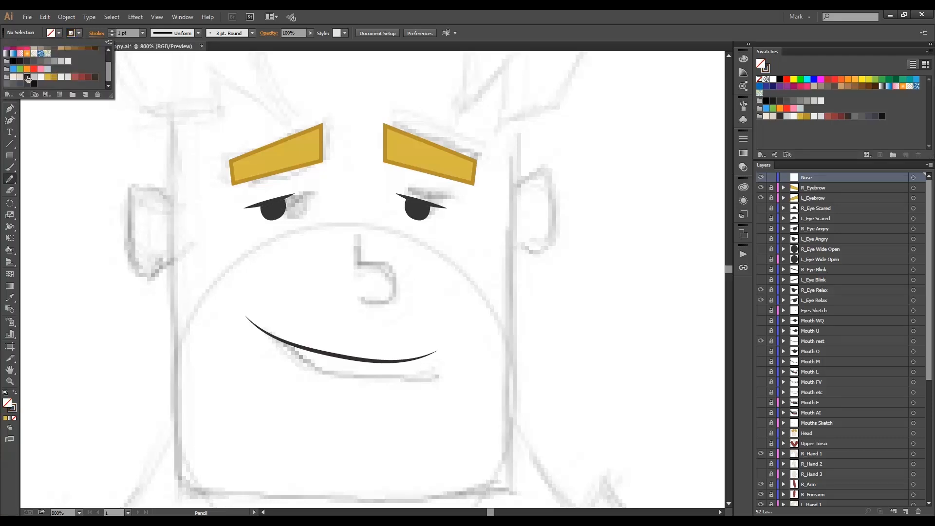
left_click(90, 26)
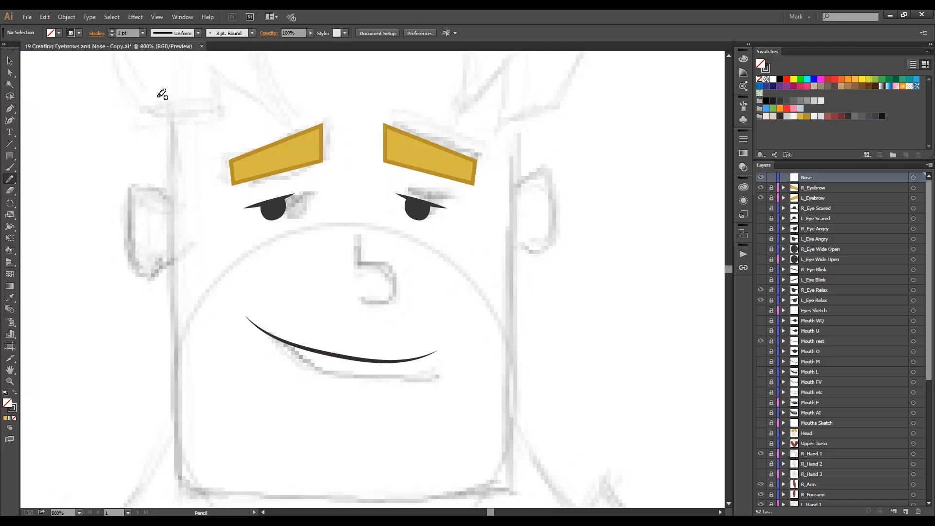
Draw the nose's bridge line and hooked tip over the sketch, about 11 by 19 px overall, and apply the tapered elliptical width profile.
mouse_move(355, 227)
left_mouse_down()
mouse_move(360, 265)
mouse_move(375, 264)
mouse_move(362, 300)
left_mouse_up()
key("ctrl+z")
key("ctrl+z")
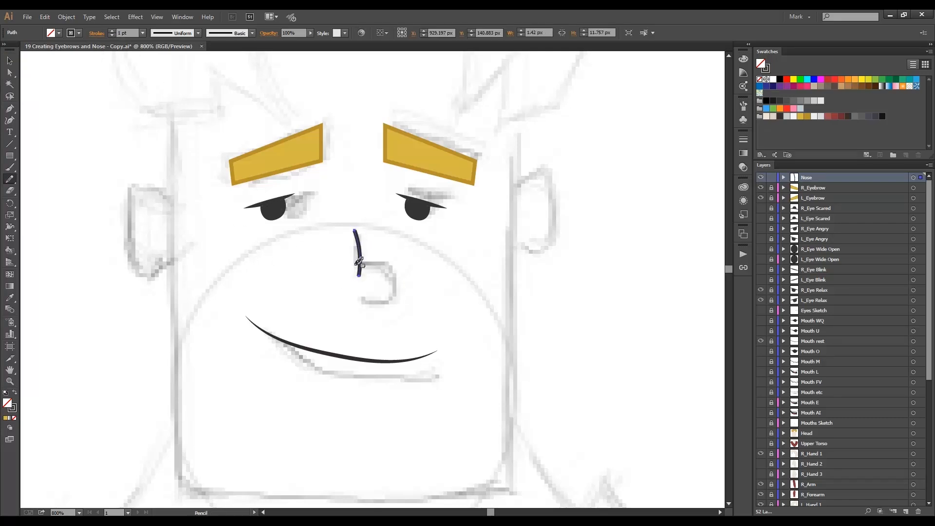
mouse_move(349, 265)
left_mouse_down()
mouse_move(393, 291)
mouse_move(351, 299)
left_mouse_up()
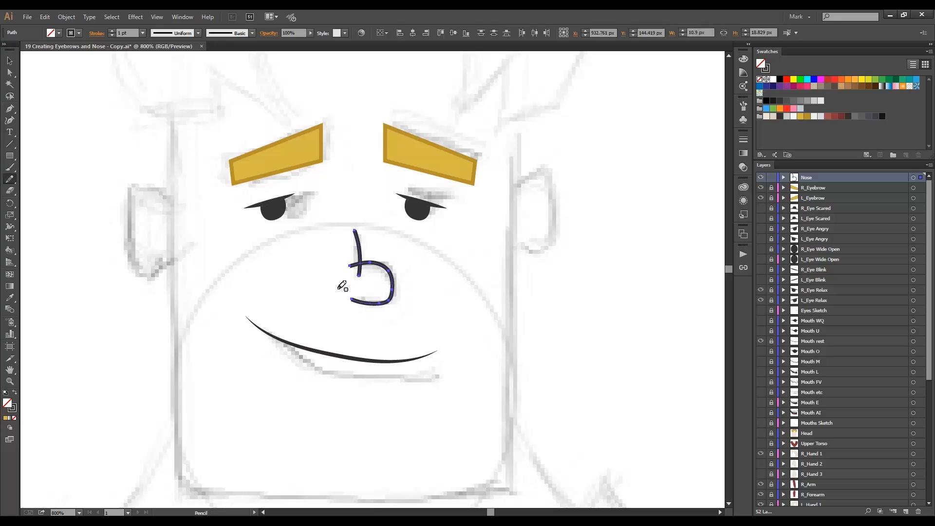
left_click(198, 32)
left_click(172, 67)
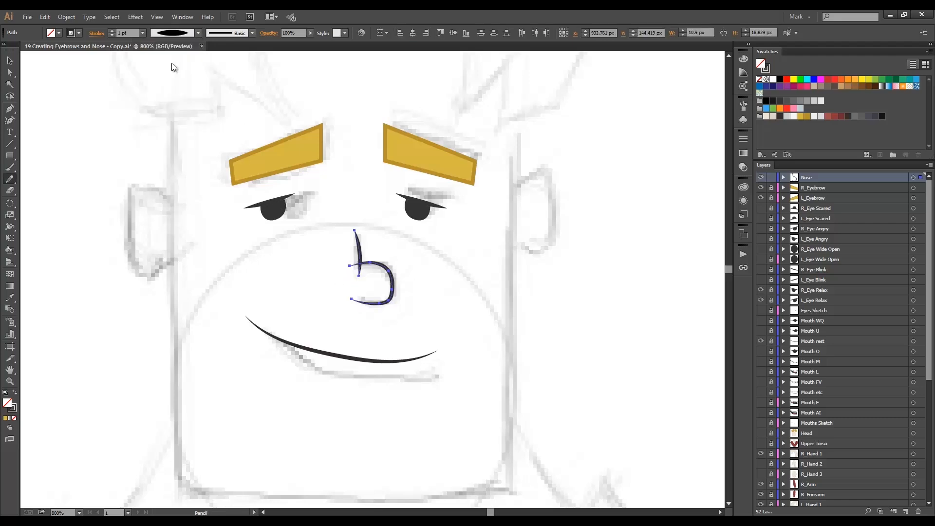
Expand the appearance of the nose strokes and simplify the resulting outline paths.
left_click(66, 16)
left_click(96, 132)
left_click(67, 17)
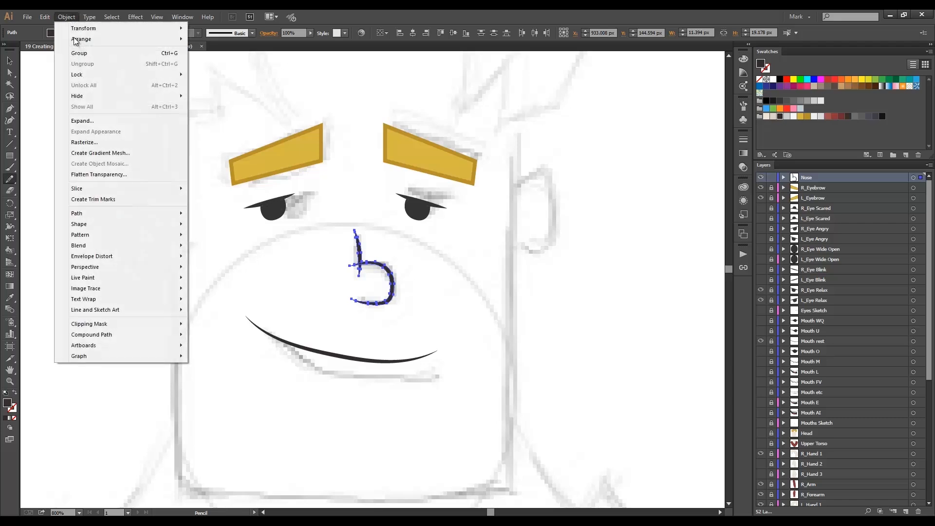
mouse_move(151, 214)
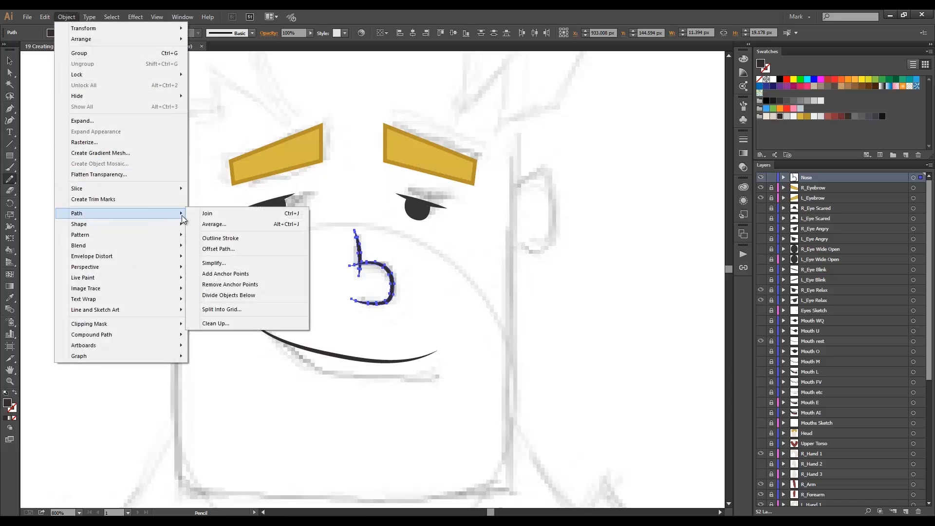
left_click(235, 264)
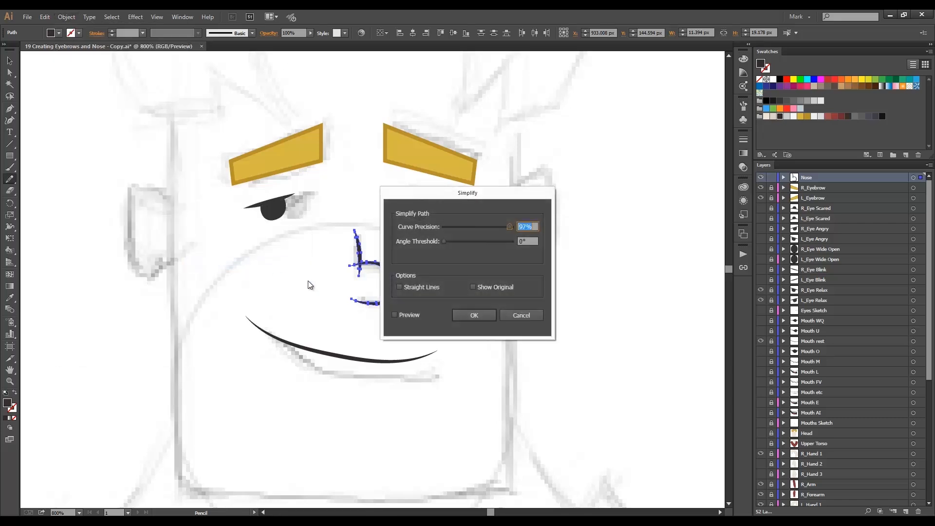
left_click(467, 316)
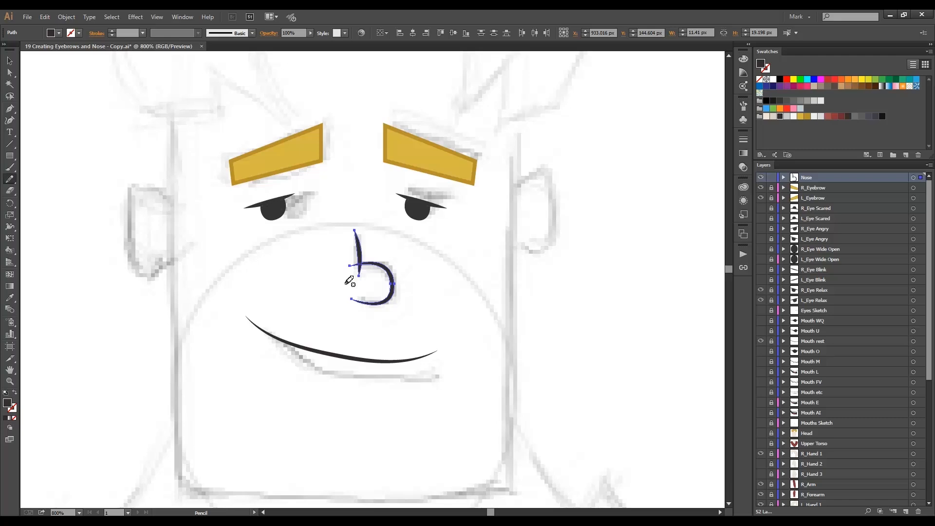
Turn the nose shapes into a Live Paint group, expand it, and delete the overshooting ends where bridge and tip cross.
key("ctrl+alt+x")
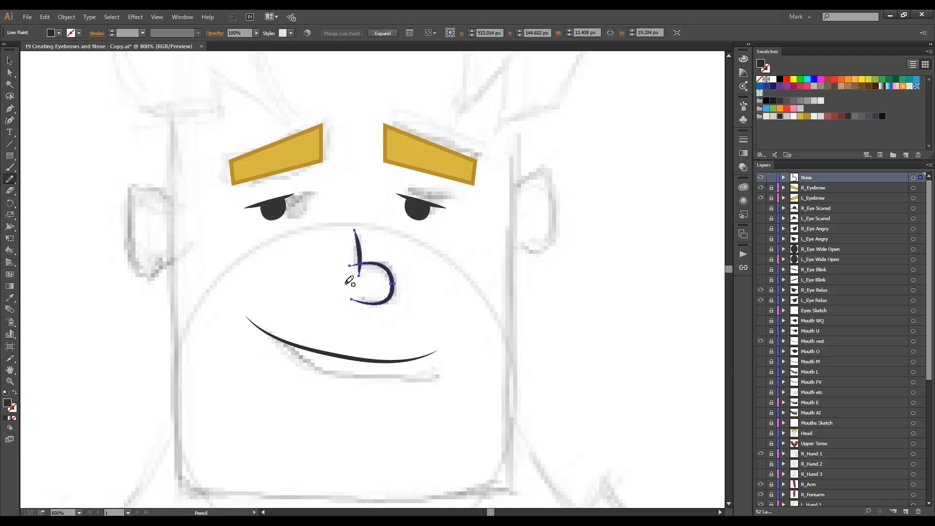
left_click(382, 33)
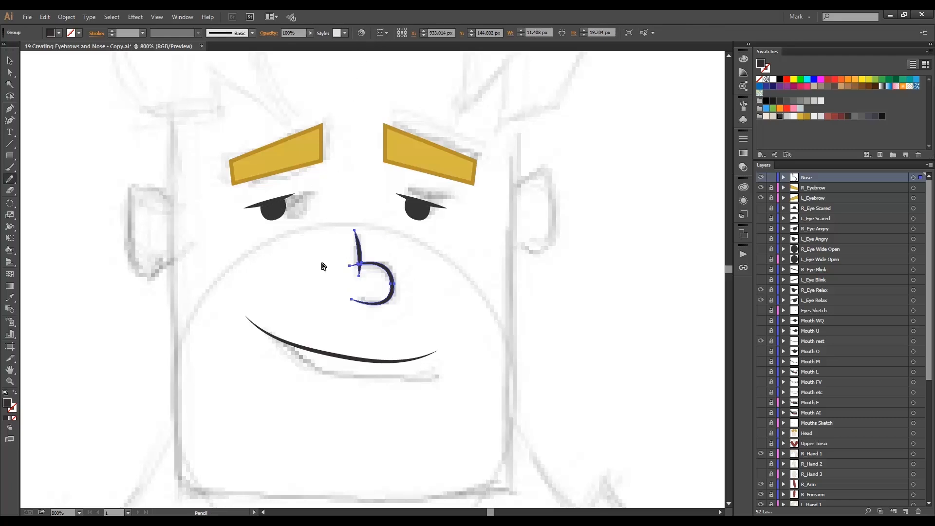
key("a")
left_click(334, 268)
left_click(350, 266)
key("Delete")
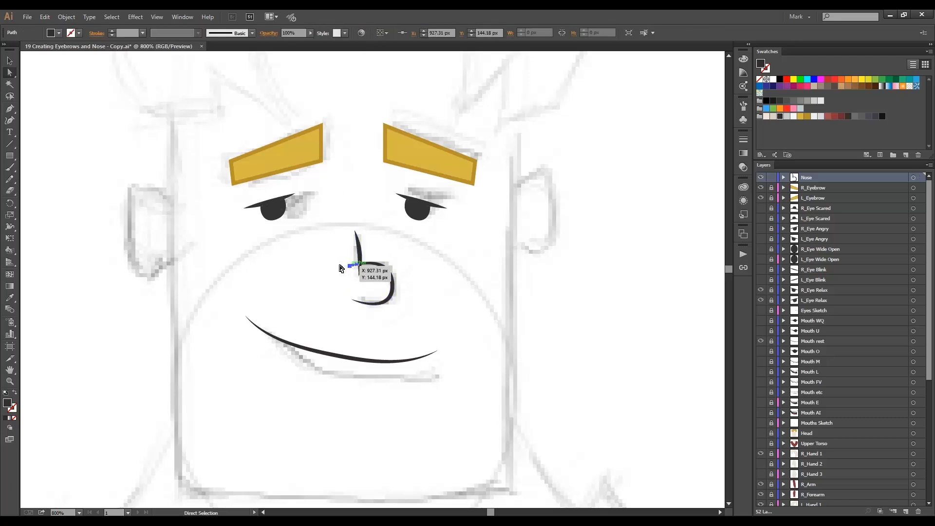
left_click(360, 270)
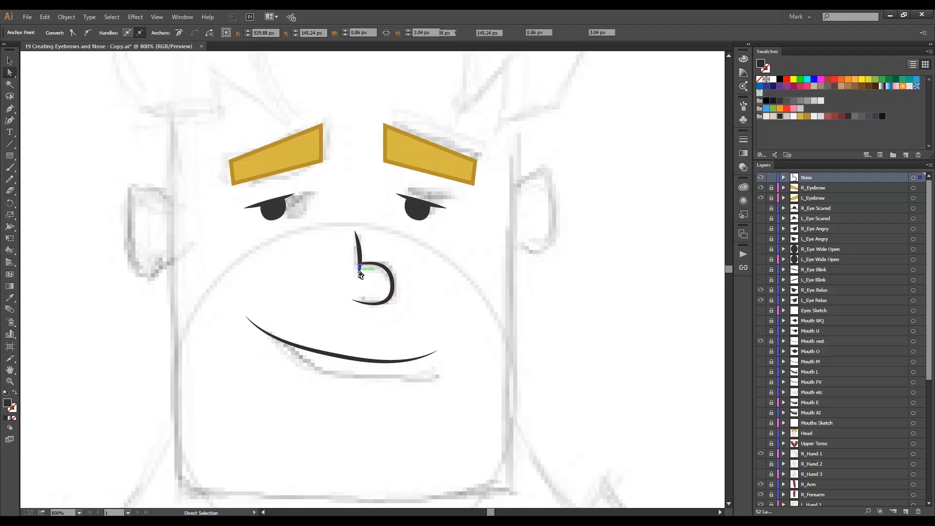
left_click(342, 277)
Hide the Sketch layer and show the Upper Torso and Head layers.
scroll(820, 370, "down", 6)
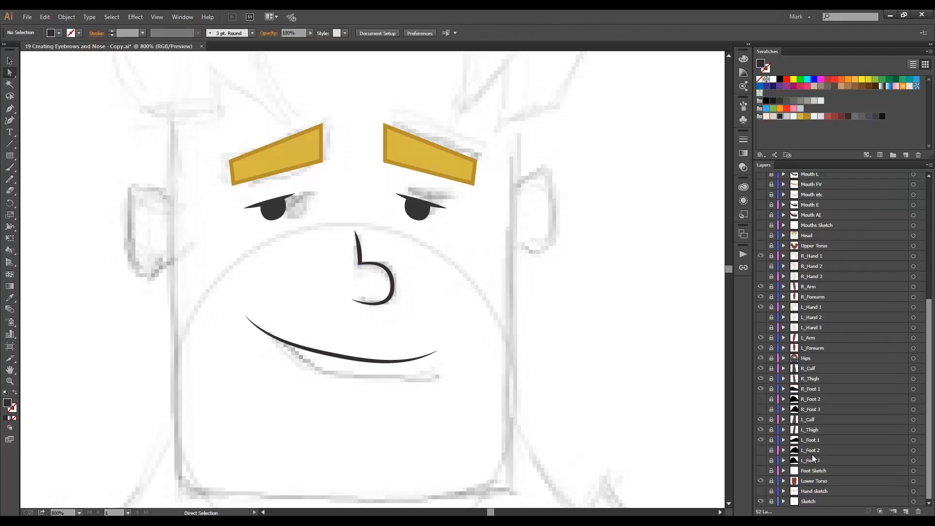
left_click(761, 502)
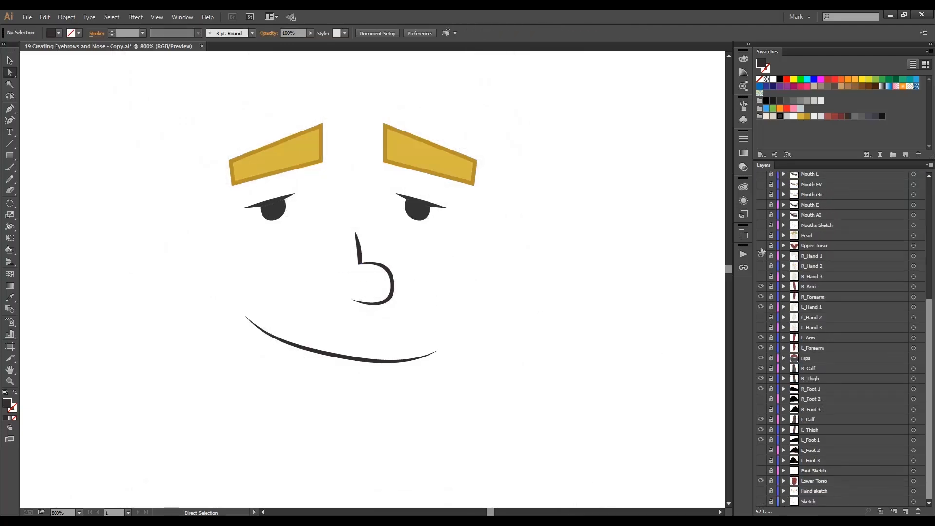
left_click(761, 245)
left_click(760, 235)
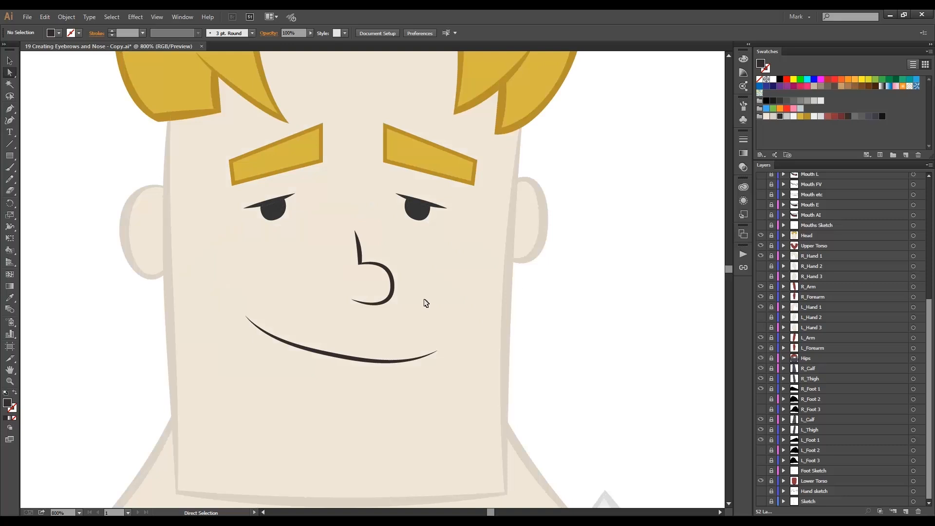
Examine the finished face and the whole character with the artboard fitted in view.
left_click(364, 341, "ctrl+alt")
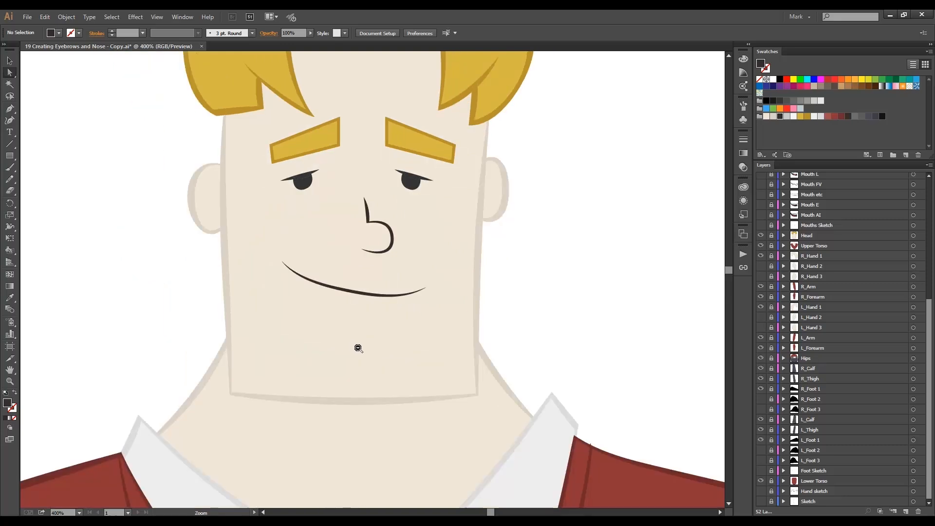
left_click(358, 348, "ctrl+alt")
left_click(369, 345, "ctrl+alt")
left_click(374, 323, "ctrl+alt")
left_click(373, 324, "ctrl+alt")
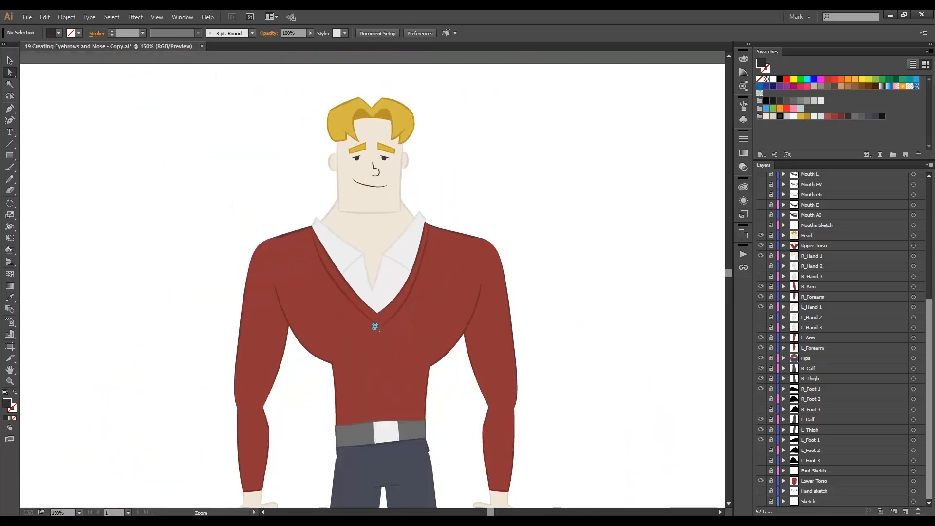
left_click(373, 341, "ctrl+alt")
left_click_drag(373, 341, 373, 285)
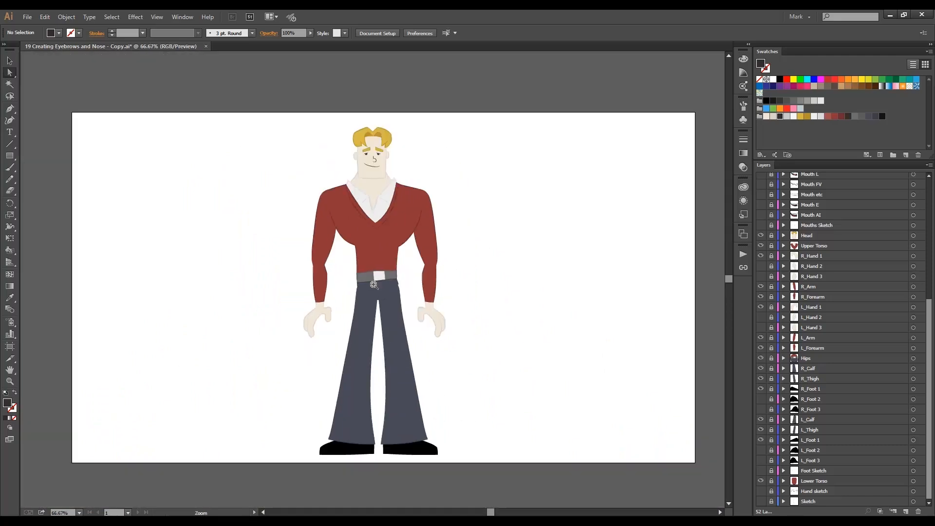
left_click(374, 285, "ctrl+alt")
key("ctrl+0")
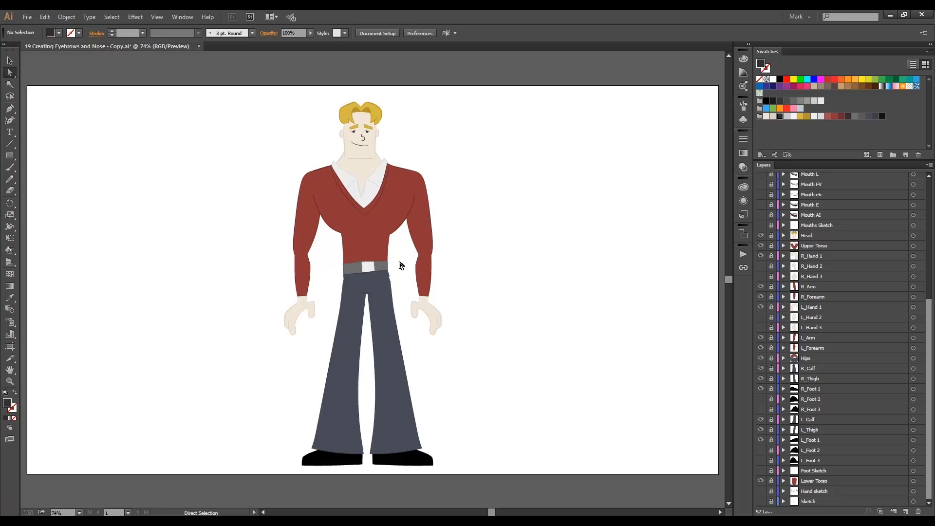
Unlock every locked layer, from R_Eyebrow down to Sketch.
scroll(399, 262, "up", 1)
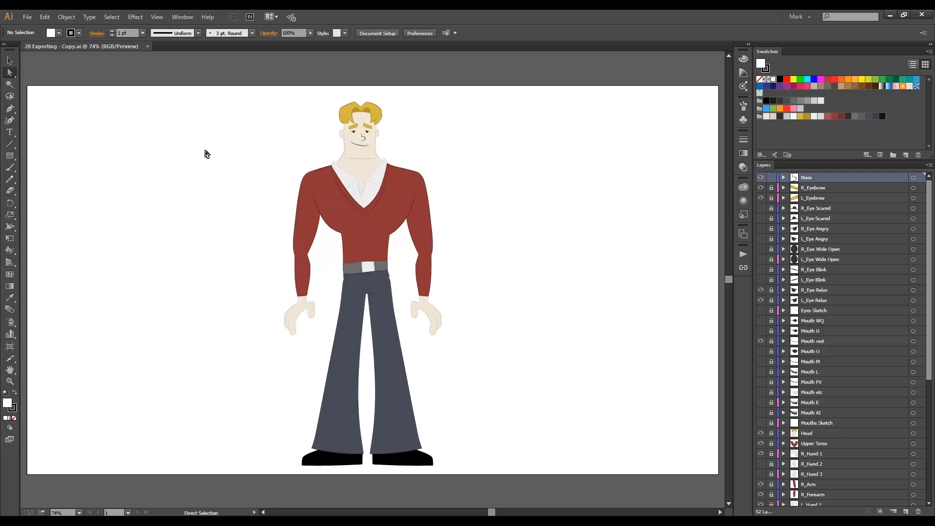
left_click(772, 188)
left_click_drag(772, 196, 773, 345)
scroll(773, 345, "down", 1)
left_click_drag(771, 311, 771, 454)
scroll(772, 404, "down", 1)
scroll(772, 454, "down", 1)
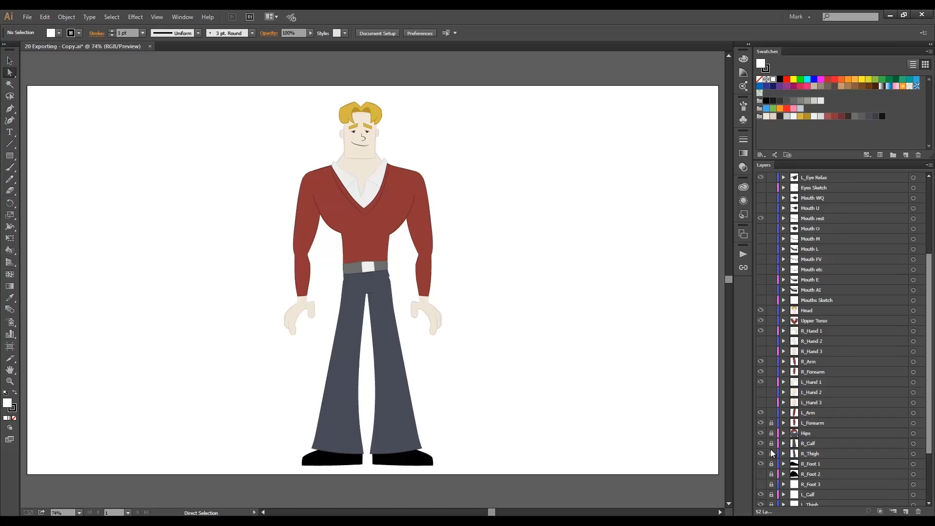
scroll(771, 450, "down", 1)
left_click_drag(769, 384, 772, 502)
scroll(773, 453, "down", 1)
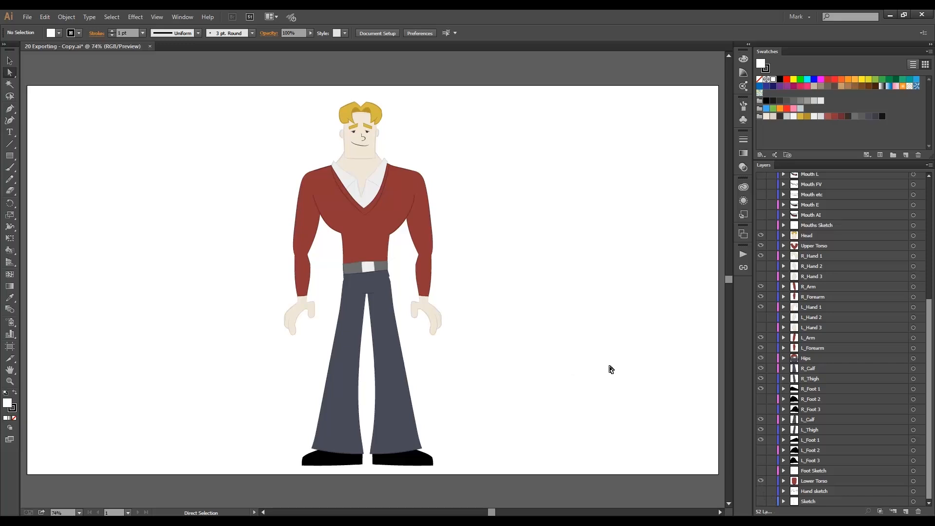
Delete the Foot Sketch, Hand sketch and Sketch layers, keeping Lower Torso.
left_click(817, 499)
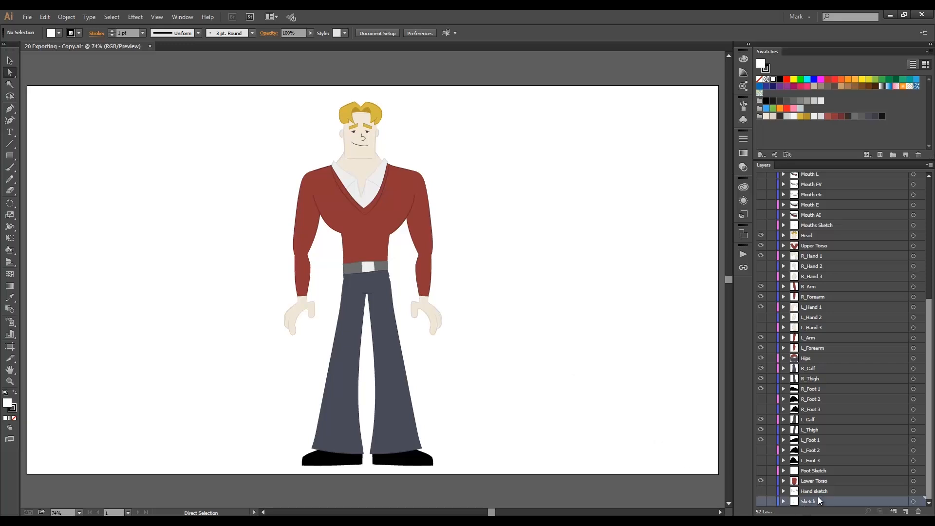
left_click(817, 488, "shift")
left_click(819, 470, "shift")
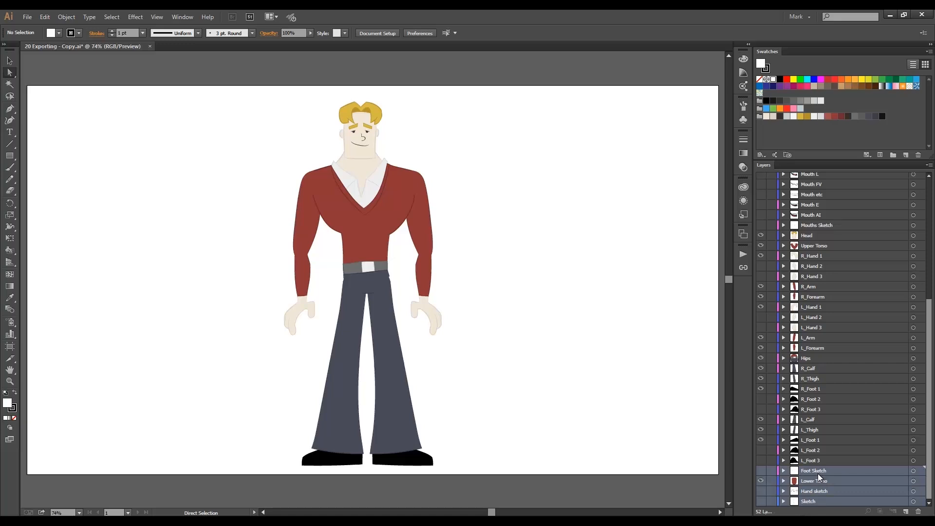
left_click(817, 481, "ctrl")
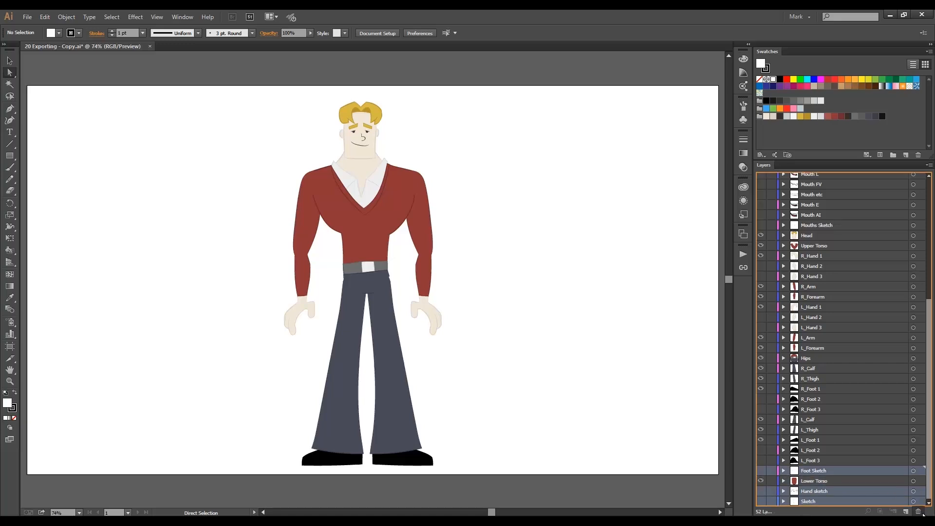
left_click(921, 513)
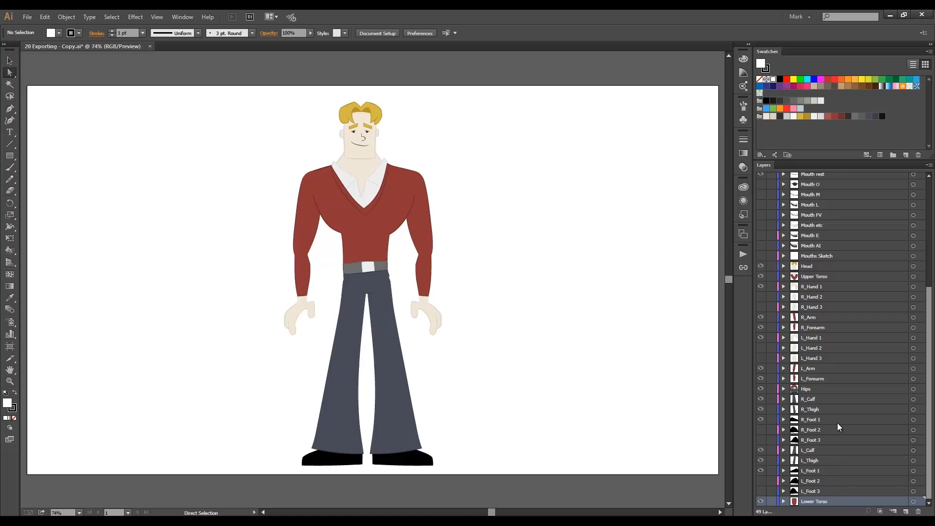
Delete the Mouths Sketch and Eyes Sketch layers and check the list for remaining sketch layers.
scroll(830, 409, "up", 5)
left_click(825, 419)
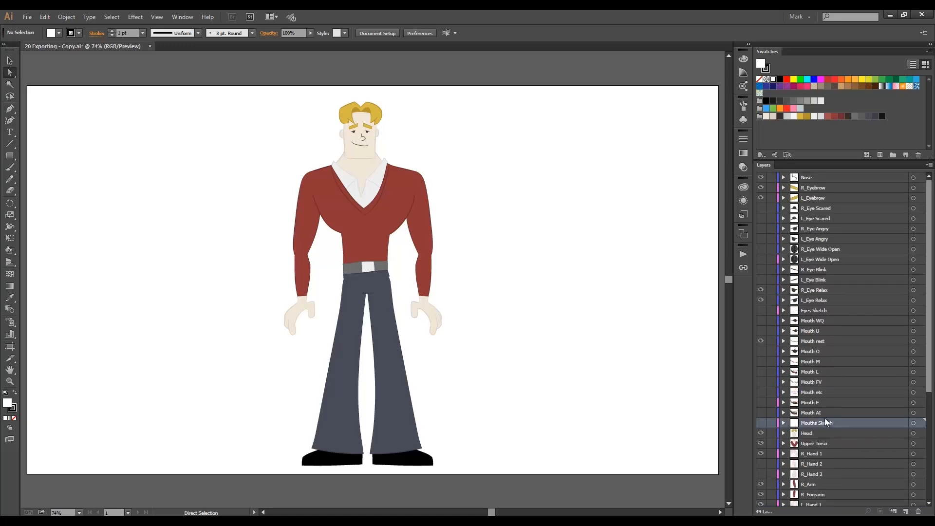
left_click(822, 309, "ctrl")
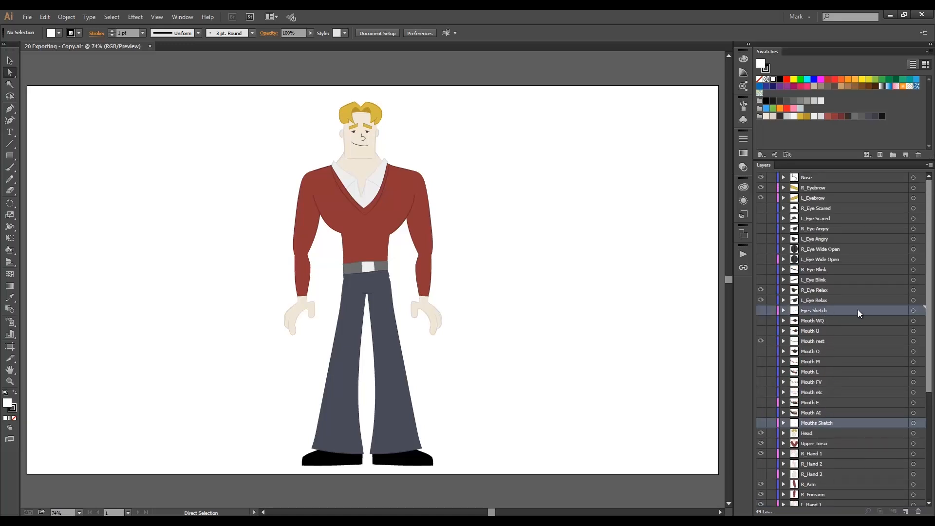
left_click_drag(837, 326, 919, 511)
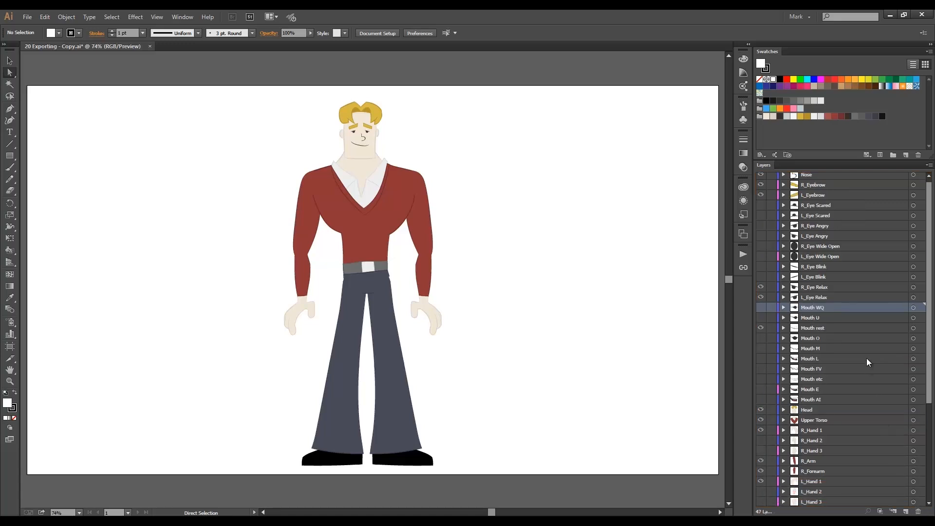
scroll(868, 362, "down", 5)
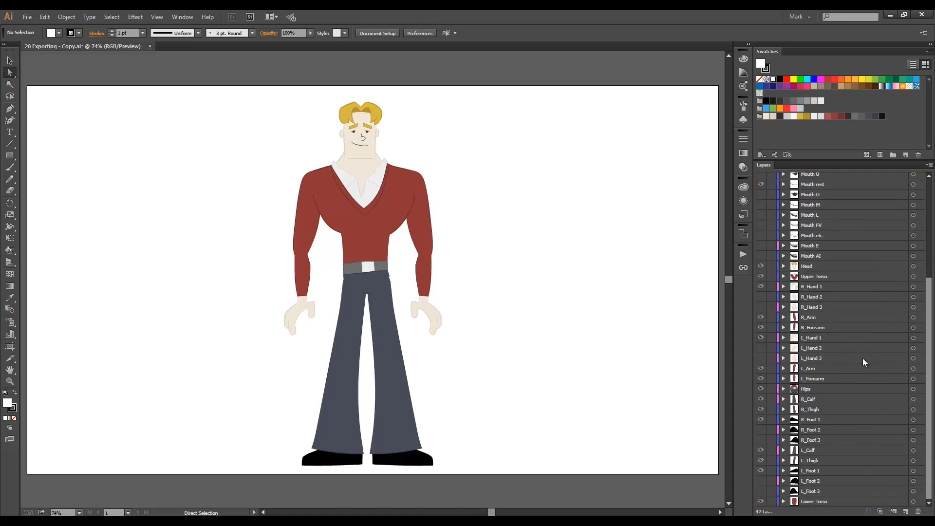
scroll(863, 362, "up", 3)
scroll(858, 361, "up", 3)
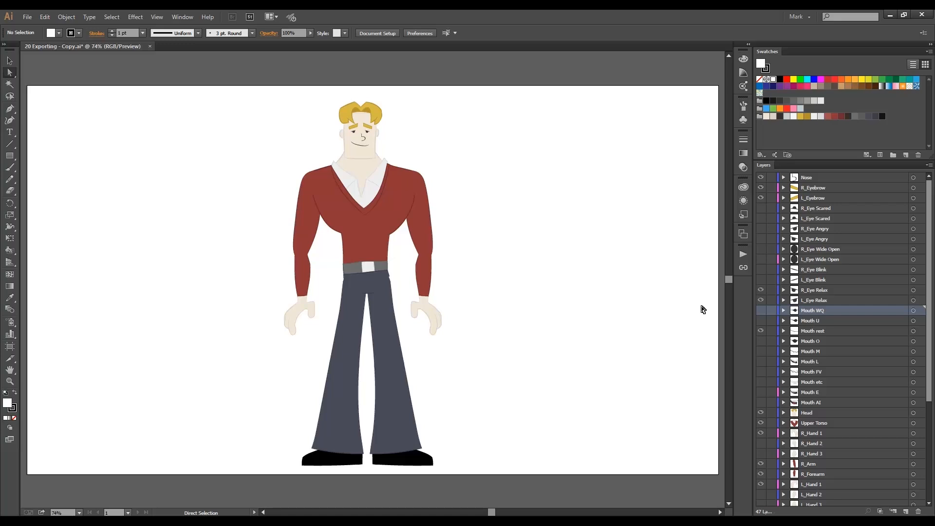
left_click(703, 310)
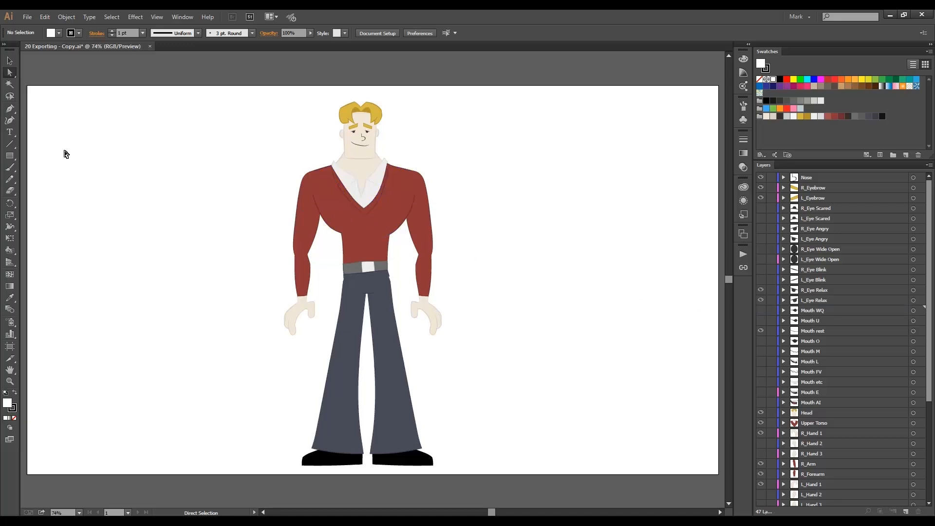
Save the document under the new name BRAD Front View AI-8.ai as an Adobe Illustrator file.
left_click(27, 16)
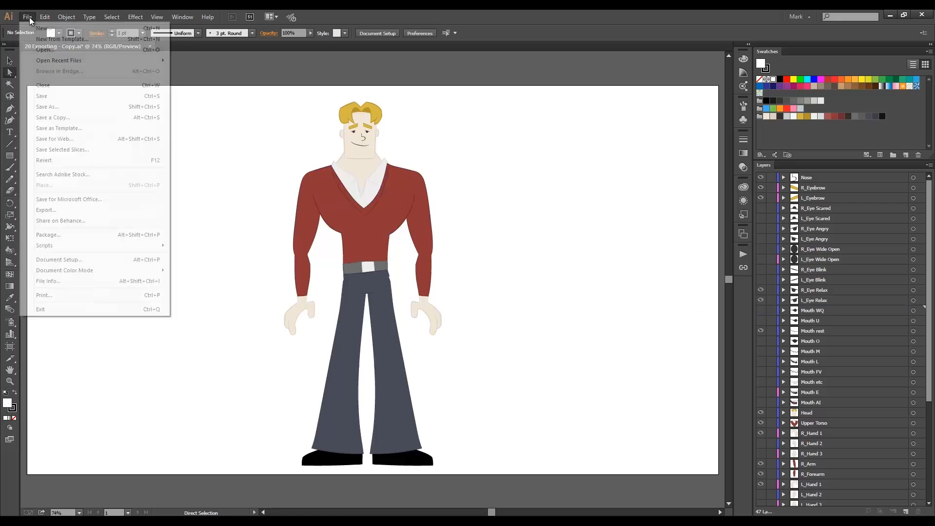
left_click(68, 107)
left_click(156, 97)
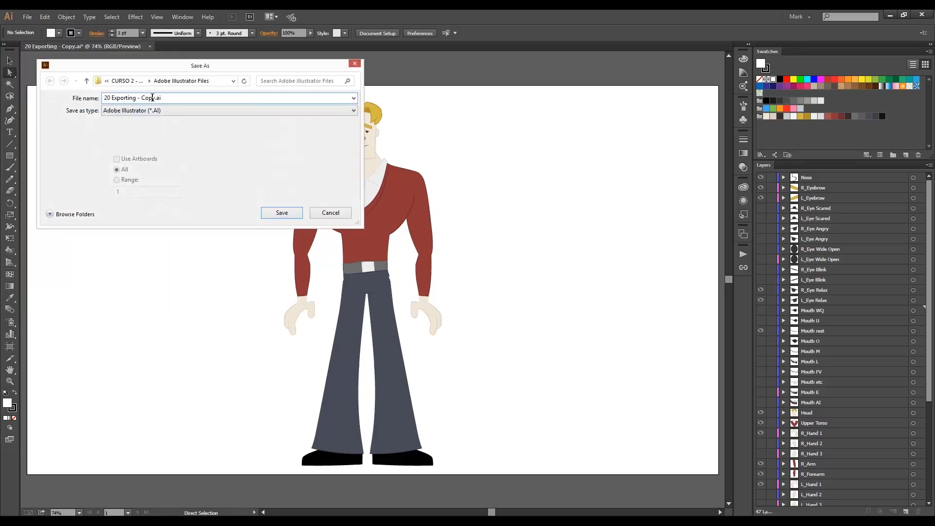
left_click_drag(155, 98, 104, 99)
key("BackSpace")
type("BRAD Front View AI-8")
key("alt+n")
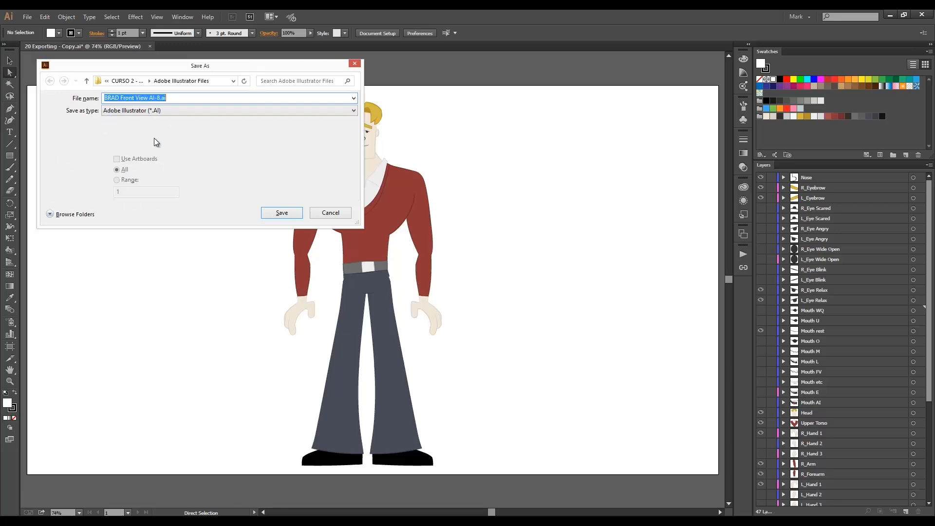
left_click(275, 212)
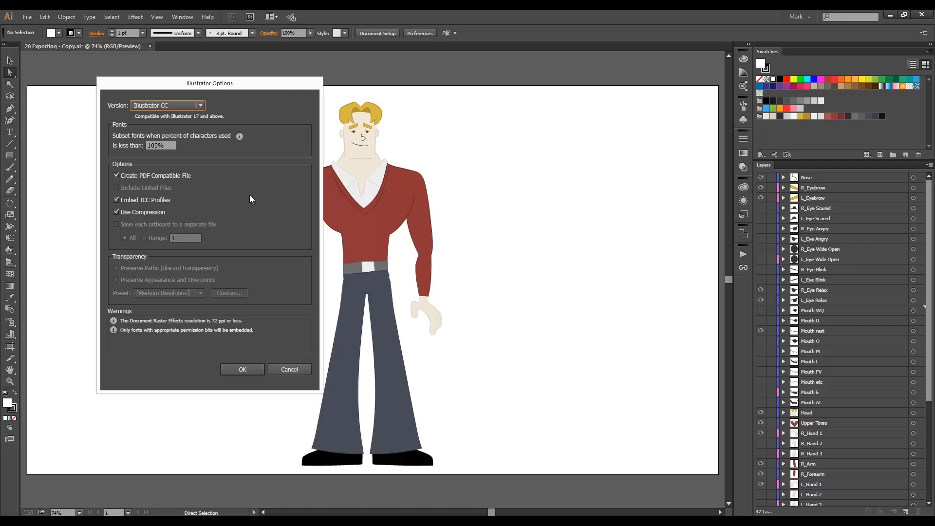
Set the saved file's version to the legacy format Illustrator 8 and complete the save.
left_click(201, 106)
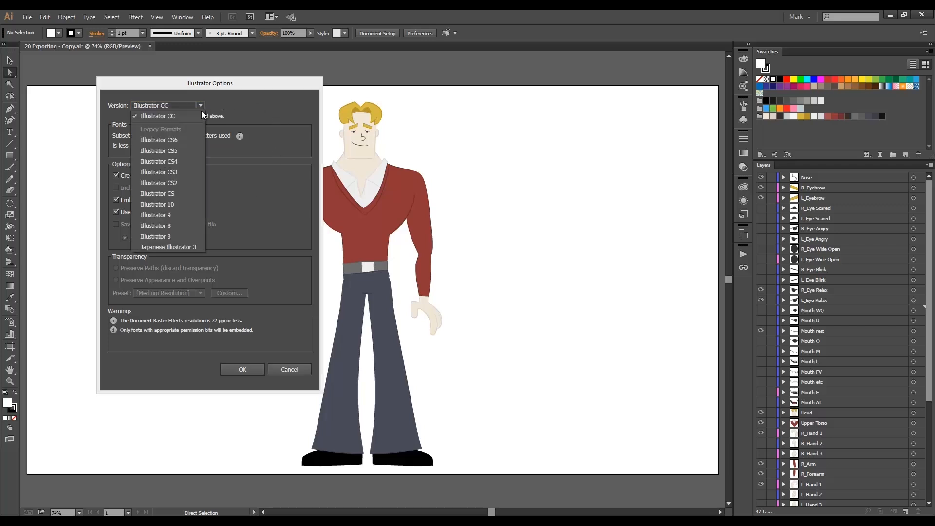
left_click(163, 227)
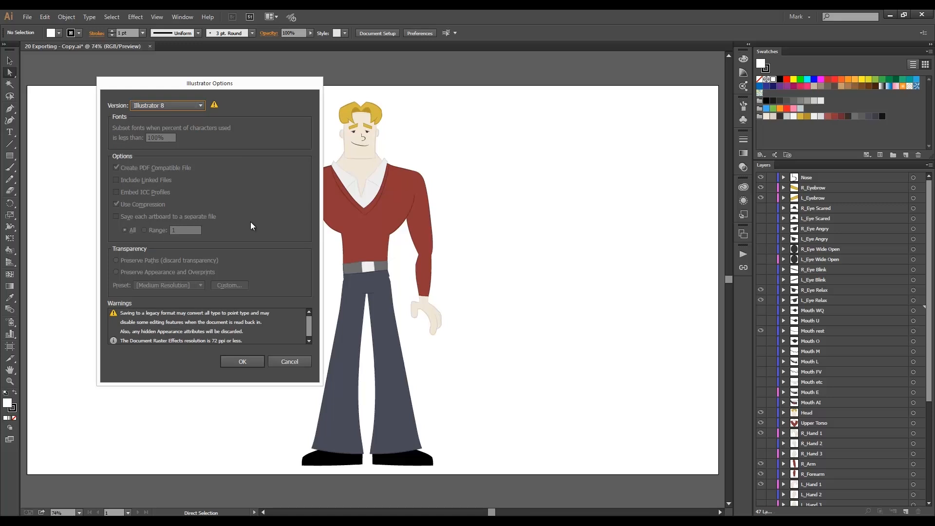
left_click(242, 362)
left_click(504, 286)
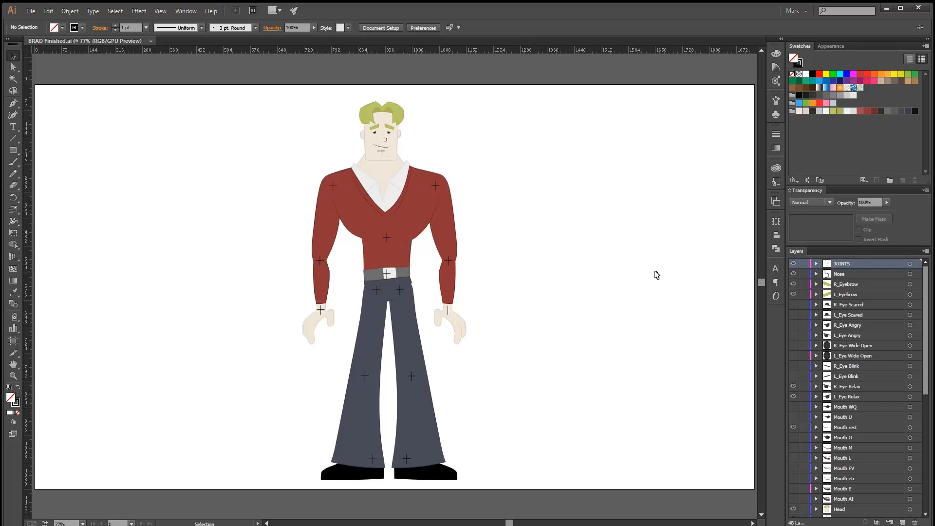
Hide the existing JOINTS layer and create a new layer above it, also named JOINTS.
left_click(794, 265)
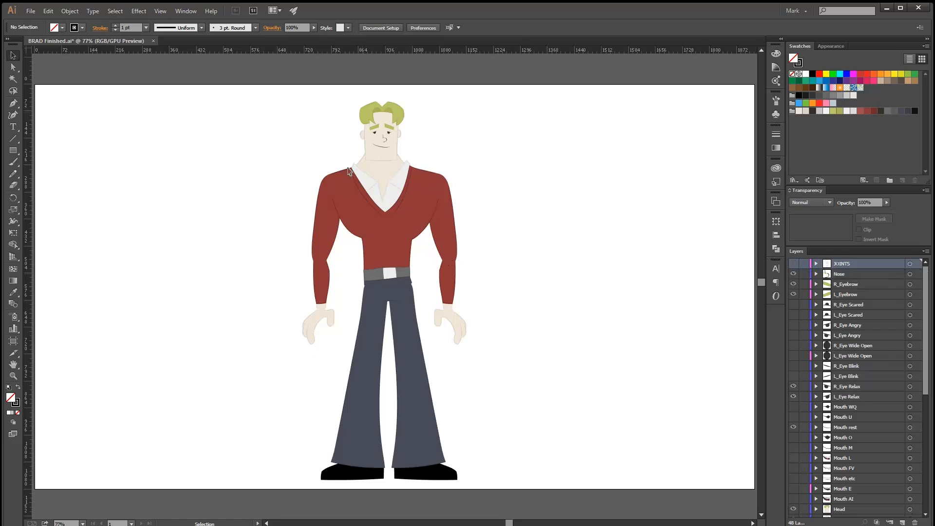
left_click(902, 522)
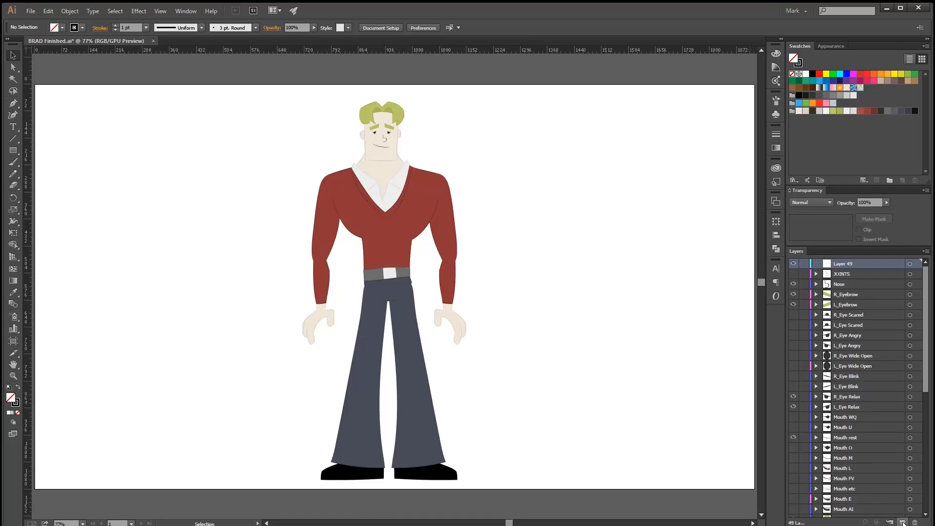
double_click(840, 262)
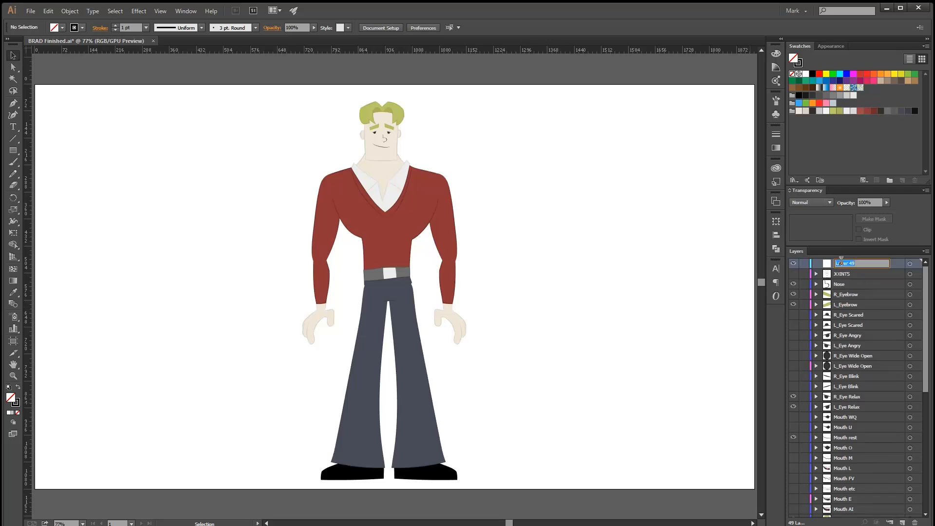
type("JOINTS")
key("Return")
Draw a small cross from two black, unfilled line segments, about 24 by 22 px, in the empty area beside the character's shoulder.
left_click(12, 140)
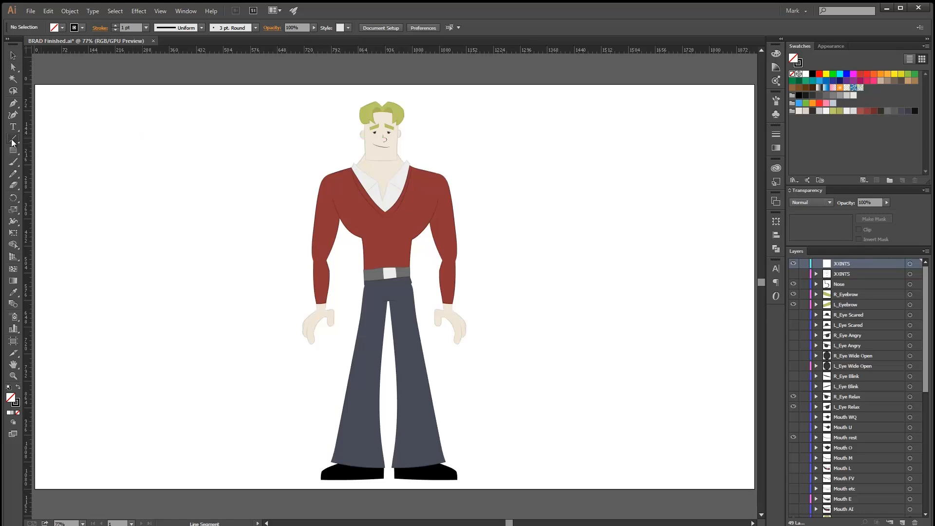
left_click(146, 28)
left_click(147, 29)
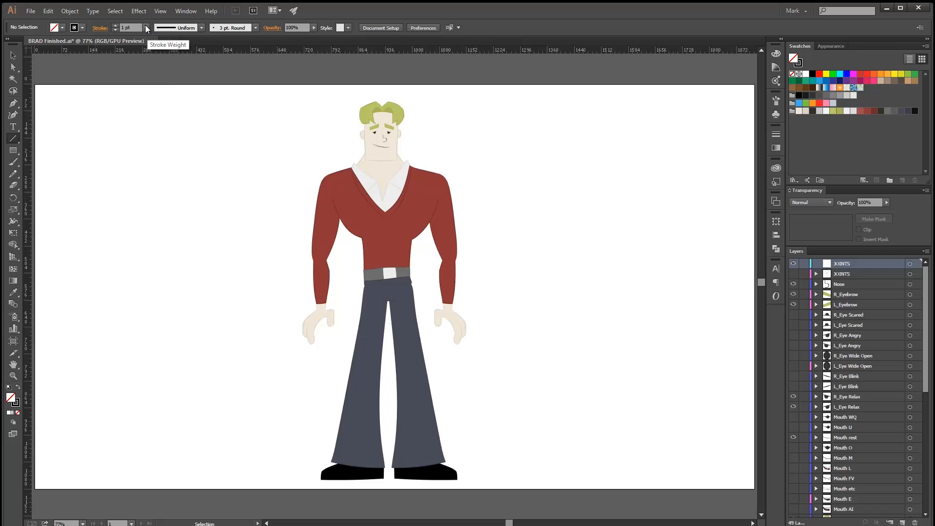
left_click(82, 28)
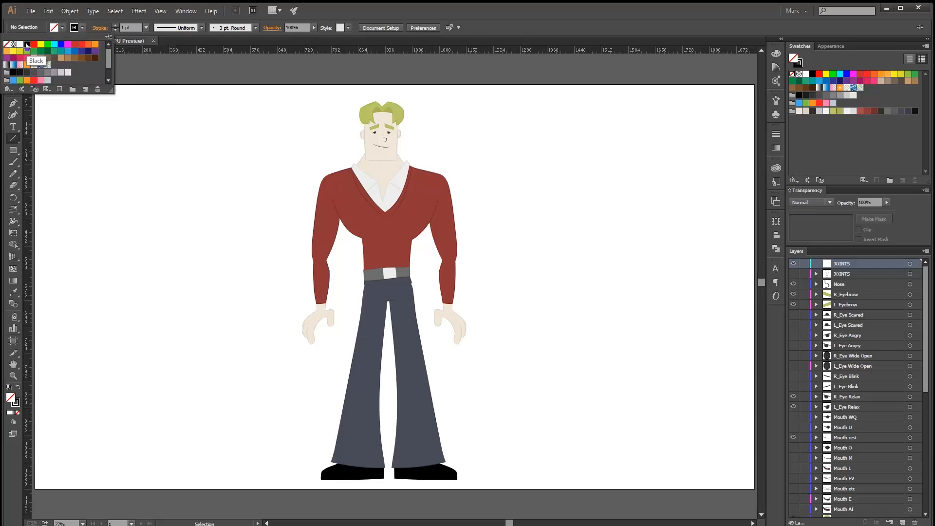
left_click(63, 29)
left_click(63, 28)
left_click(63, 29)
key("ctrl+space")
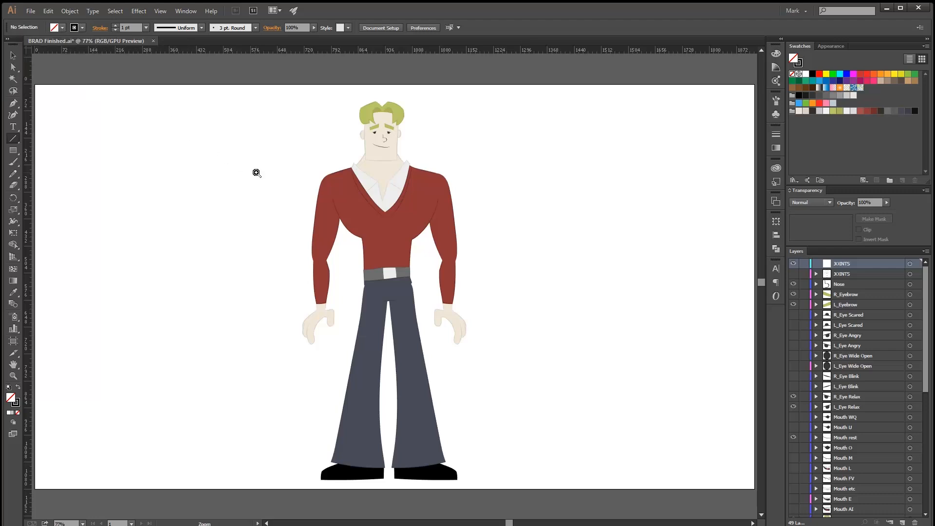
left_click_drag(257, 173, 276, 178)
key("ctrl+space")
left_click(282, 215)
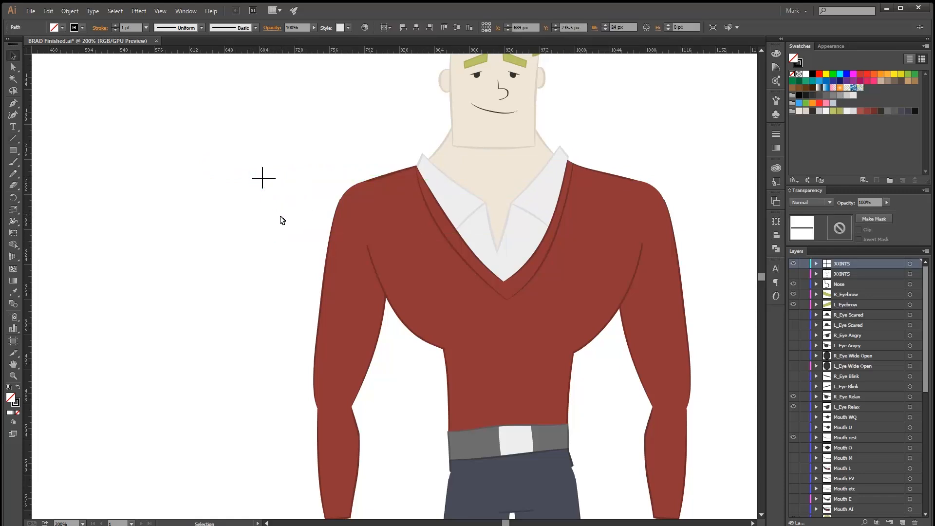
Select both lines of the cross and set their stroke weight to 2 pt.
key("ctrl+space")
mouse_move(270, 200)
left_mouse_down()
mouse_move(344, 192)
mouse_move(216, 123)
left_mouse_up()
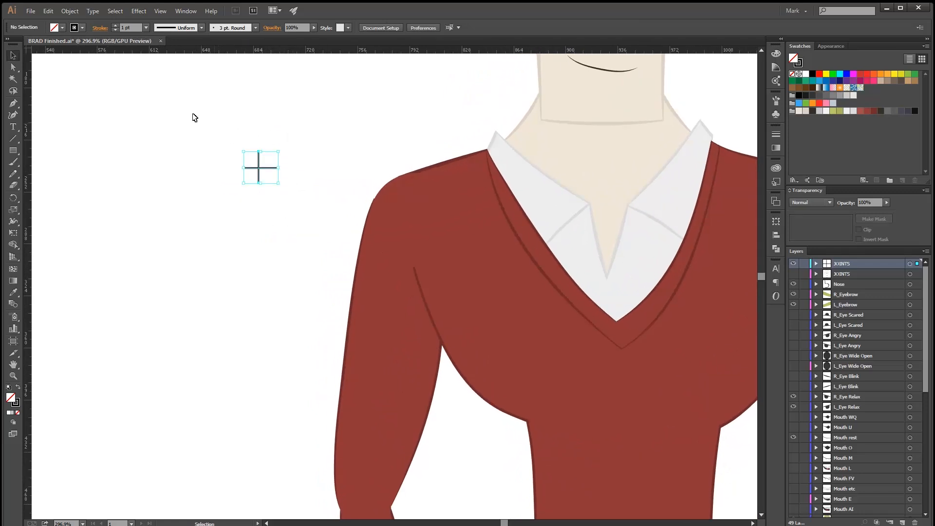
left_click(147, 27)
left_click(160, 81)
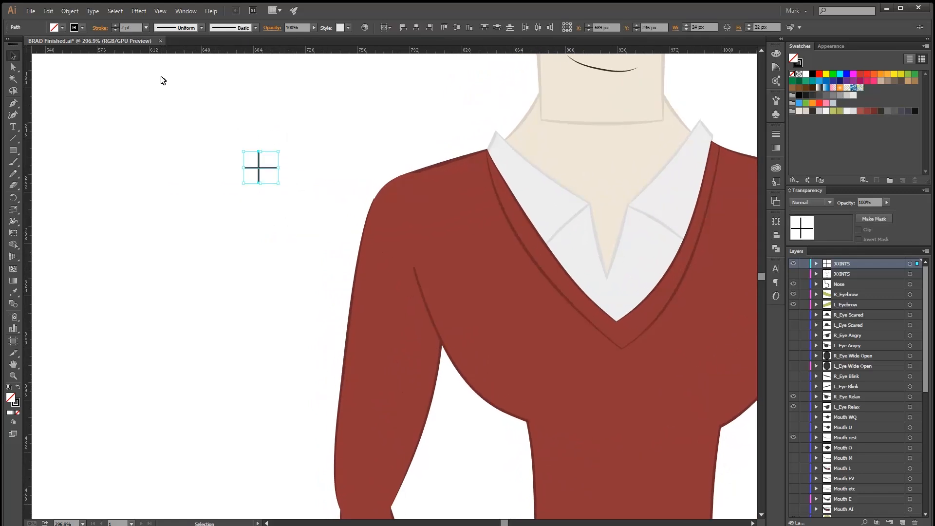
left_click(286, 249)
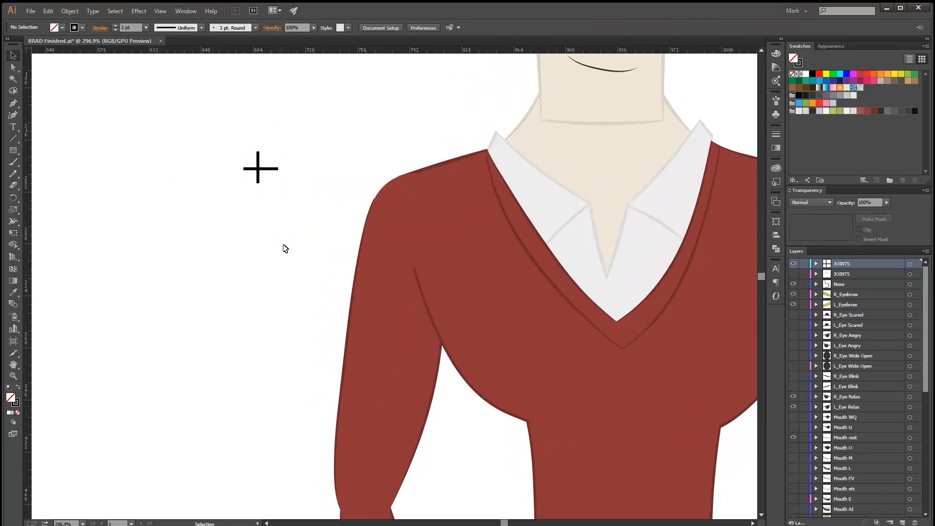
Nudge the horizontal line of the cross until it is centred on the vertical line.
left_click(251, 169)
key("Up")
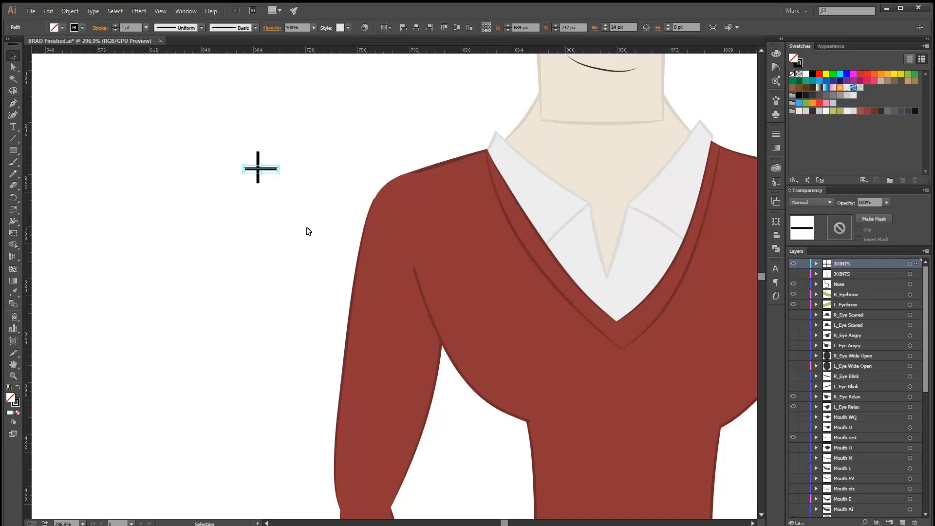
key("Left")
key("Left")
key("Left")
left_click(298, 217)
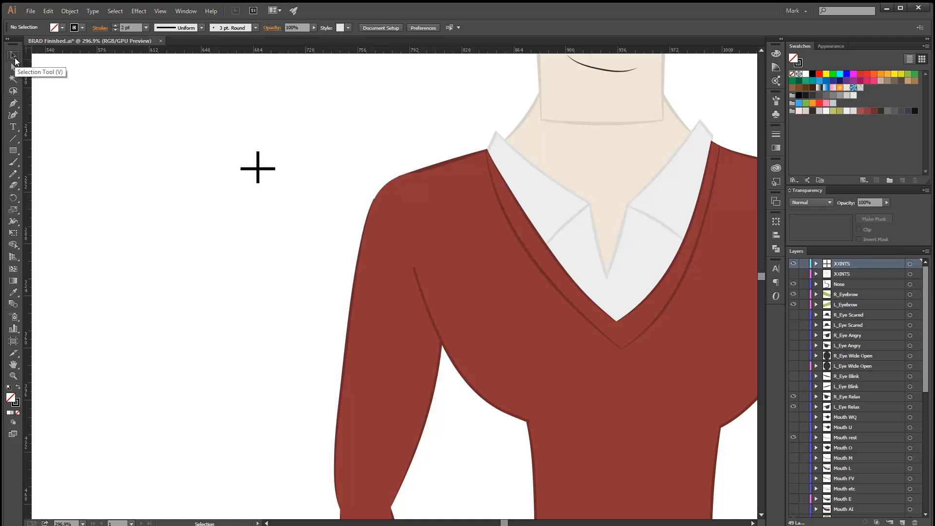
Move the horizontal and vertical lines onto the centre of the shoulder's joint circle to mark the shoulder pivot.
left_click(397, 210, "ctrl")
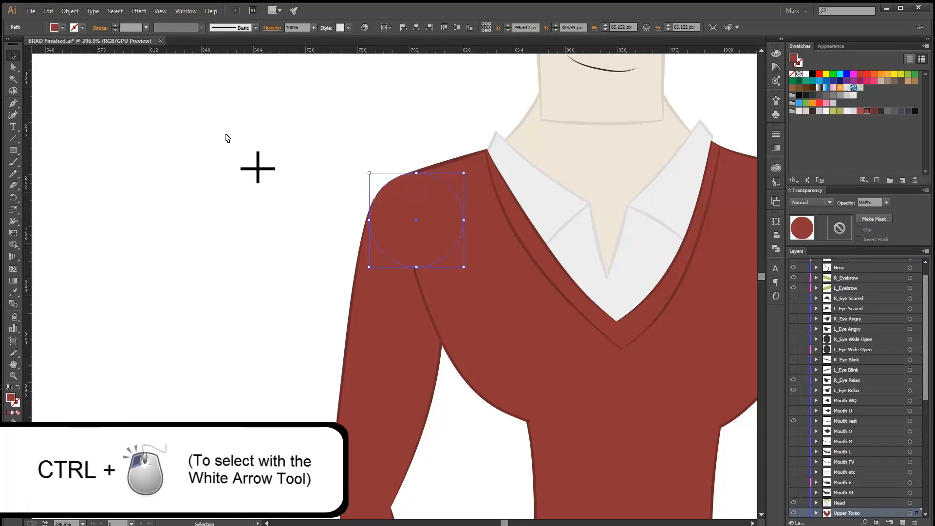
left_click_drag(432, 228, 482, 228)
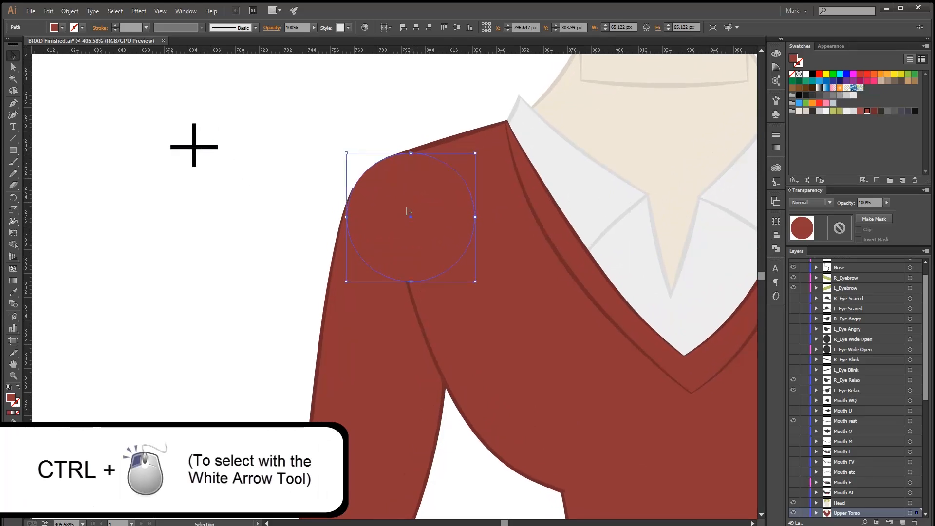
left_click_drag(209, 147, 424, 220)
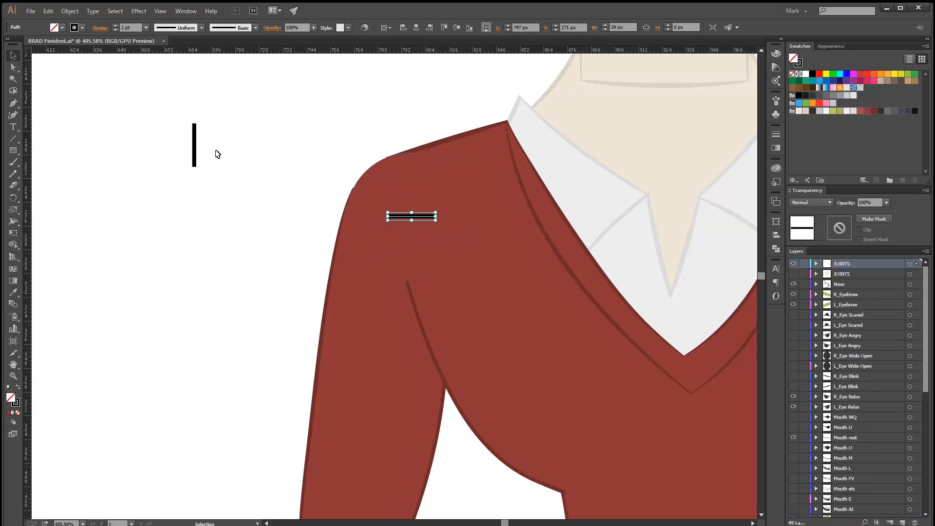
left_click(404, 198)
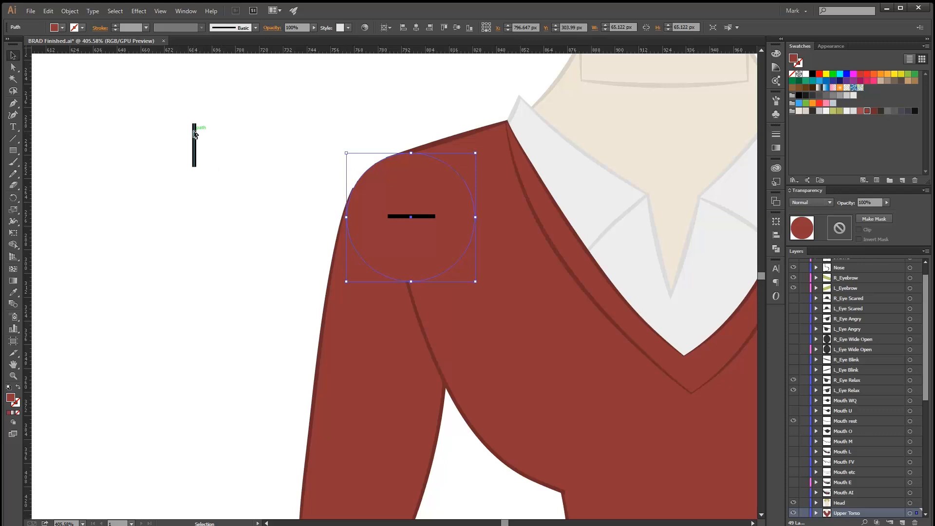
left_click_drag(195, 133, 412, 205)
left_click(272, 211)
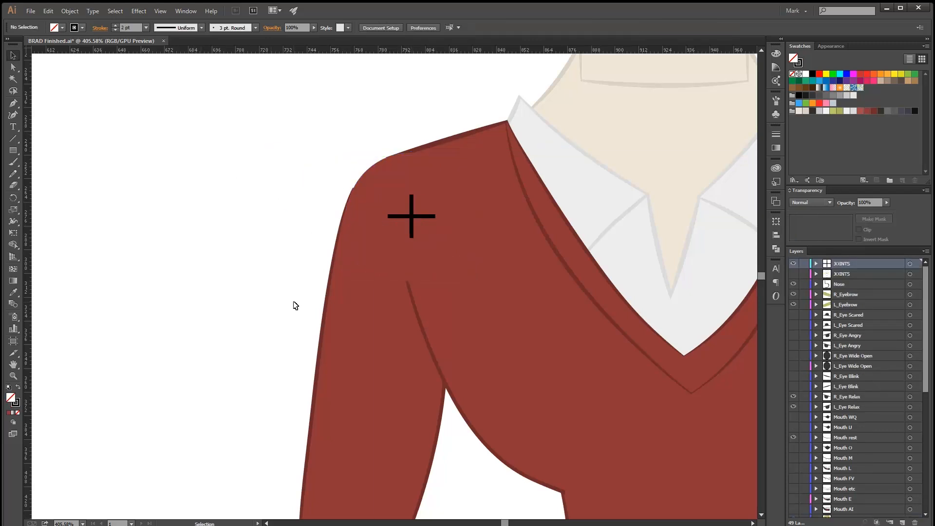
Duplicate the two-line shoulder cross and place the copy in the empty area beside the same arm's elbow.
key("a")
left_click(412, 224)
left_click(427, 218)
key("v")
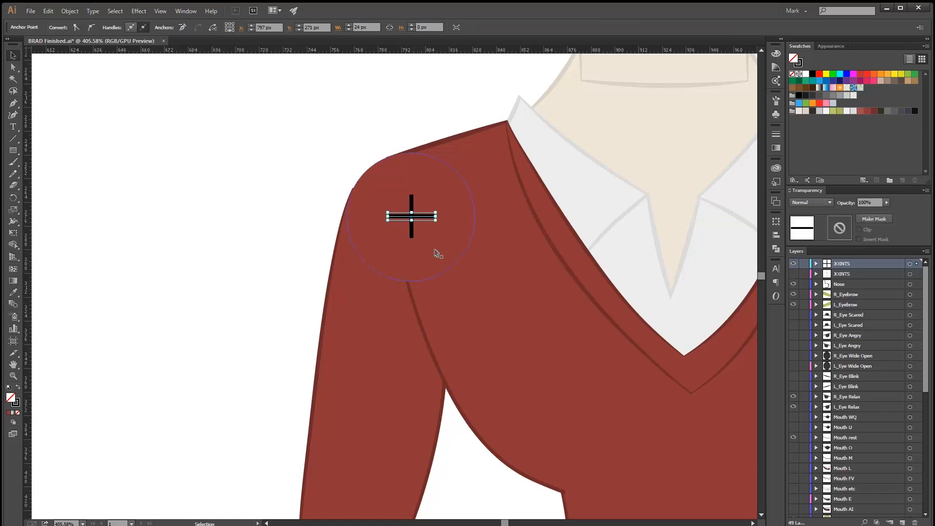
left_click(413, 227, "shift")
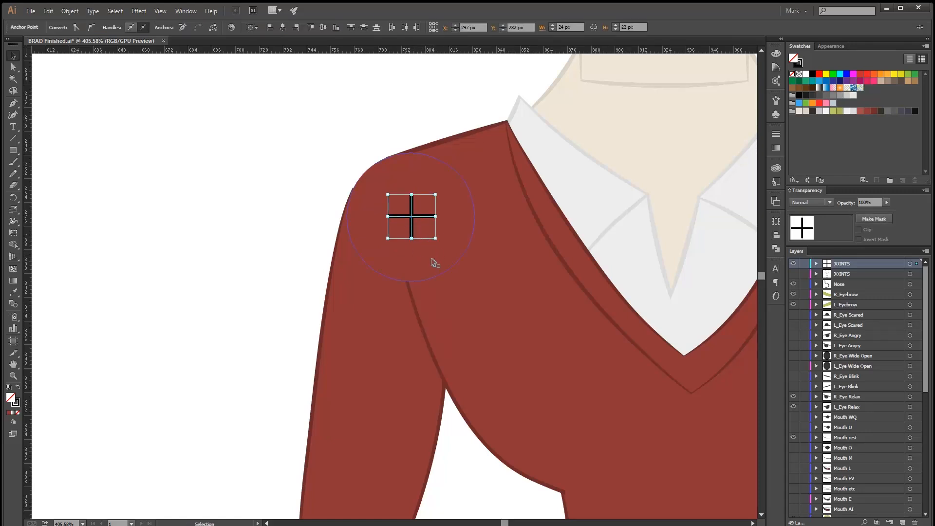
key("ctrl+z")
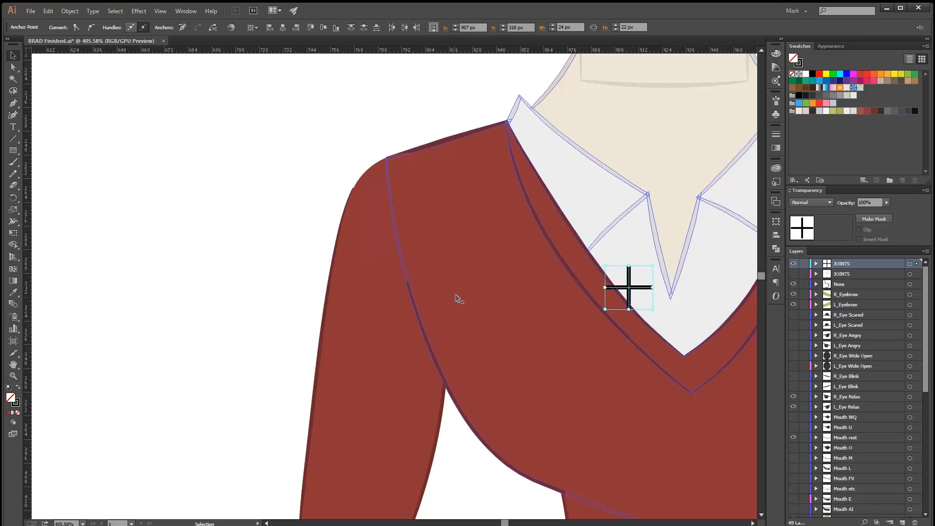
key("ctrl+shift+z")
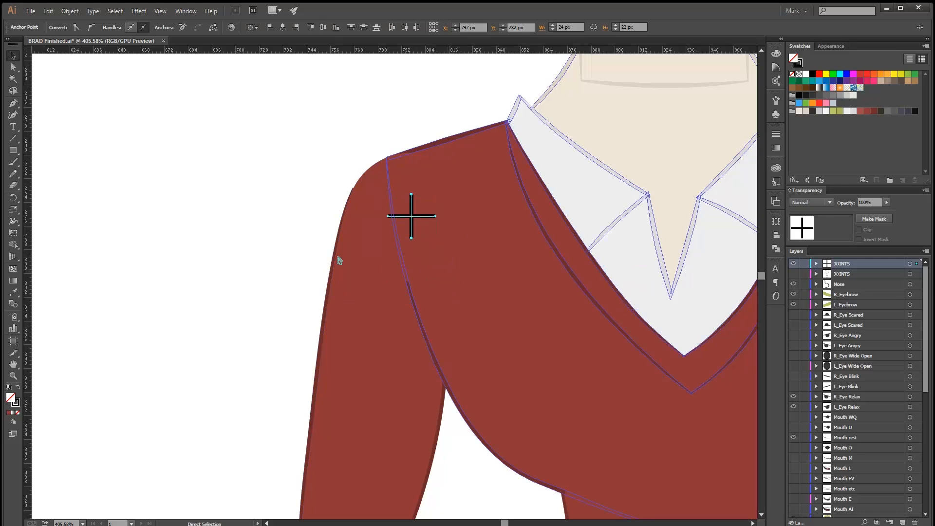
key("ctrl+v")
left_click_drag(291, 301, 263, 136)
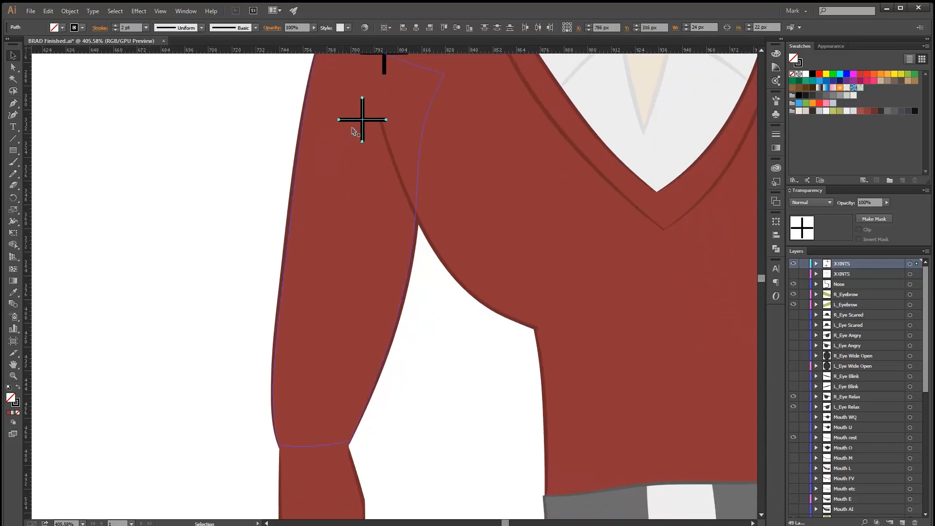
left_click(362, 130)
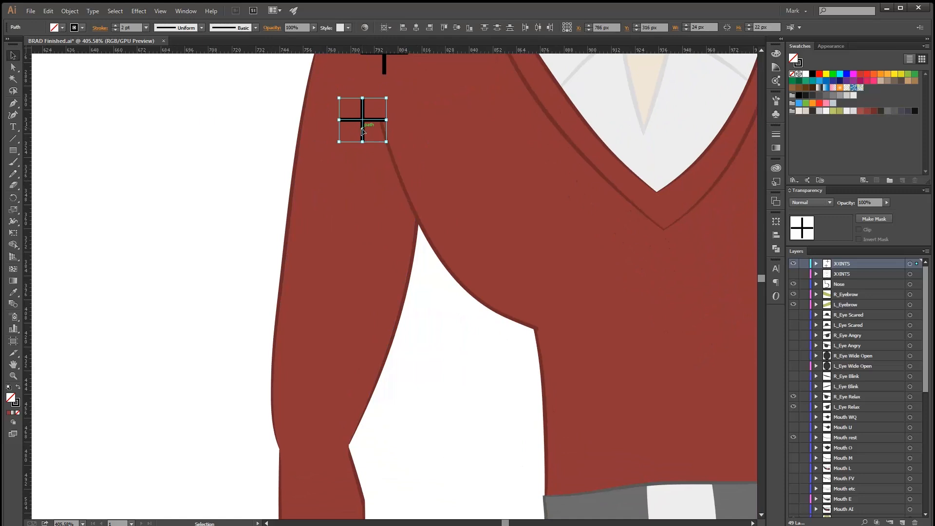
left_click_drag(360, 141, 224, 464)
left_click_drag(247, 392, 226, 271)
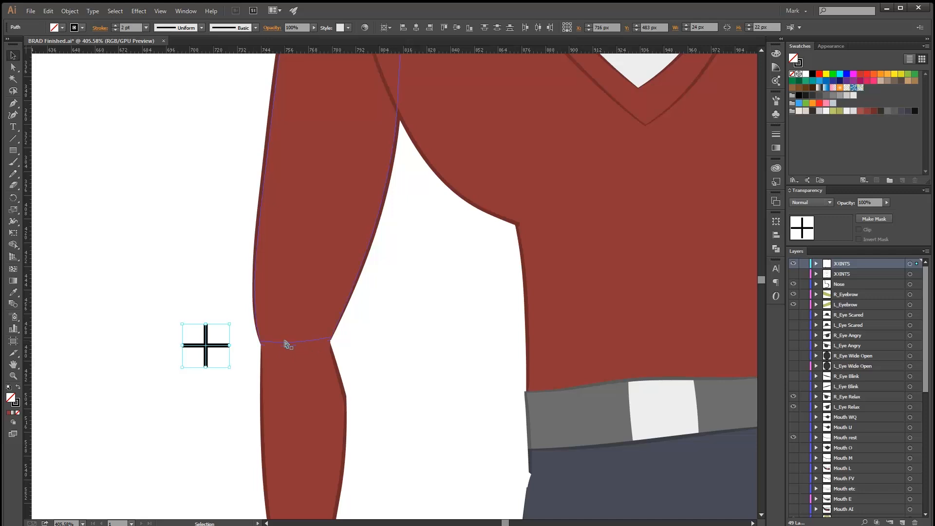
Align both lines of the copied cross with the centre of the elbow's joint circle.
key("a")
left_click(279, 349)
key("v")
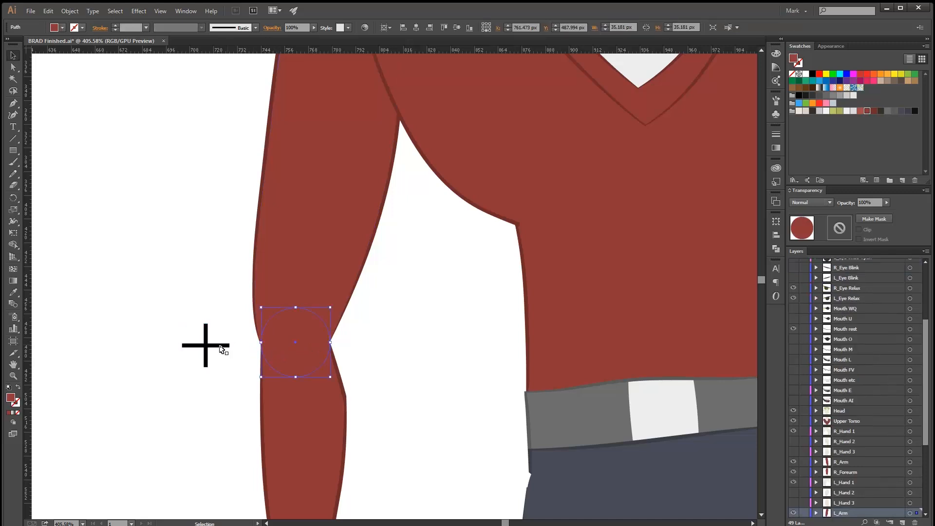
left_click_drag(218, 350, 308, 346)
left_click_drag(207, 361, 297, 352)
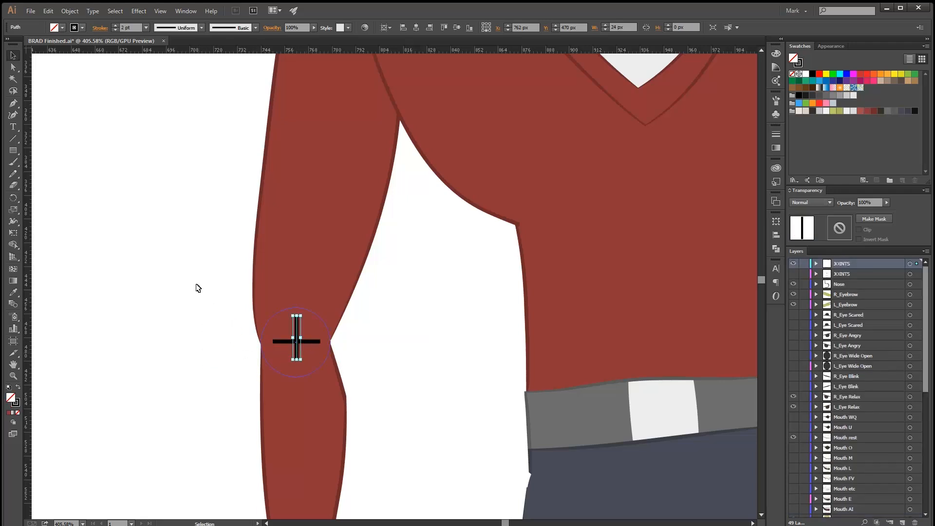
left_click(159, 375)
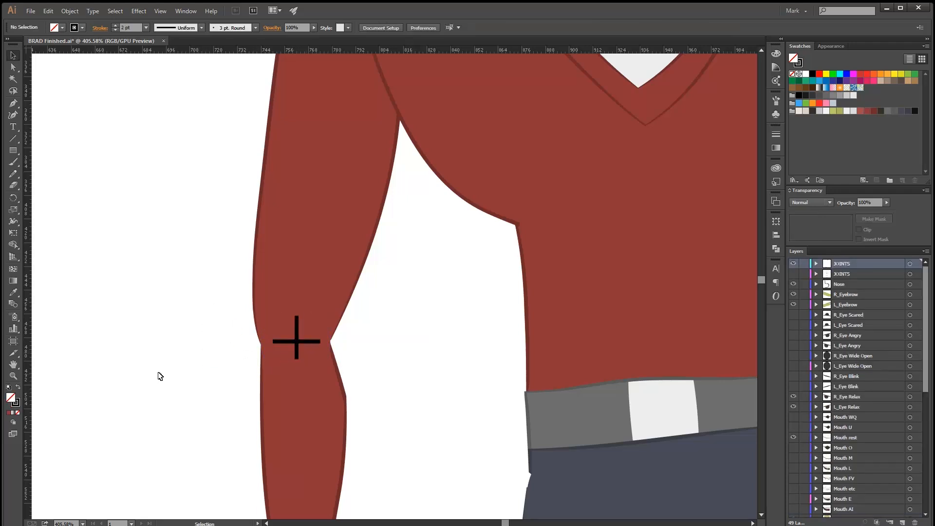
Check the Snap to Point setting used for aligning the cross lines to the circle centres.
left_click(296, 323)
left_click(154, 115)
left_click(161, 11)
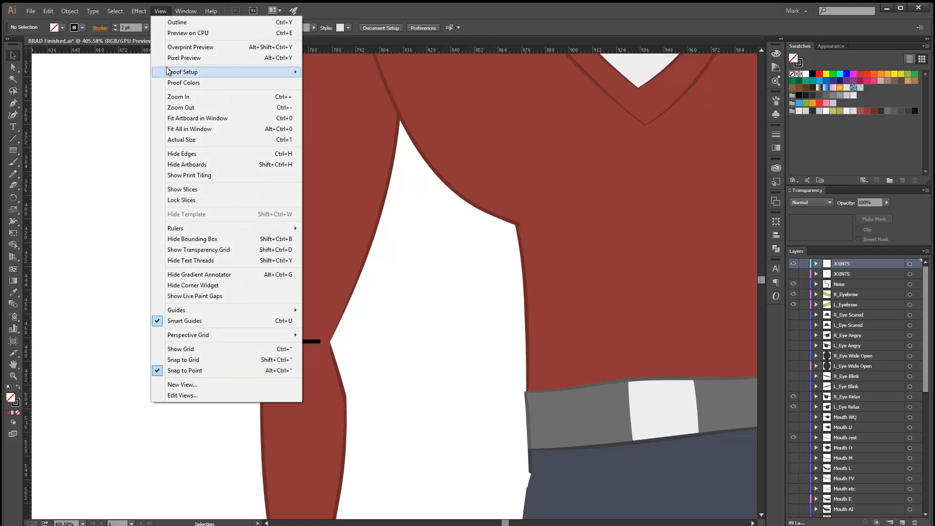
left_click(162, 10)
left_click(162, 10)
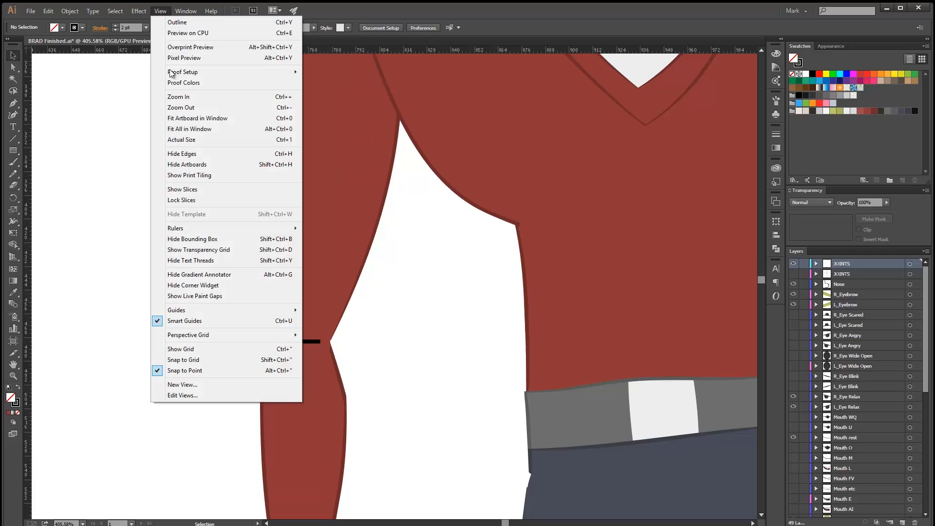
left_click(208, 371)
Hide the new JOINTS layer and show the original JOINTS layer with the full set of joint crosses.
scroll(420, 294, "down", 5)
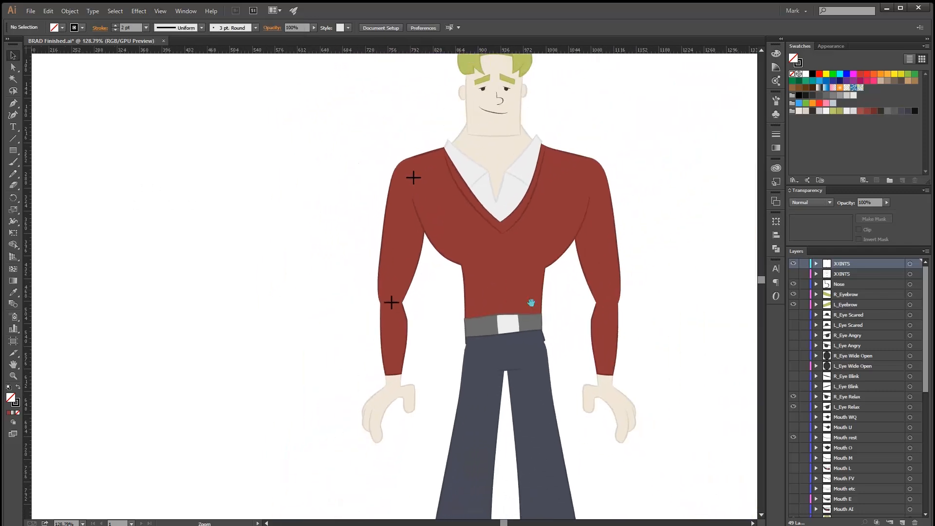
left_click(794, 263)
left_click(794, 273)
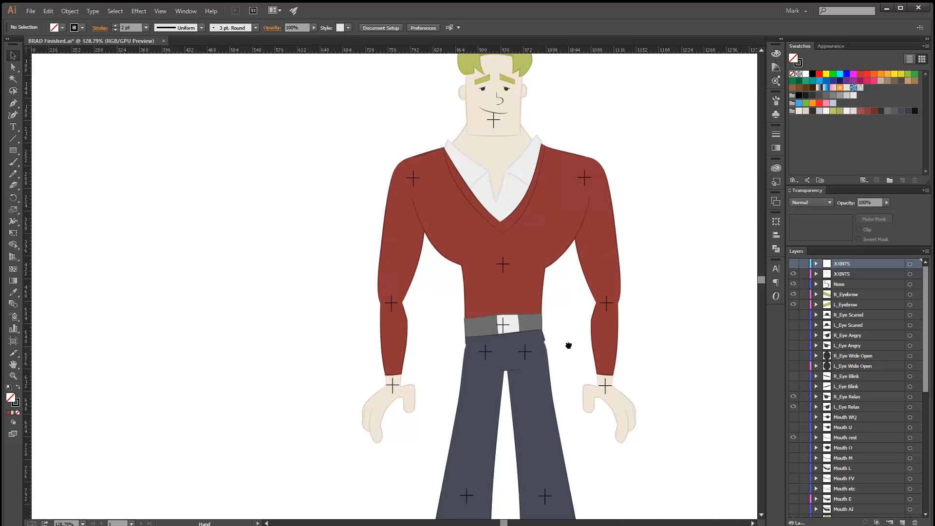